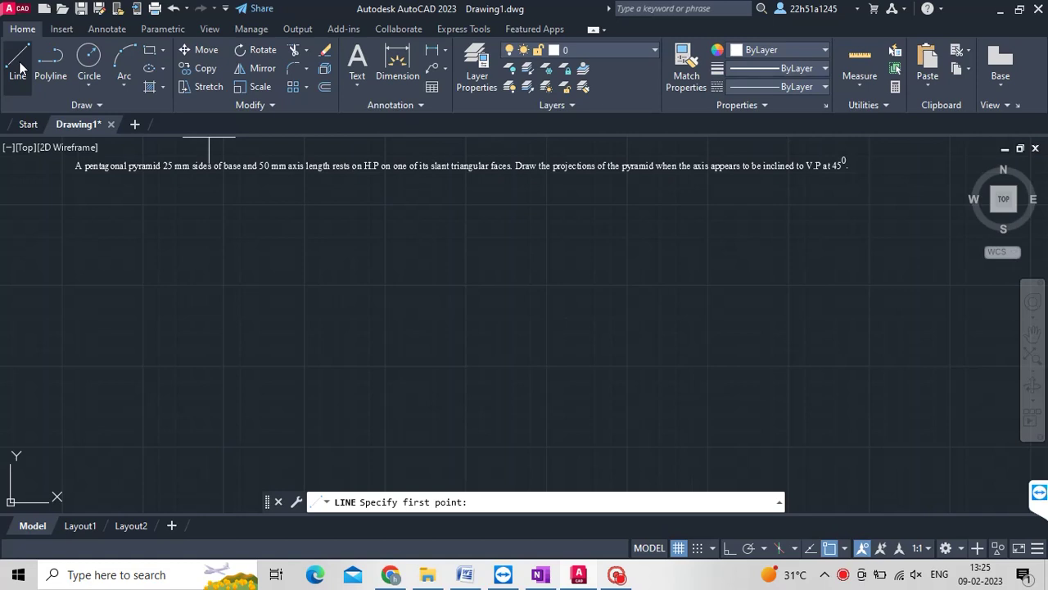
Draw a long horizontal xy line on the ref layer, then make main the current layer.
left_click(592, 49)
left_click(588, 157)
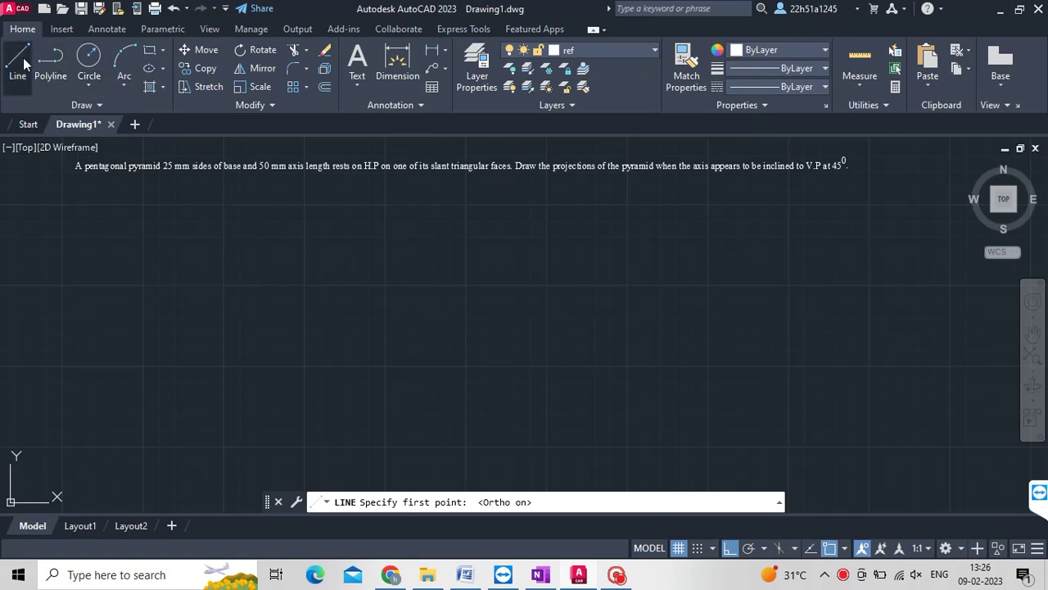
left_click(82, 309)
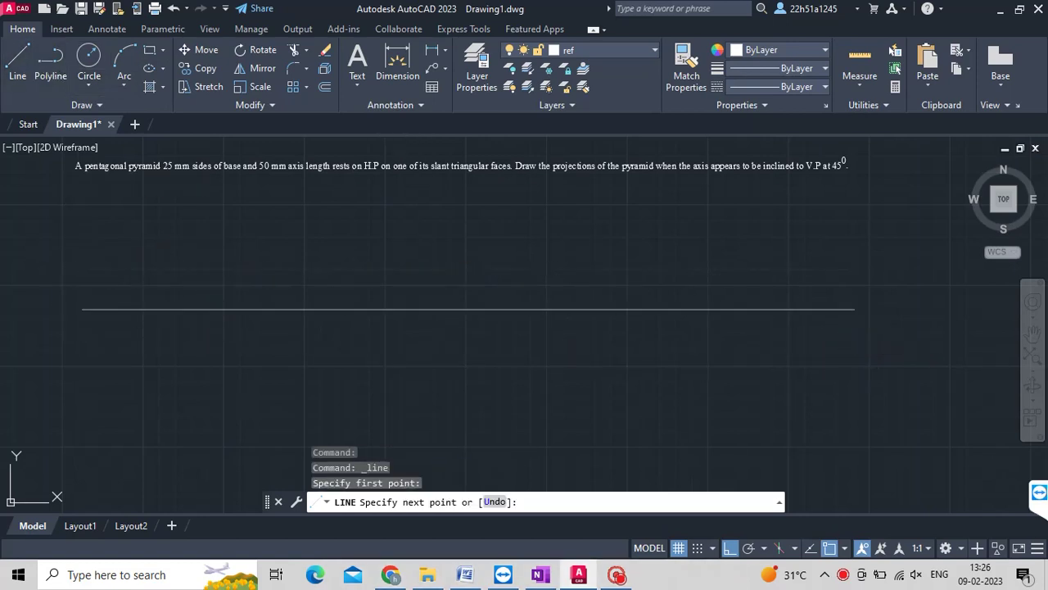
left_click(854, 309)
key("Escape")
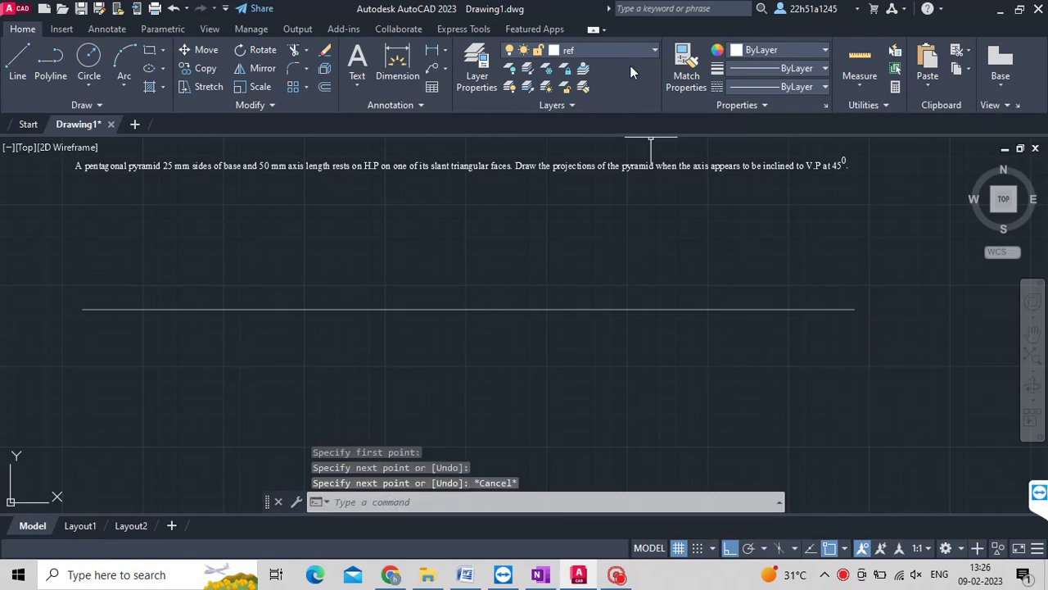
left_click(626, 50)
left_click(597, 123)
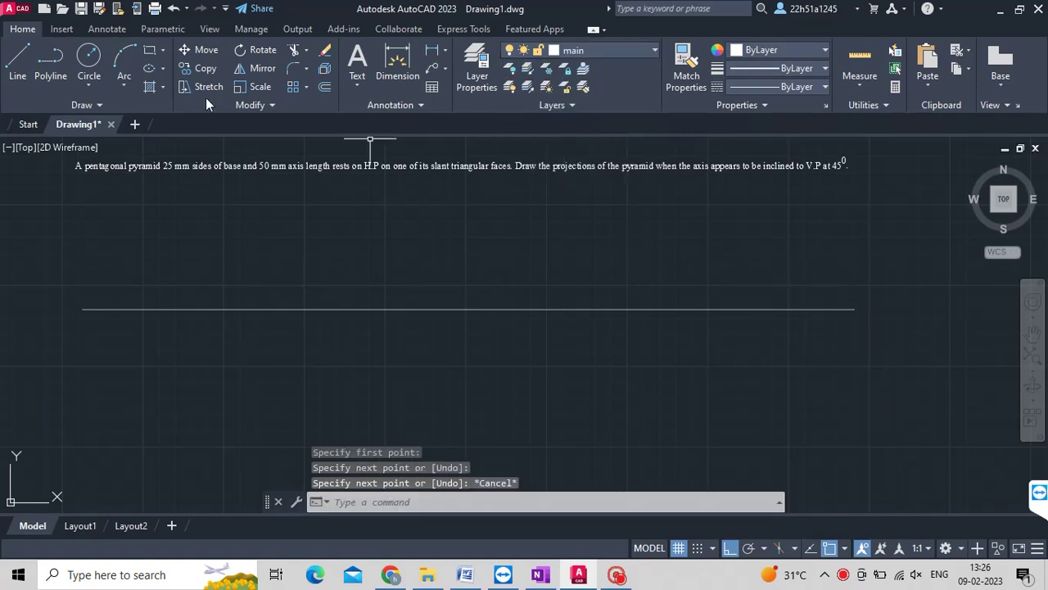
Add single-line text 'Xy' at height 6 and rotation 0 at the reference line's left end.
left_click(360, 88)
left_click(383, 141)
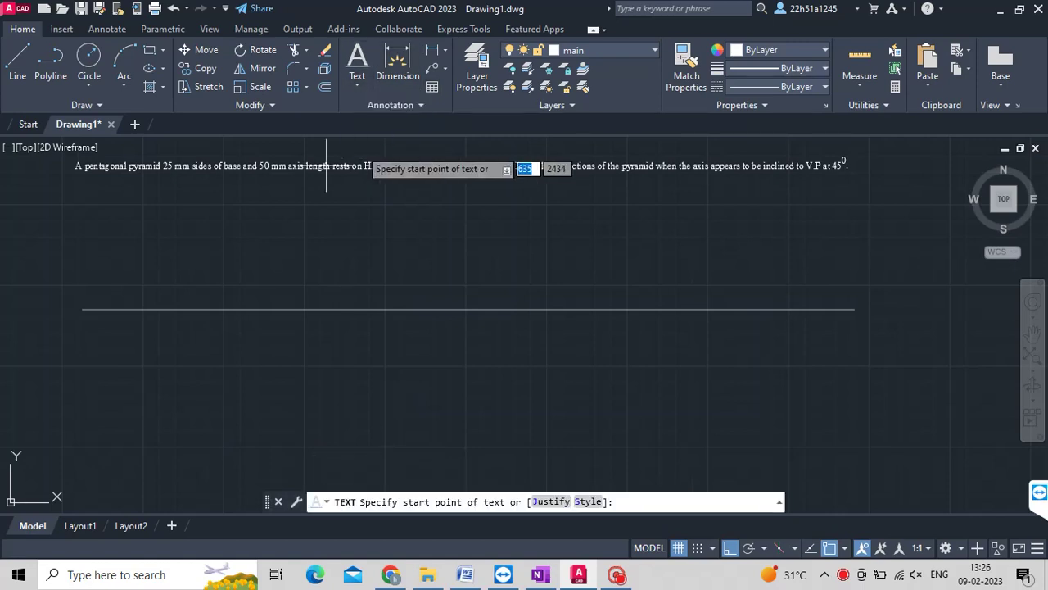
left_click(72, 300)
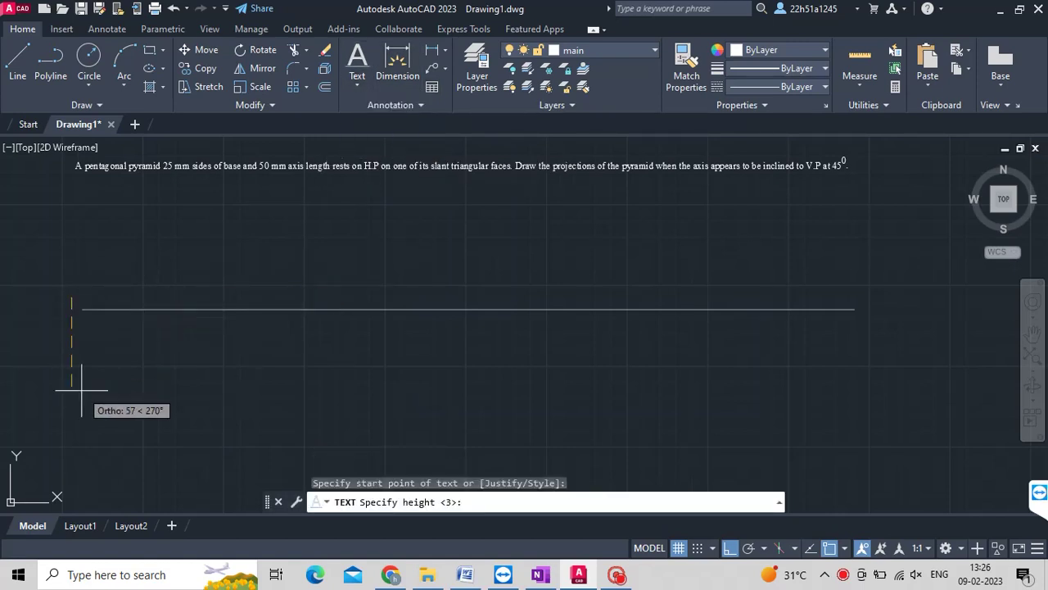
type("6")
key("Return")
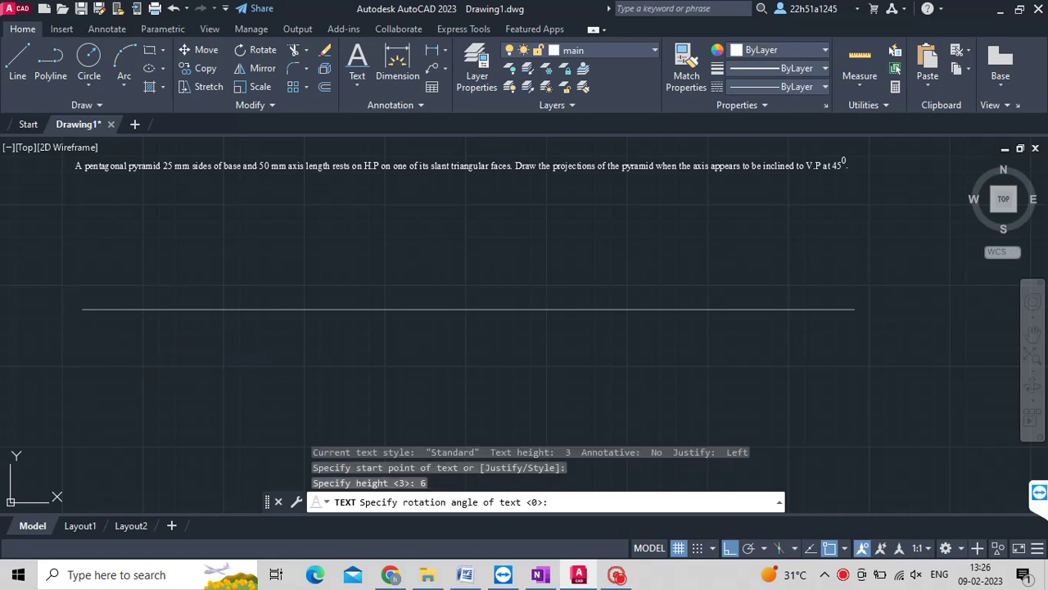
type("0")
key("Return")
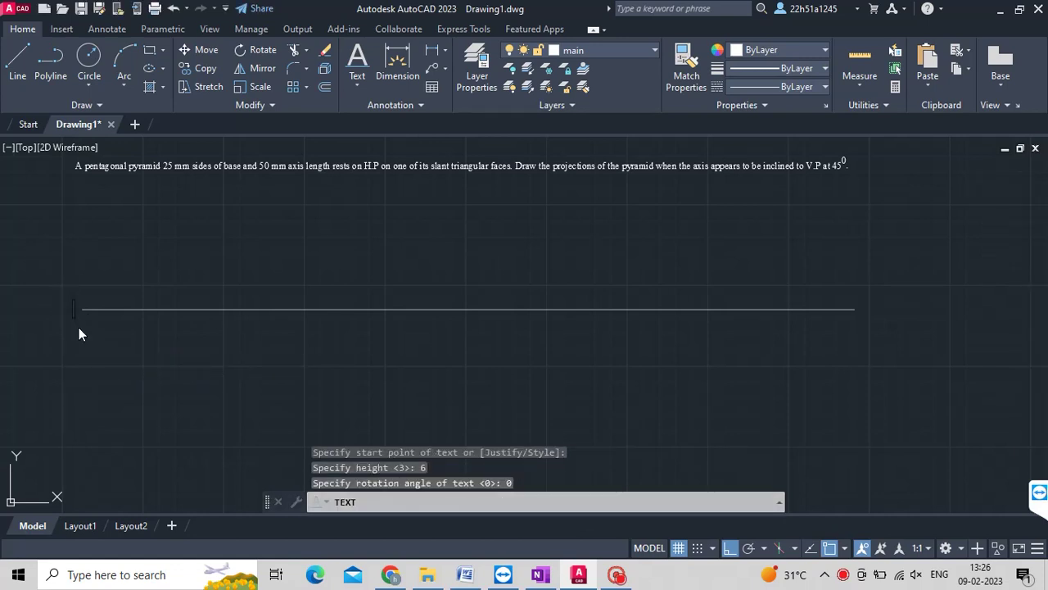
type("X")
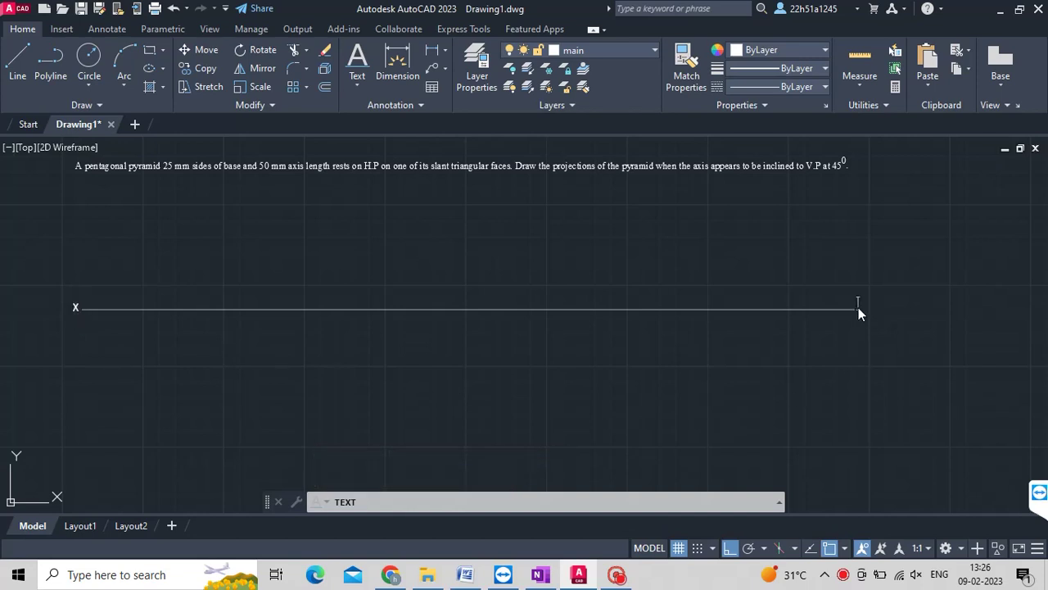
type("y")
key("Return")
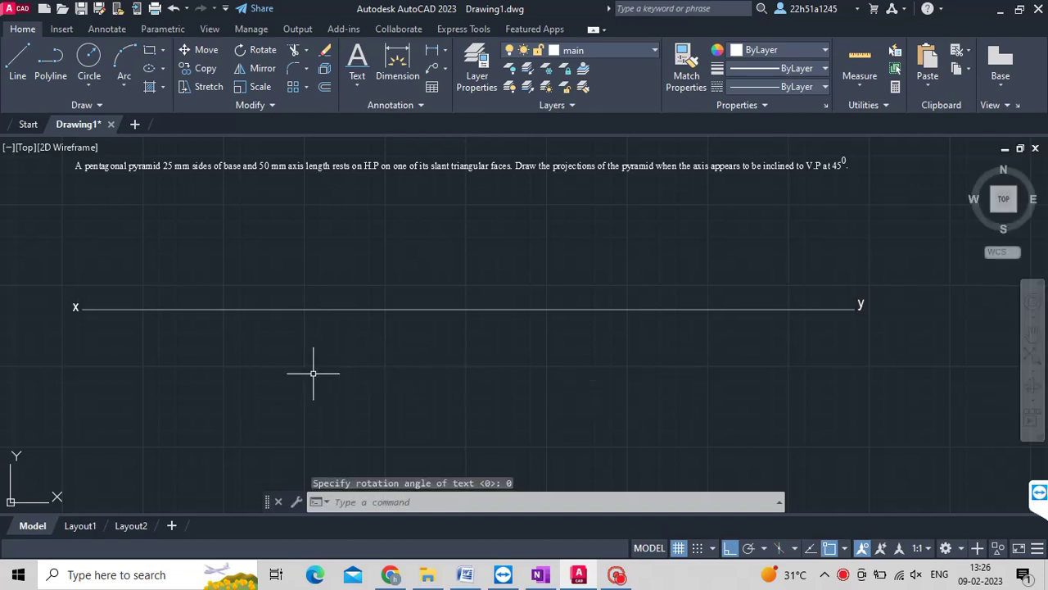
Draw a regular five-sided polygon by edge with 25 mm sides below the xy line.
left_click(164, 55)
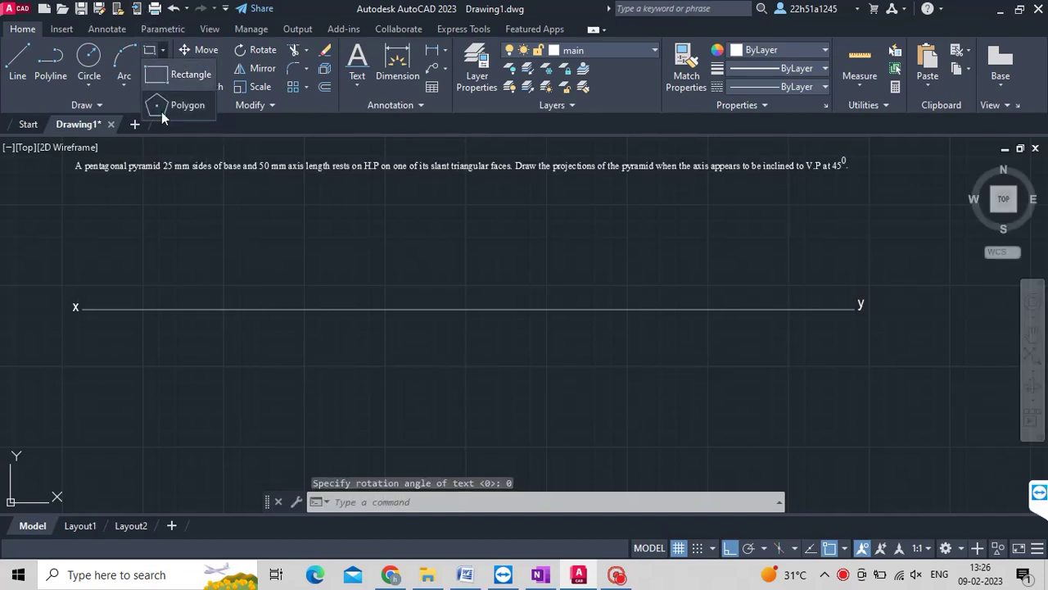
left_click(171, 111)
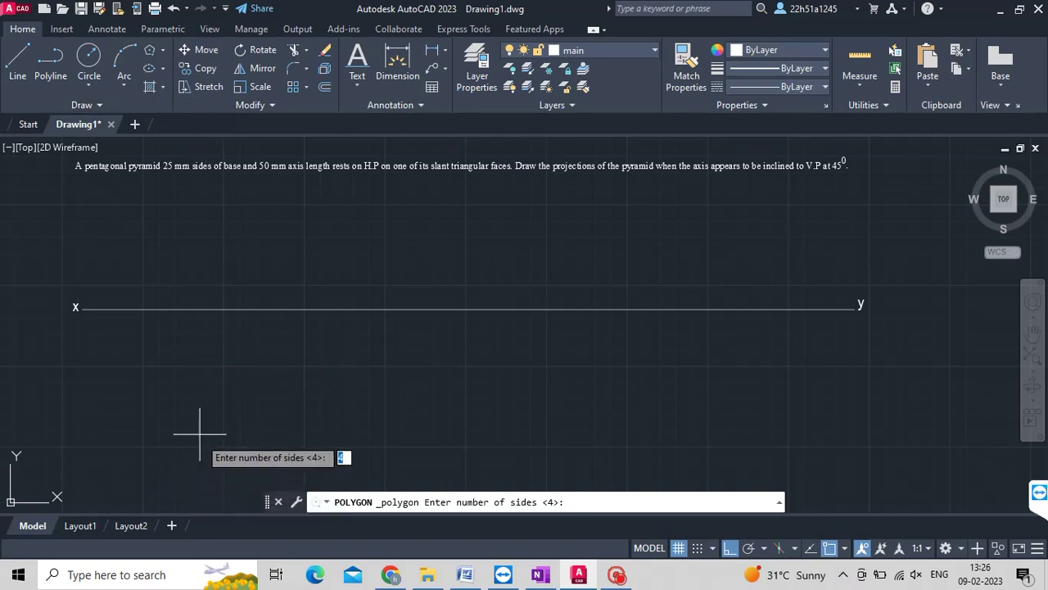
type("5")
key("Return")
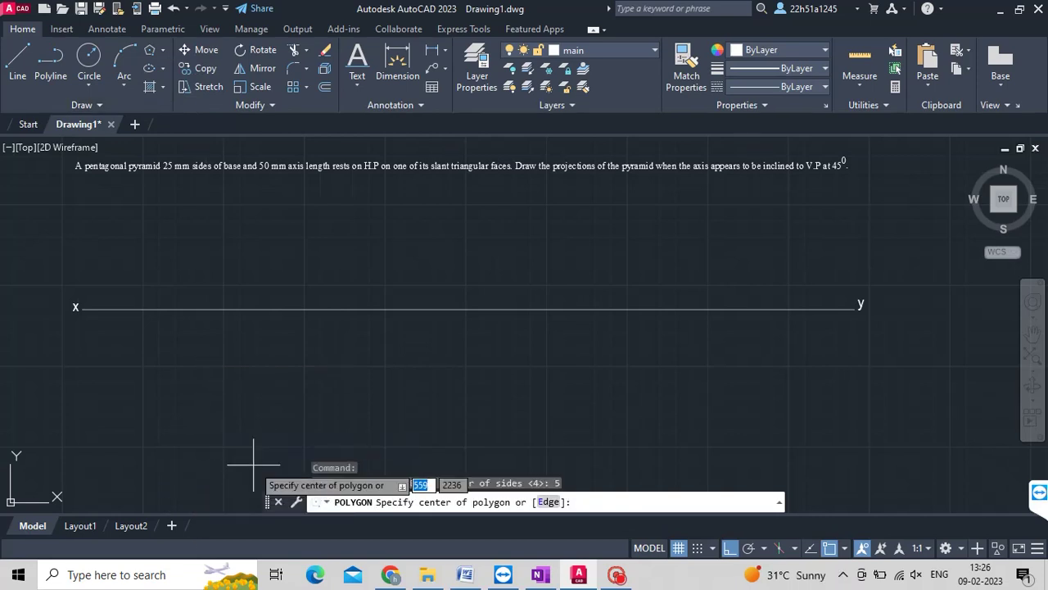
left_click(543, 501)
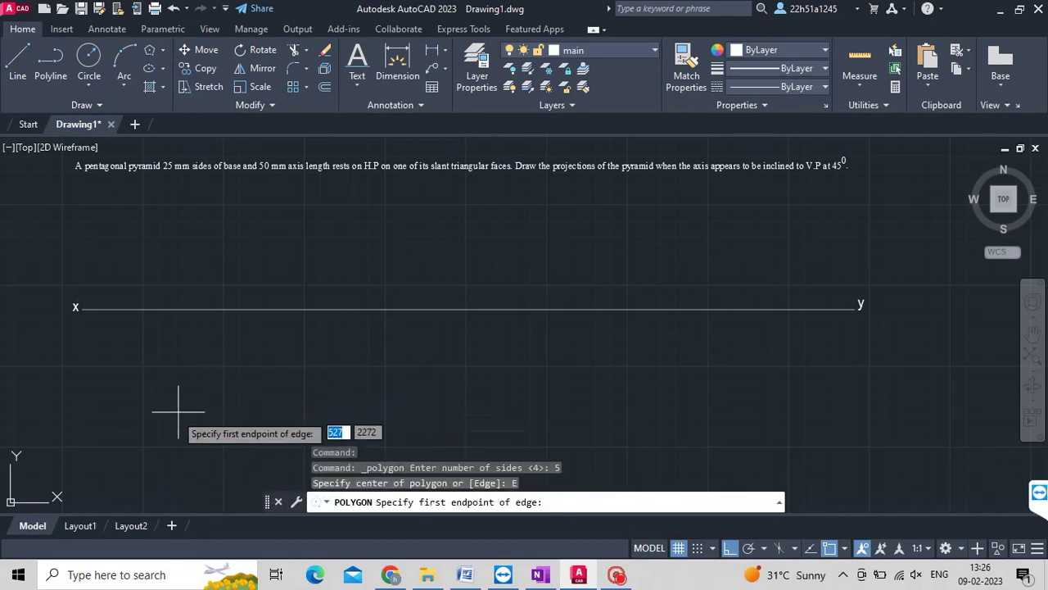
left_click(186, 425)
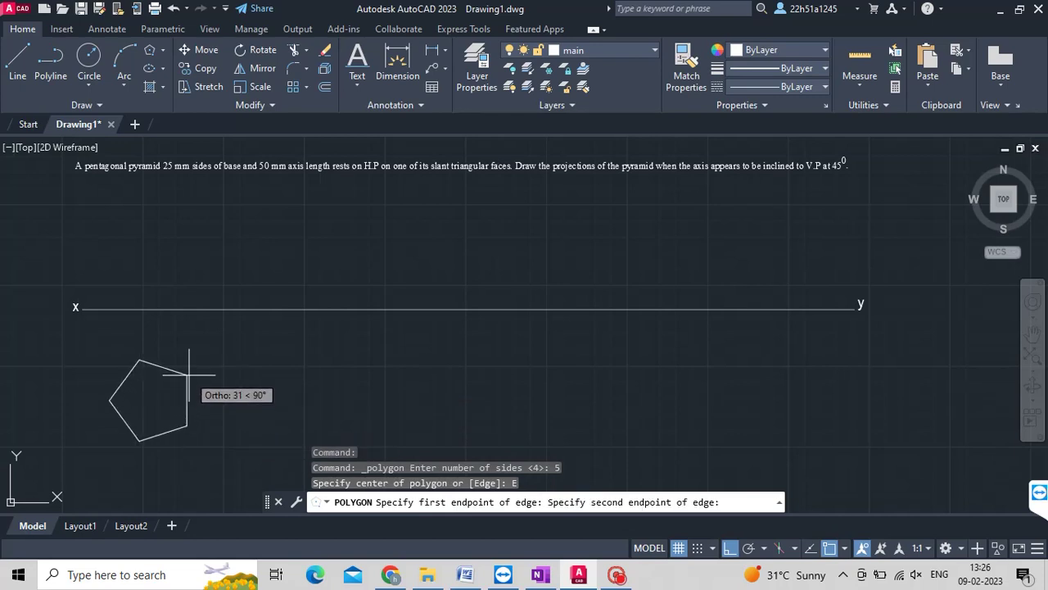
type("25")
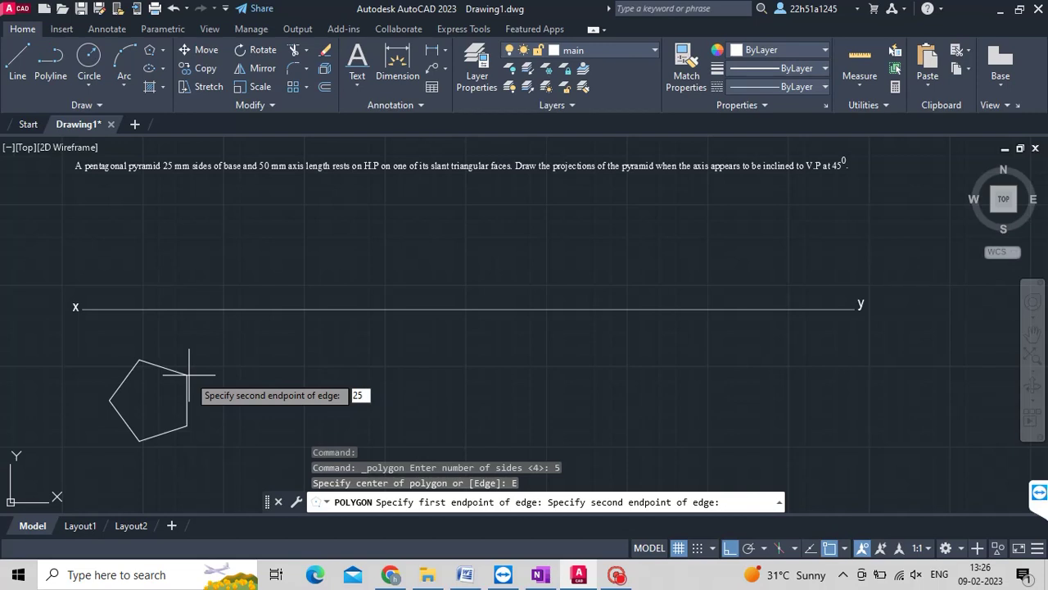
key("Return")
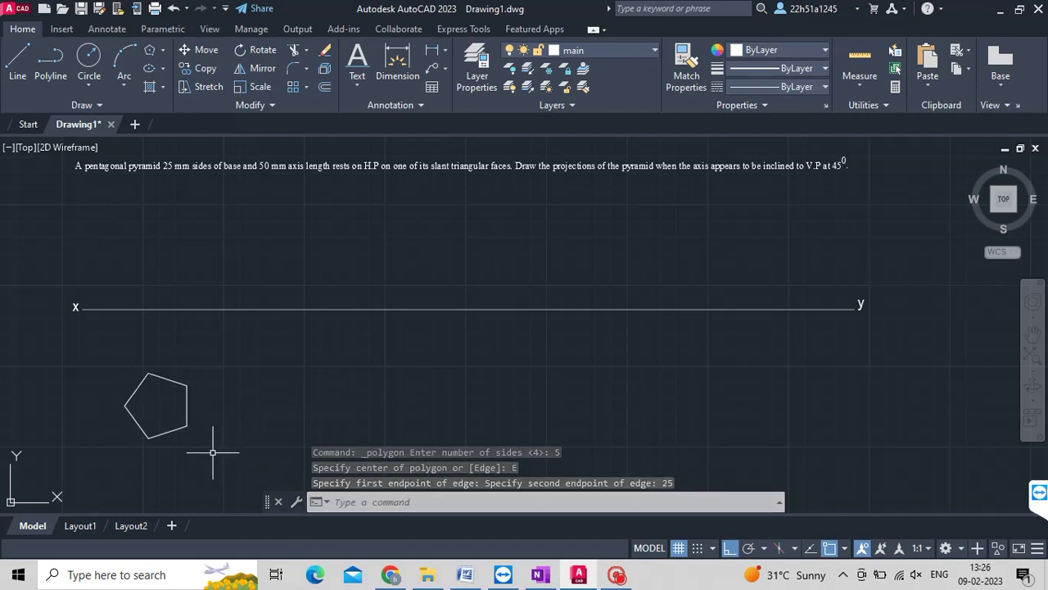
Move the pentagon by its centre slightly into its final position.
type("move")
key("Return")
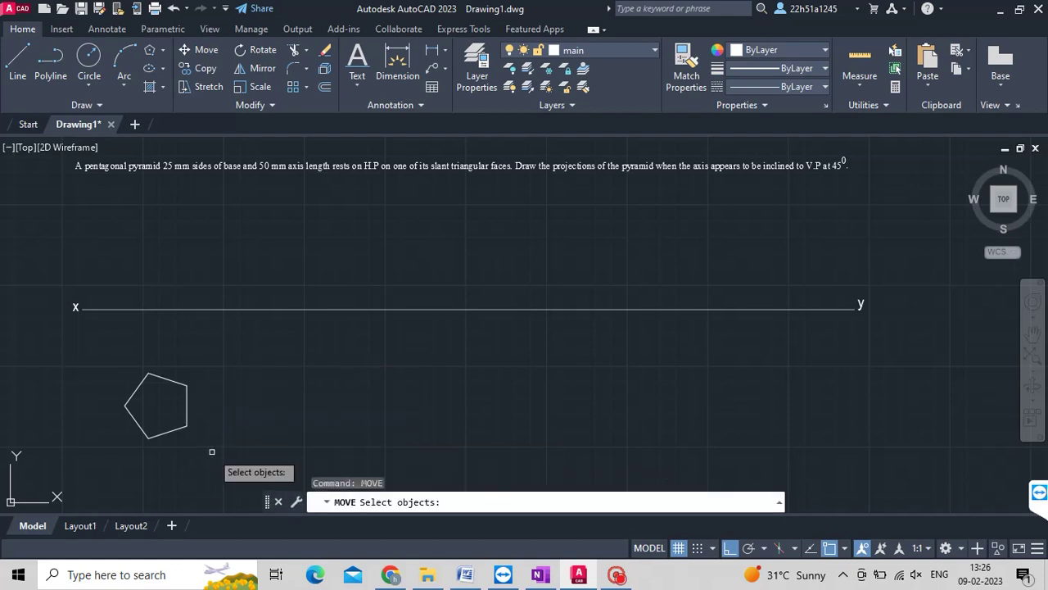
left_click(188, 404)
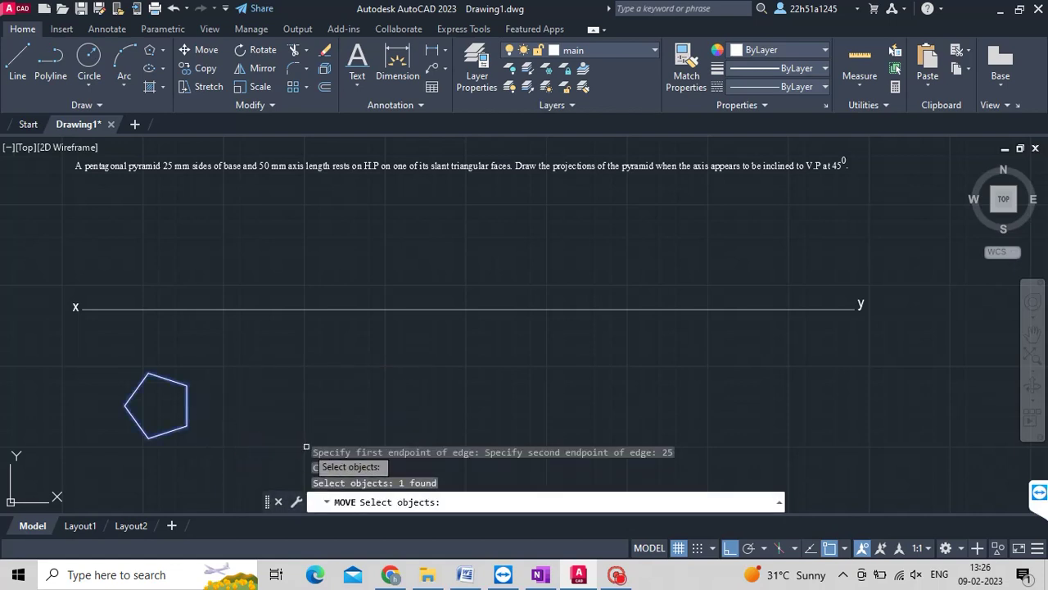
key("Return")
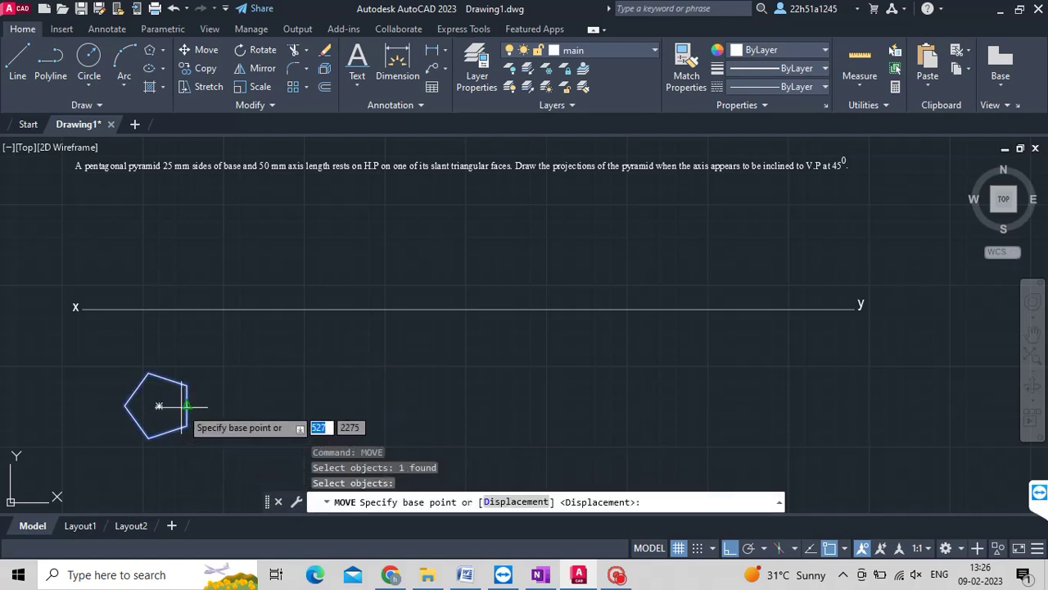
left_click(159, 405)
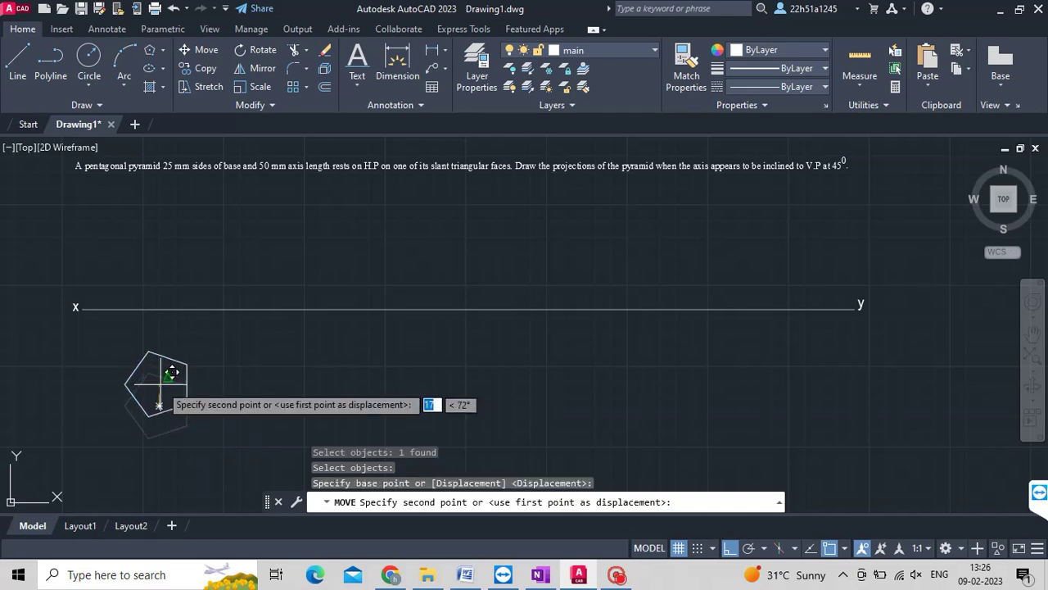
left_click(194, 397)
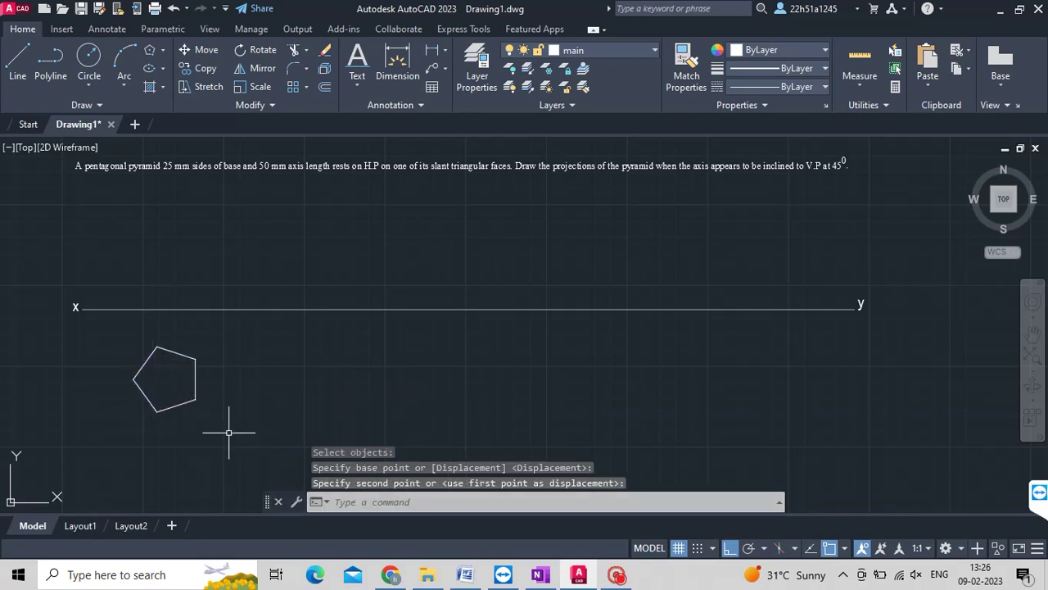
key("Escape")
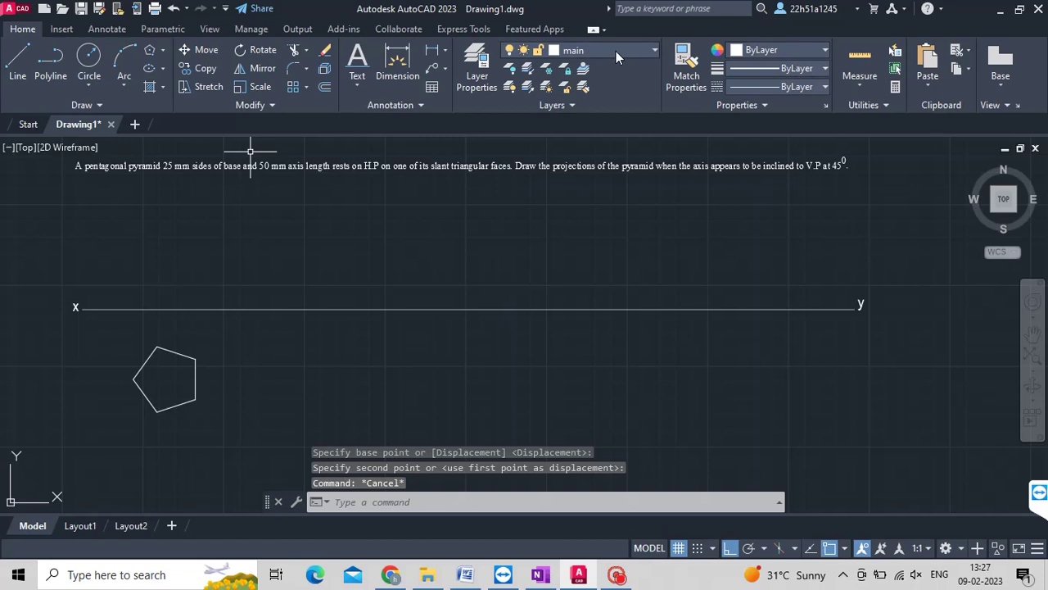
On the projection layer, draw projectors from the pentagon's left and bottom vertices up to the xy line.
left_click(616, 51)
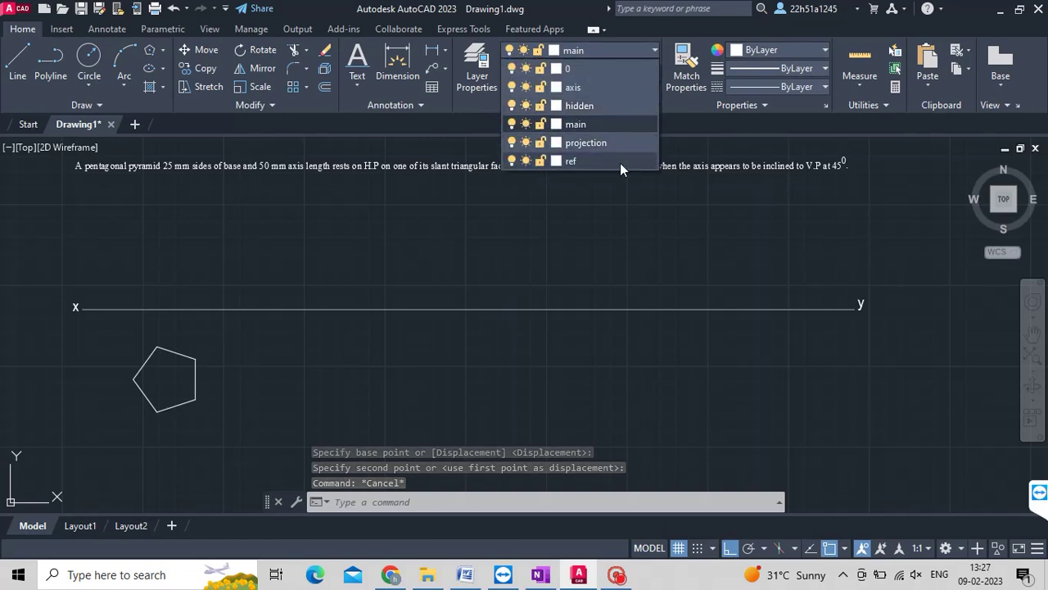
left_click(620, 139)
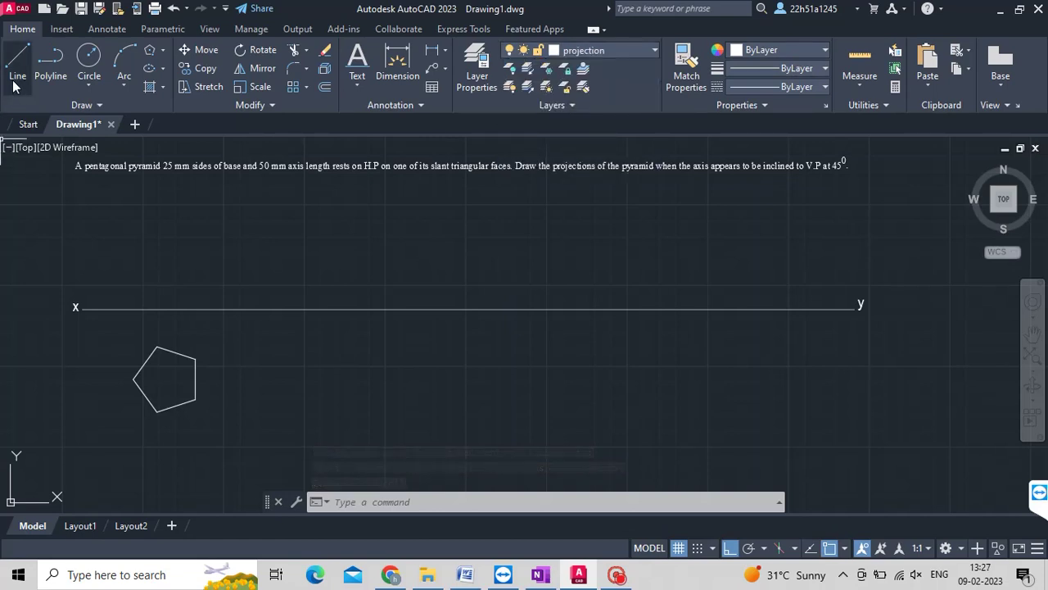
left_click(13, 86)
left_click(133, 378)
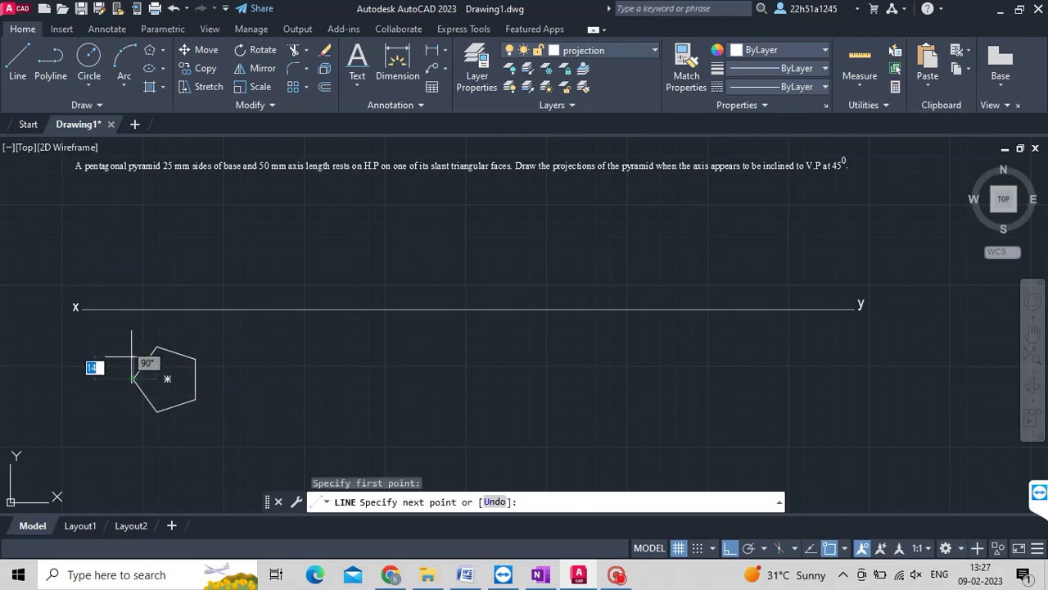
left_click(133, 308)
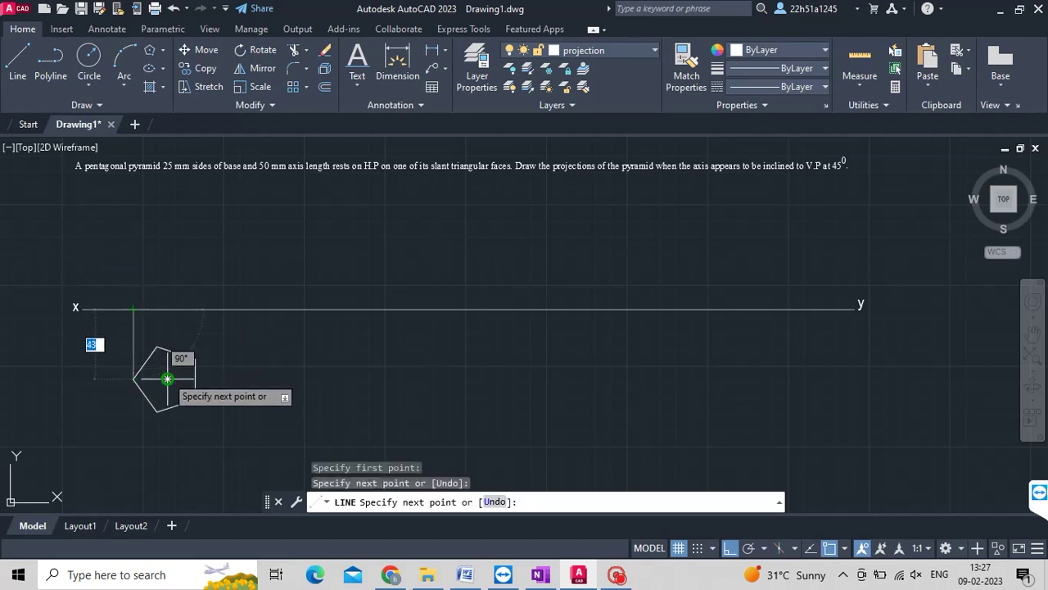
key("Return")
Draw projectors from the pentagon's centre and right vertex up to the xy line.
key("Return")
left_click(156, 411)
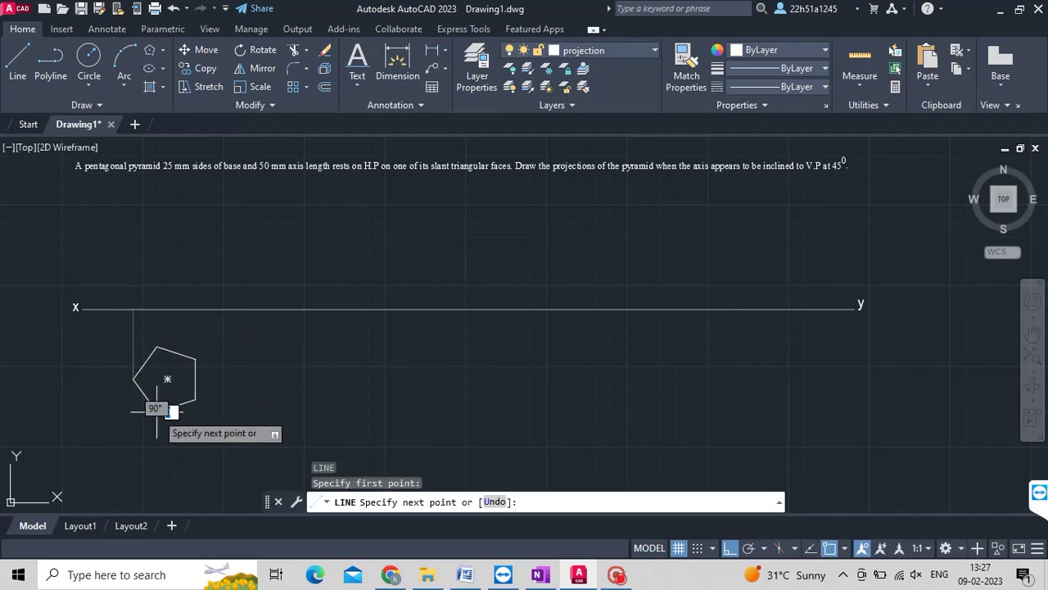
left_click(156, 308)
key("Return")
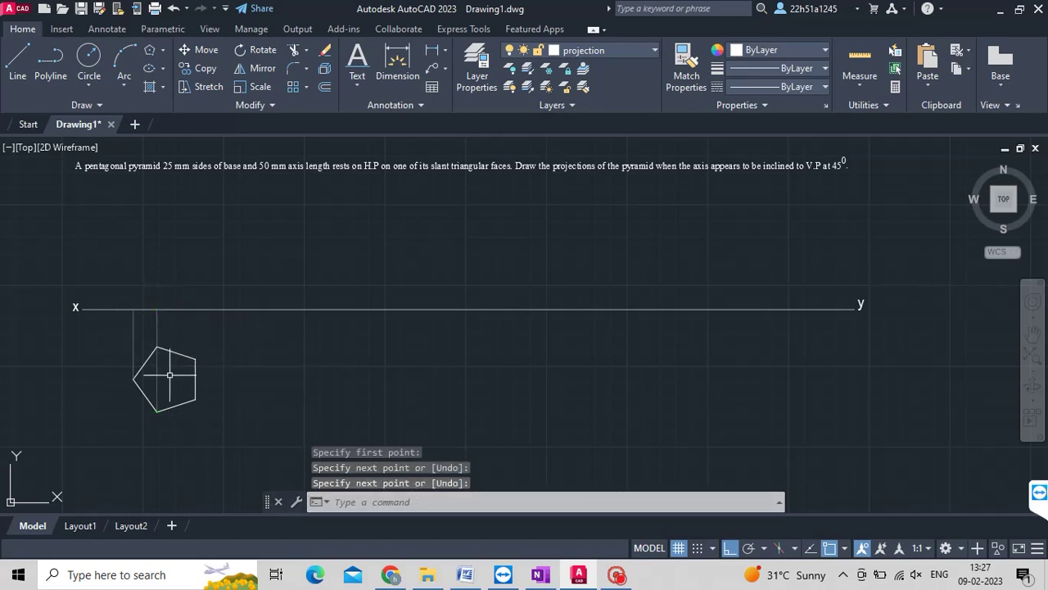
key("Return")
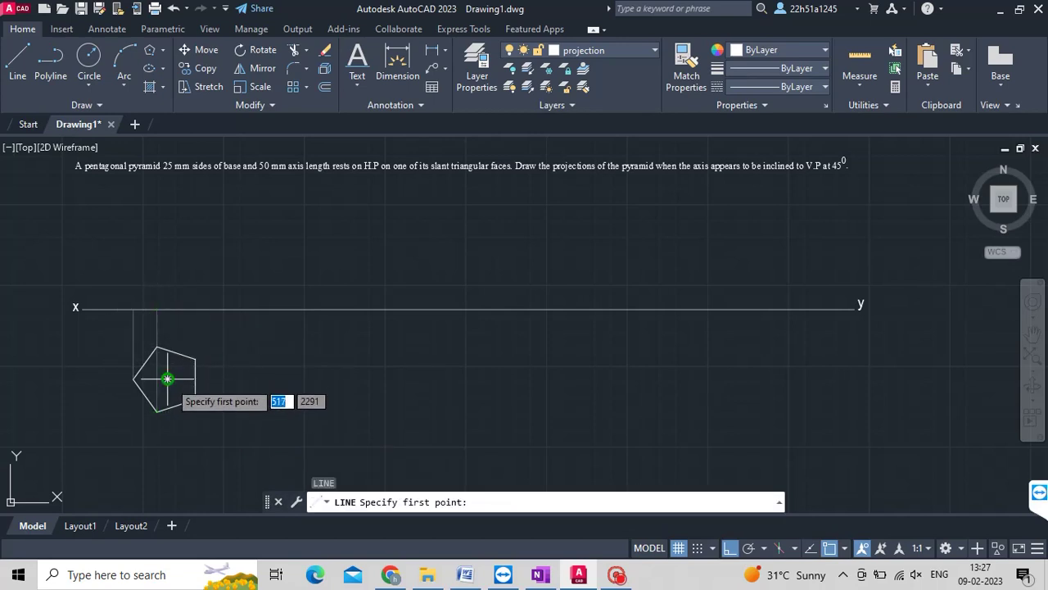
left_click(167, 378)
left_click(169, 309)
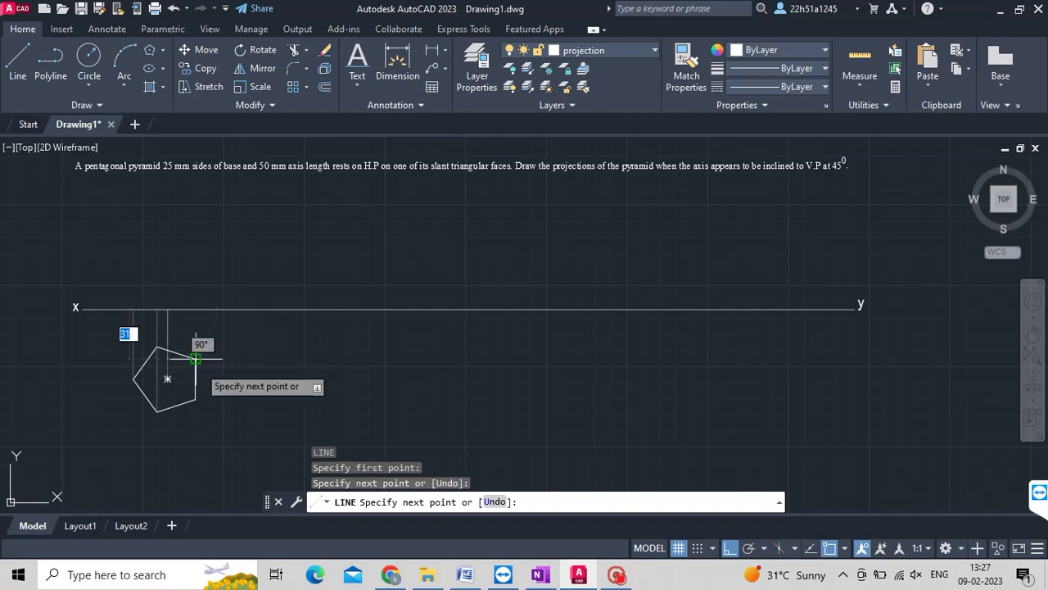
key("Return")
key("Return")
left_click(195, 358)
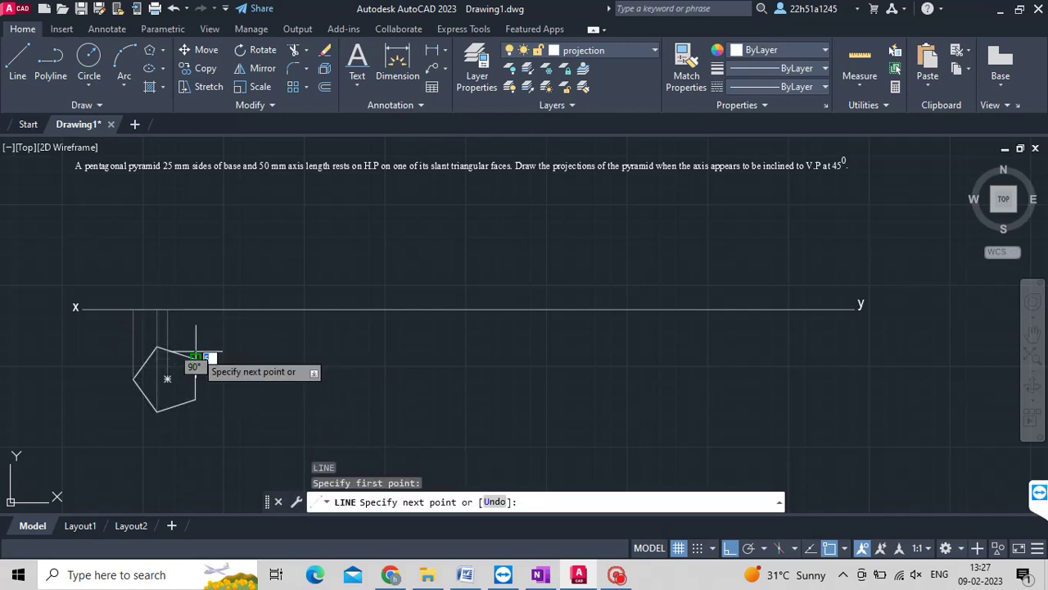
left_click(196, 309)
key("Return")
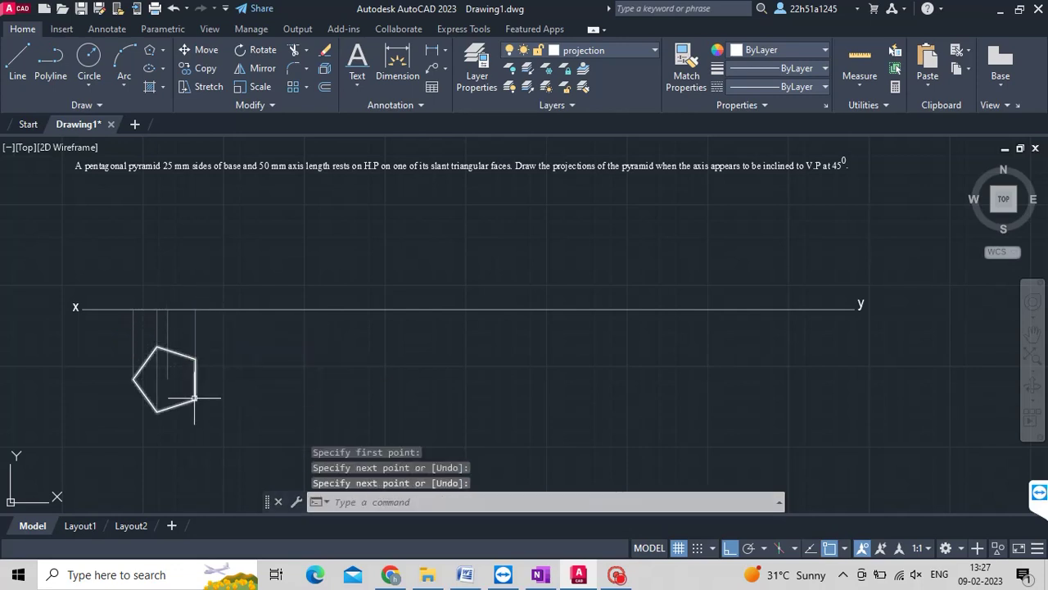
left_click(601, 51)
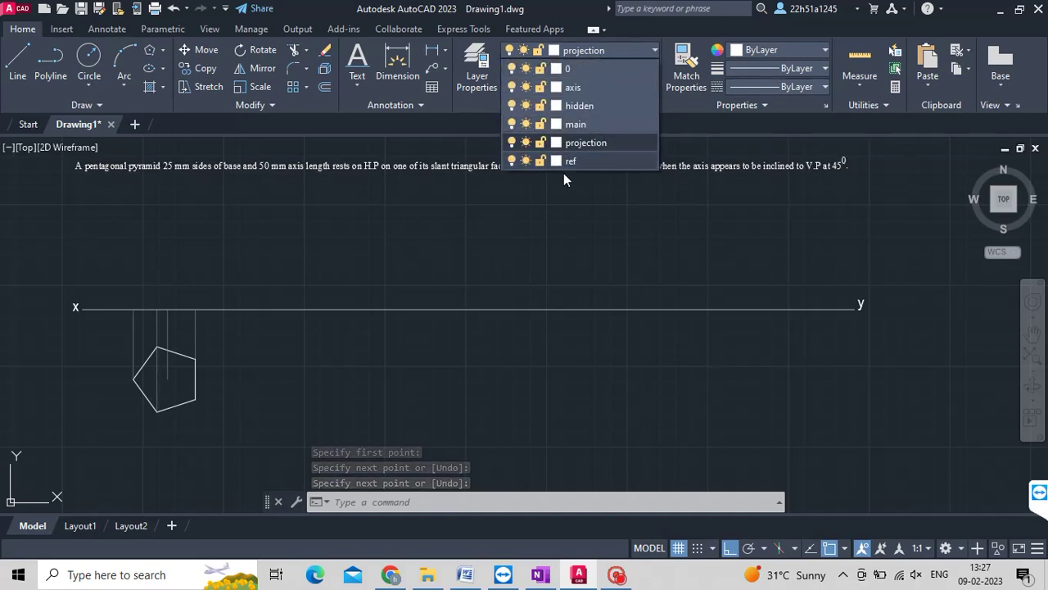
On the axis layer, draw a 50 mm vertical axis upward from the xy line above the pentagon centre.
left_click(586, 89)
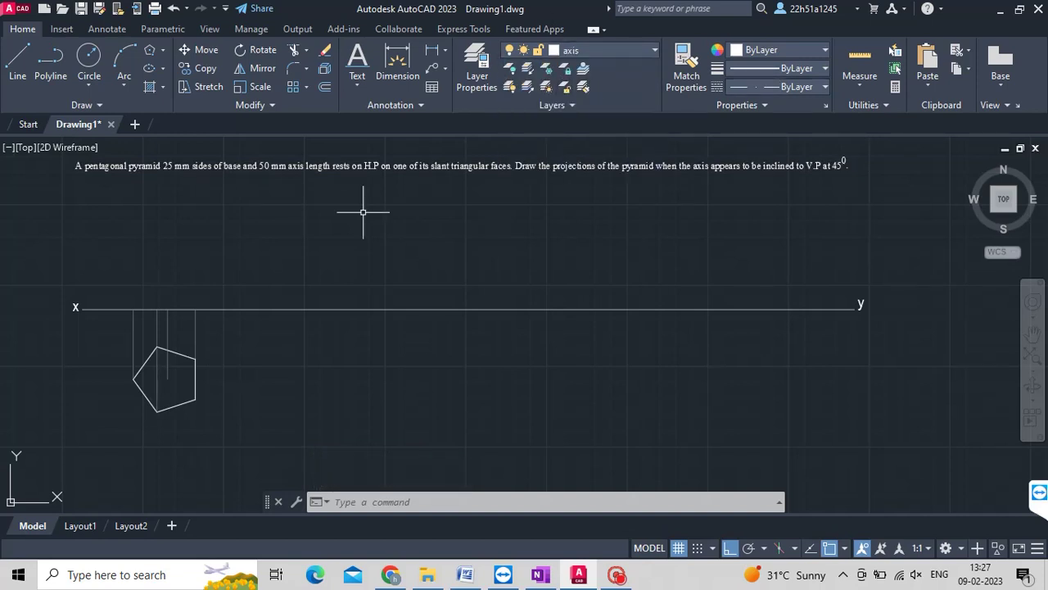
type("l")
key("Return")
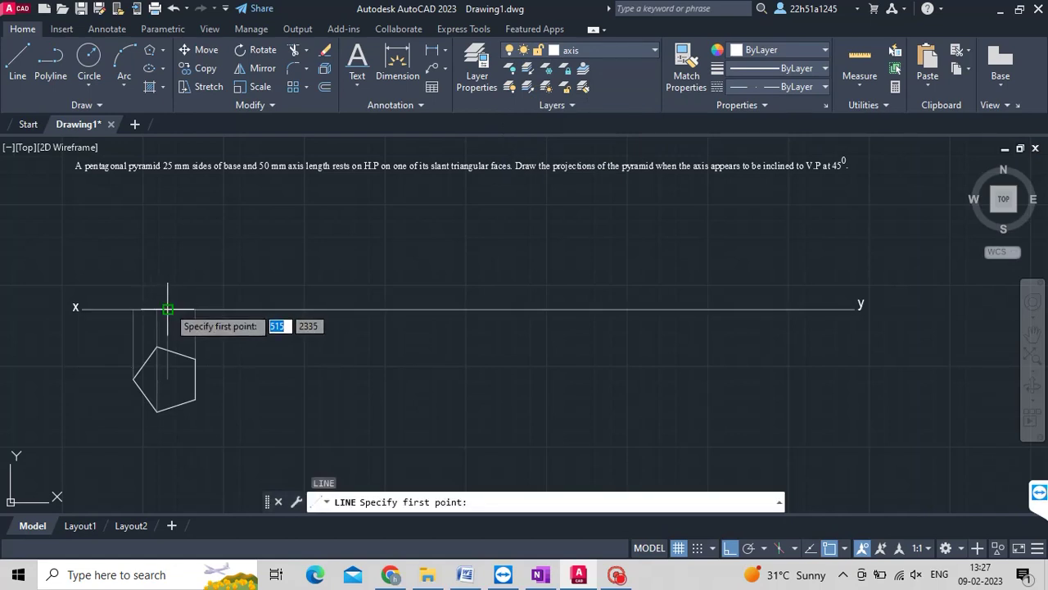
left_click(168, 308)
type("50")
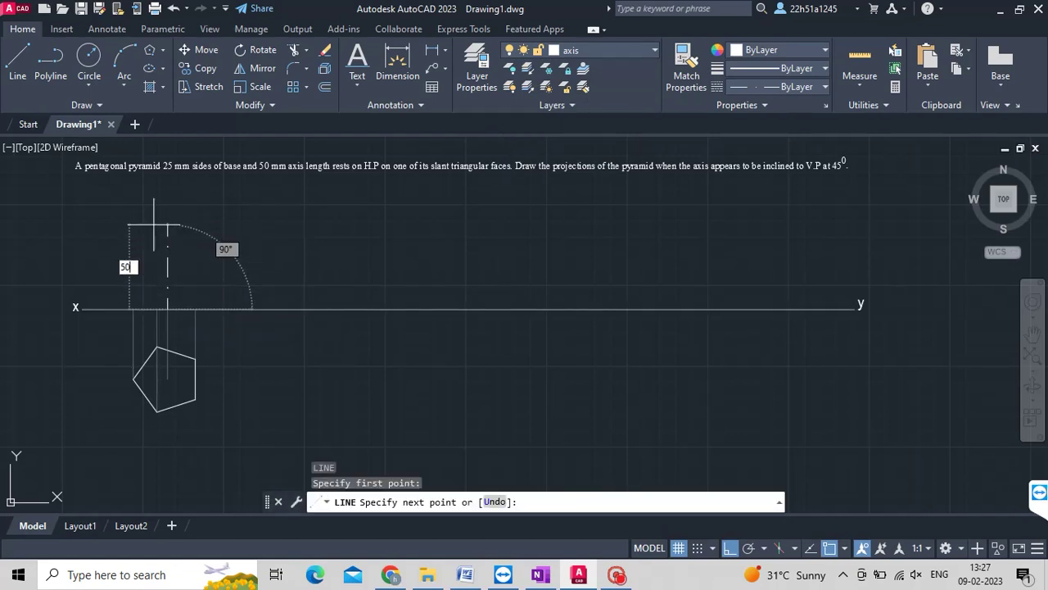
key("Return")
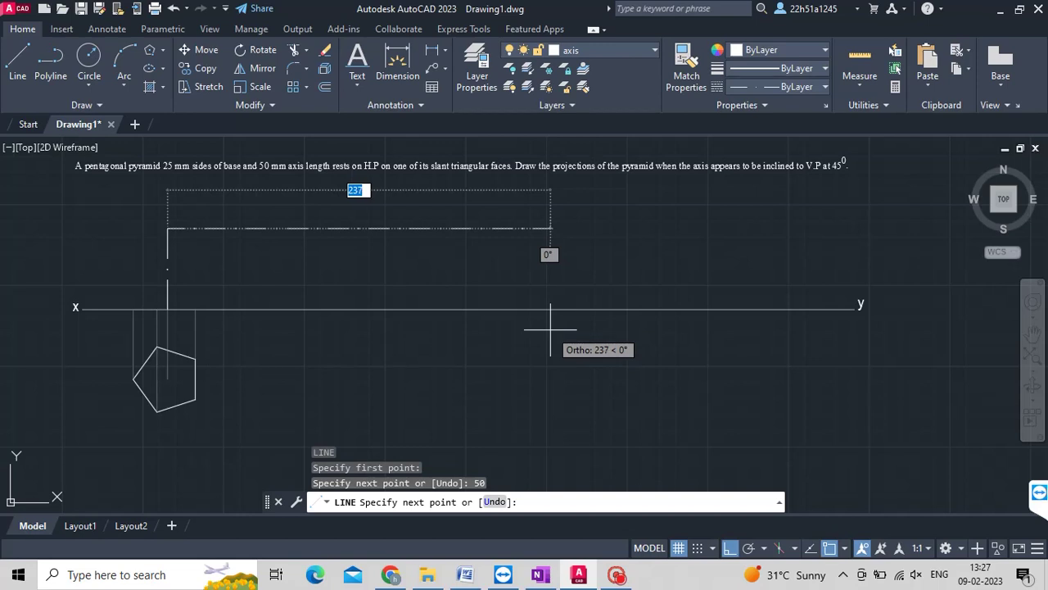
key("Escape")
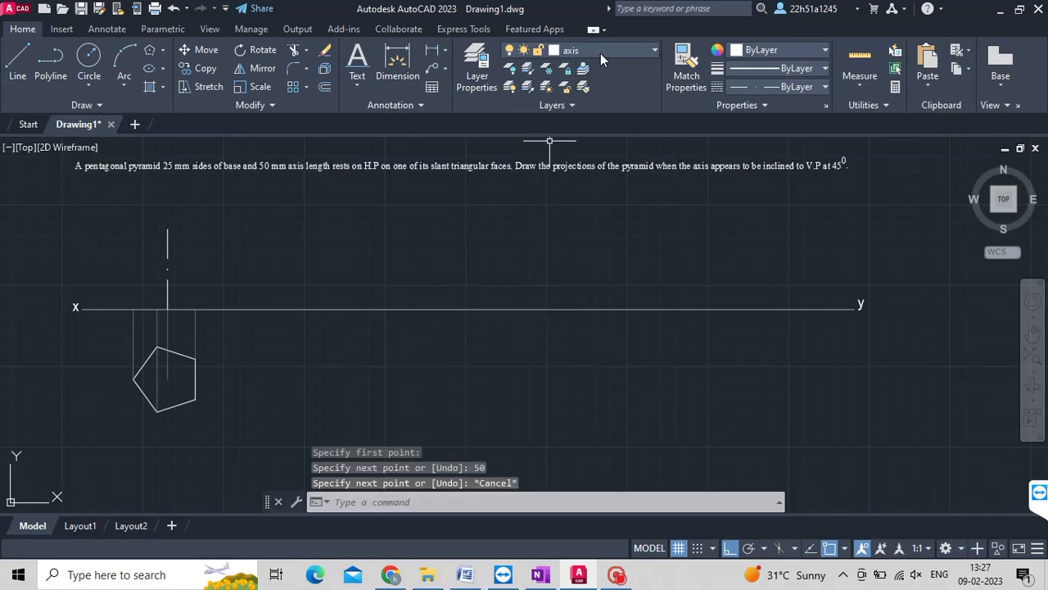
left_click(601, 52)
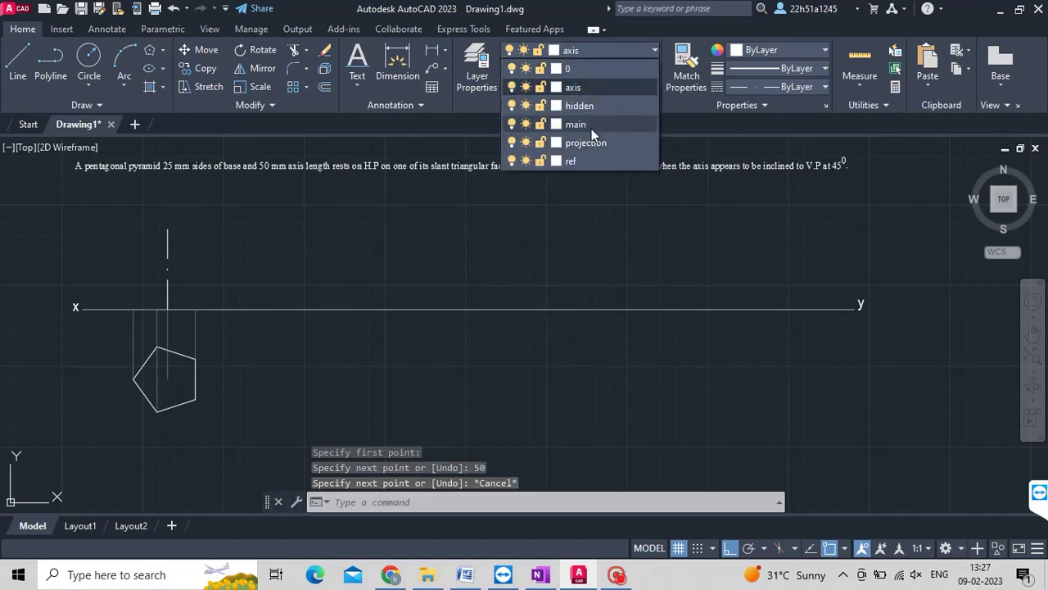
On the main layer, draw lines linking the first pentagon vertices through the centre.
left_click(591, 126)
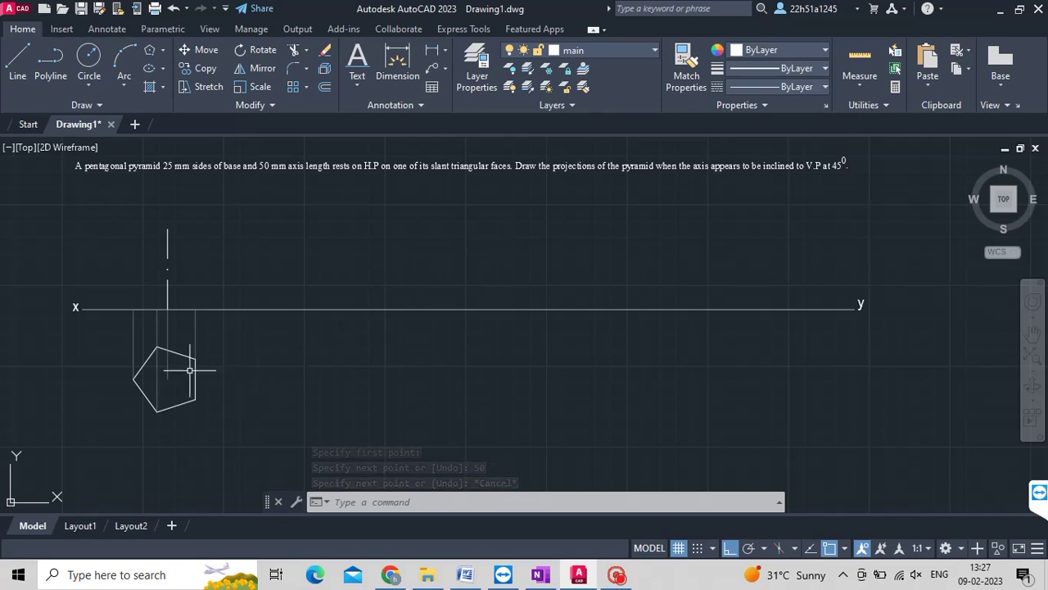
left_click(27, 80)
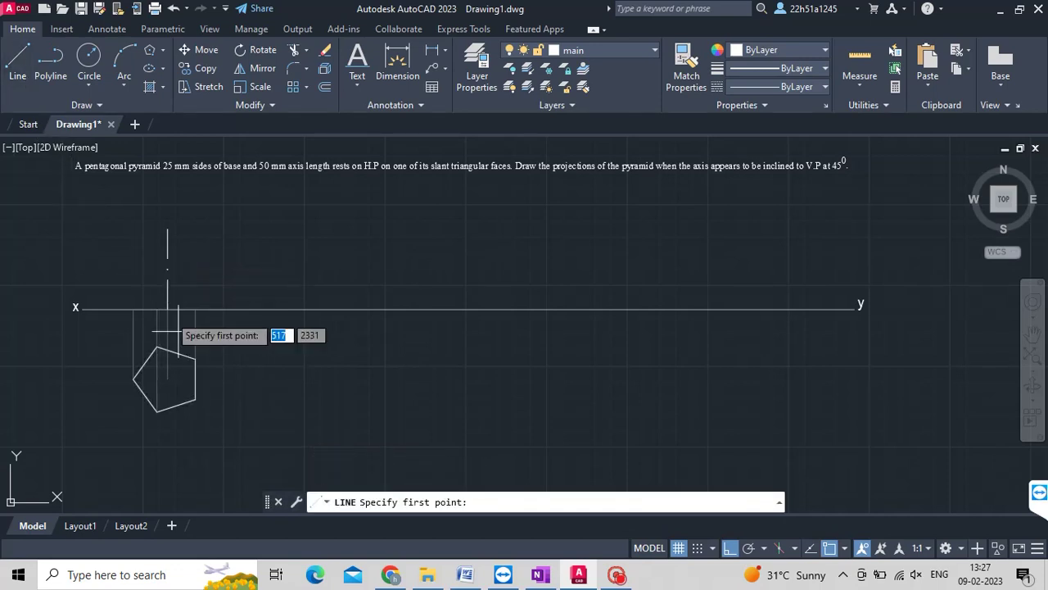
left_click(167, 362)
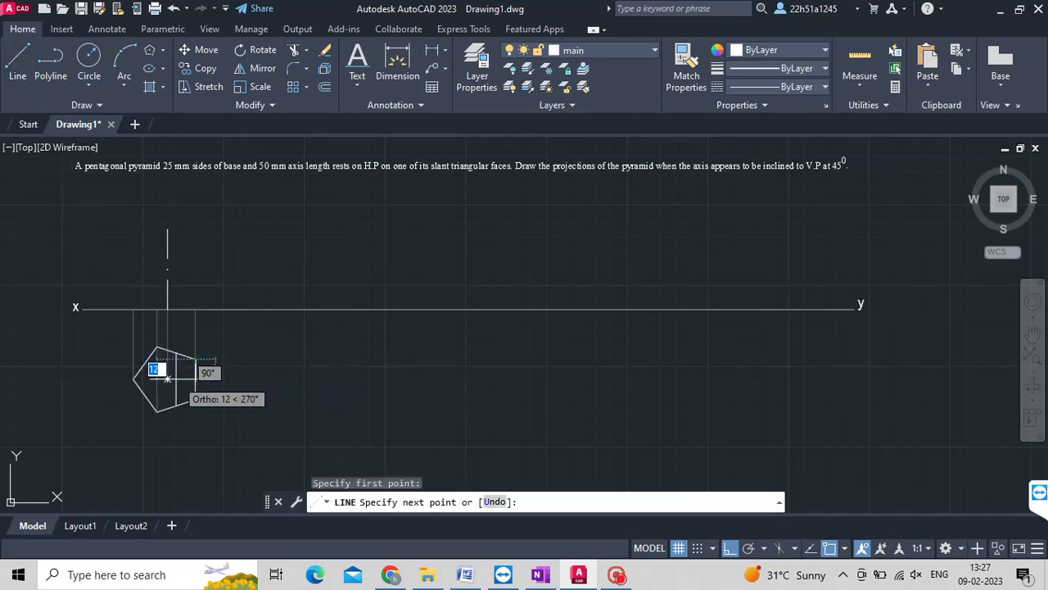
left_click(167, 378)
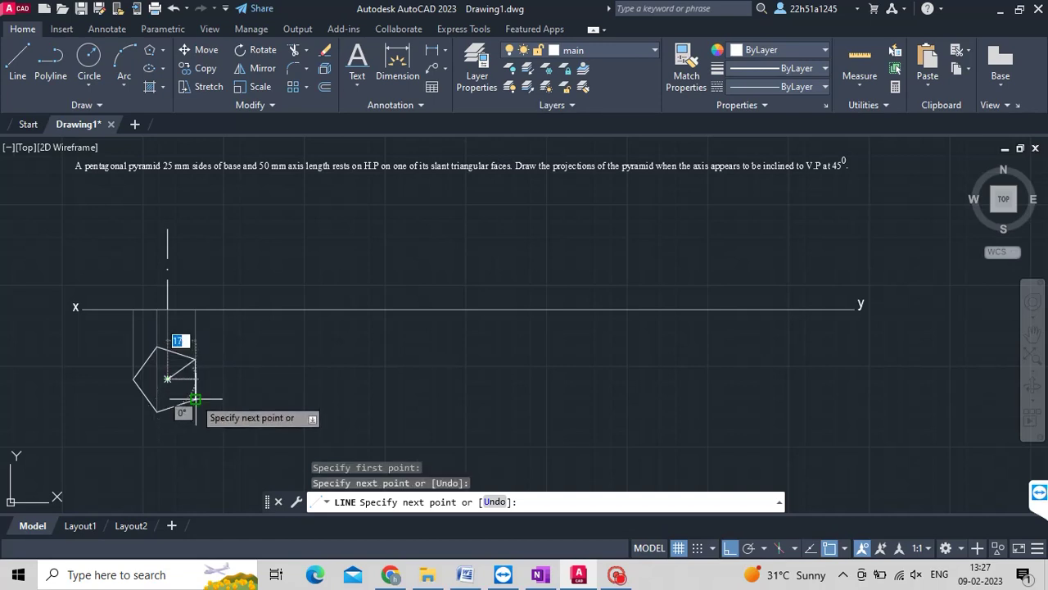
left_click(195, 399)
left_click(197, 361)
key("Return")
key("Return")
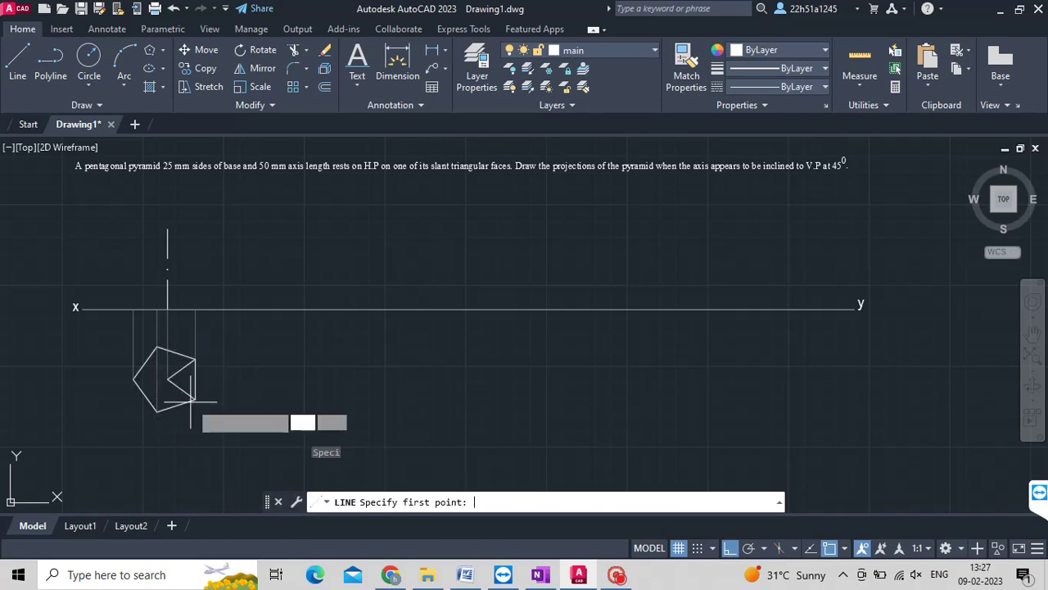
Join the bottom, left and top vertices of the pentagon to its centre.
left_click(157, 411)
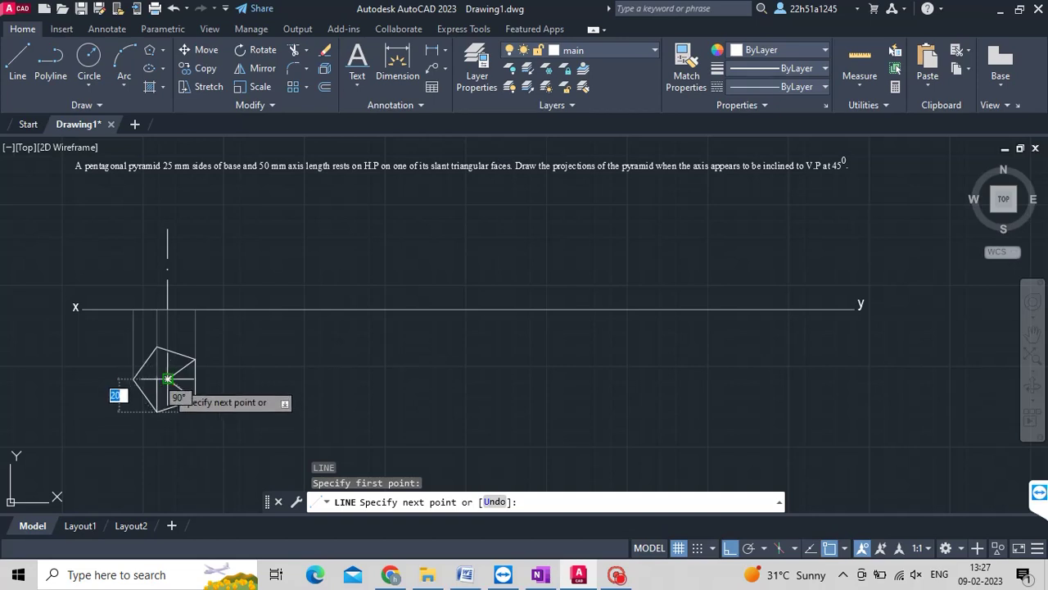
left_click(168, 378)
key("Return")
key("Return")
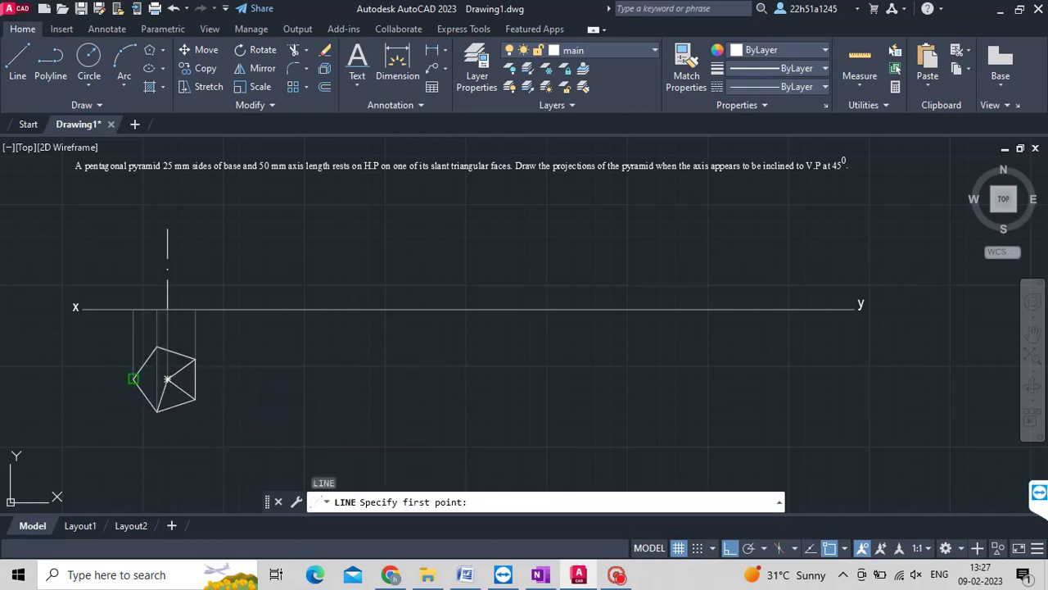
left_click(133, 378)
left_click(167, 379)
key("Return")
key("Return")
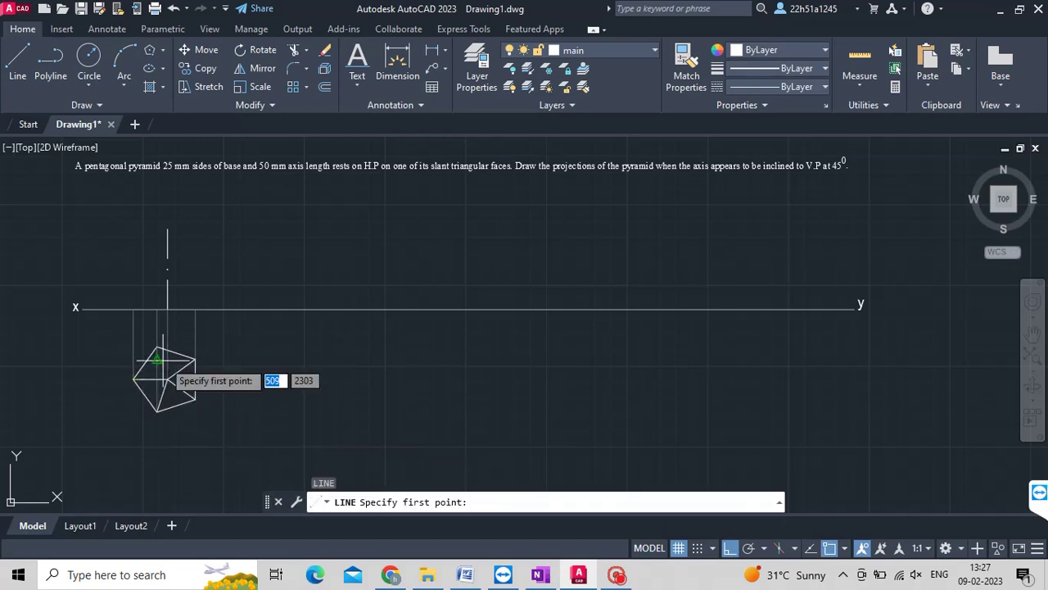
left_click(156, 347)
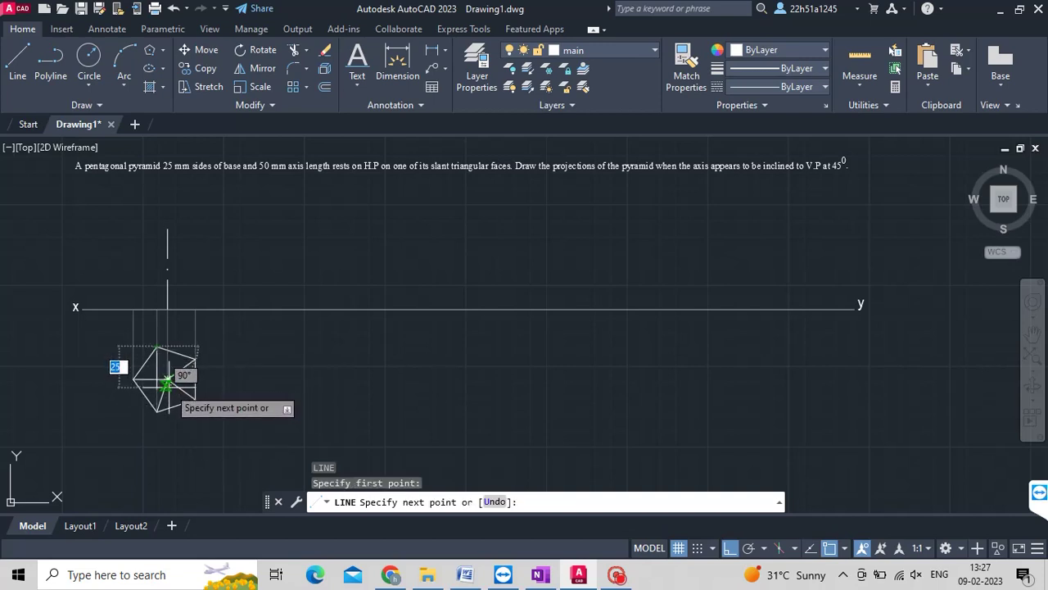
left_click(167, 380)
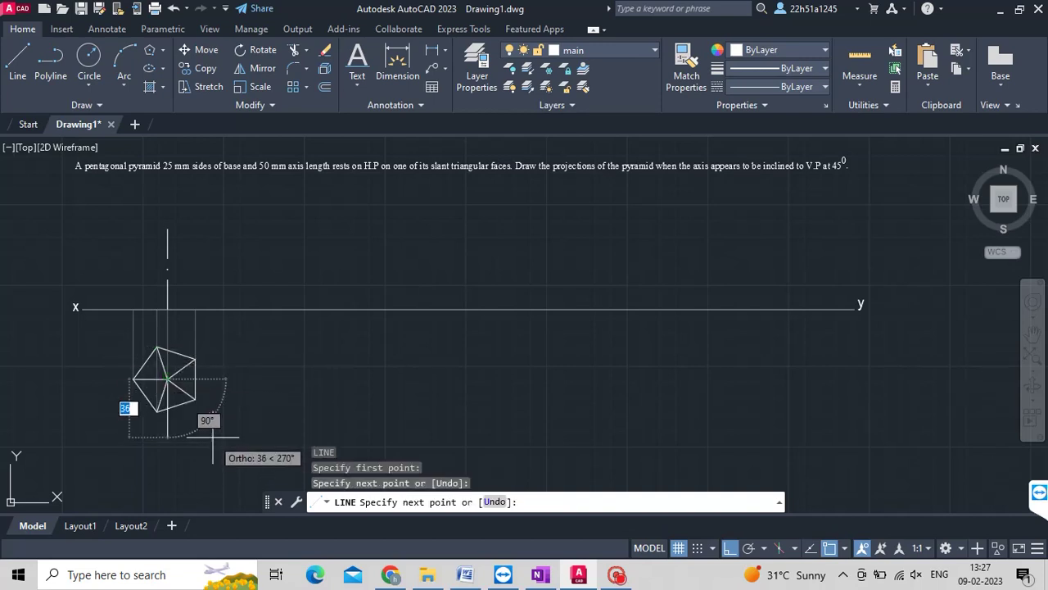
key("Return")
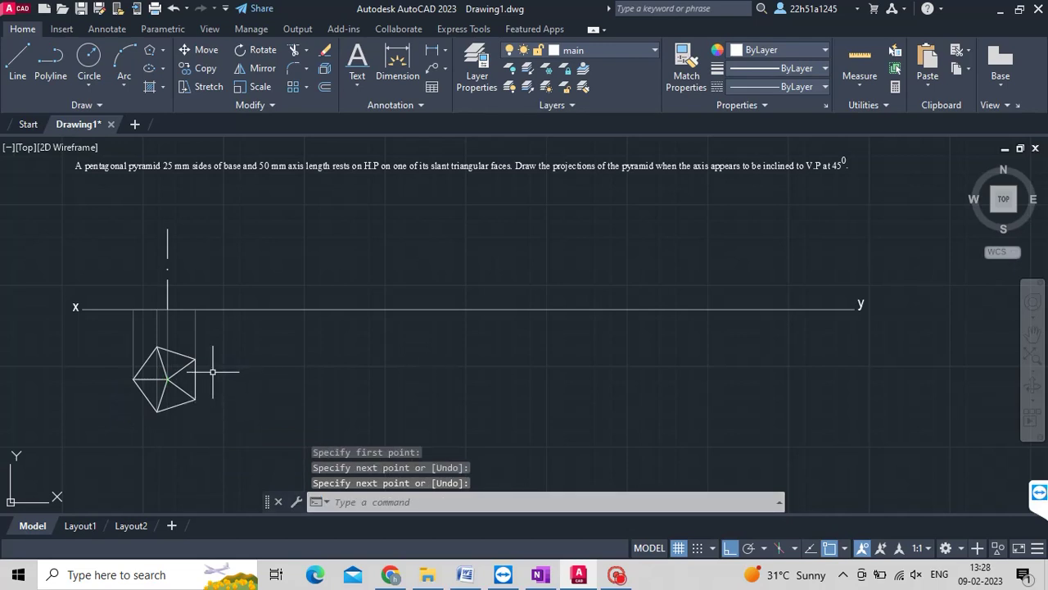
Draw the front-view triangle from the xy line to the apex at the axis top, plus an inner edge to the apex.
key("Return")
left_click(134, 308)
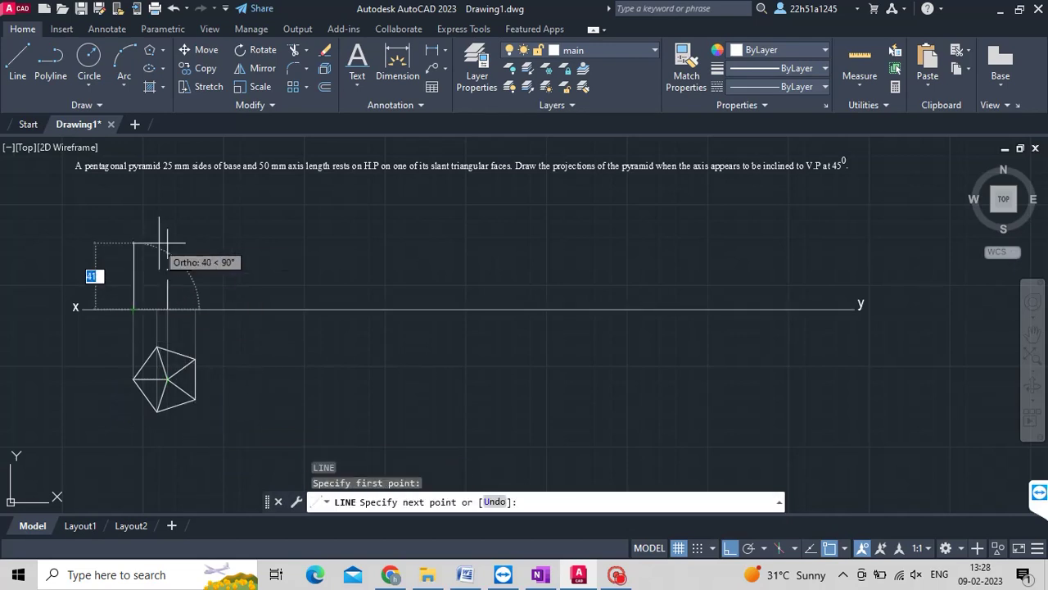
left_click(167, 229)
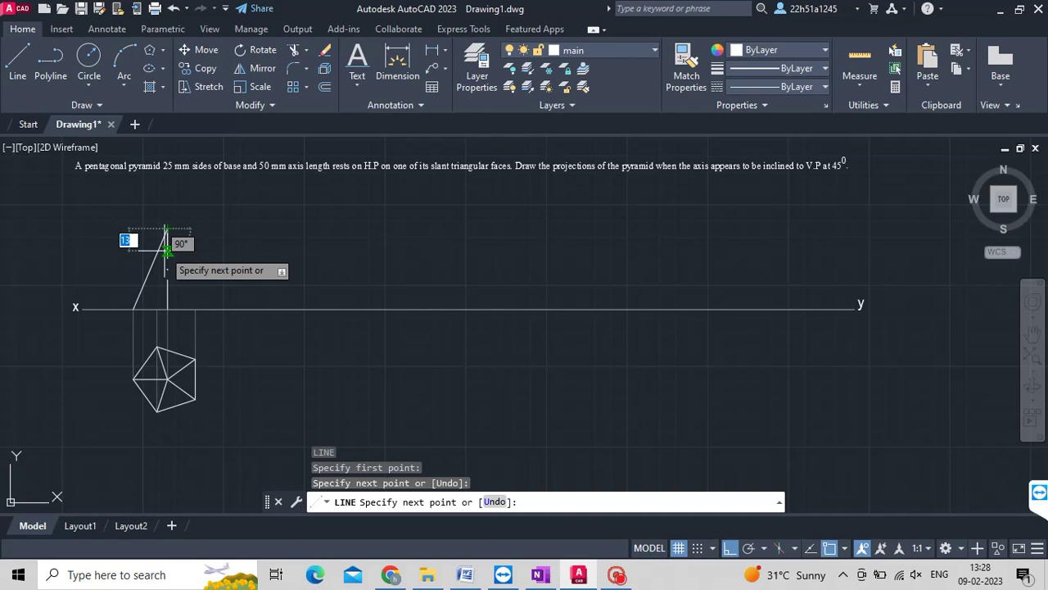
left_click(195, 309)
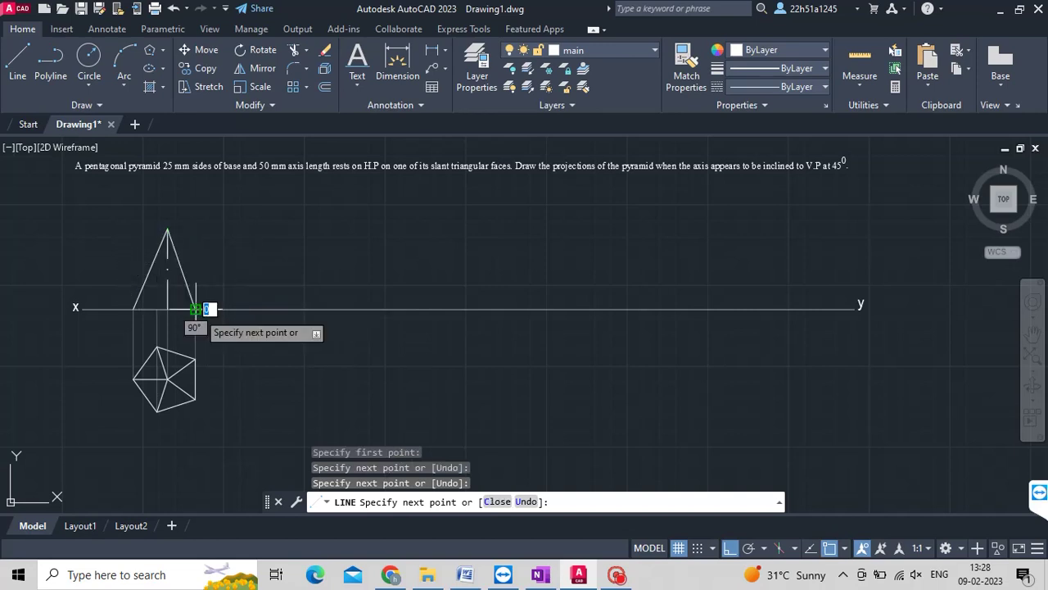
left_click(133, 308)
key("Return")
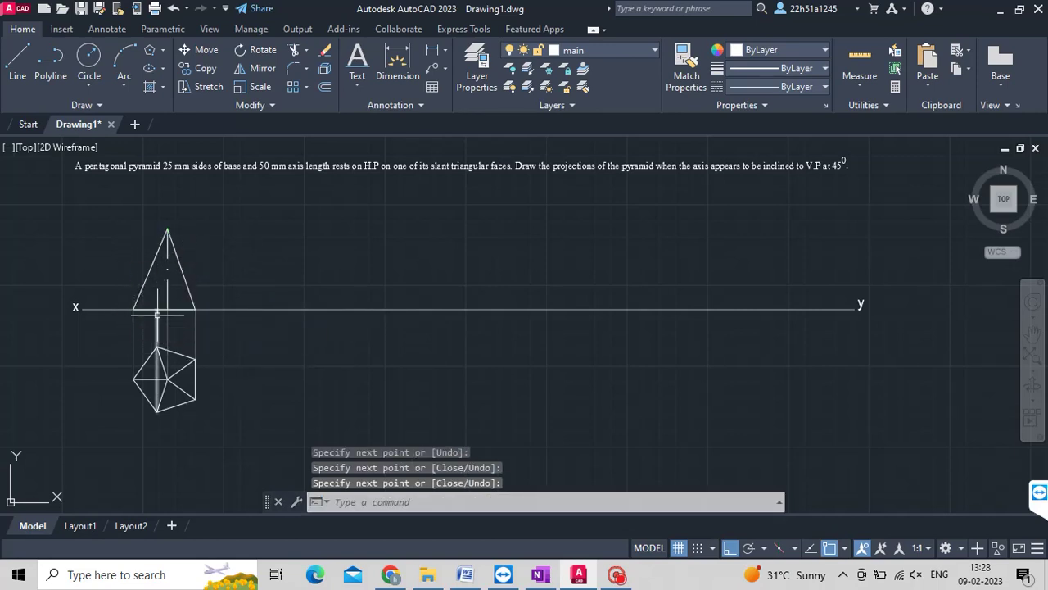
key("Return")
left_click(164, 309)
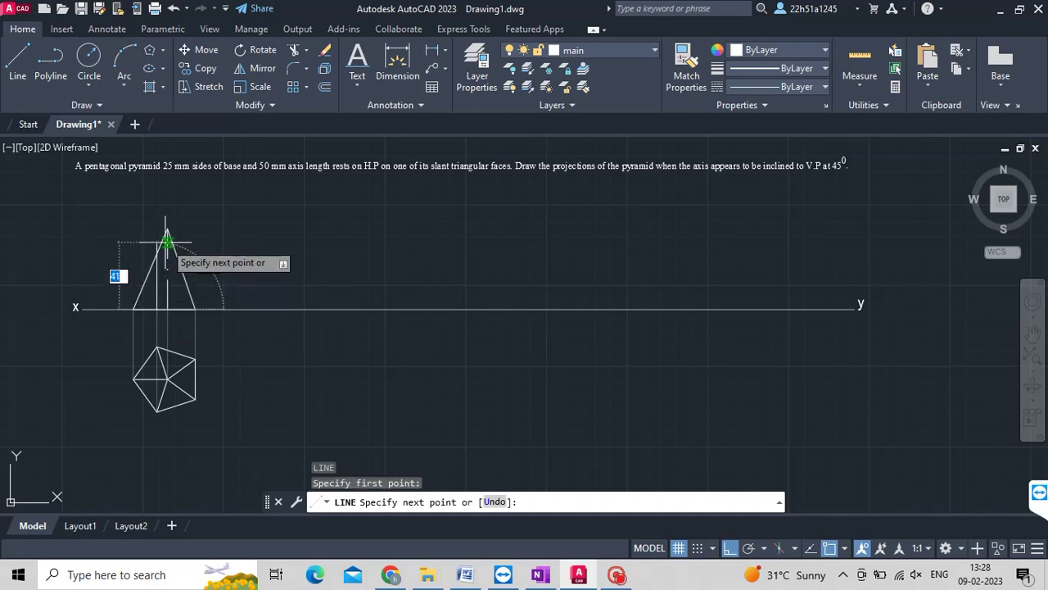
left_click(167, 229)
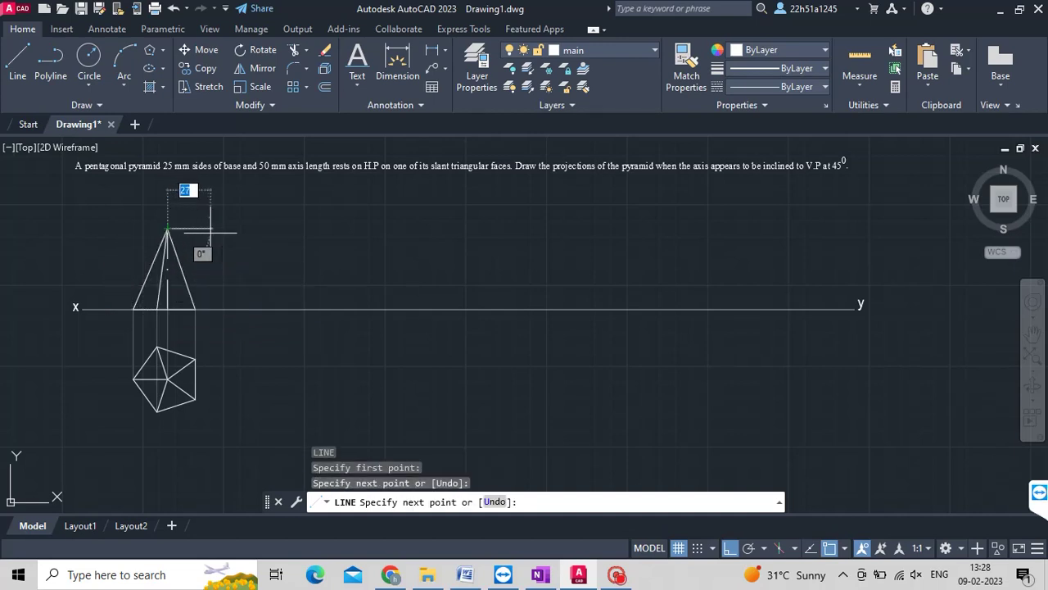
key("Return")
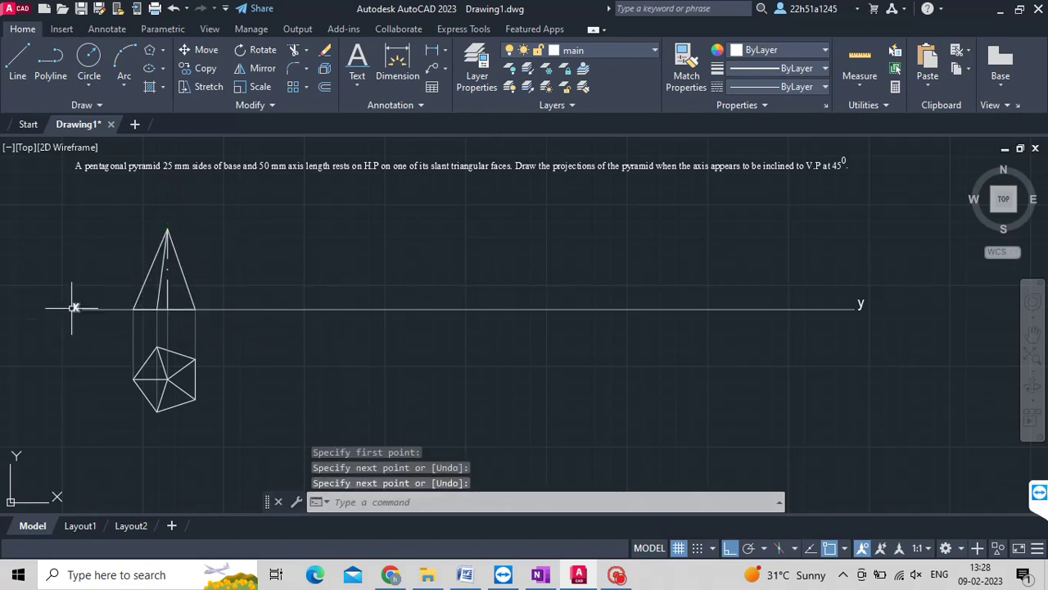
Copy the x label and paste copies beside the pentagon's left, bottom and lower-right vertices.
key("ctrl+c")
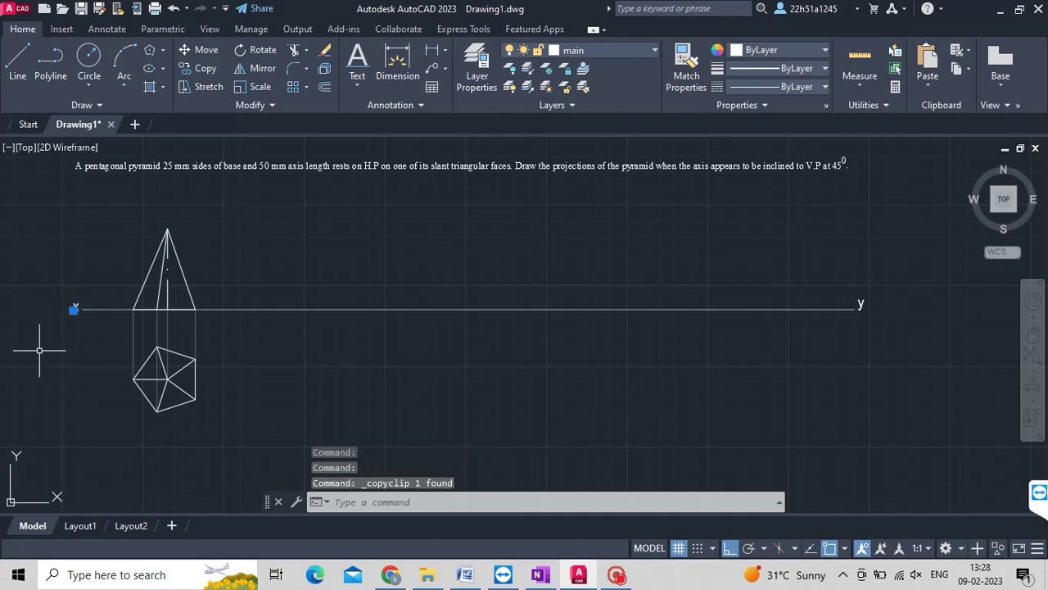
key("ctrl+v")
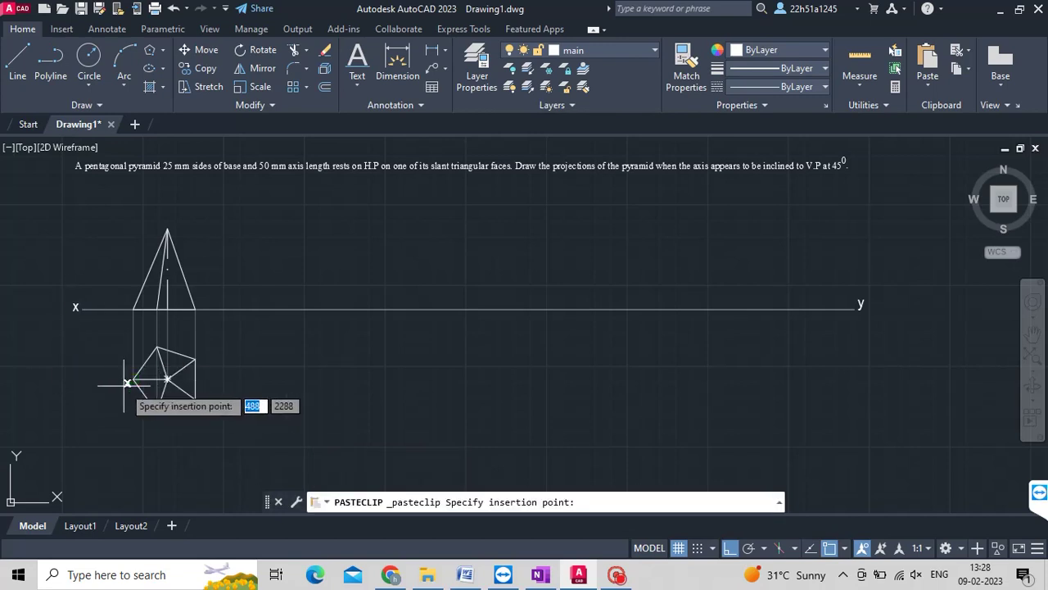
left_click(126, 382)
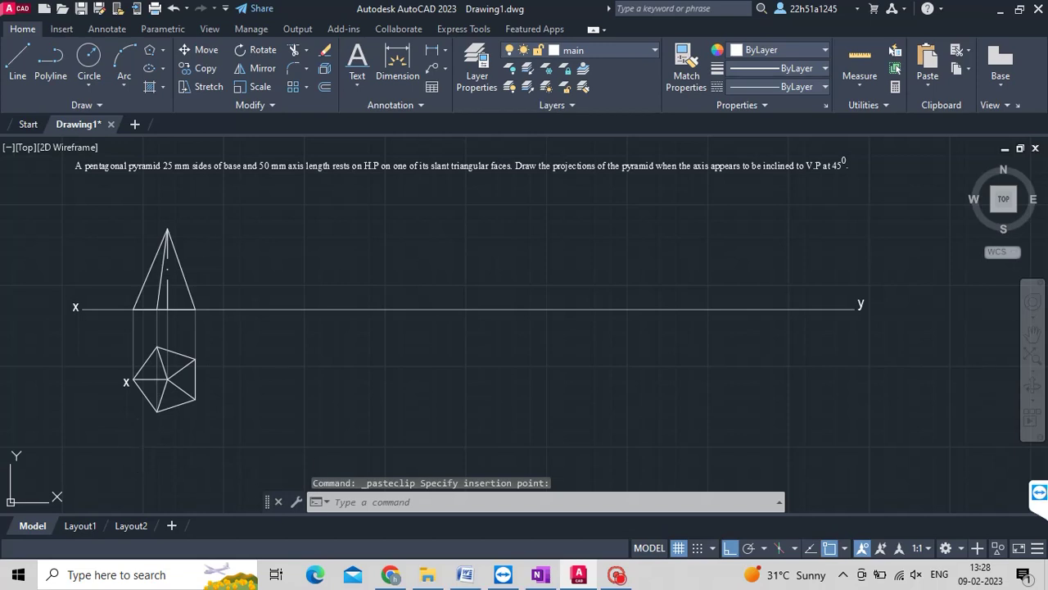
key("ctrl+v")
left_click(152, 420)
key("ctrl+v")
left_click(197, 408)
Paste more x labels beside the pentagon's right and upper corners and at its centre.
key("ctrl+c")
key("ctrl+v")
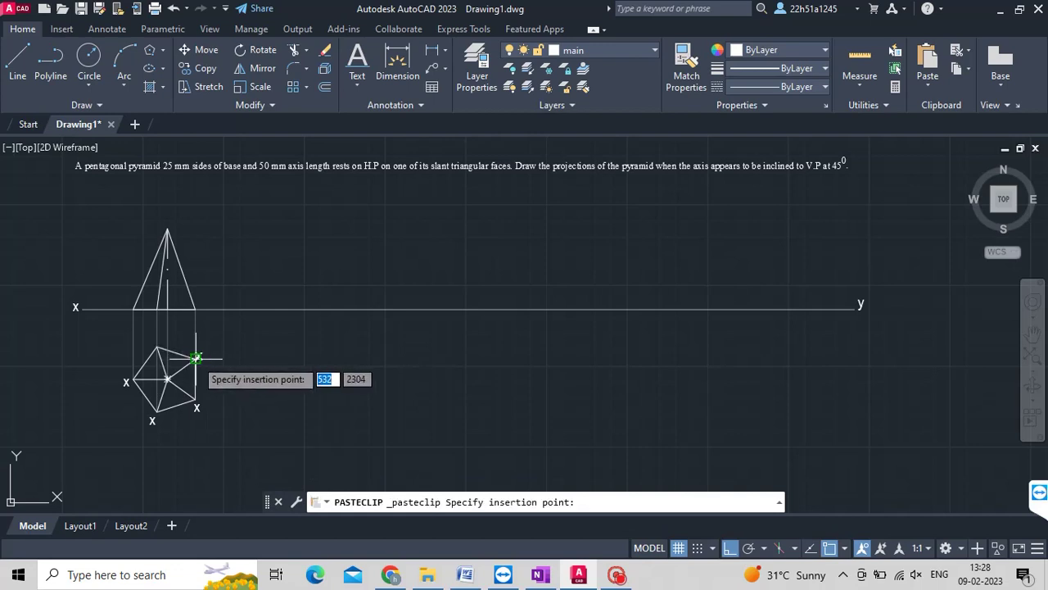
scroll(202, 344, "up", 2)
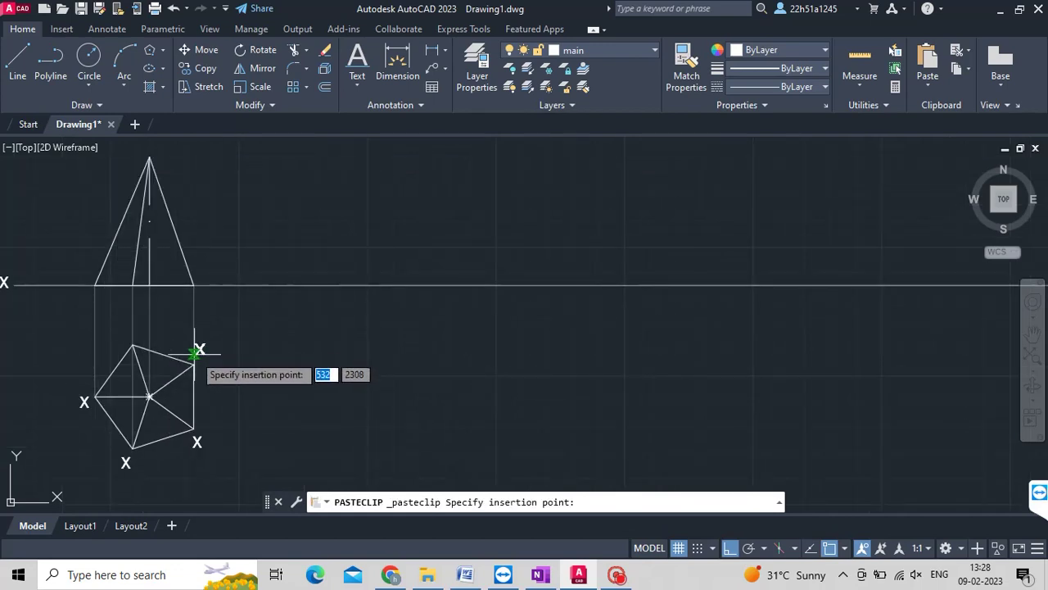
scroll(194, 352, "up", 2)
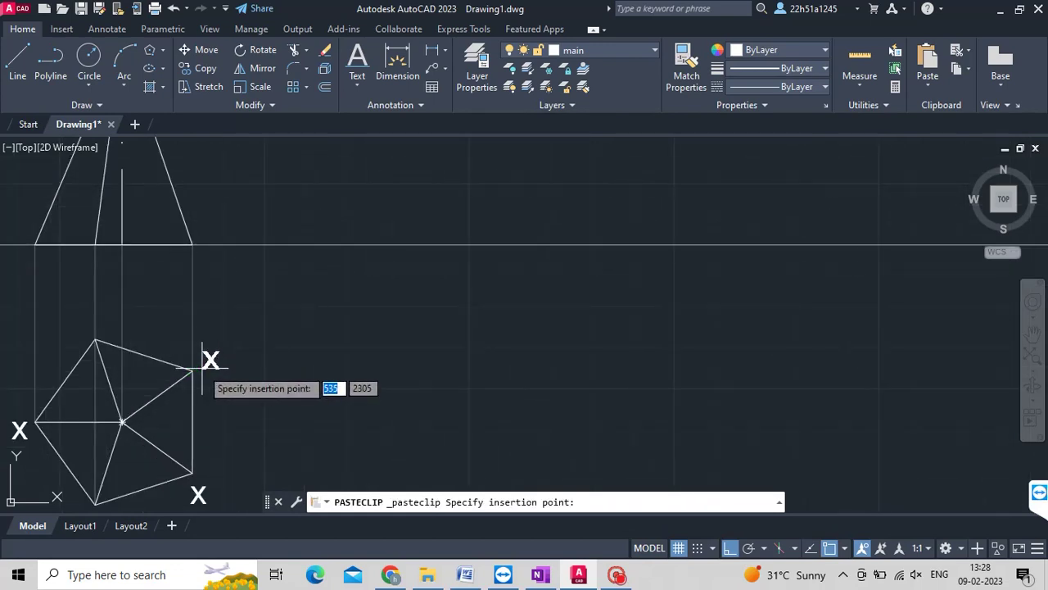
left_click(200, 366)
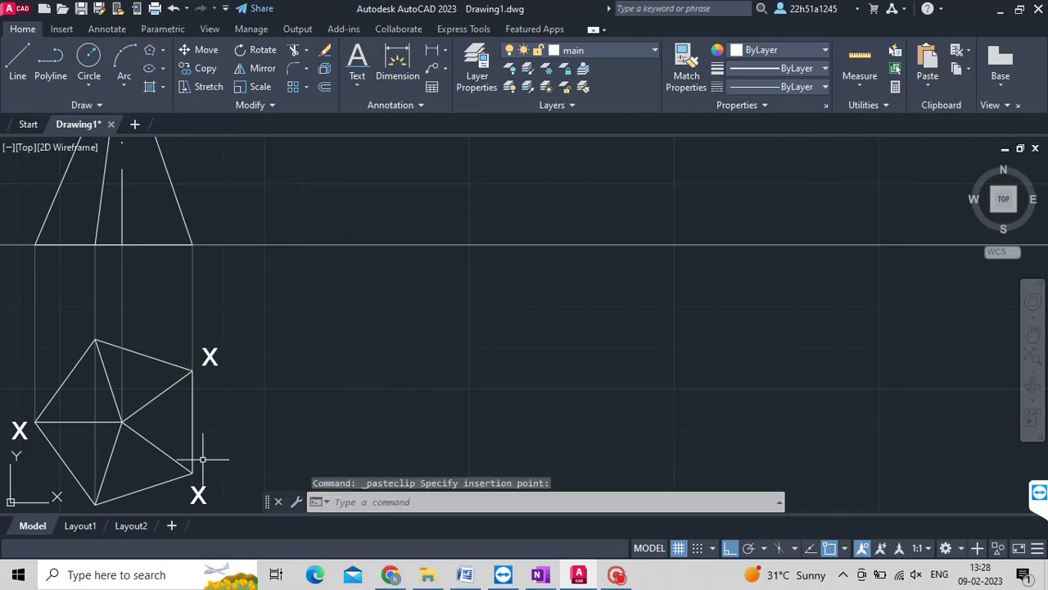
key("ctrl+v")
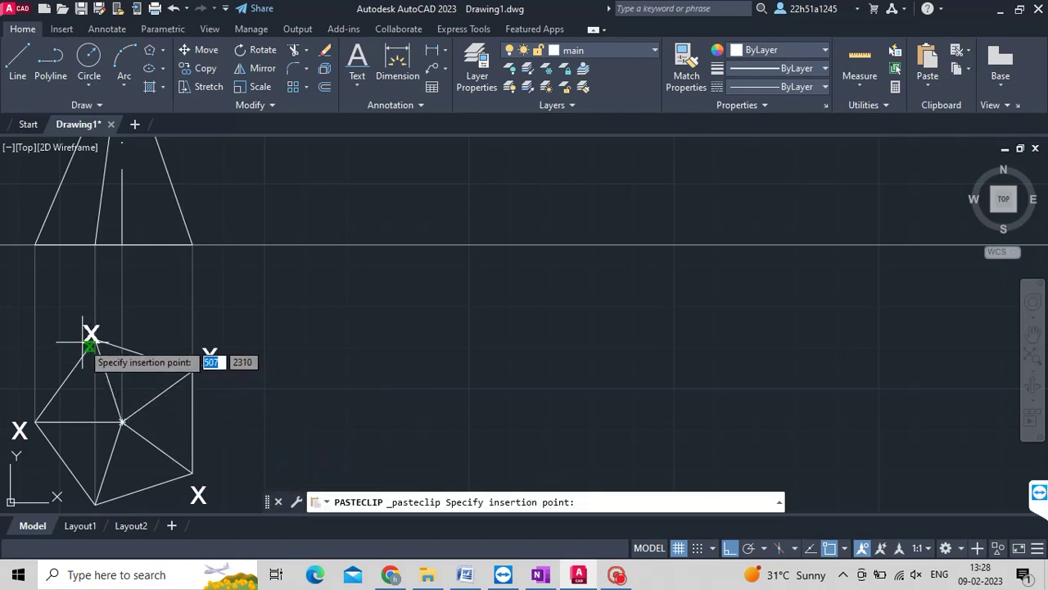
left_click(72, 336)
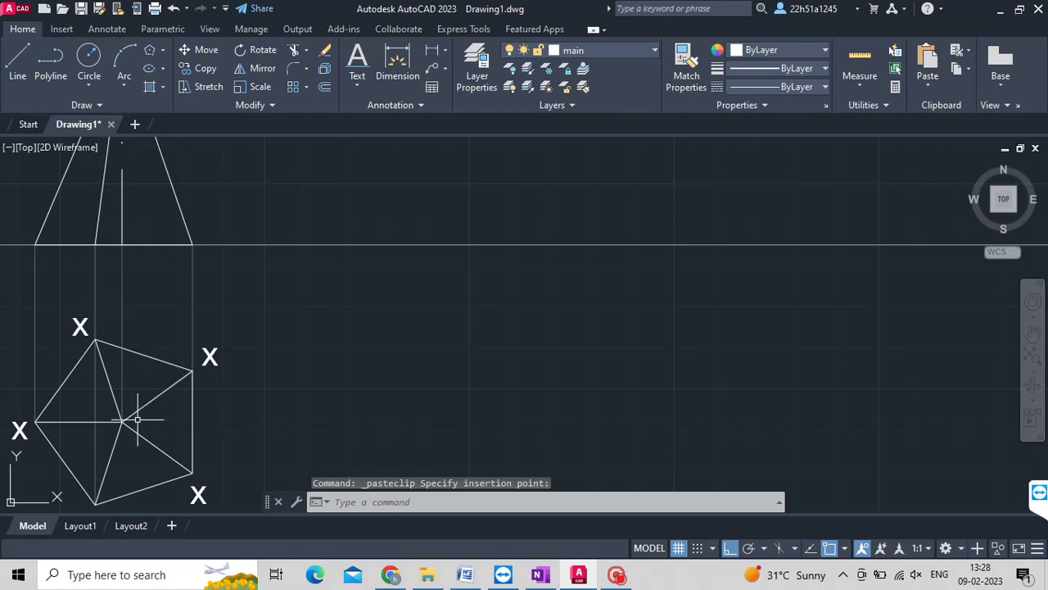
key("ctrl+v")
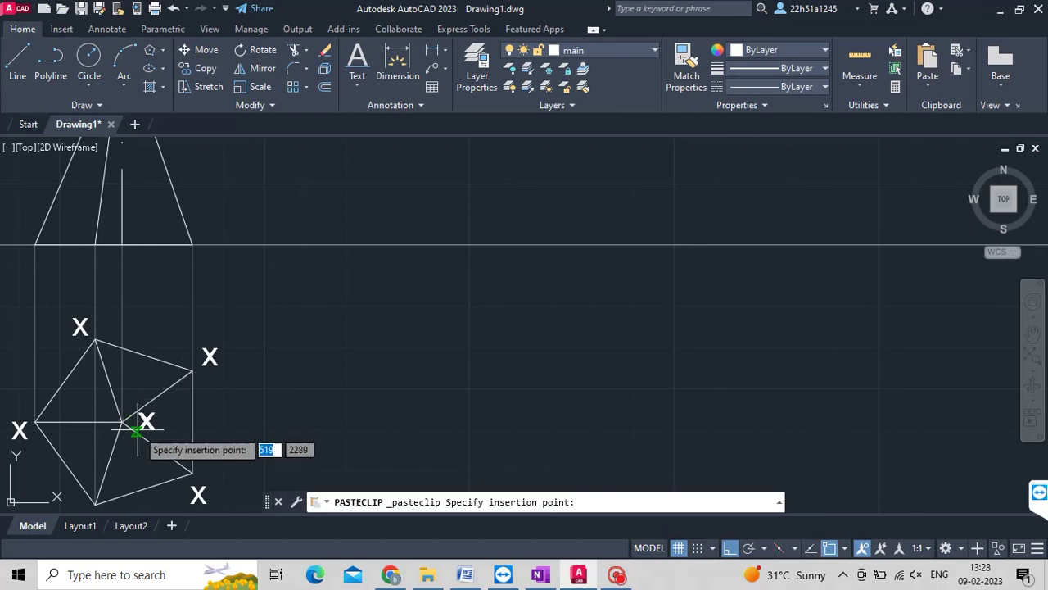
scroll(131, 426, "up", 3)
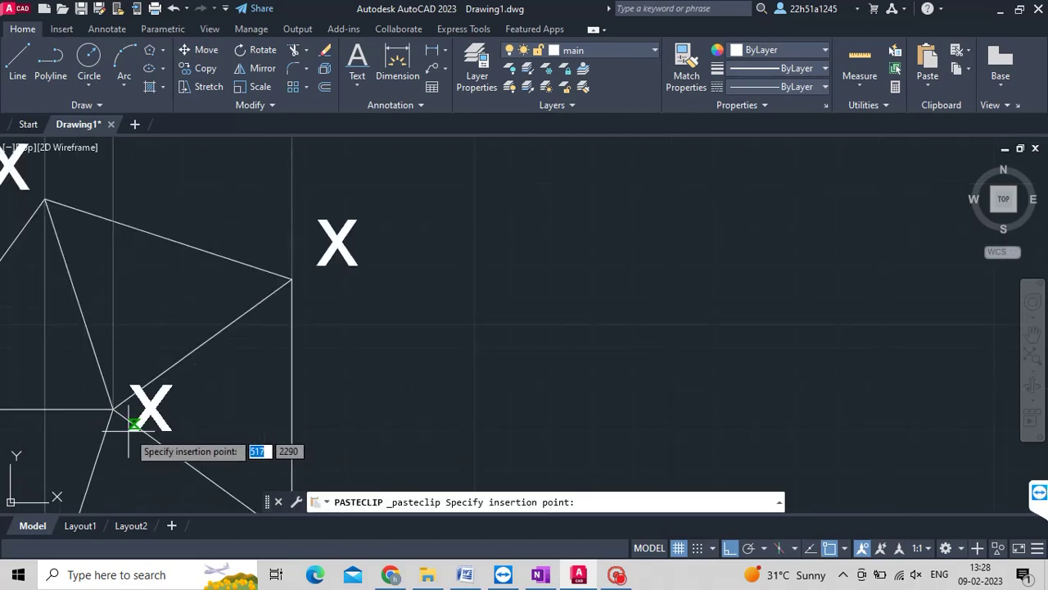
scroll(128, 426, "up", 2)
left_click(129, 425)
scroll(131, 424, "down", 5)
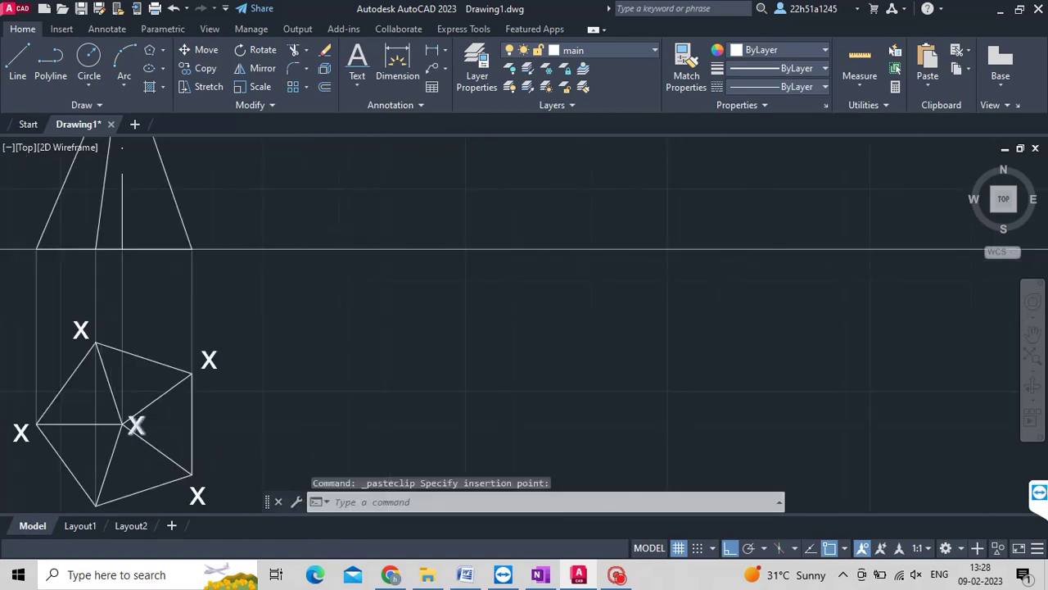
scroll(131, 426, "down", 2)
Relabel the left, bottom and lower-right corner labels as a, b and c.
left_click(61, 434)
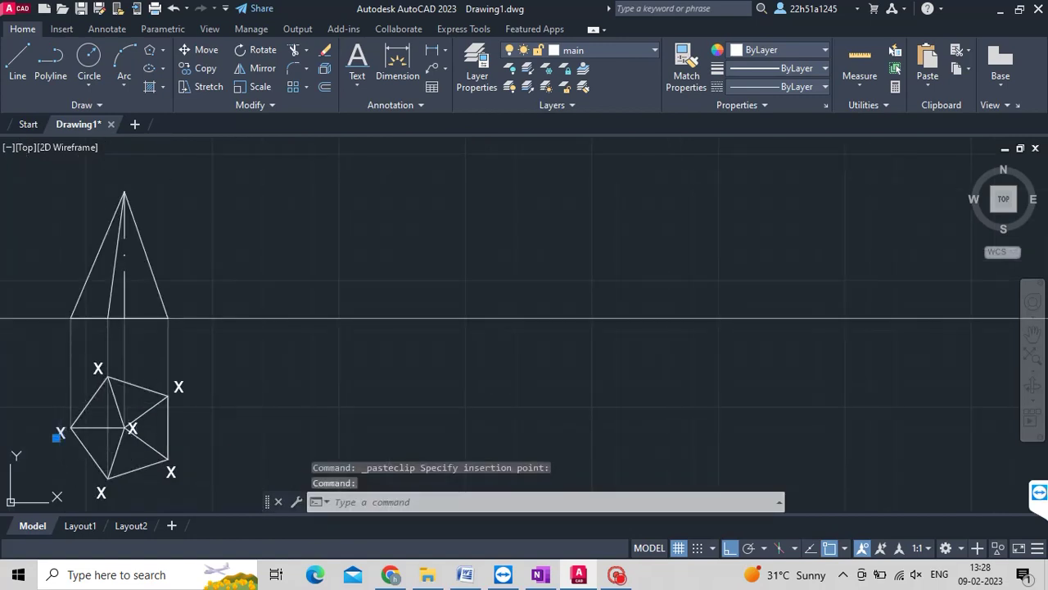
type("a")
left_click(122, 499)
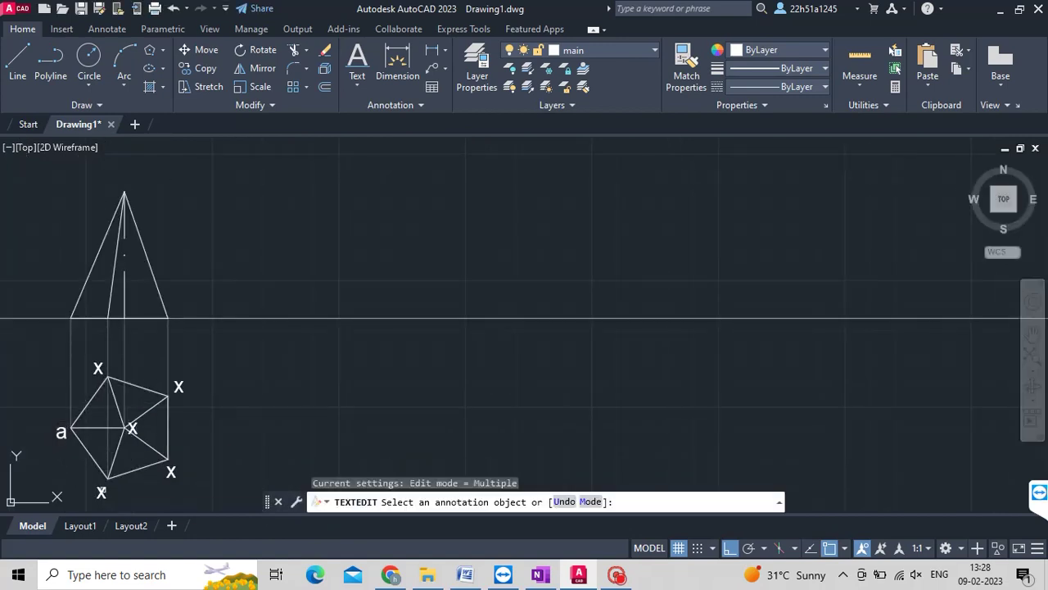
left_click(102, 491)
type("b")
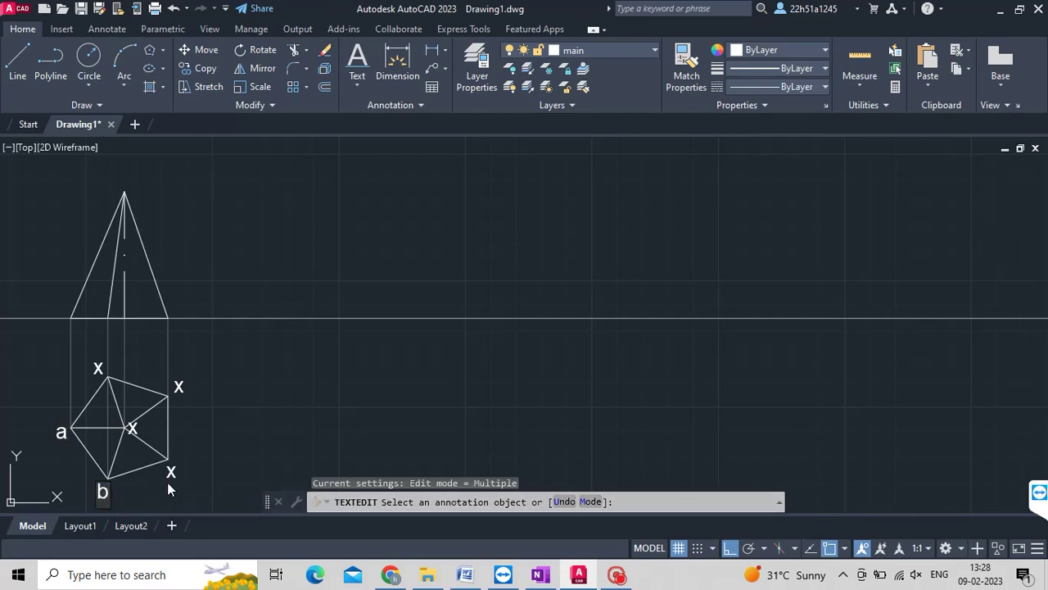
left_click(173, 478)
left_click(170, 470)
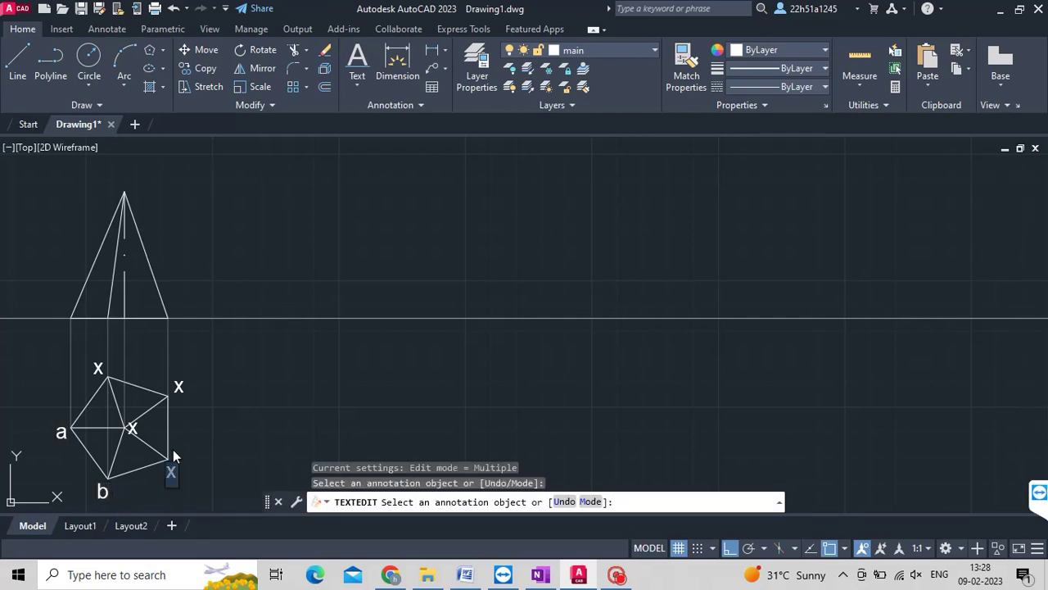
type("c")
left_click(182, 386)
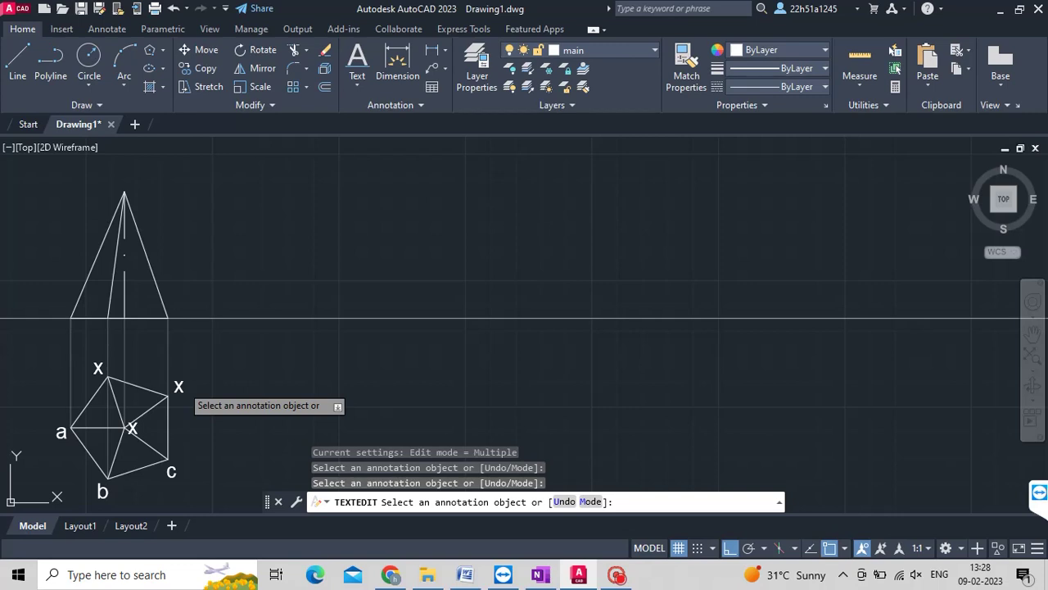
Relabel the right and upper corners d and e, and the centre o.
left_click(179, 386)
type("d")
left_click(98, 373)
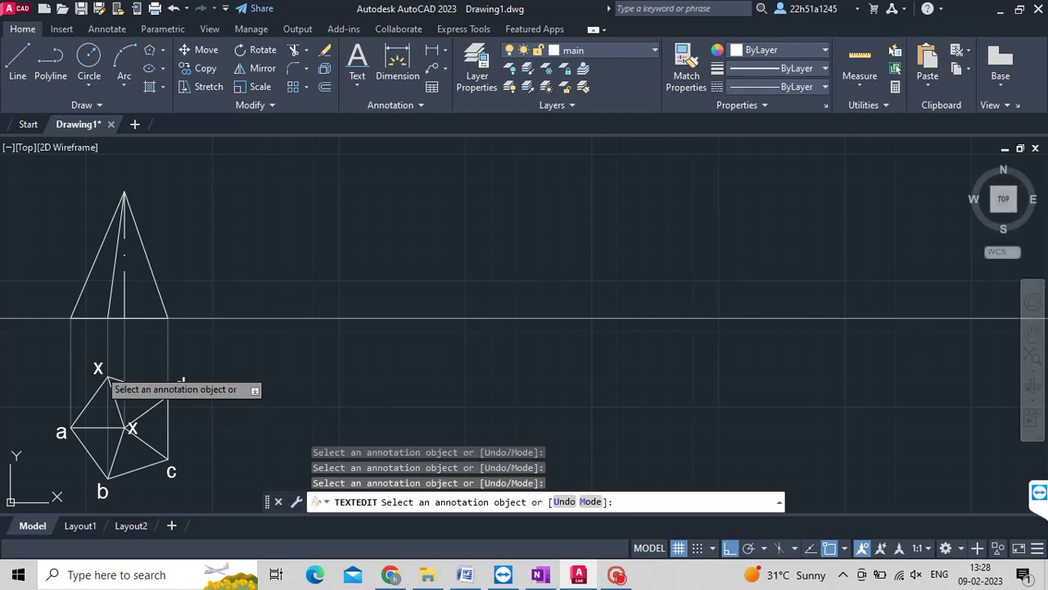
left_click(99, 370)
type("e")
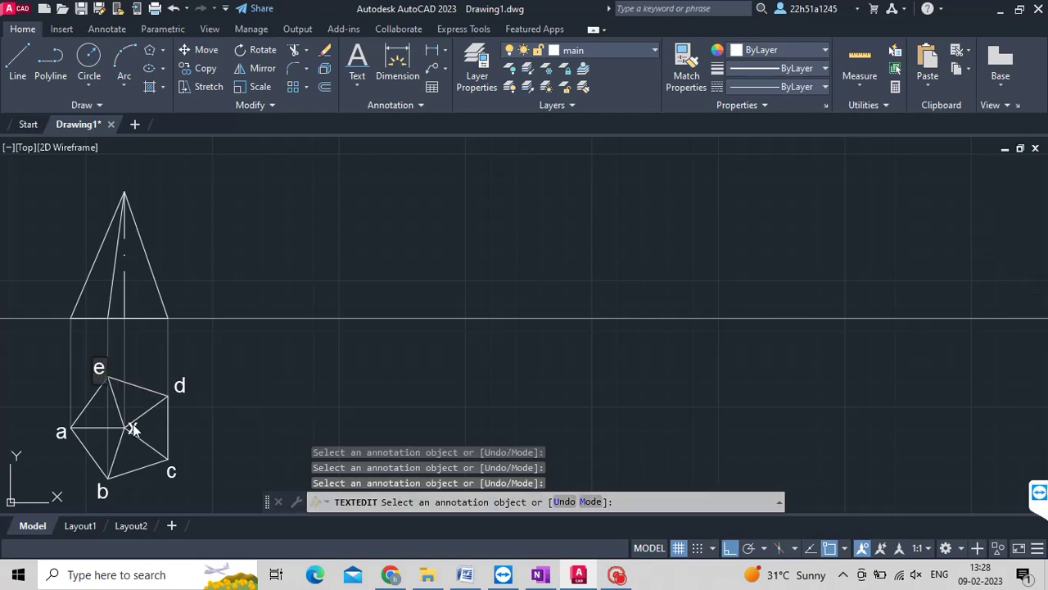
left_click(133, 429)
left_click(133, 426)
type("o")
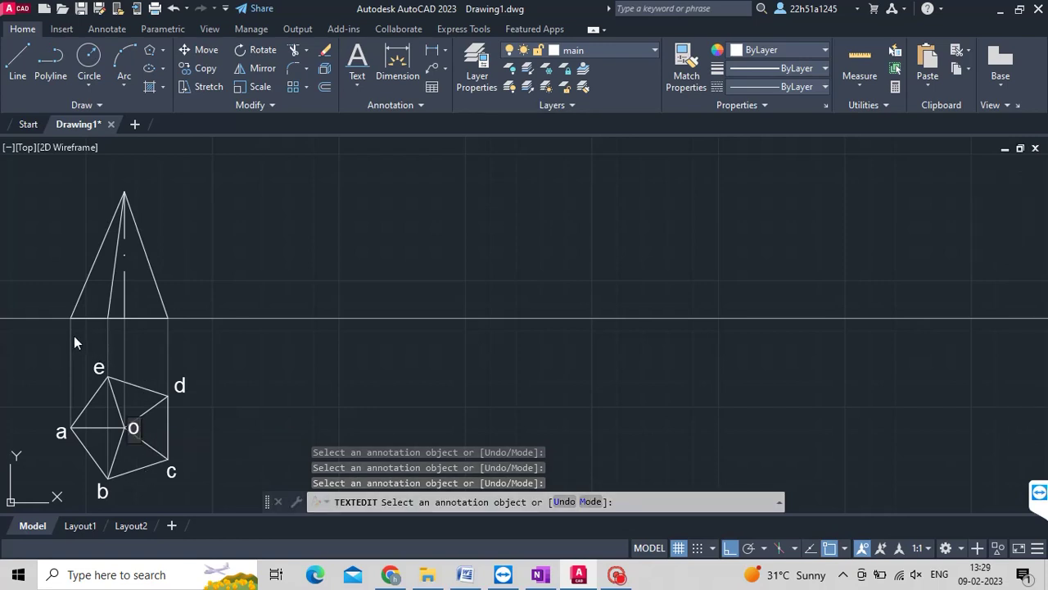
left_click(75, 336)
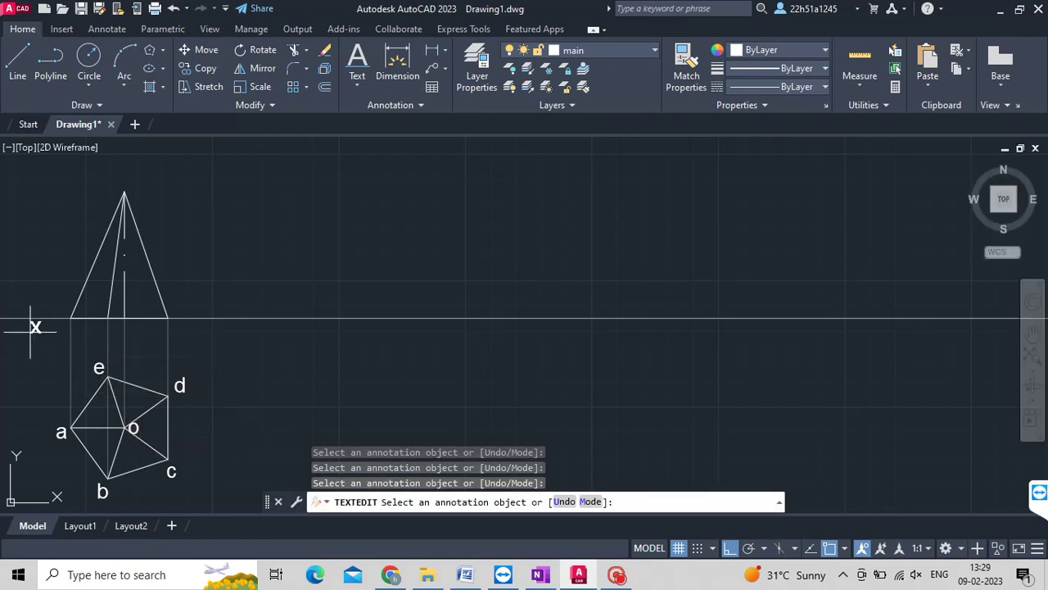
Paste three x labels just below the xy line under the front view's base points.
key("ctrl+v")
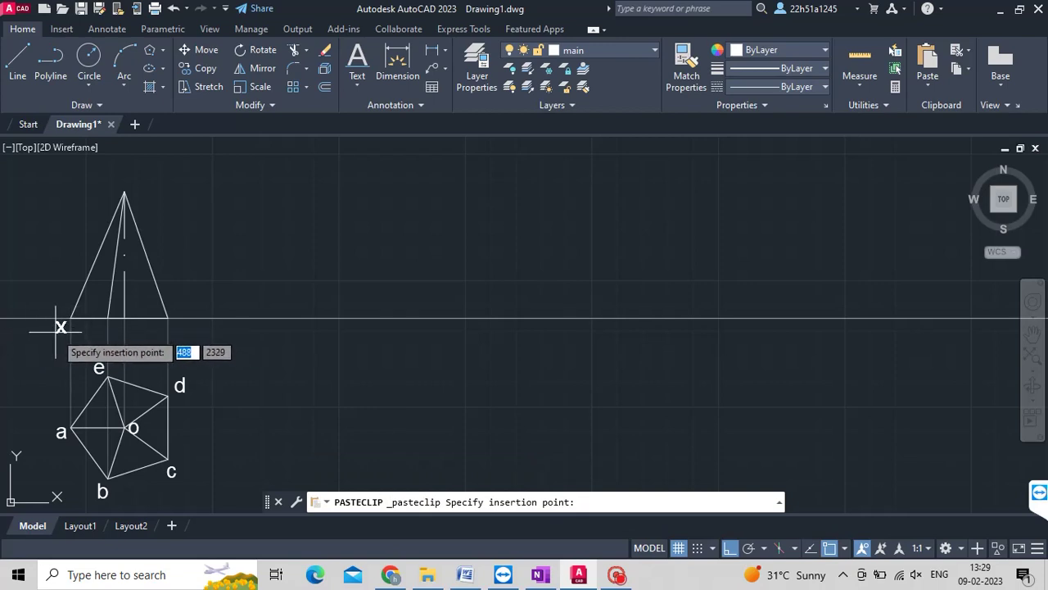
left_click(54, 333)
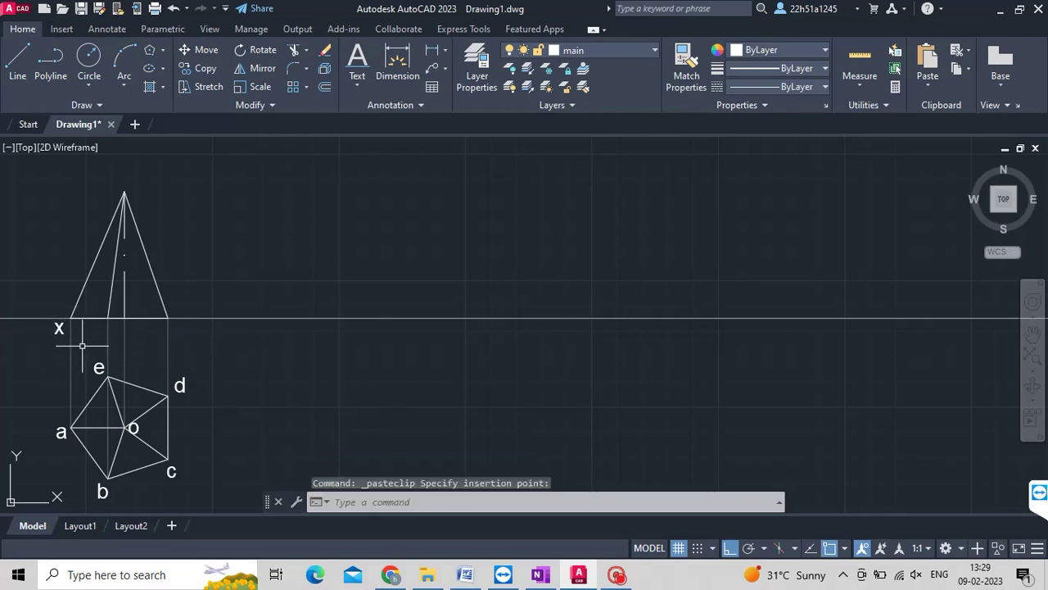
key("ctrl+v")
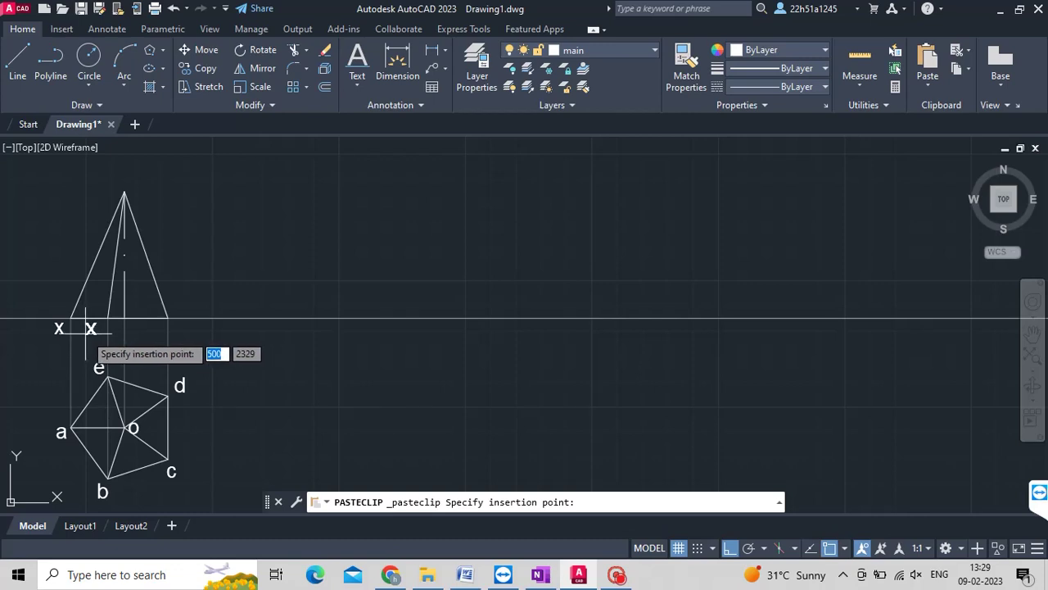
left_click(85, 332)
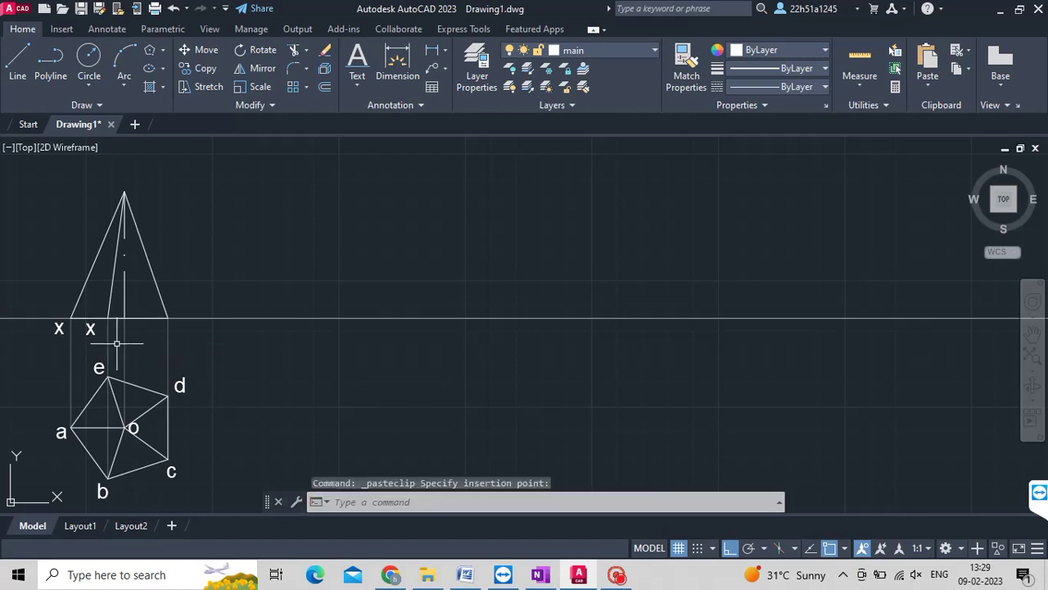
key("ctrl+v")
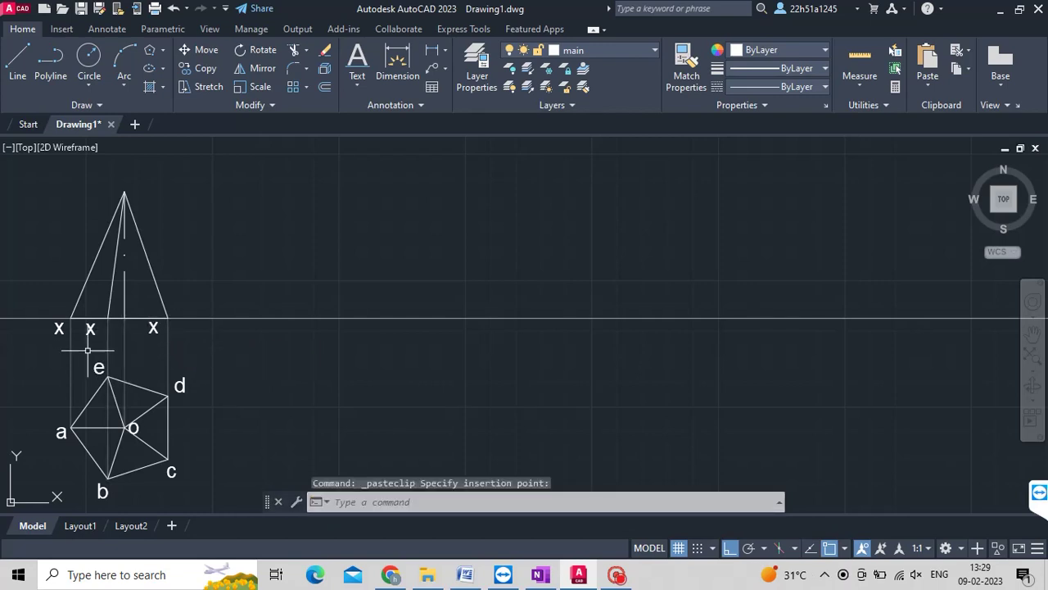
left_click(59, 328)
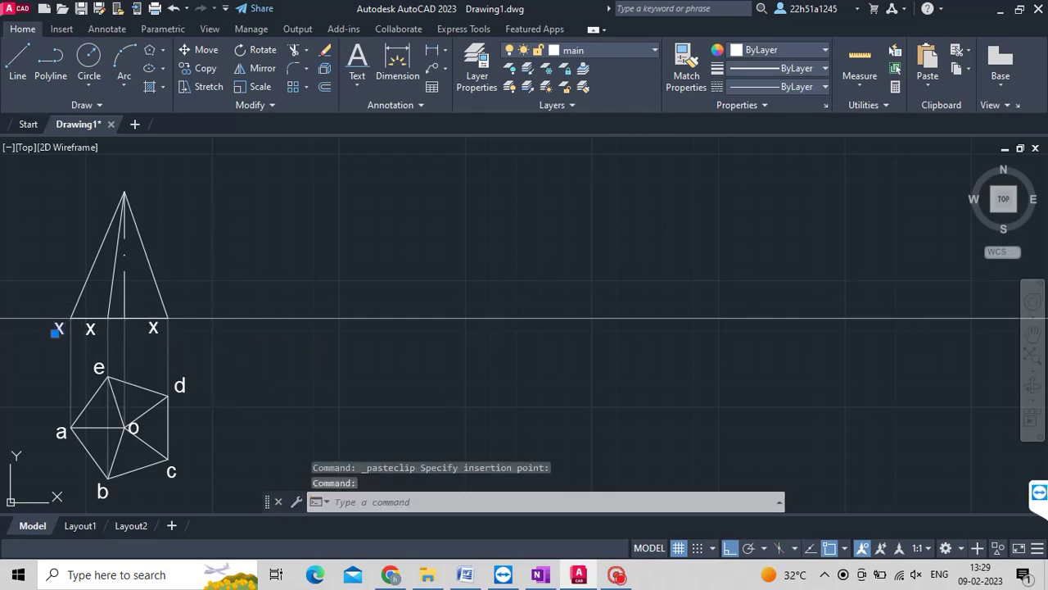
Edit the front-view labels along the xy line to read a', b'(e') and c'(d').
double_click(58, 329)
type("a")
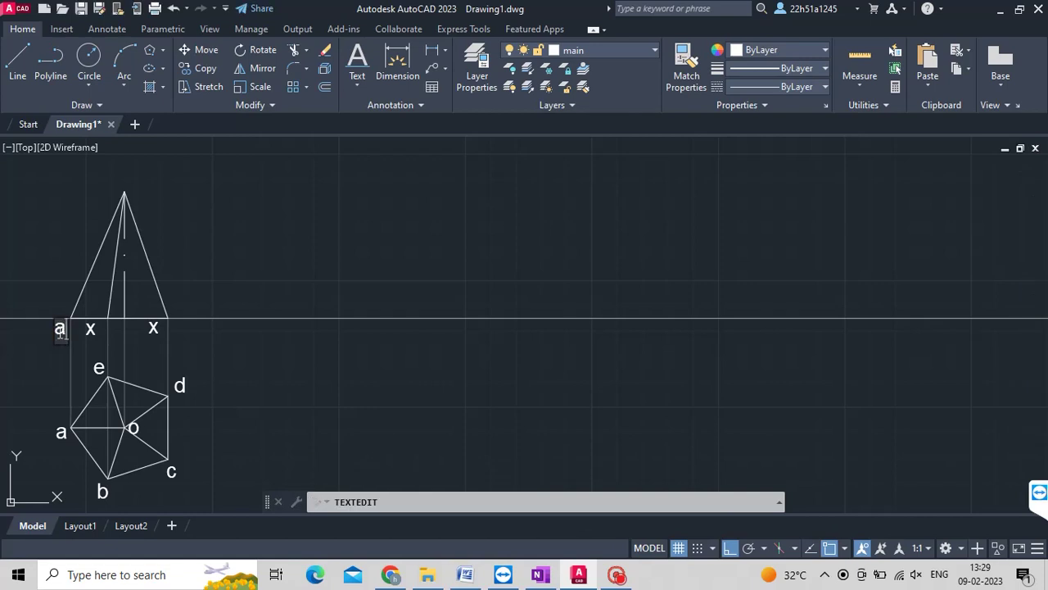
left_click(93, 339)
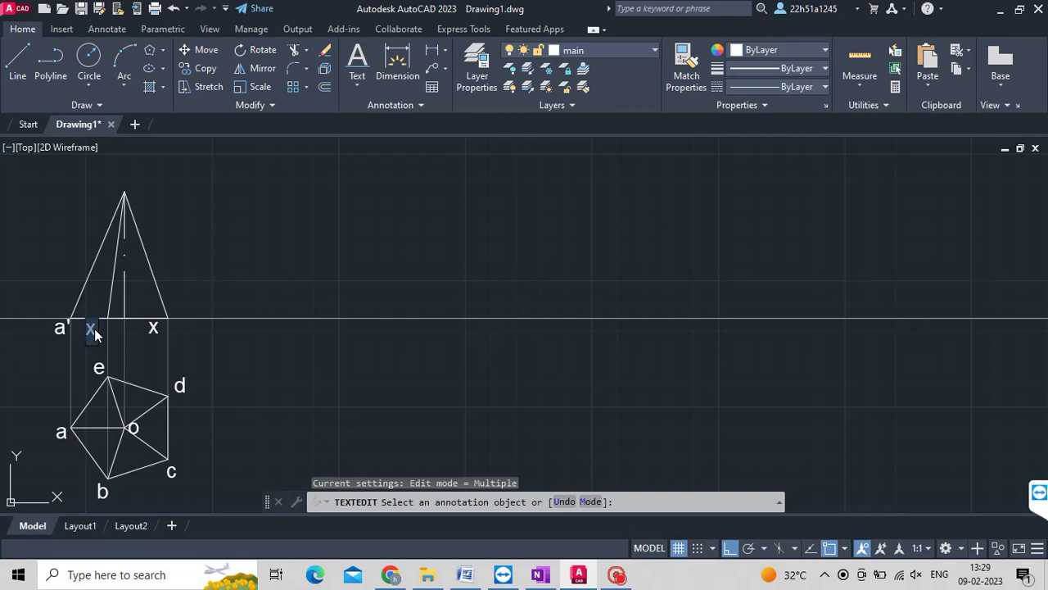
type("b'(e")
key("Tab")
type("c'(")
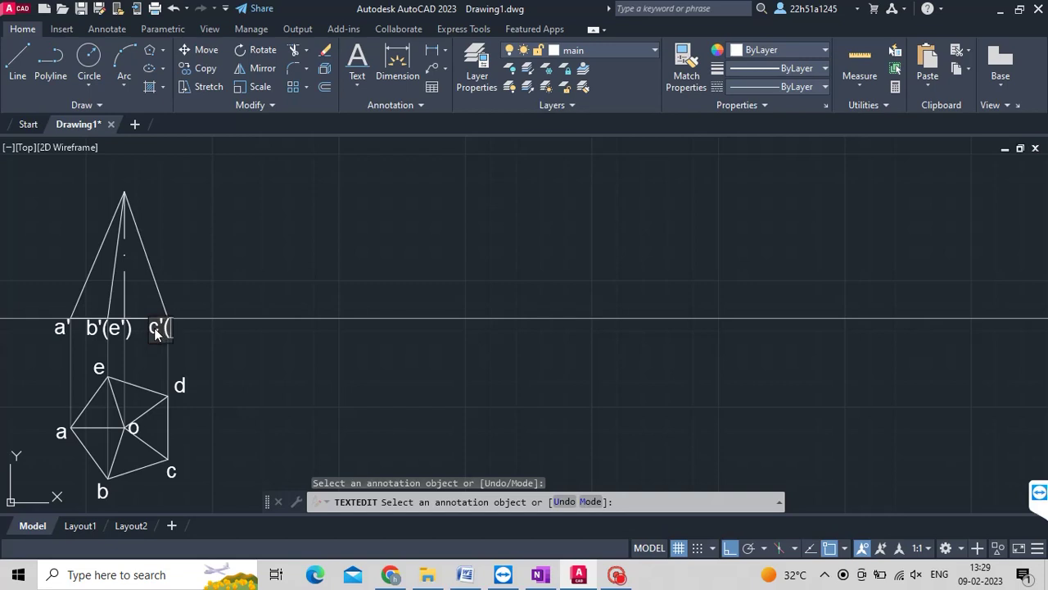
type("d")
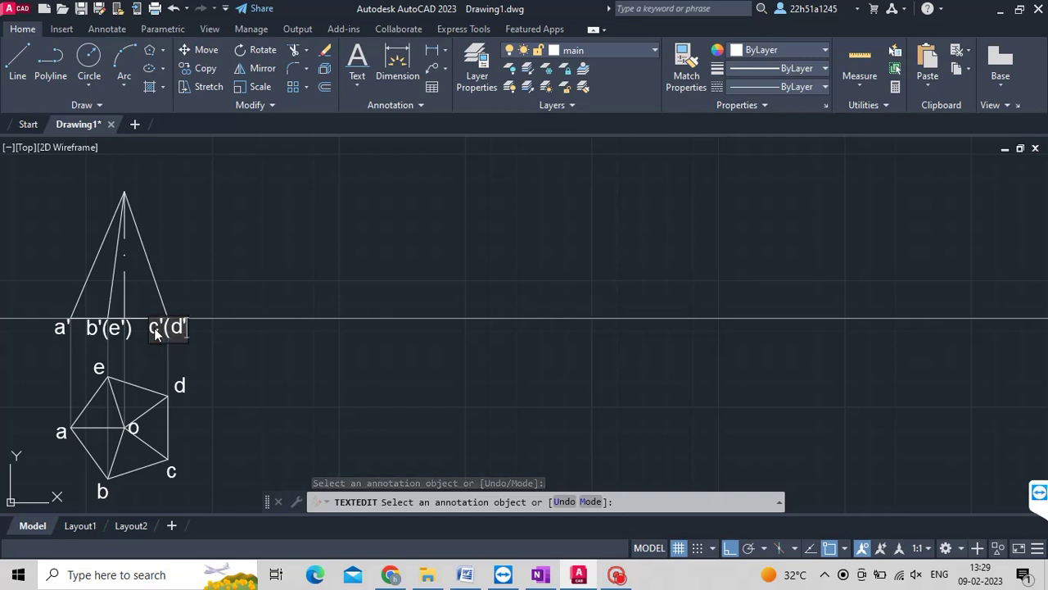
left_click(220, 347)
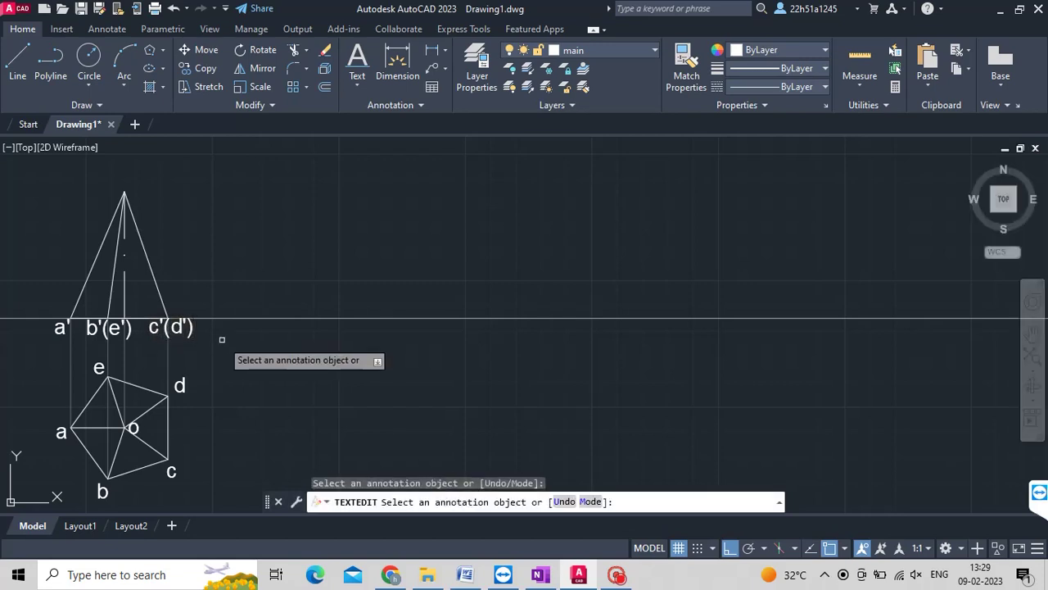
Paste another label at the pyramid apex and change it to o'.
scroll(174, 453, "down", 2)
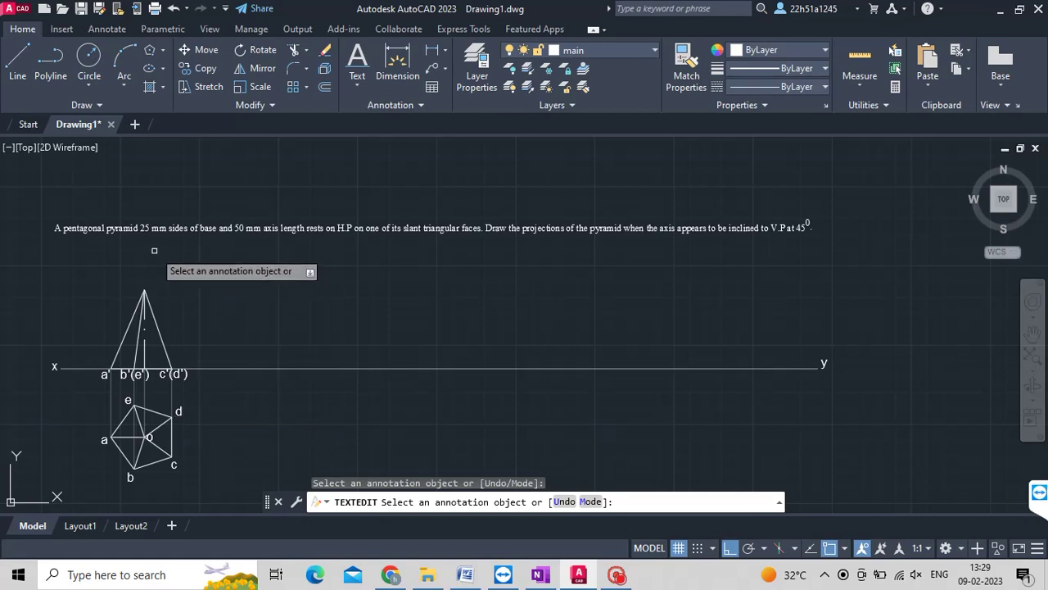
key("ctrl+v")
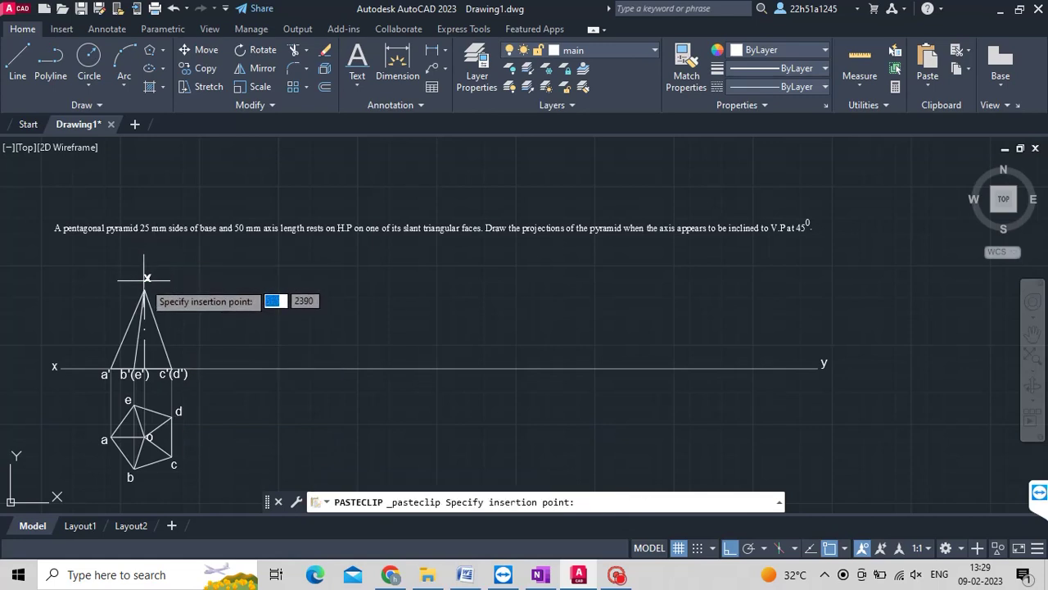
scroll(145, 280, "up", 4)
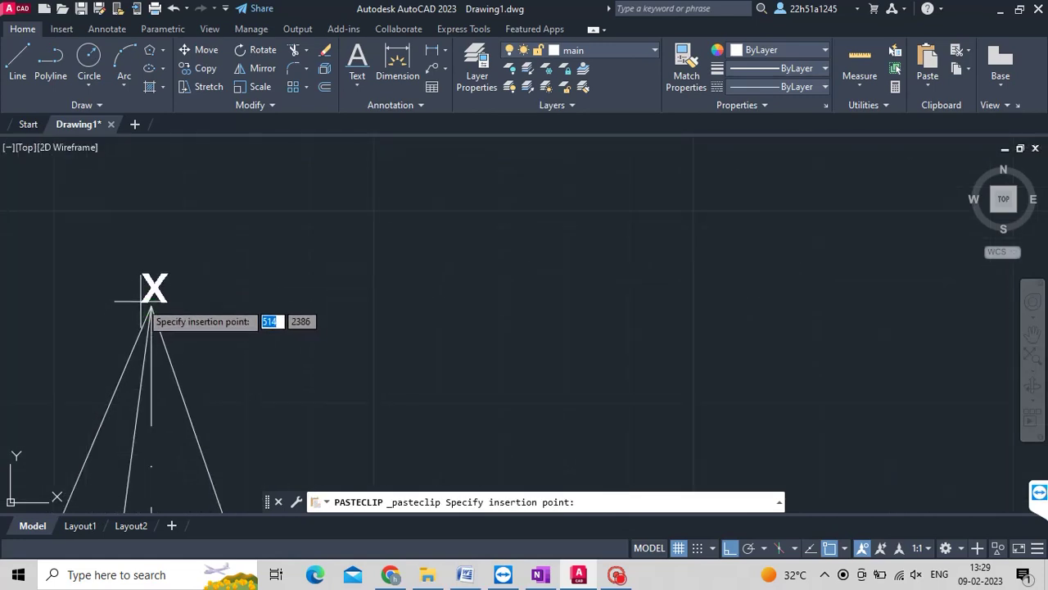
left_click(141, 300)
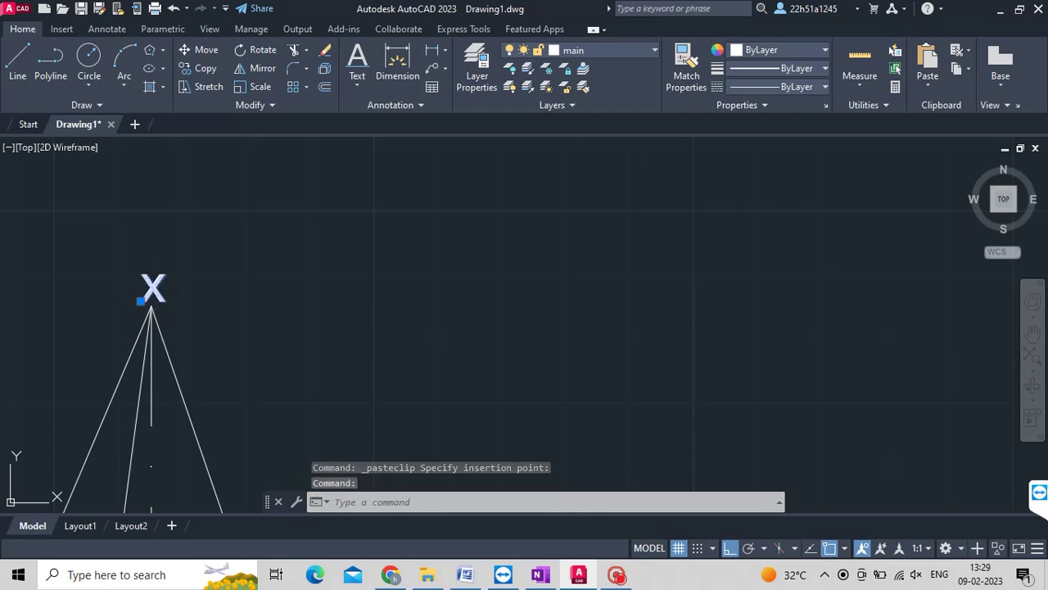
double_click(156, 291)
type("O'")
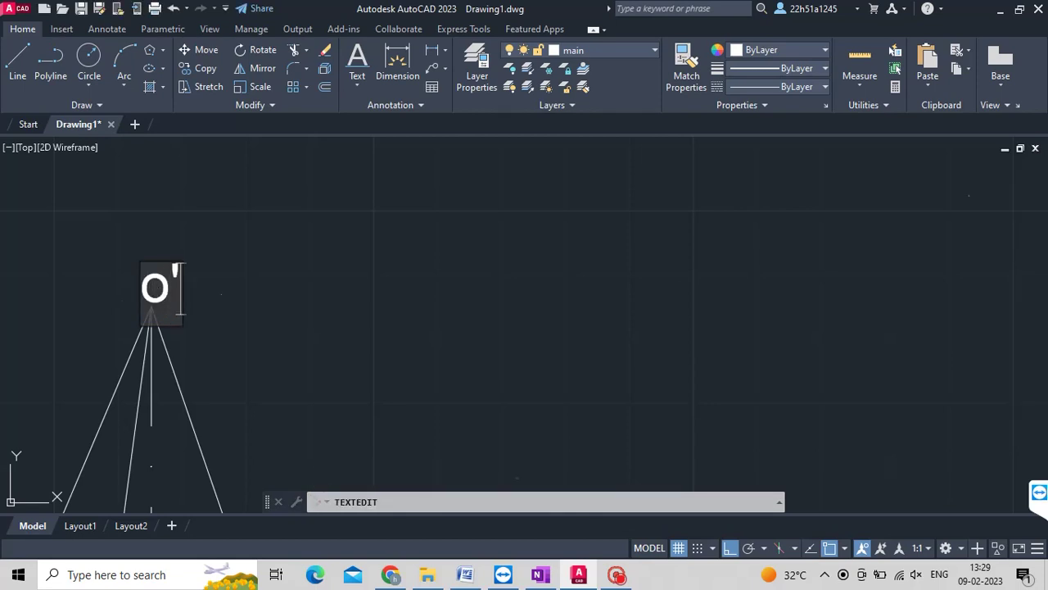
left_click(238, 352)
scroll(237, 352, "down", 3)
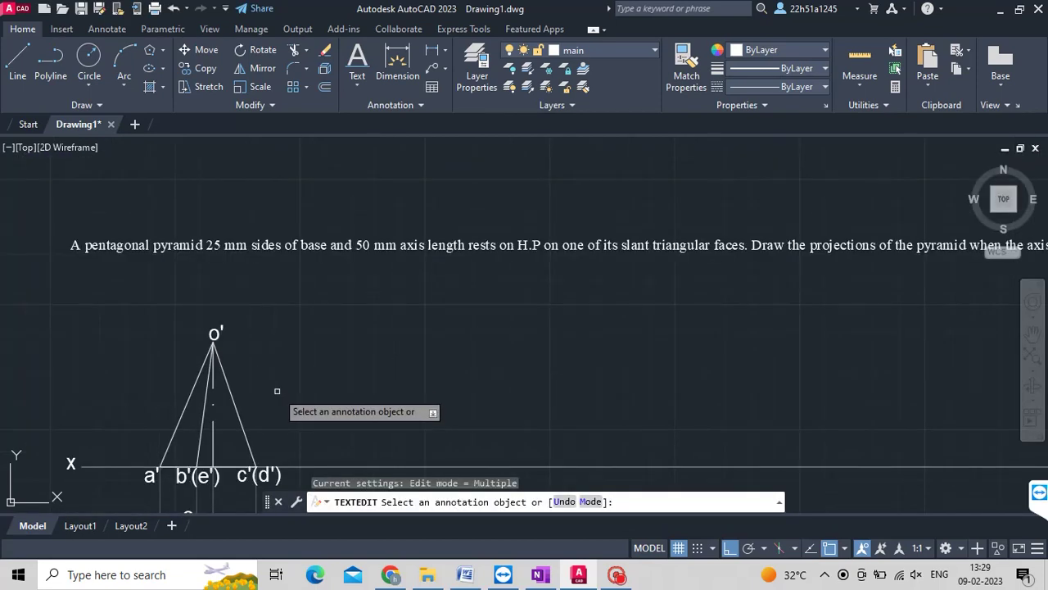
middle_click_drag(277, 391, 105, 379)
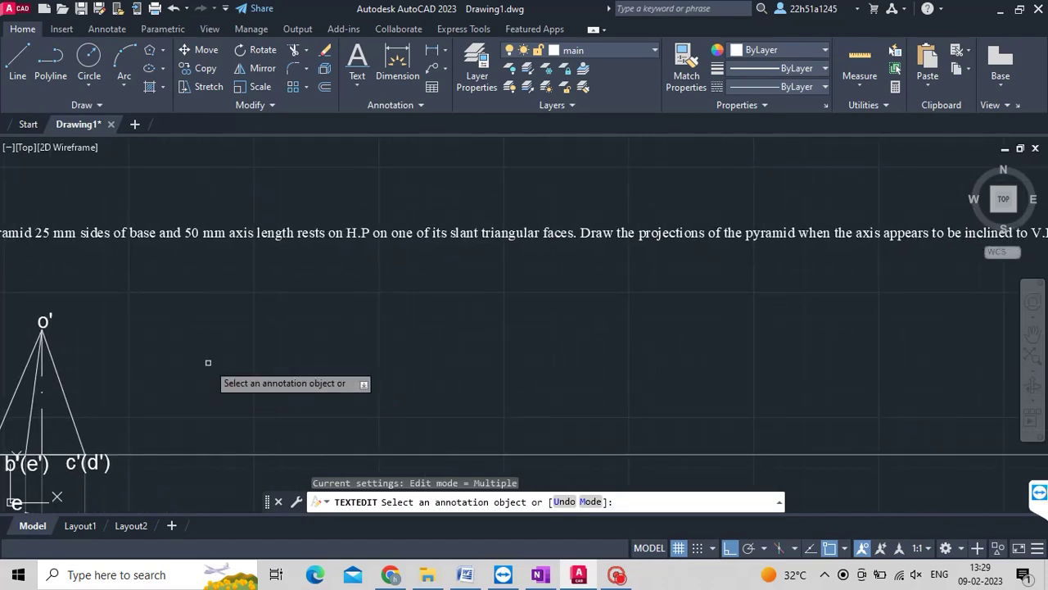
scroll(208, 362, "down", 2)
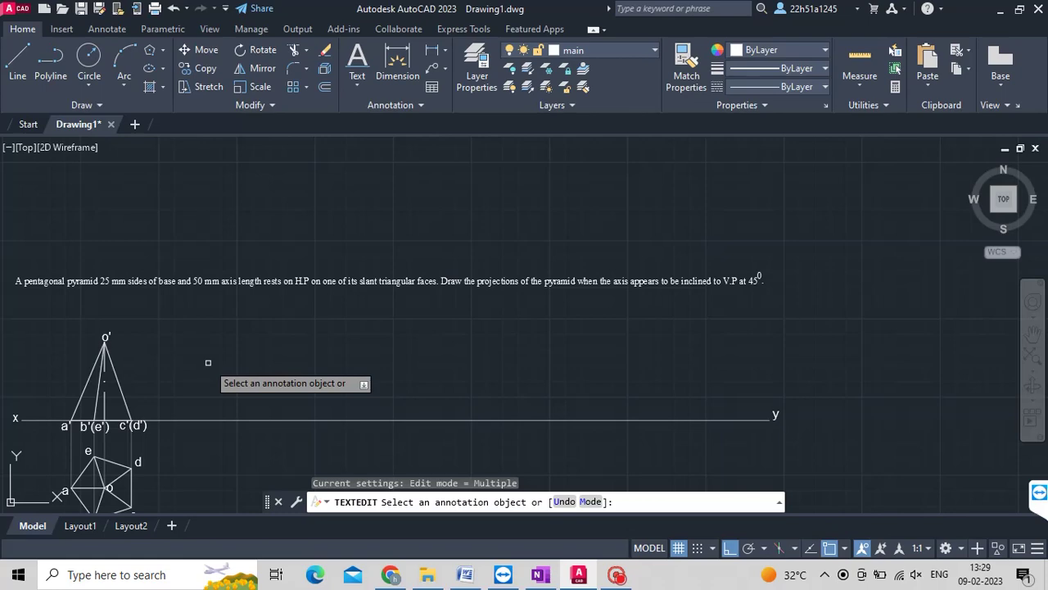
mouse_move(208, 361)
middle_mouse_down()
mouse_move(278, 349)
mouse_move(322, 287)
middle_mouse_up()
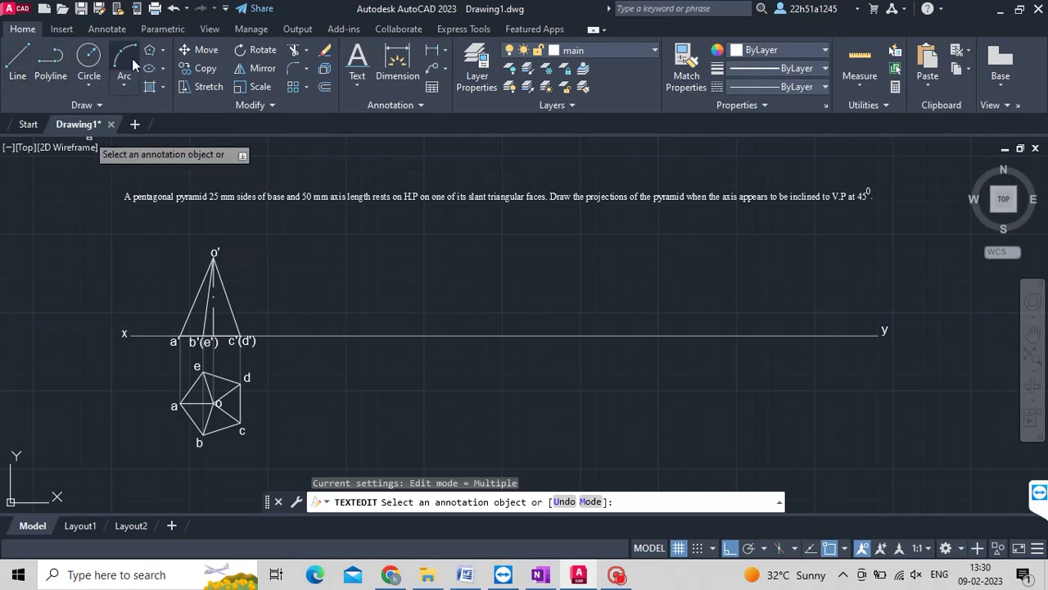
Copy the labelled front view from base point c'(d') to a spot further right on the xy line.
key("Escape")
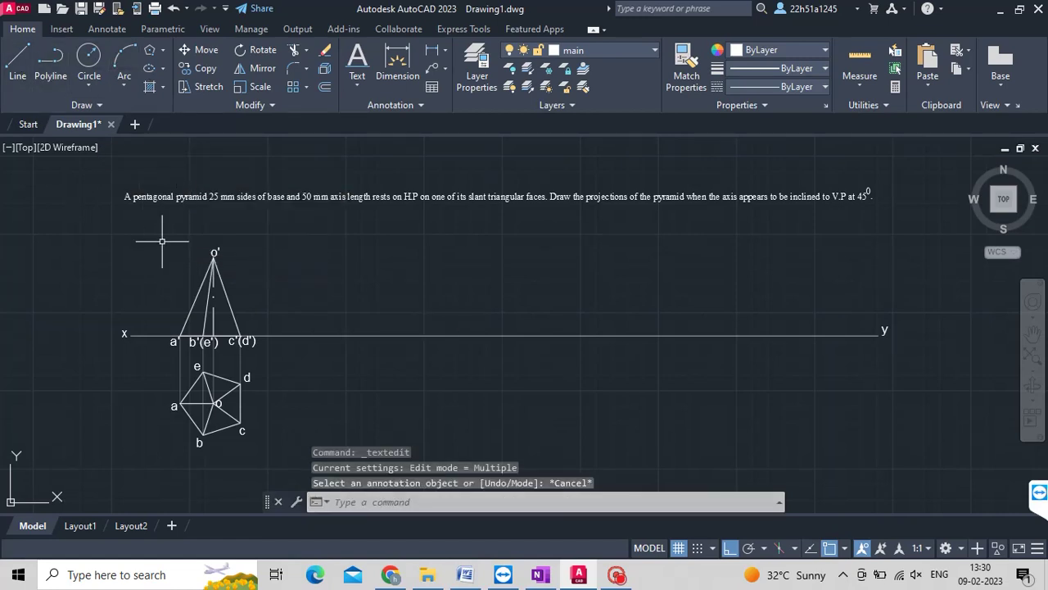
left_click_drag(153, 228, 259, 352)
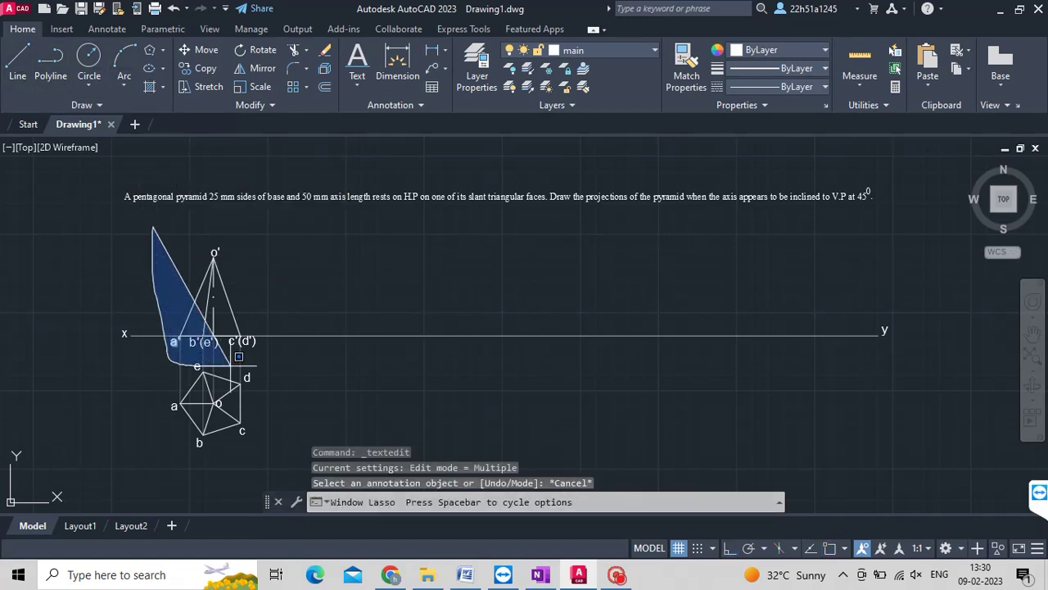
left_click_drag(260, 352, 267, 279)
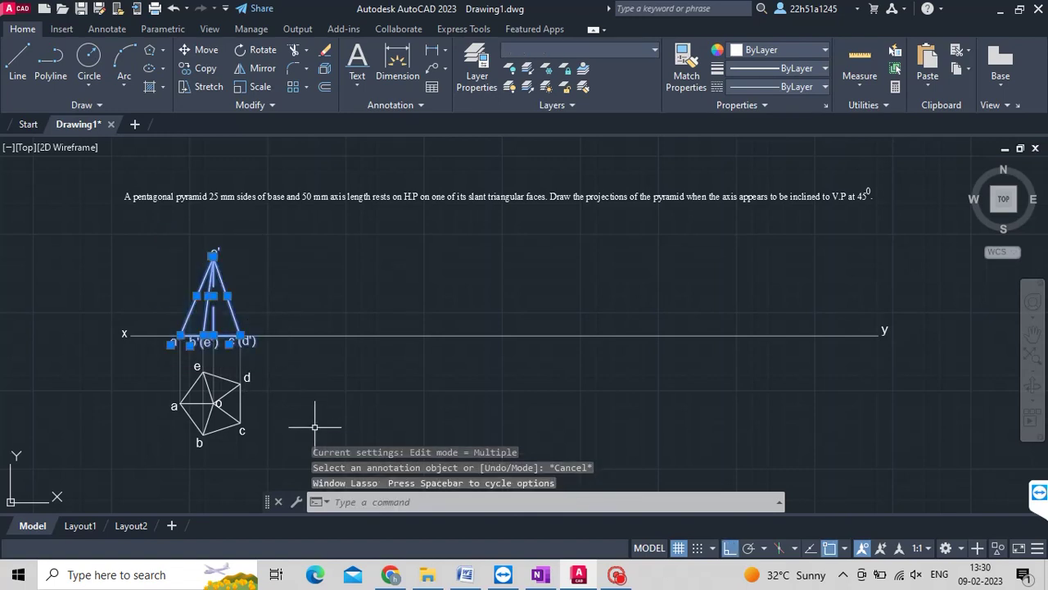
type("cop")
key("Return")
left_click(240, 335)
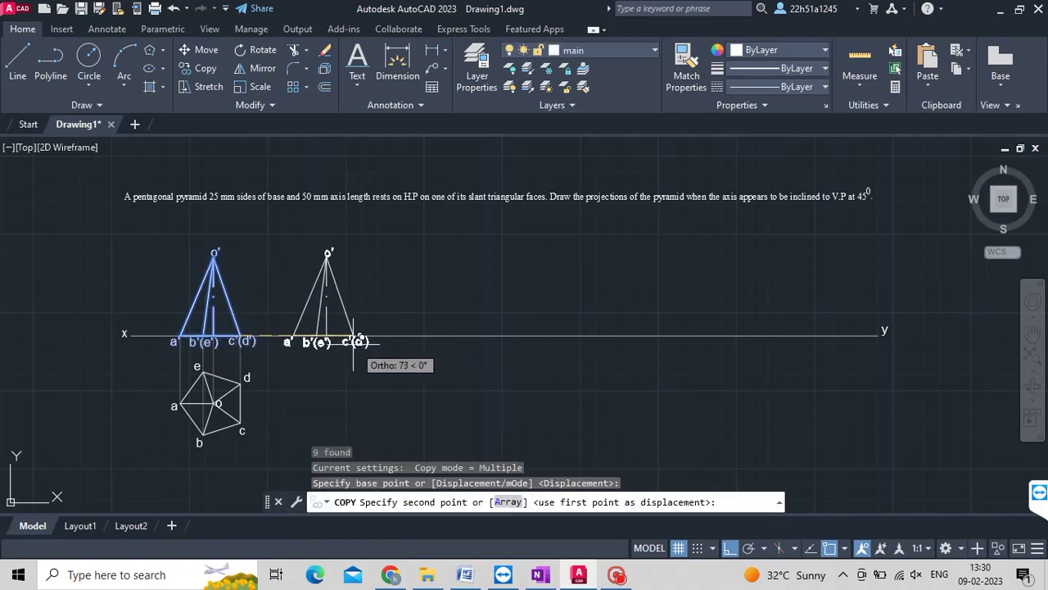
left_click(347, 335)
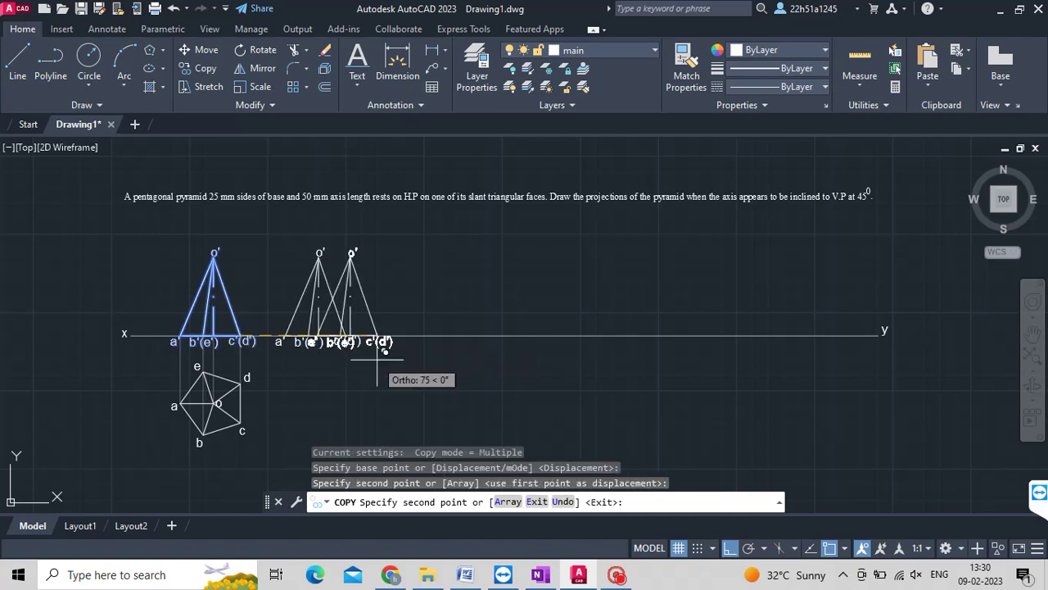
key("Escape")
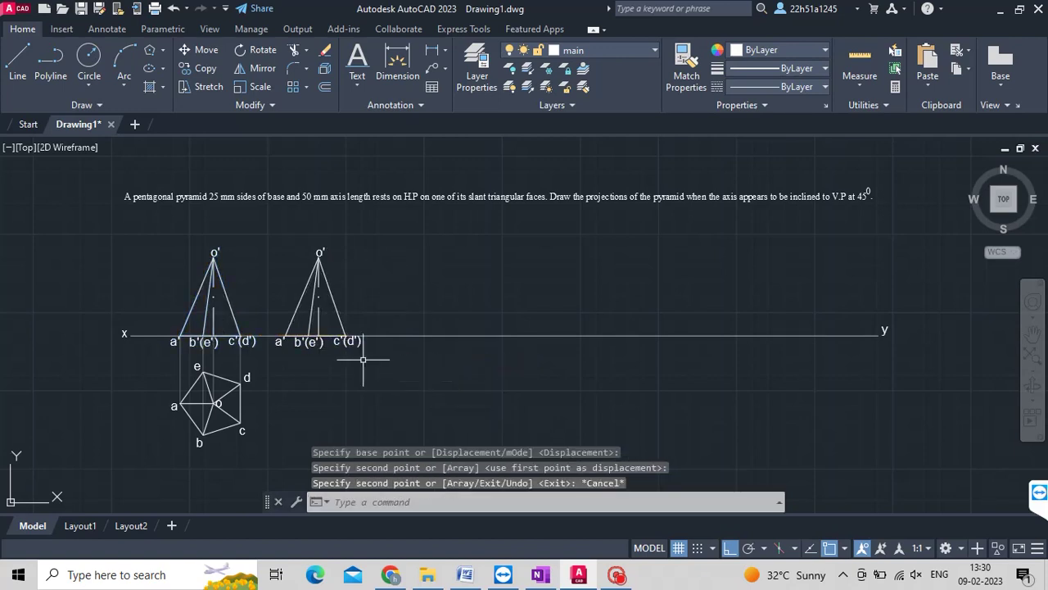
mouse_move(268, 244)
left_mouse_down()
mouse_move(385, 220)
mouse_move(354, 315)
left_mouse_up()
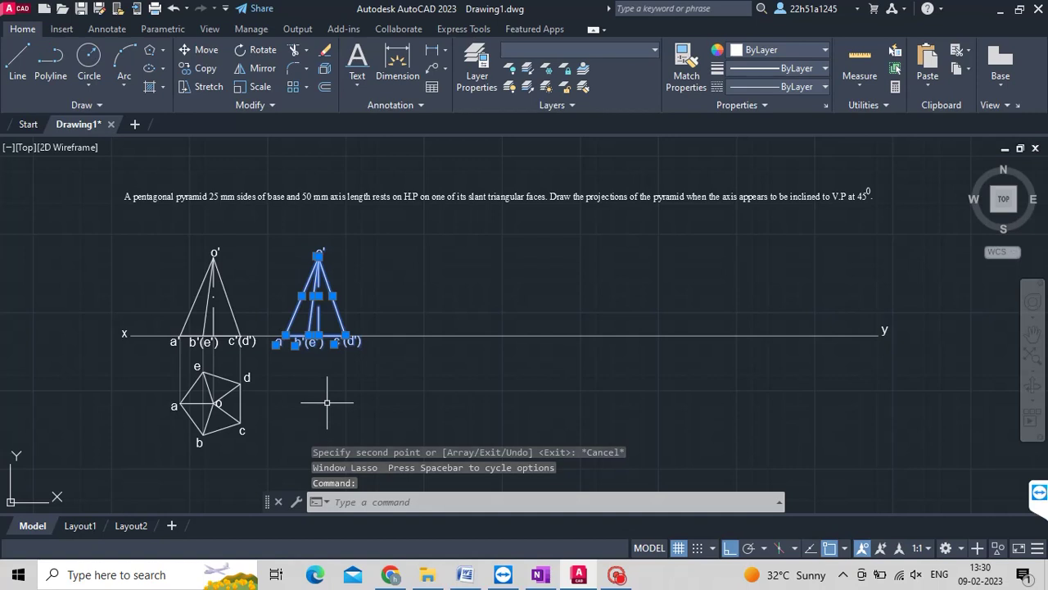
key("Escape")
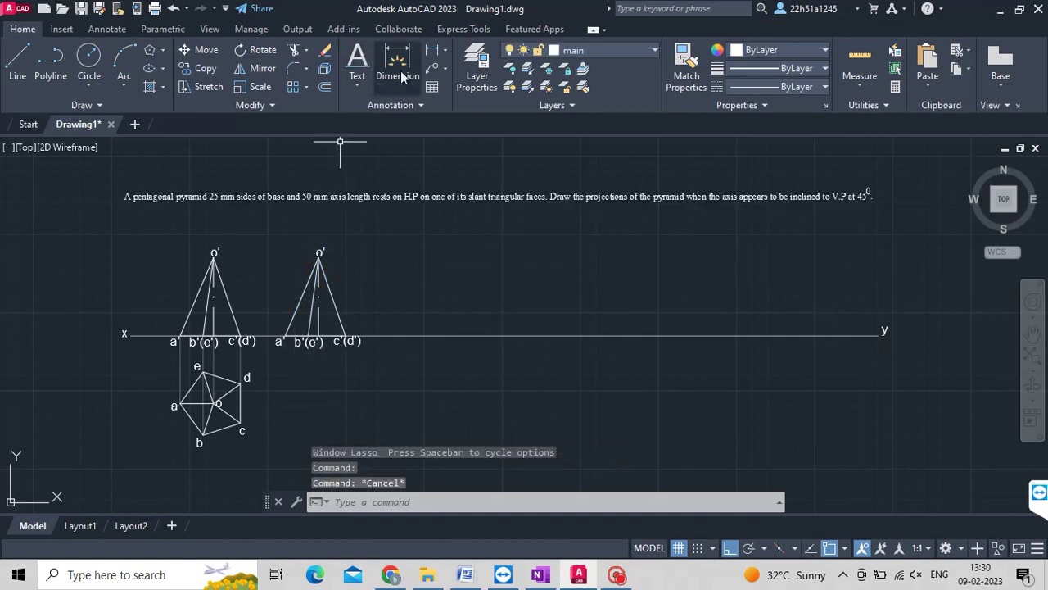
Measure the angle between the xy line and the copied view's slant edge with an angular dimension.
left_click(445, 52)
left_click(462, 136)
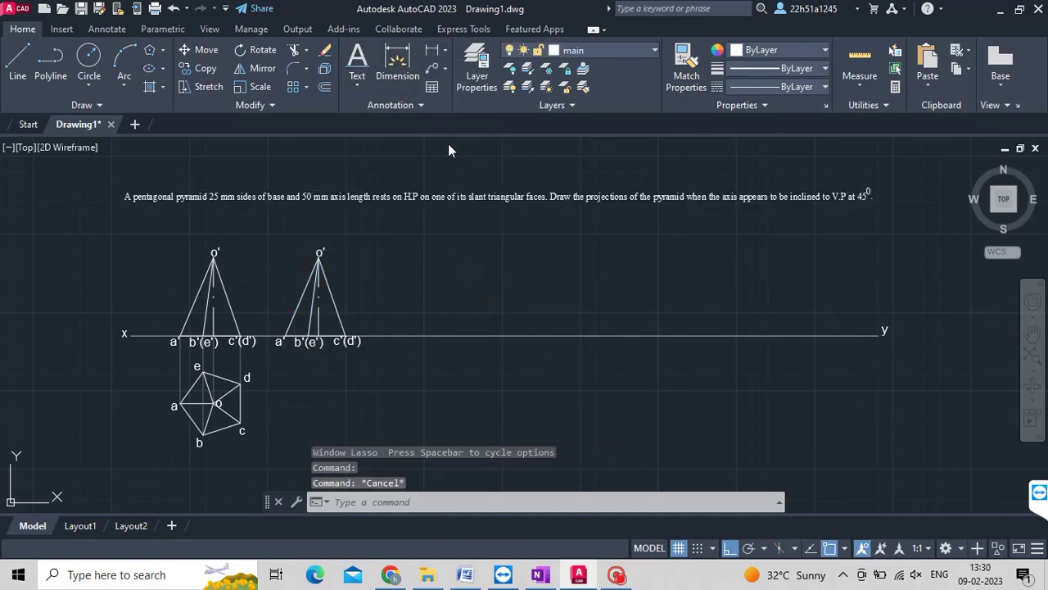
left_click(378, 338)
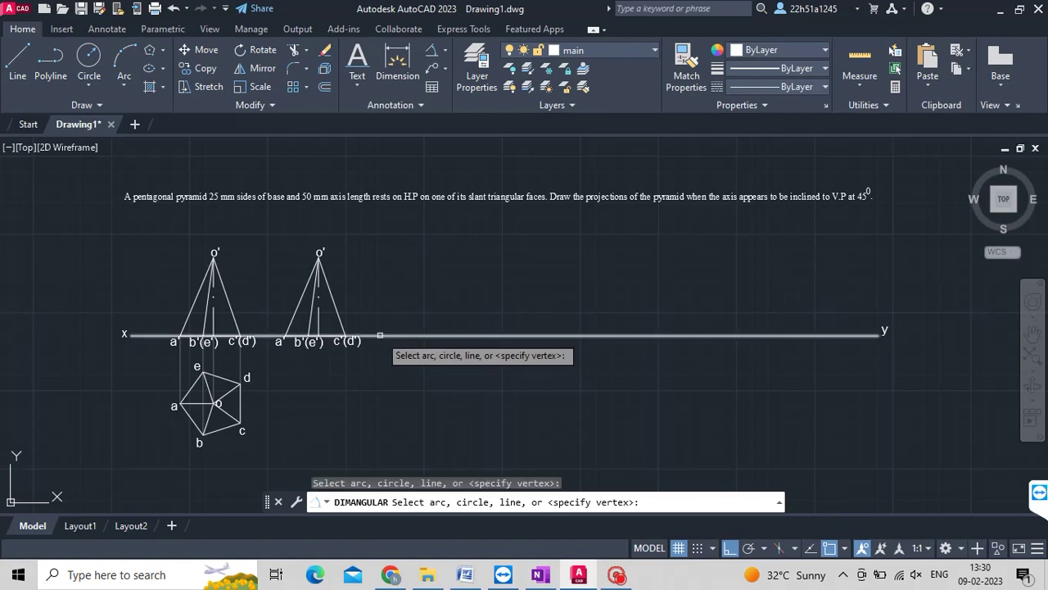
left_click(372, 334)
left_click(339, 313)
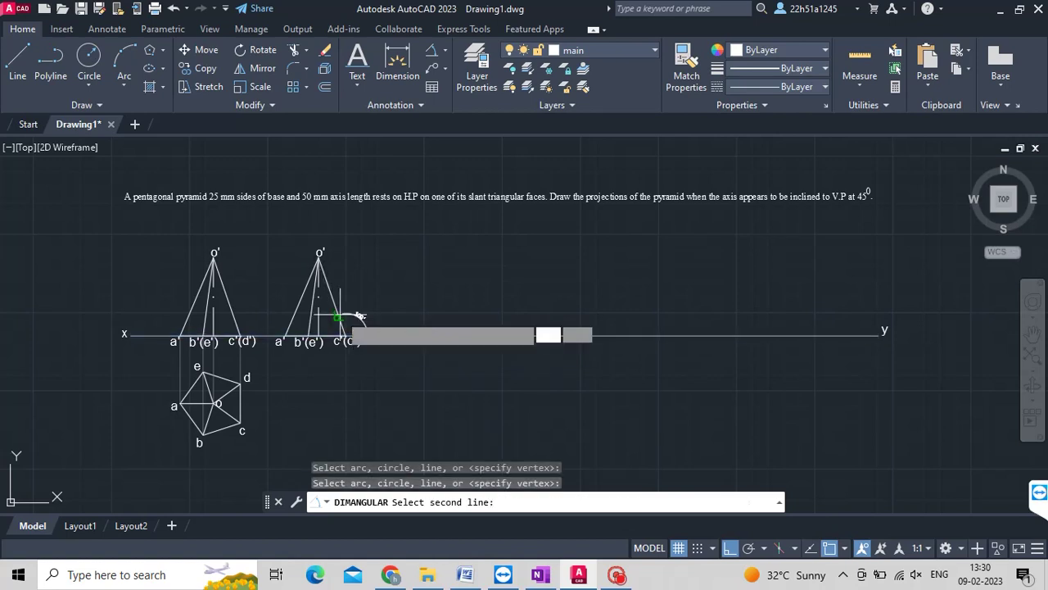
scroll(409, 291, "up", 2)
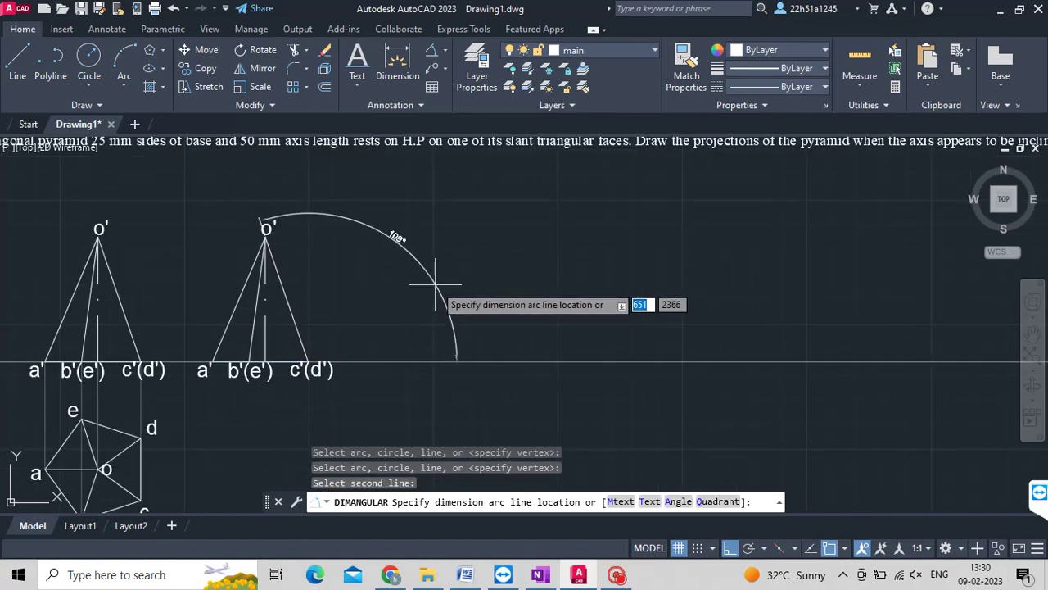
key("Escape")
scroll(435, 286, "down", 2)
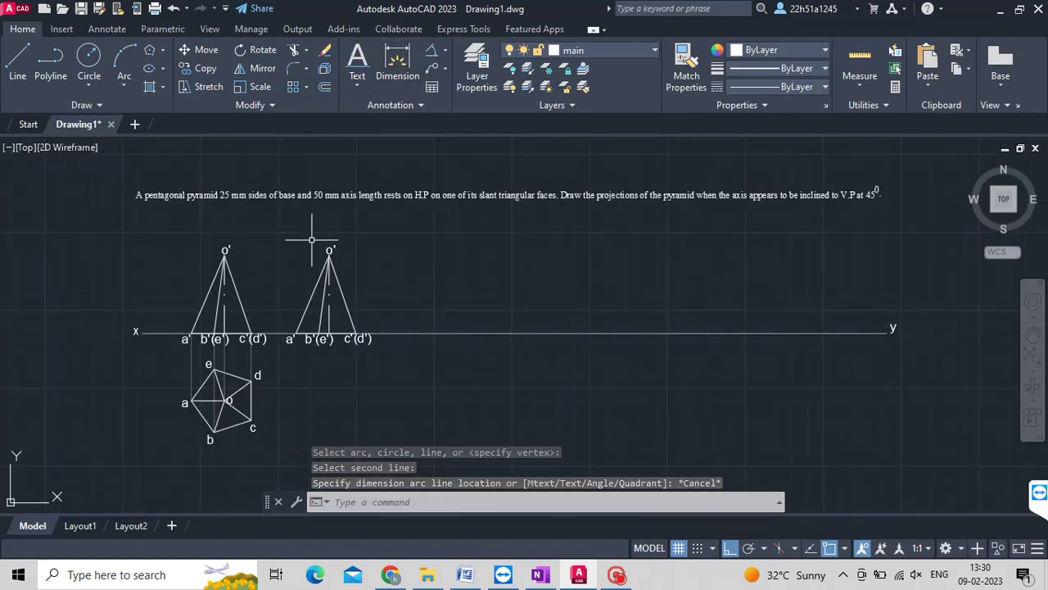
Rotate the copied front view by -109° about c'(d').
left_click_drag(273, 240, 297, 317)
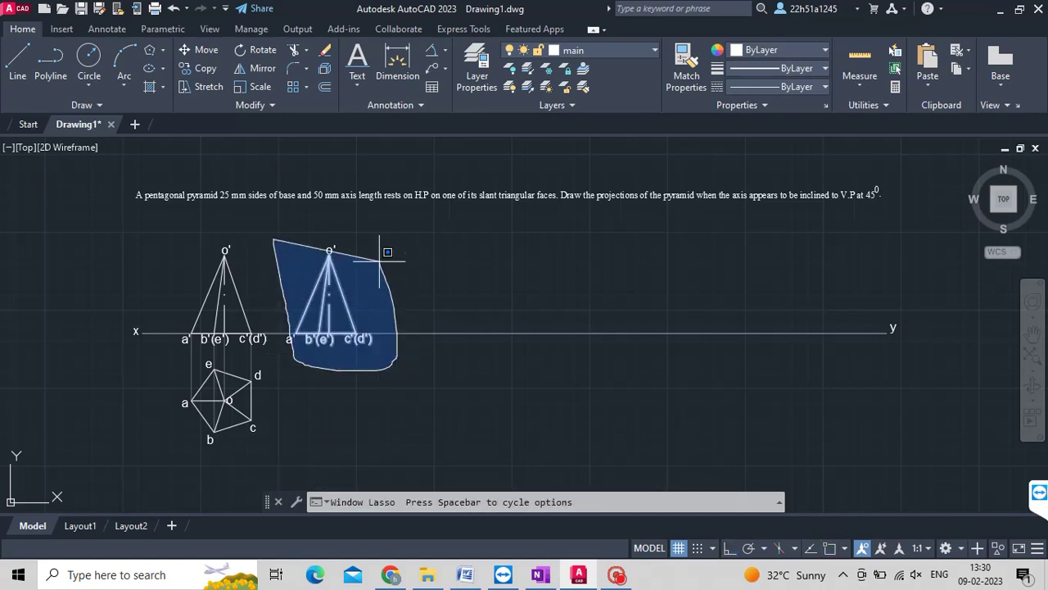
left_click_drag(309, 353, 325, 350)
type("r")
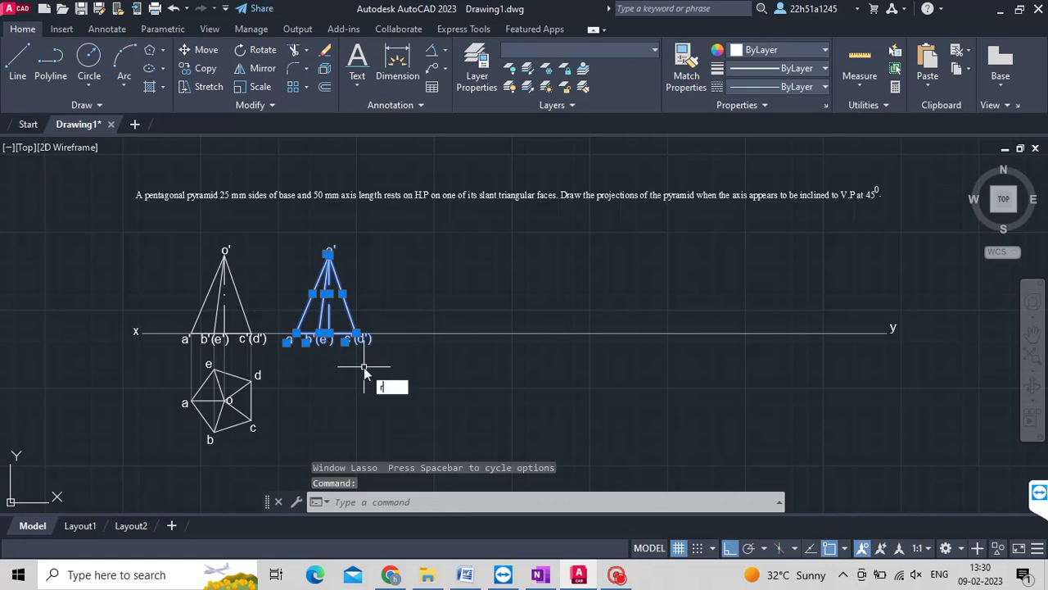
type("o")
left_click(407, 404)
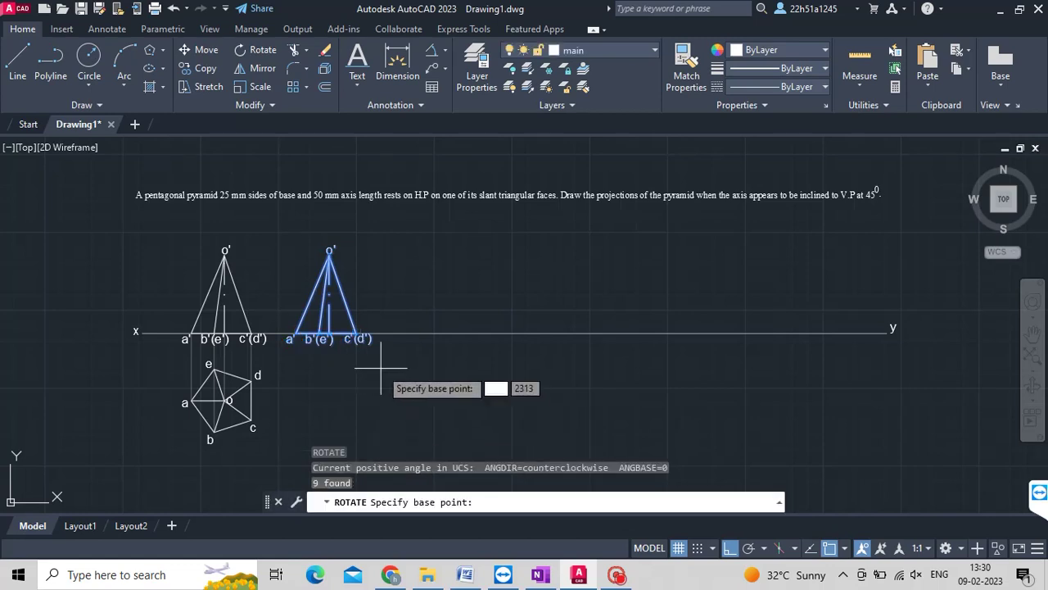
left_click(356, 336)
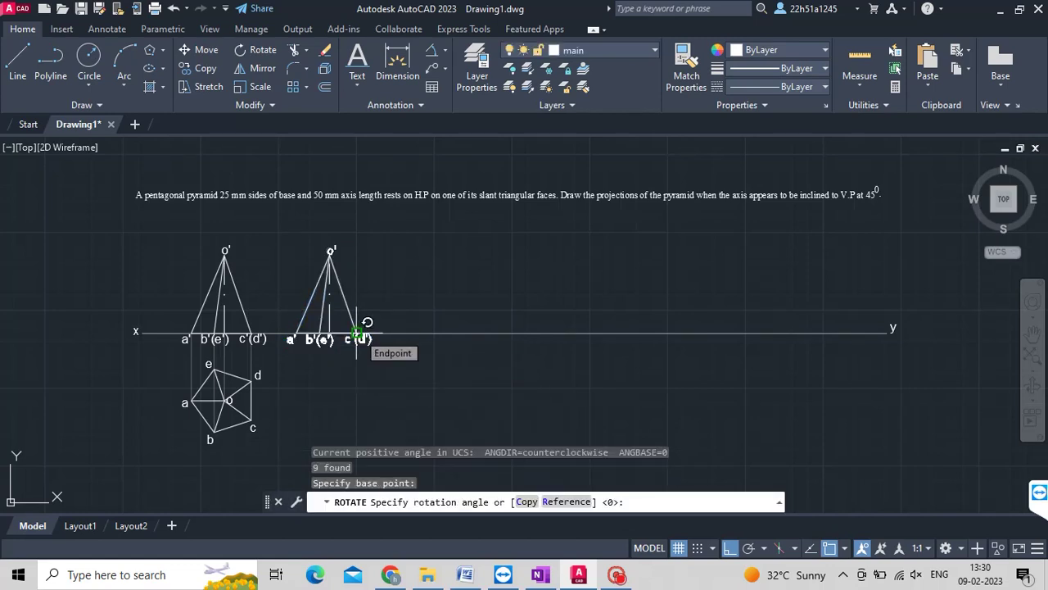
key("Return")
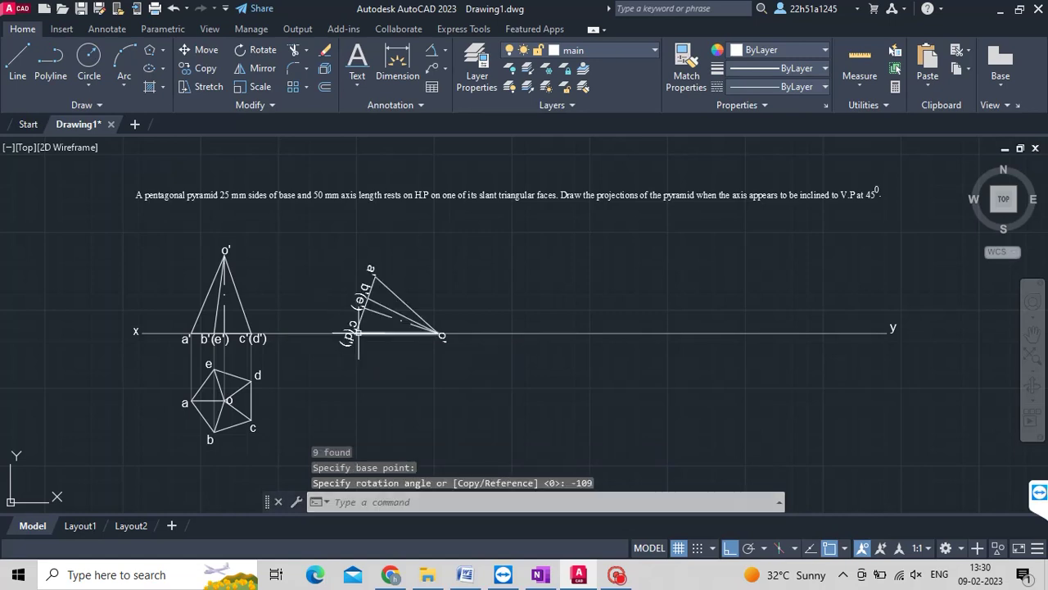
key("Escape")
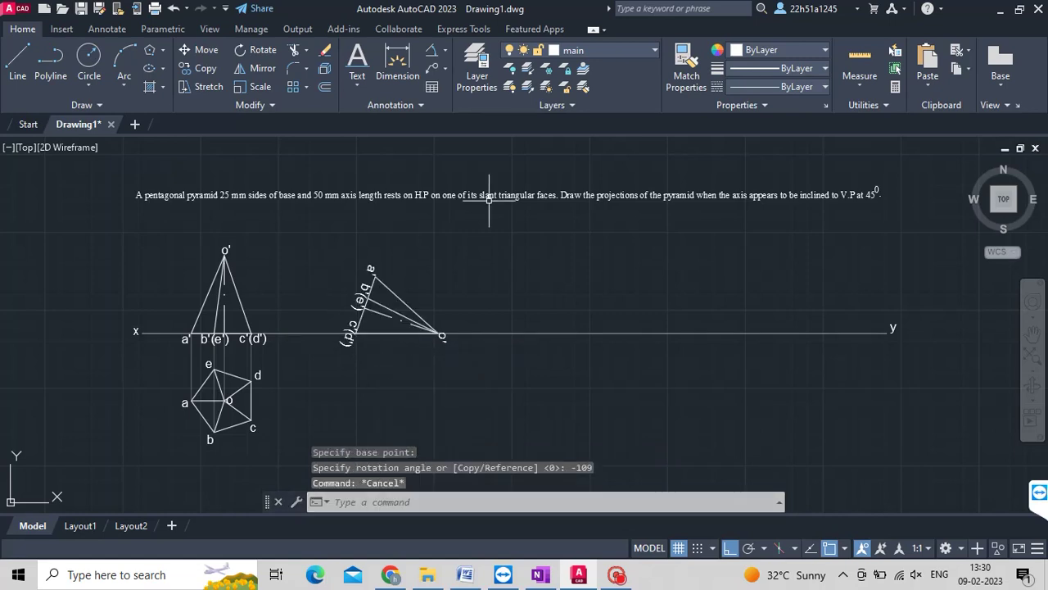
left_click(595, 51)
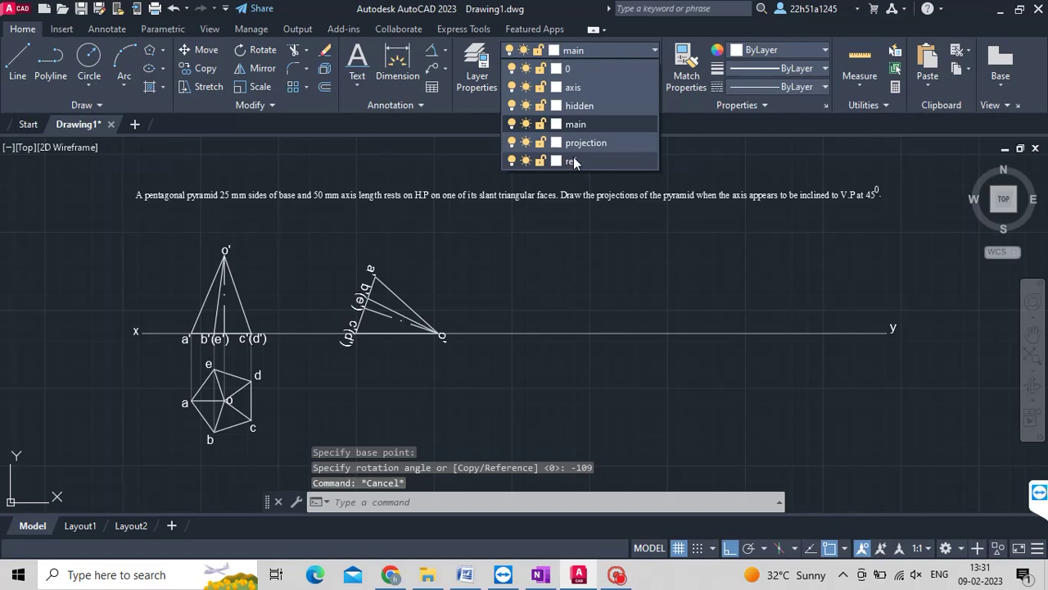
On the ref layer, drop vertical projectors from c'(d') and point a of the tilted elevation.
left_click(574, 162)
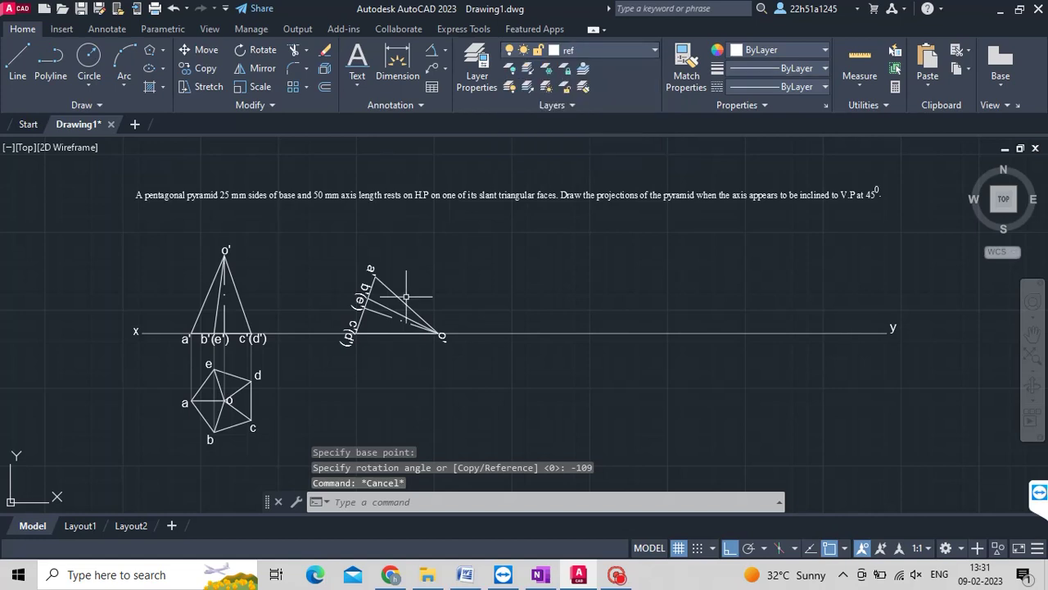
left_click(18, 61)
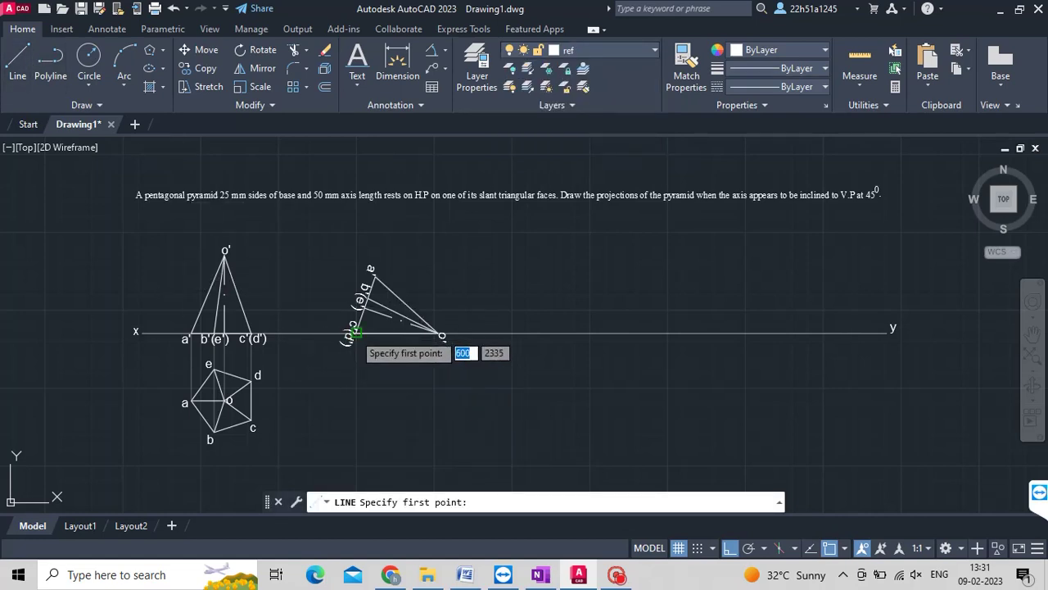
left_click(352, 331)
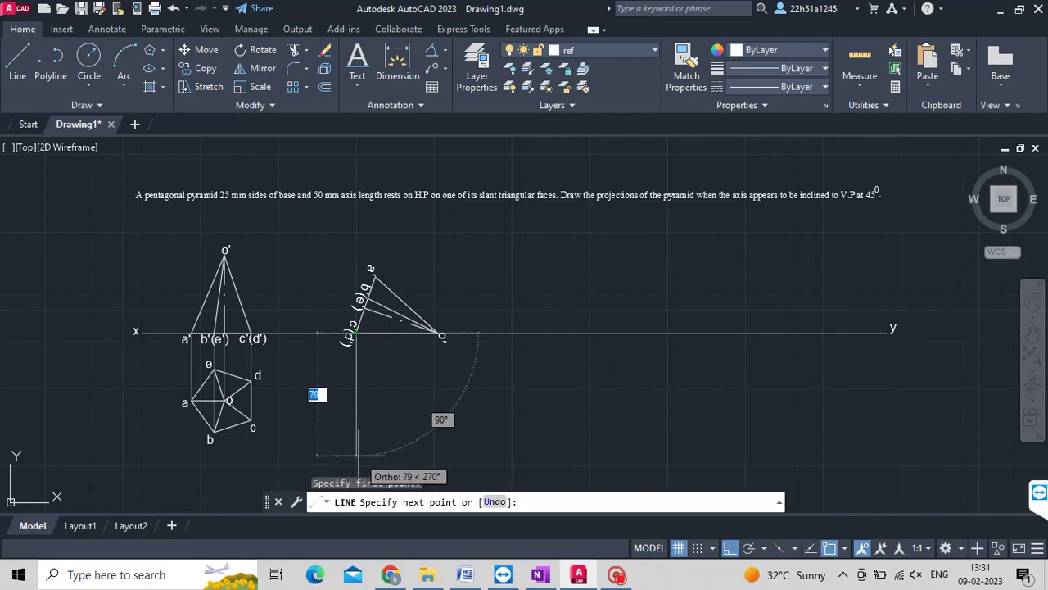
left_click(352, 460)
key("Return")
key("Return")
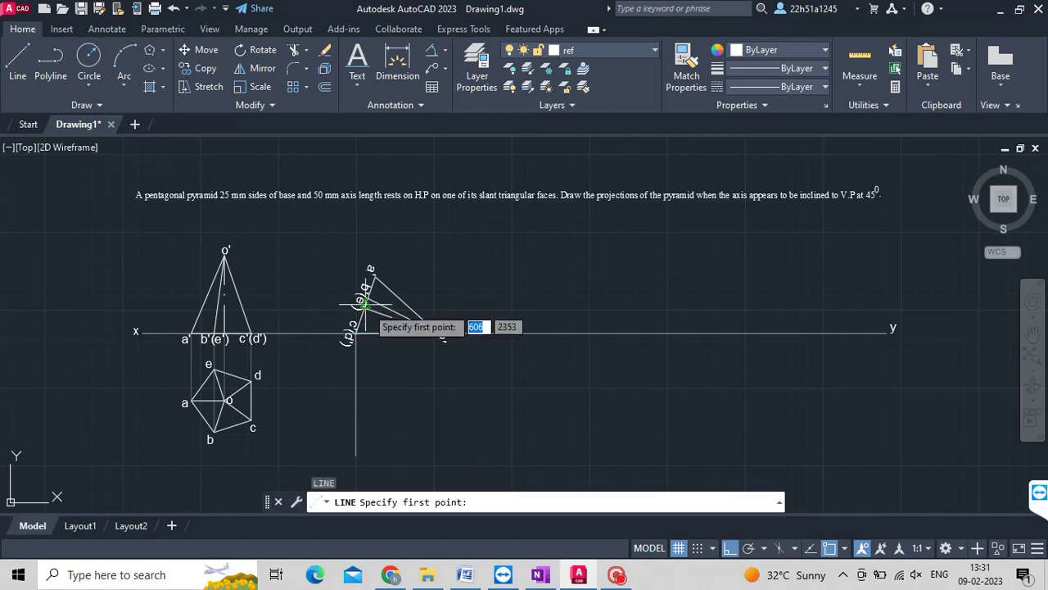
left_click(363, 311)
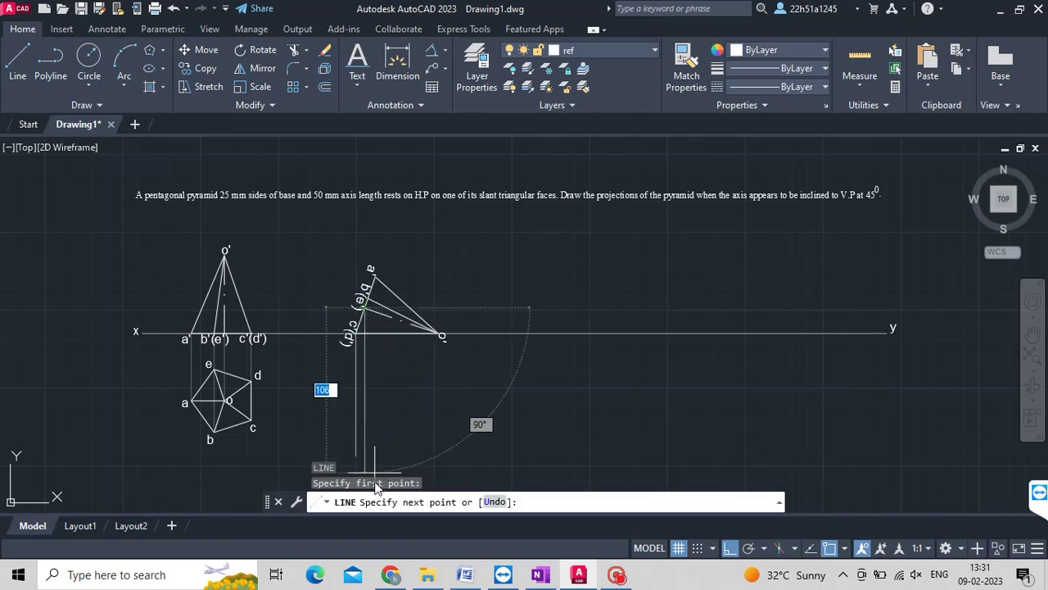
left_click(379, 455)
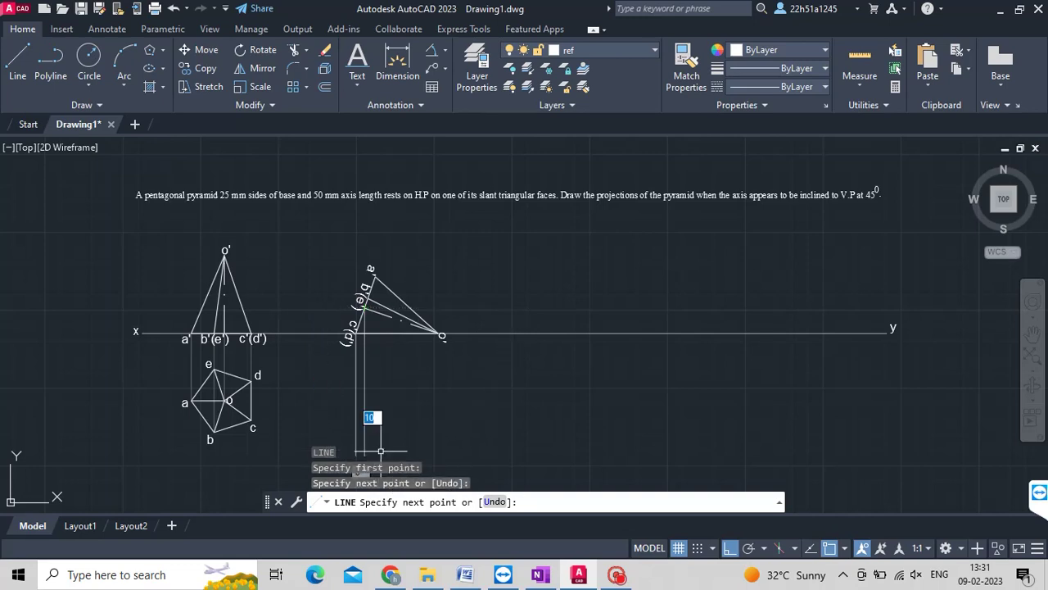
key("Return")
key("Return")
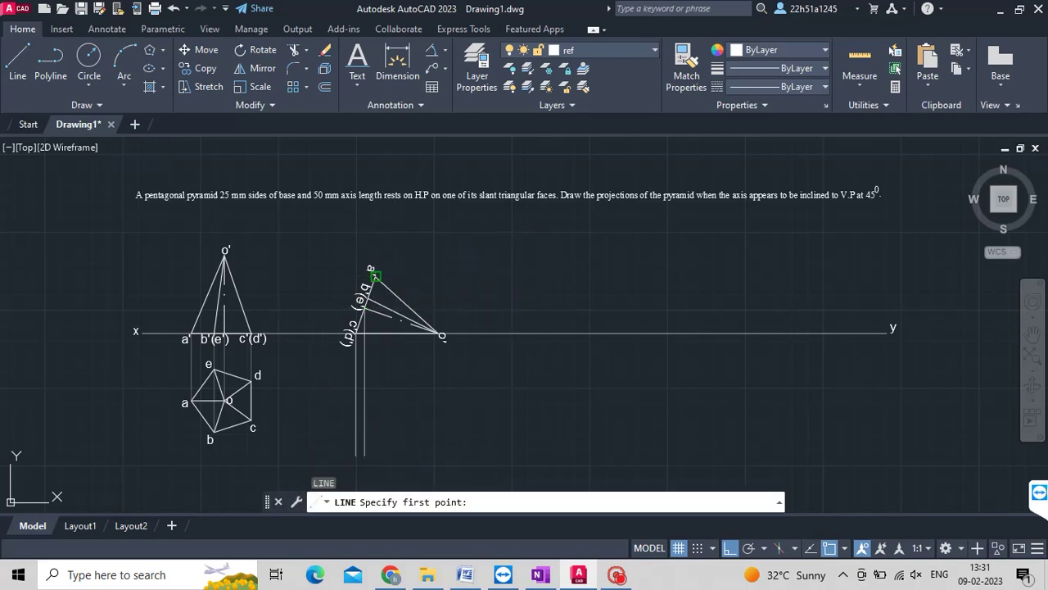
left_click(374, 276)
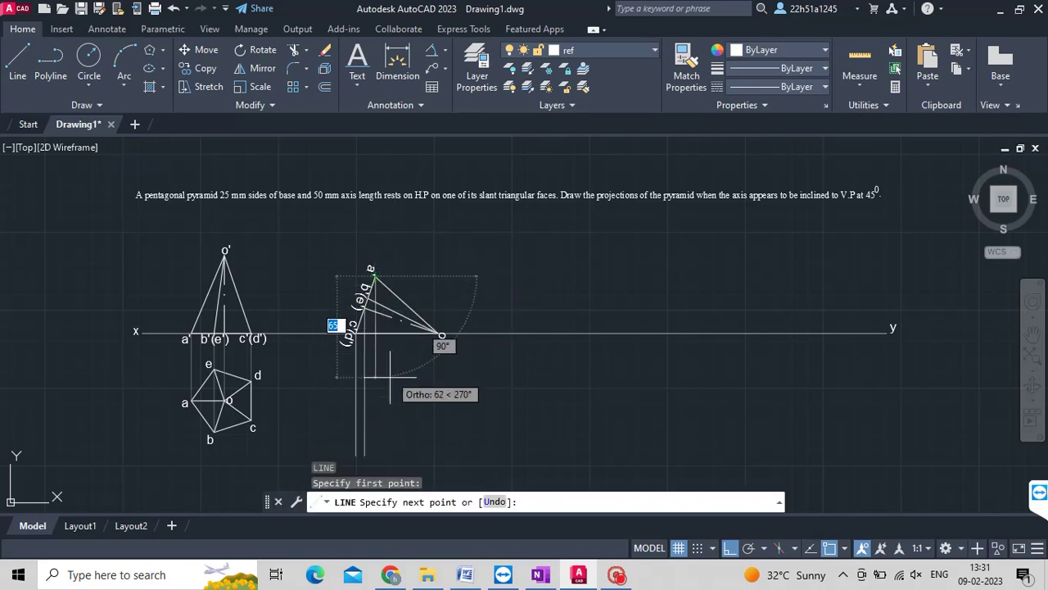
left_click(392, 456)
key("Return")
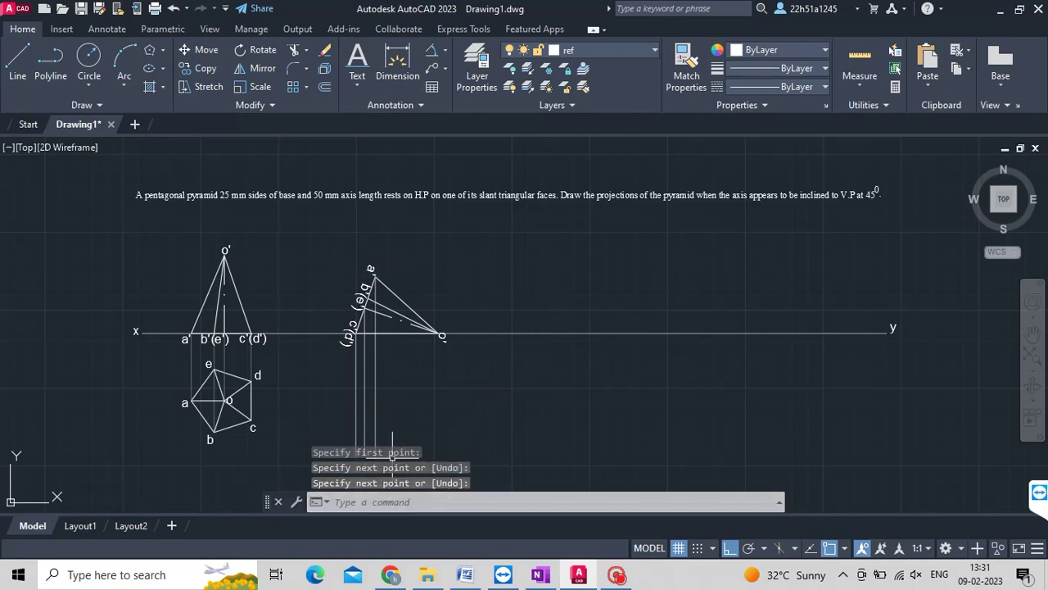
Delete the misplaced vertical line and drop projectors from b'(e') and the apex.
left_click(365, 397)
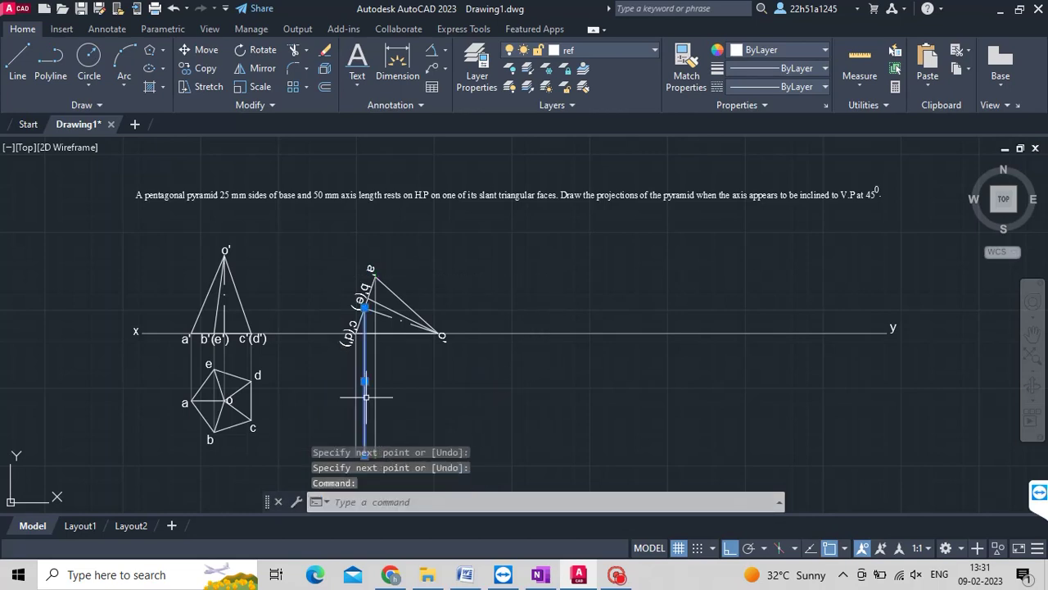
key("Delete")
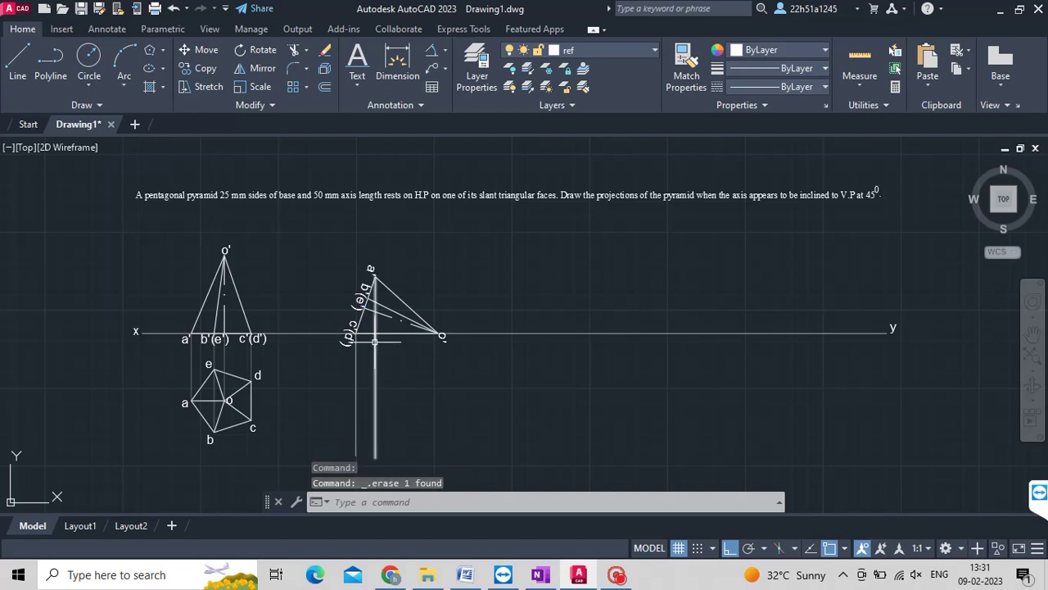
left_click(11, 59)
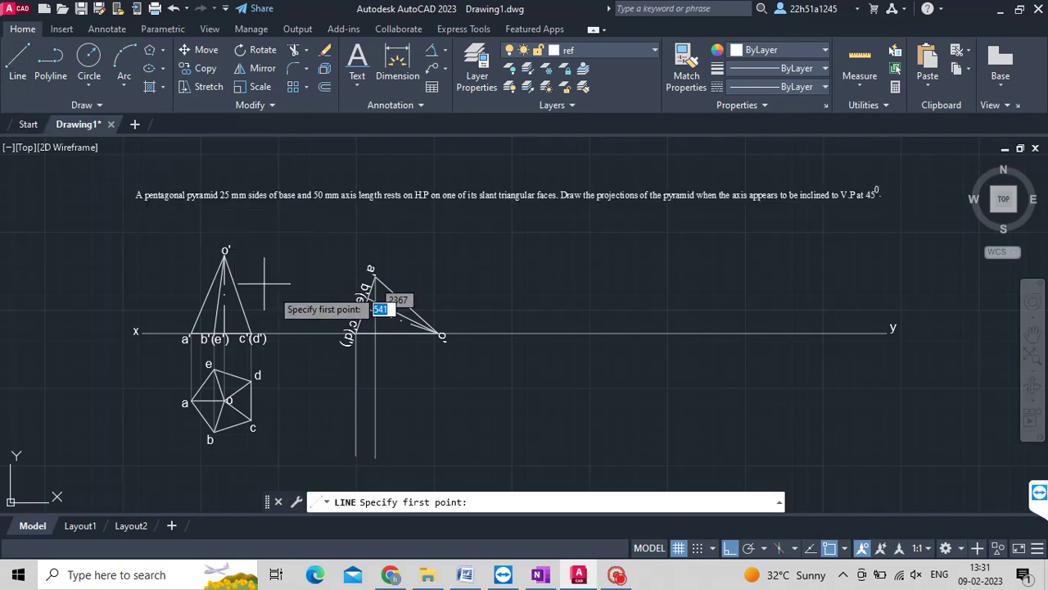
left_click(365, 300)
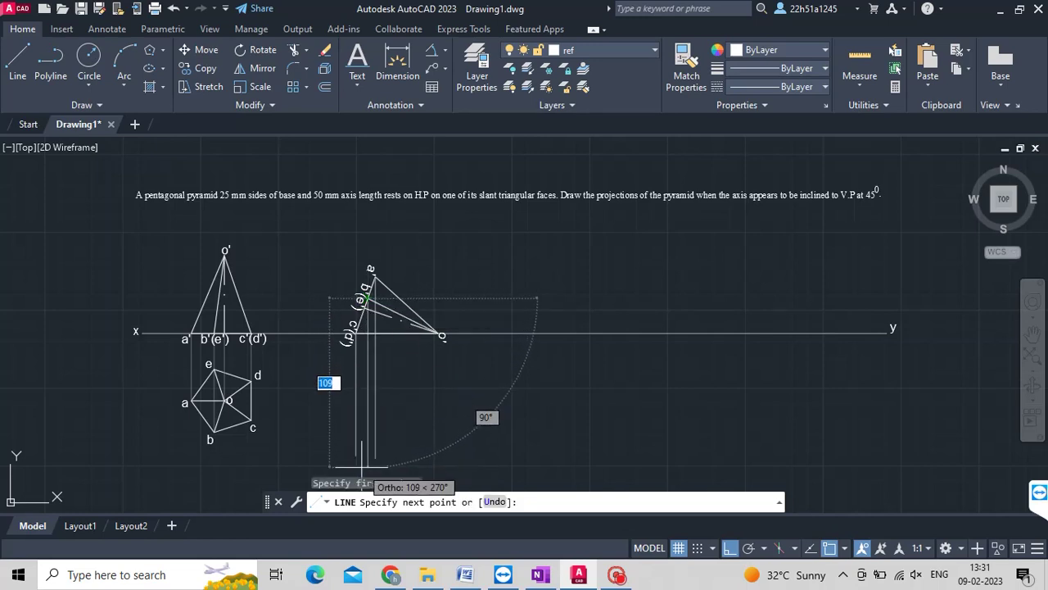
left_click(357, 458)
key("Return")
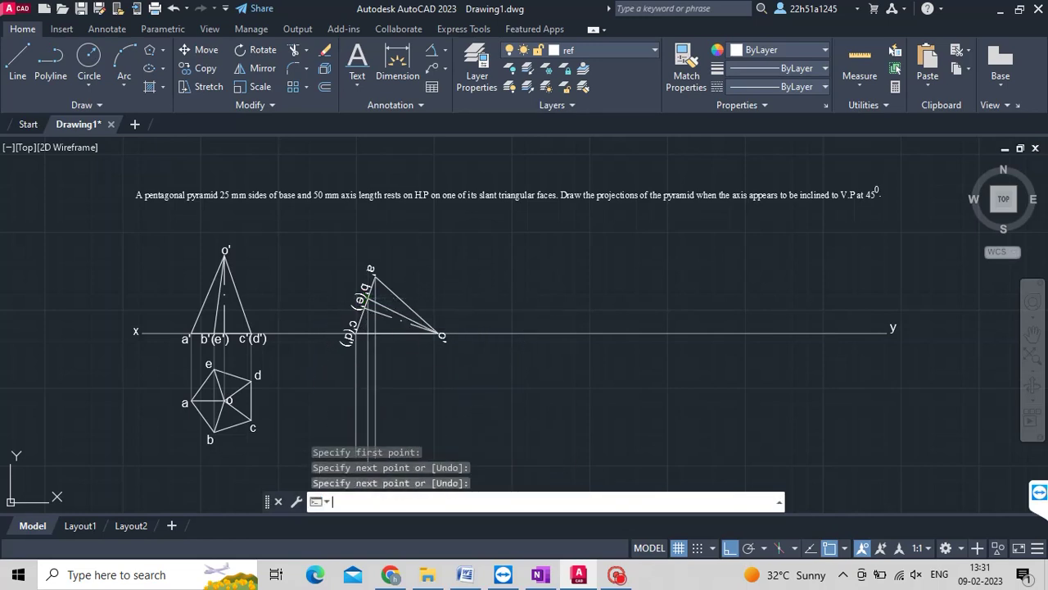
key("Return")
left_click(441, 334)
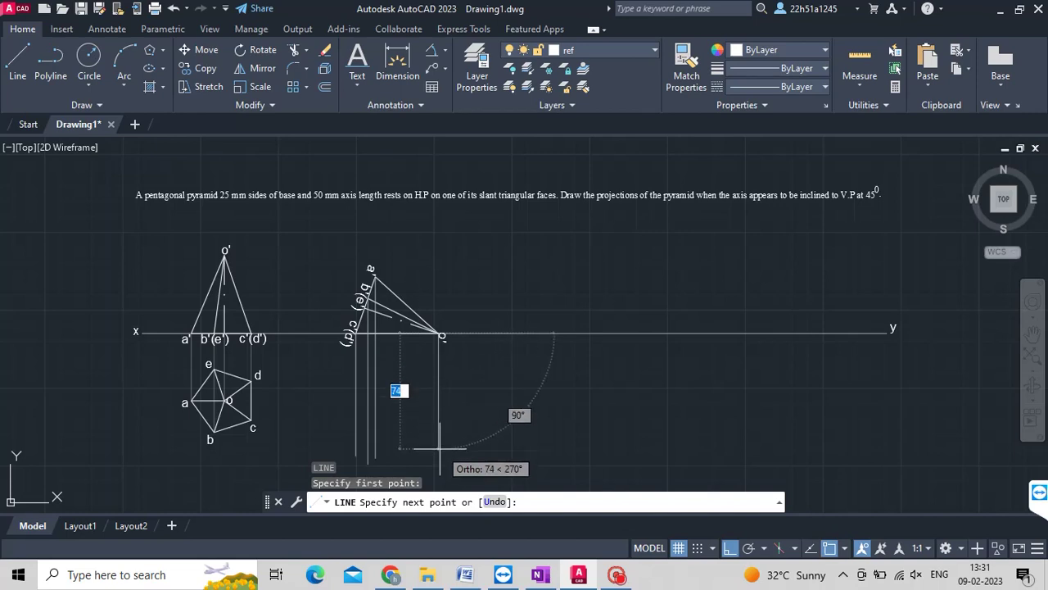
key("Return")
key("Return")
key("Return")
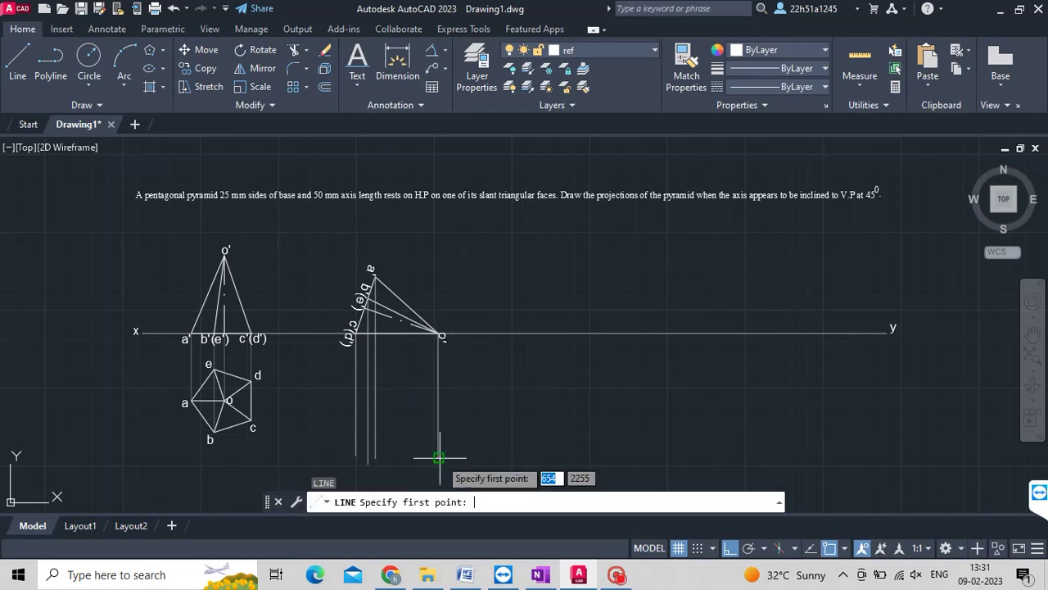
Run horizontal projectors from plan corners e, d and c to the verticals.
left_click(214, 371)
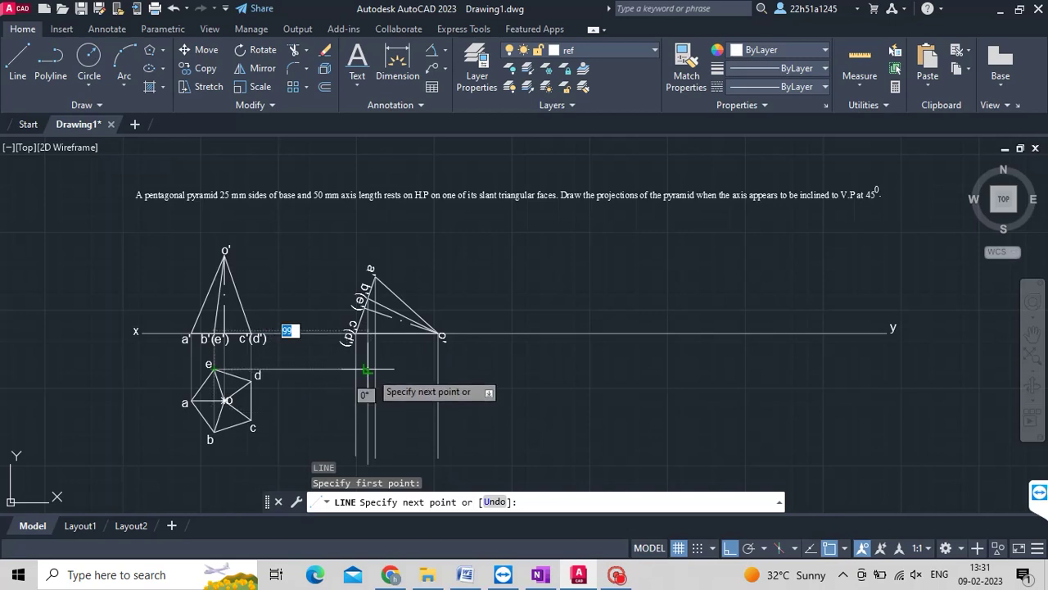
left_click(366, 370)
key("Return")
key("Return")
left_click(250, 381)
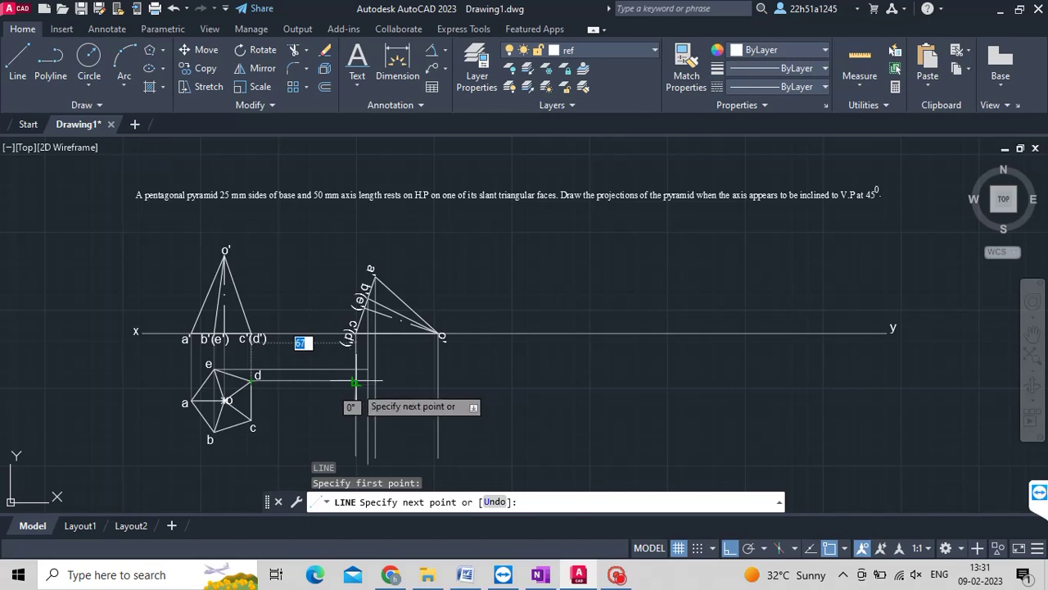
left_click(354, 381)
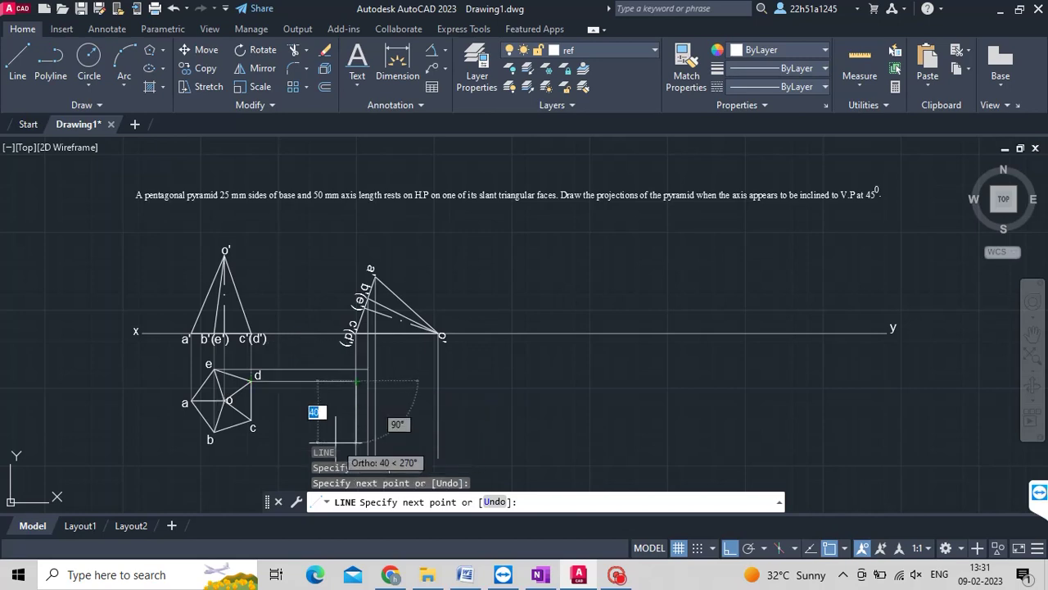
key("Return")
key("Return")
left_click(250, 419)
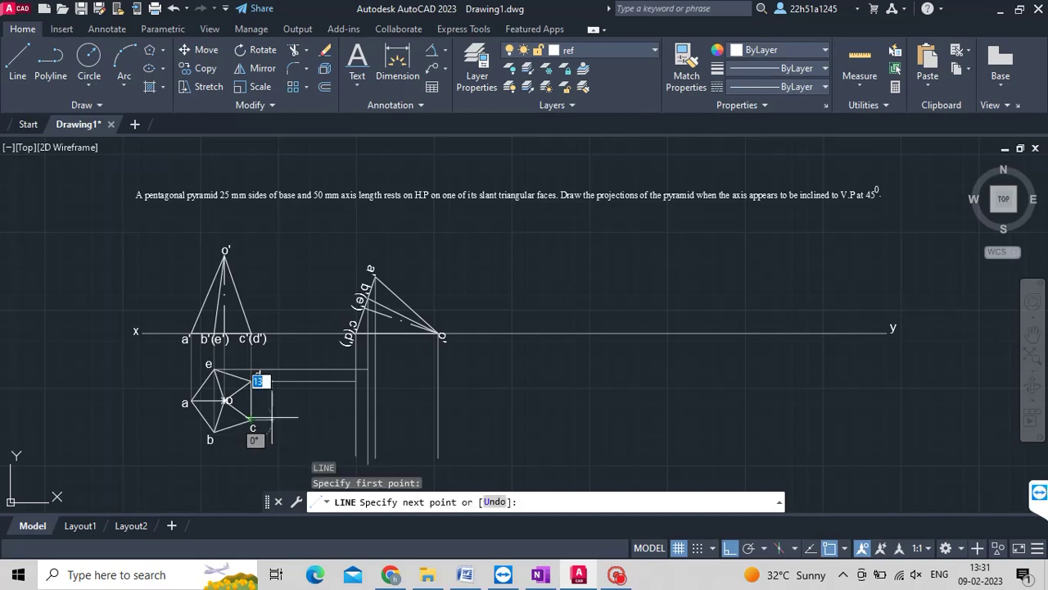
left_click(355, 419)
key("Return")
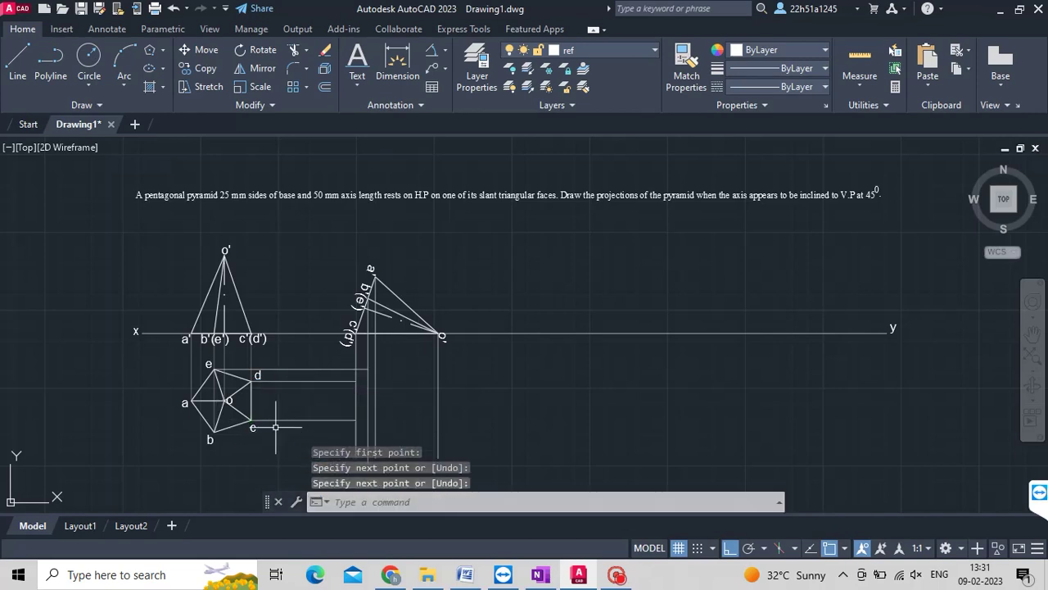
key("Return")
Run horizontal projectors from corner b and centre o, and add one more vertical projector.
left_click(213, 431)
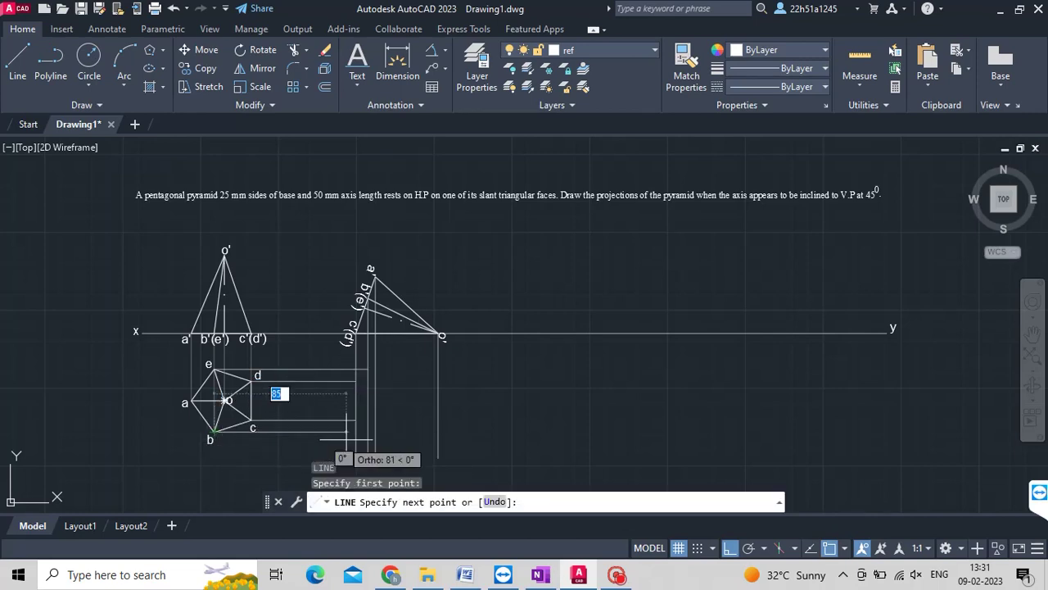
left_click(396, 428)
key("Return")
key("Return")
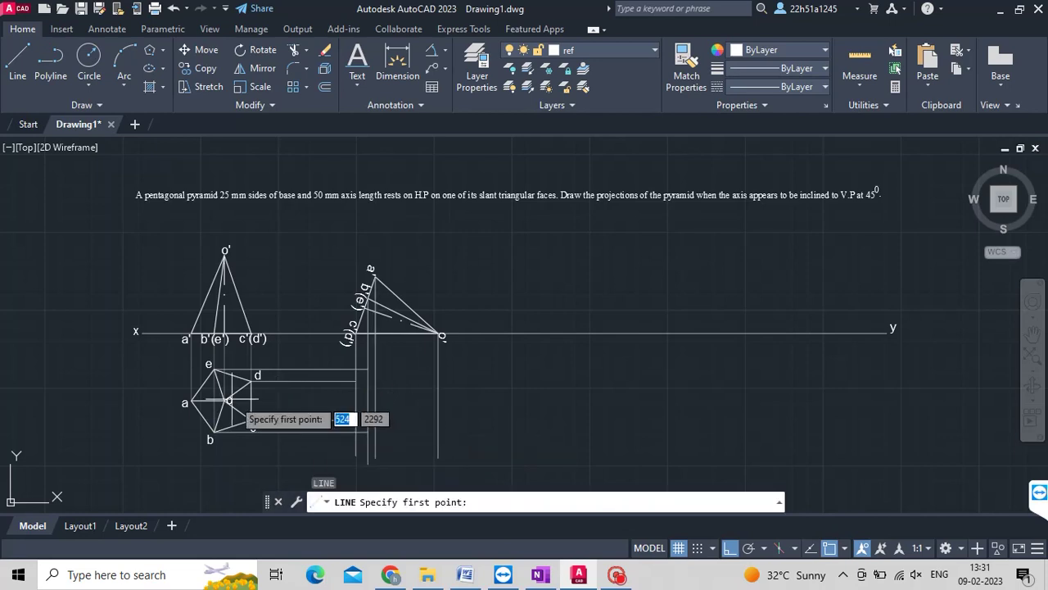
left_click(225, 401)
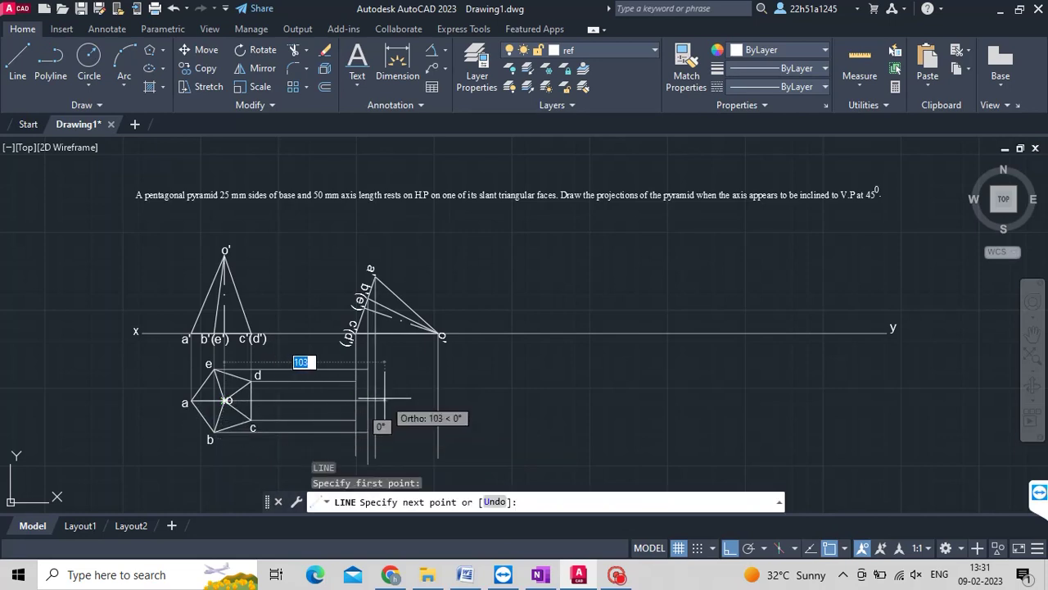
left_click(375, 400)
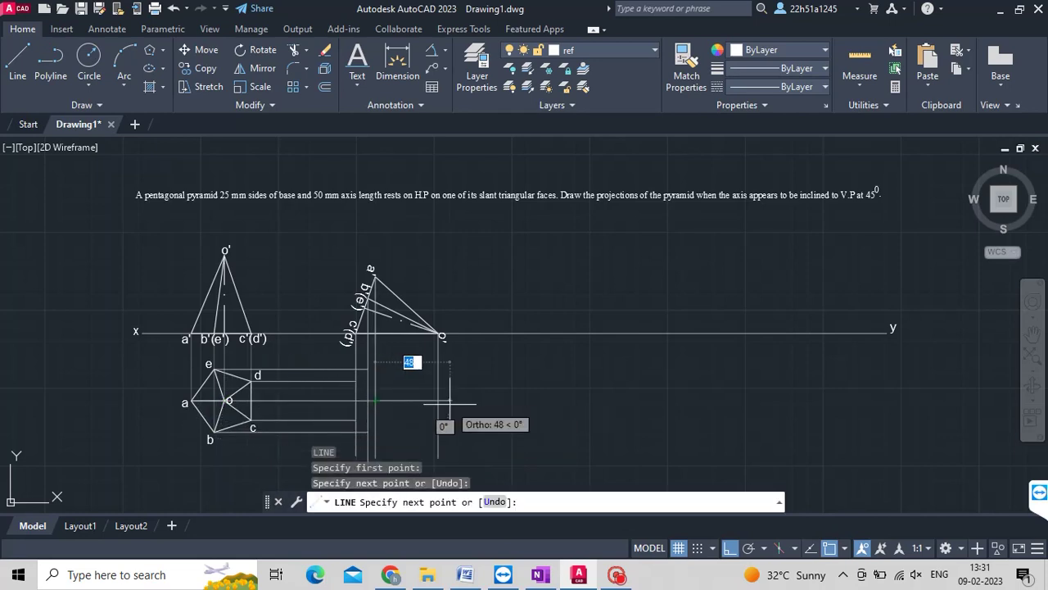
left_click(437, 400)
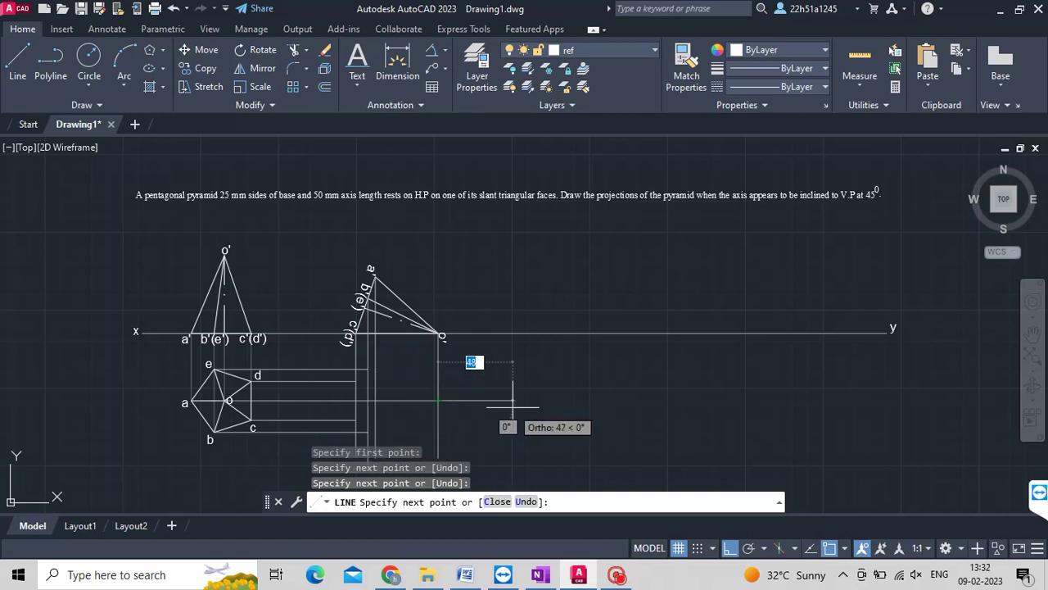
key("Return")
key("Return")
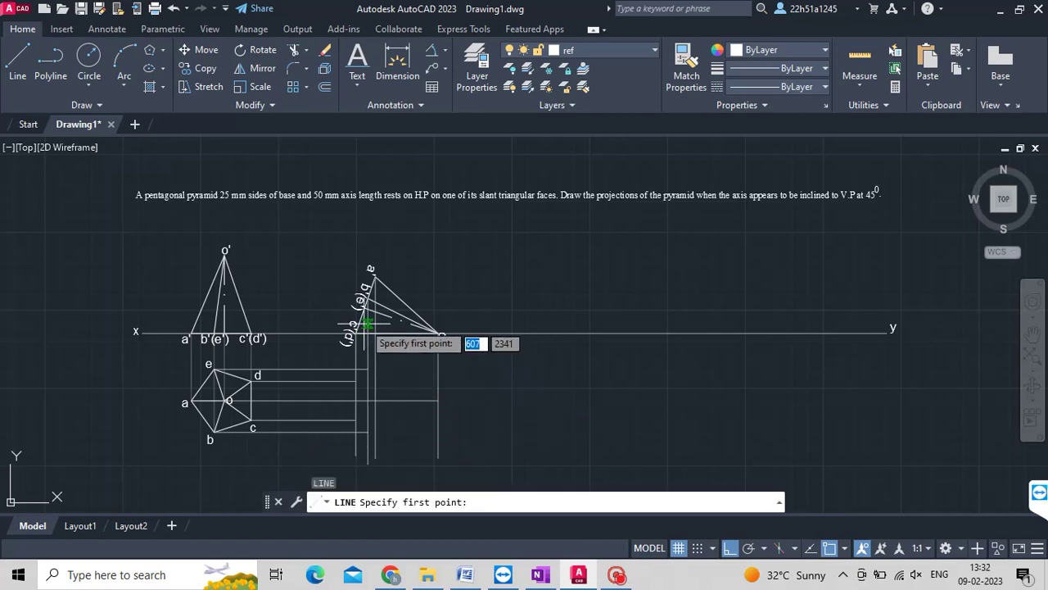
left_click(364, 306)
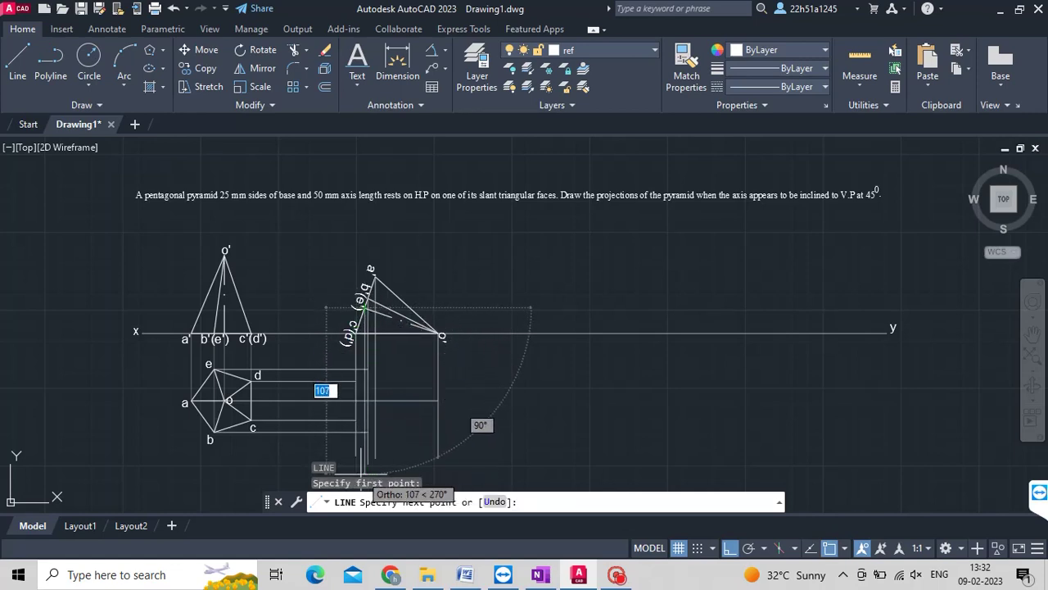
left_click(363, 401)
key("Return")
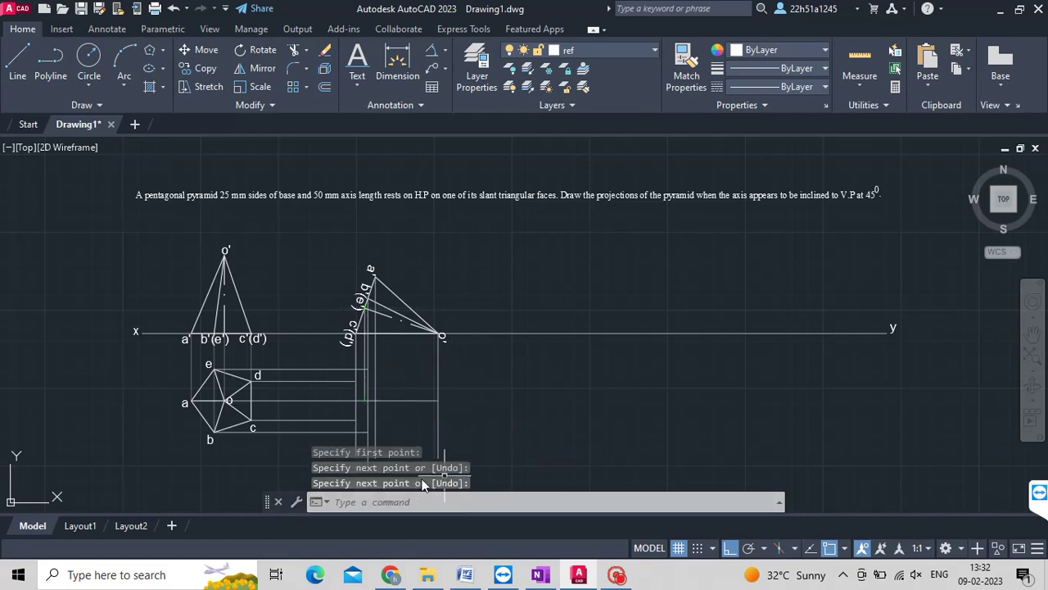
Set the point style to circle-with-cross and make main the current layer.
type("PO")
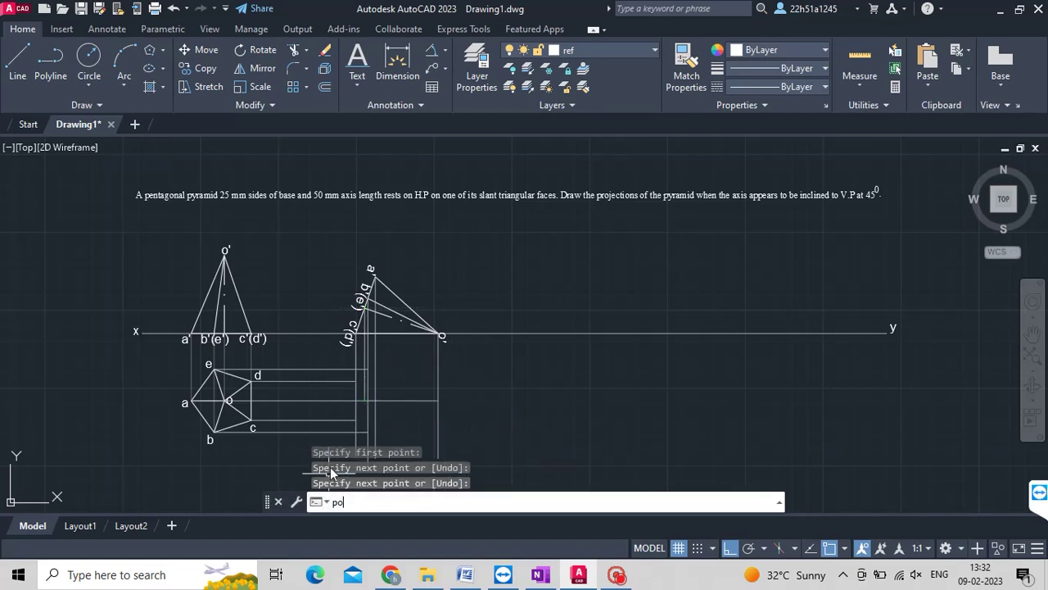
left_click(390, 352)
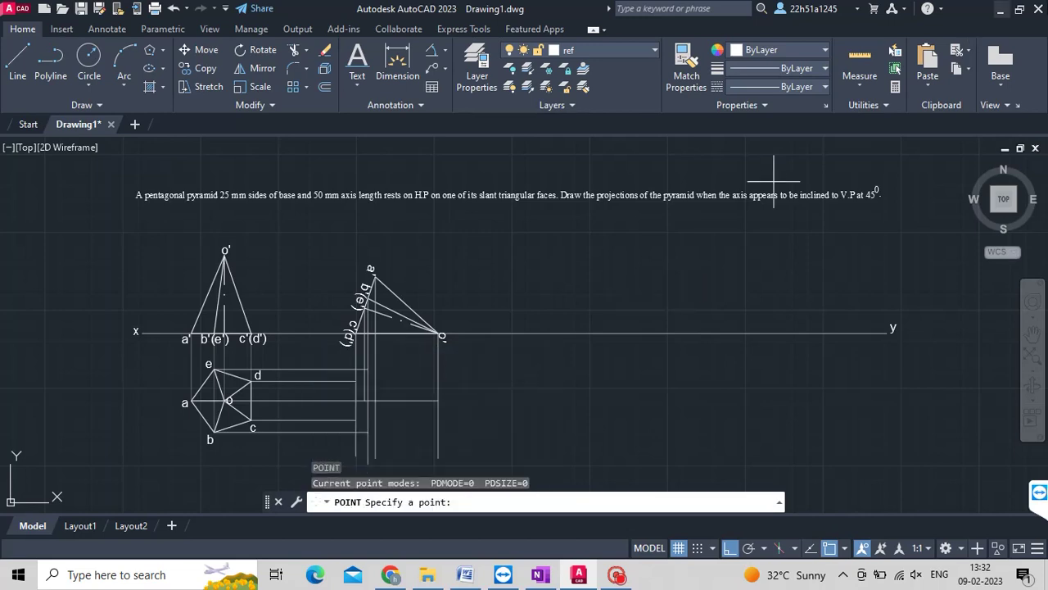
left_click(871, 108)
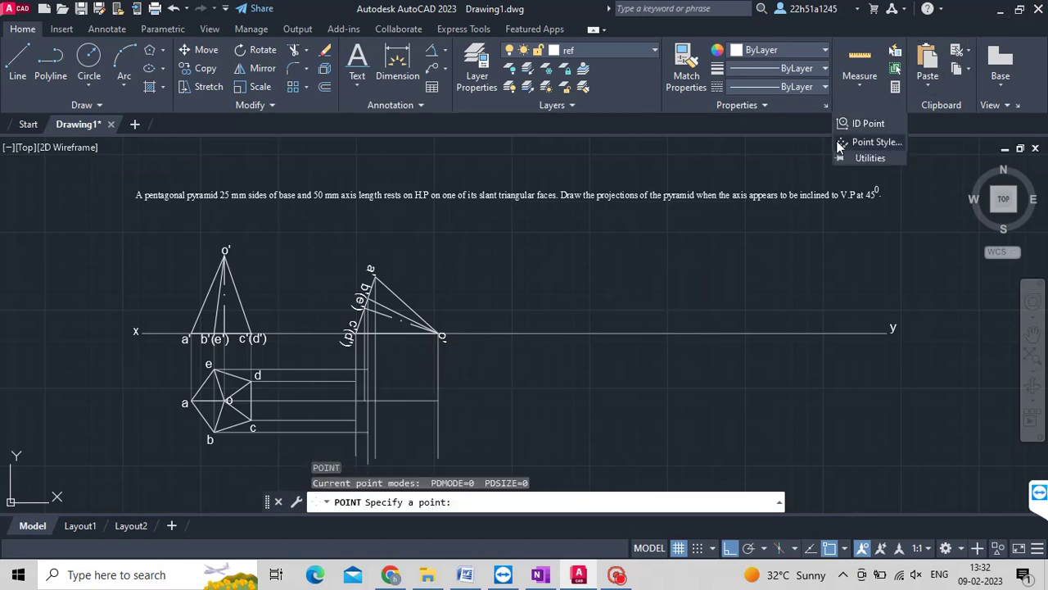
left_click(877, 142)
left_click(509, 212)
type("2")
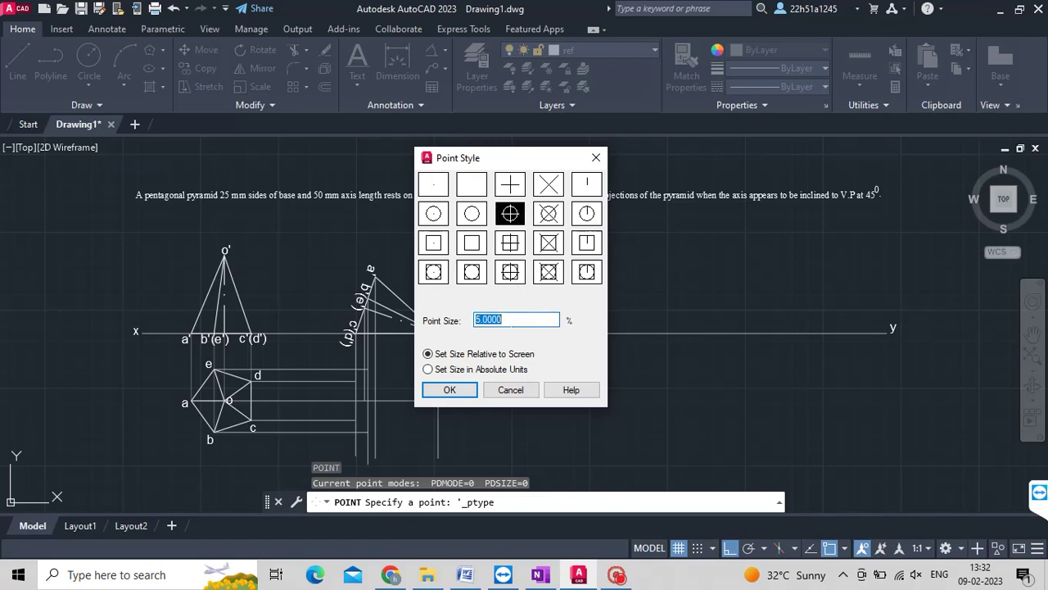
left_click(449, 390)
left_click(586, 51)
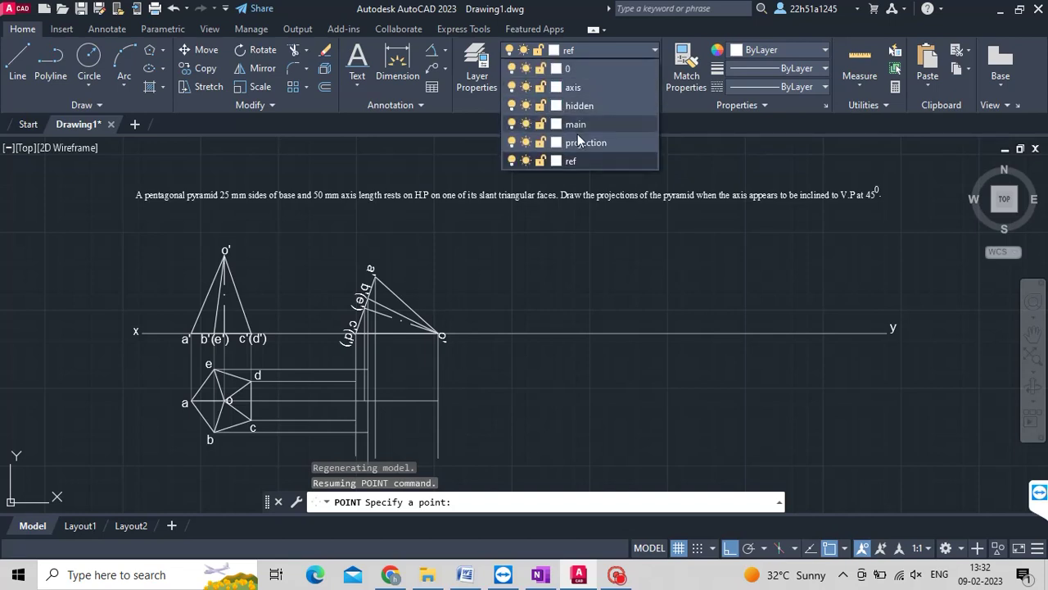
left_click(579, 125)
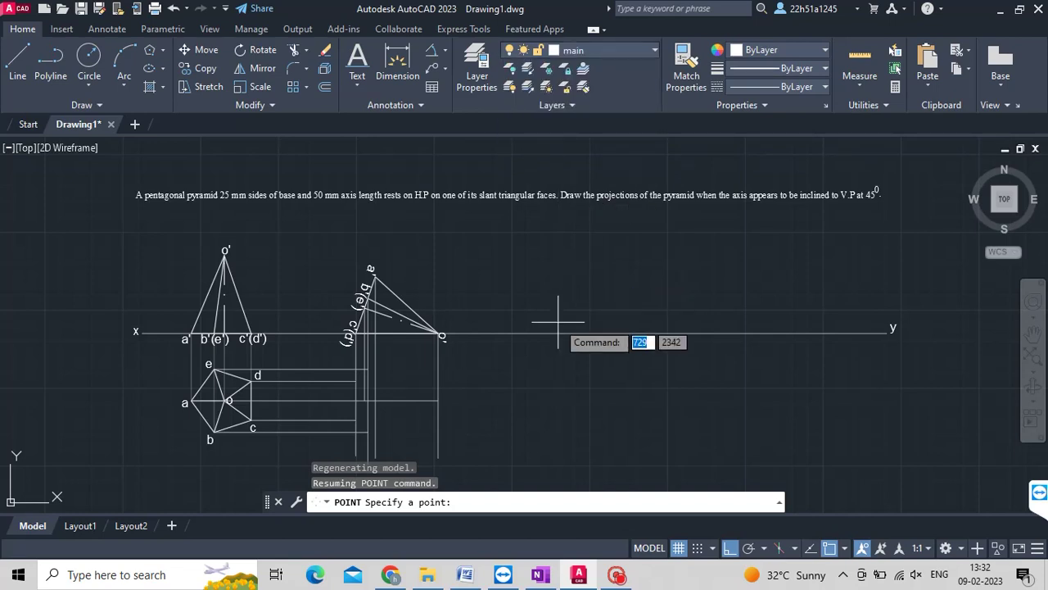
key("Escape")
type("PO")
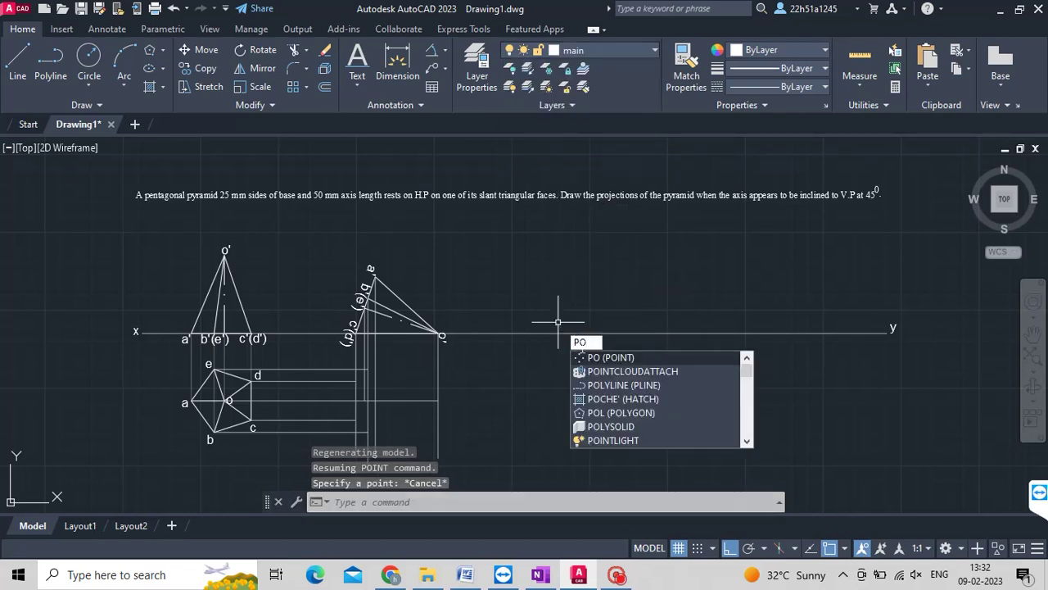
Place point markers at the six projector intersections marking the new top-view corners.
key("Return")
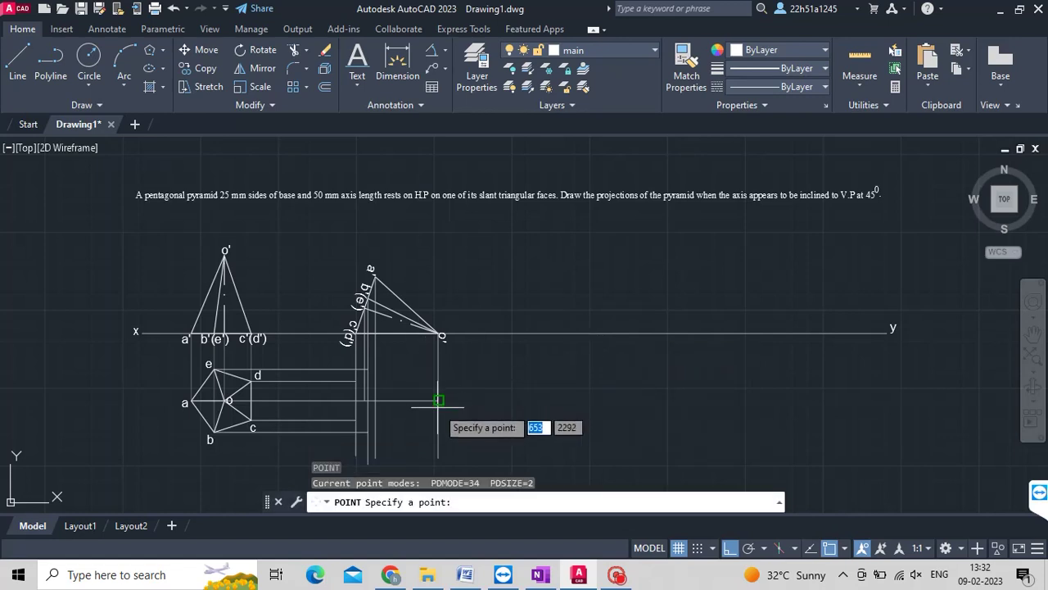
left_click(438, 400)
key("Return")
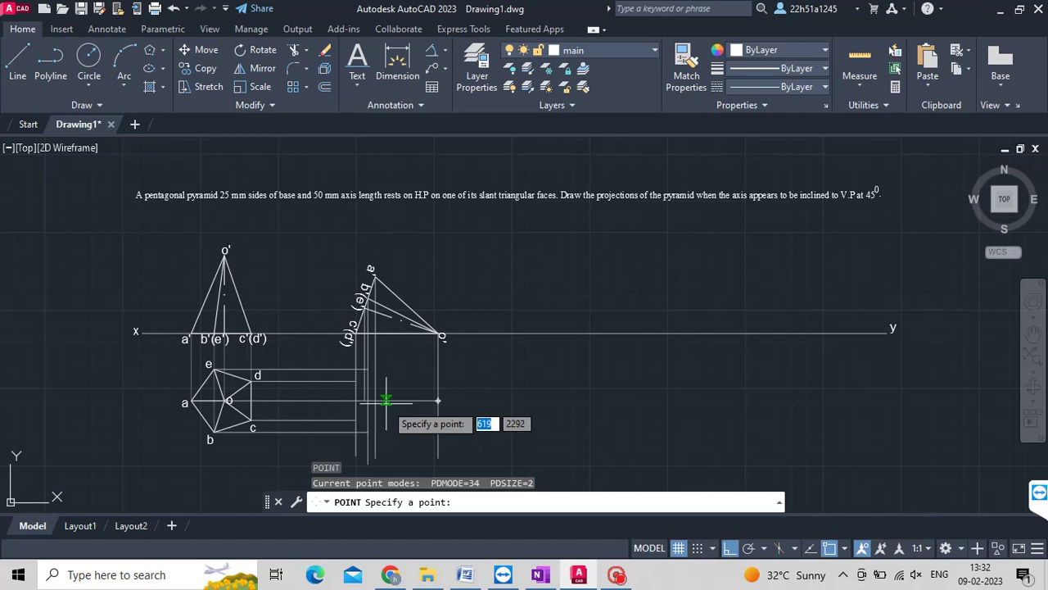
left_click(375, 400)
key("Return")
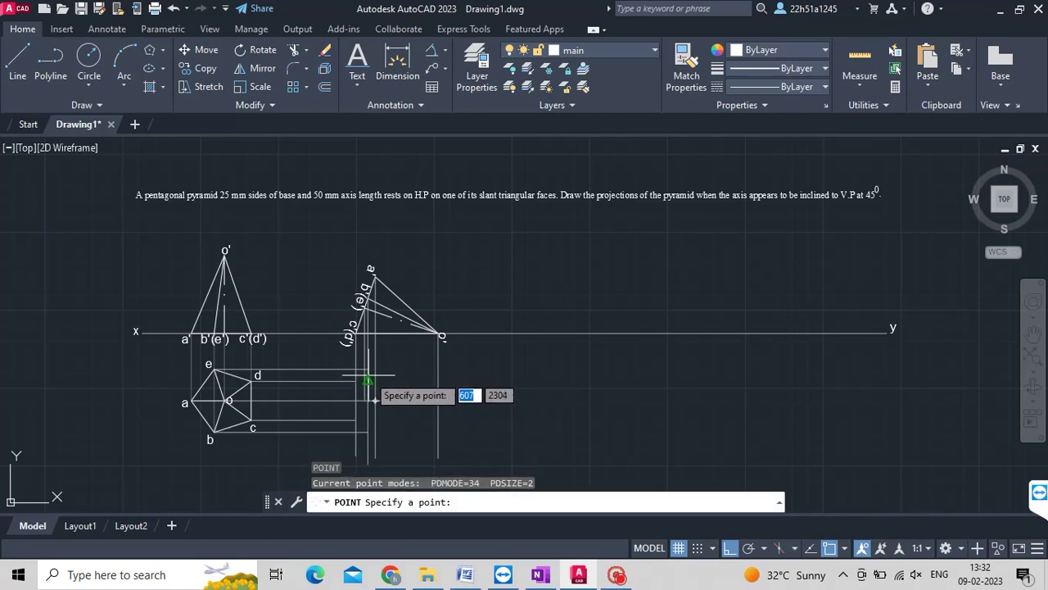
left_click(374, 400)
key("Return")
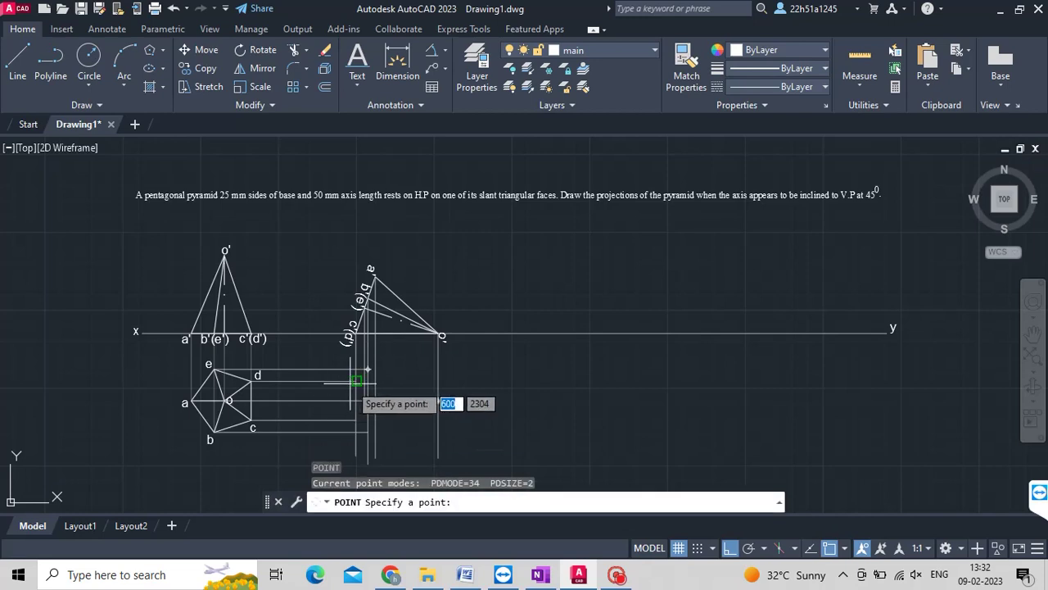
left_click(356, 380)
key("Return")
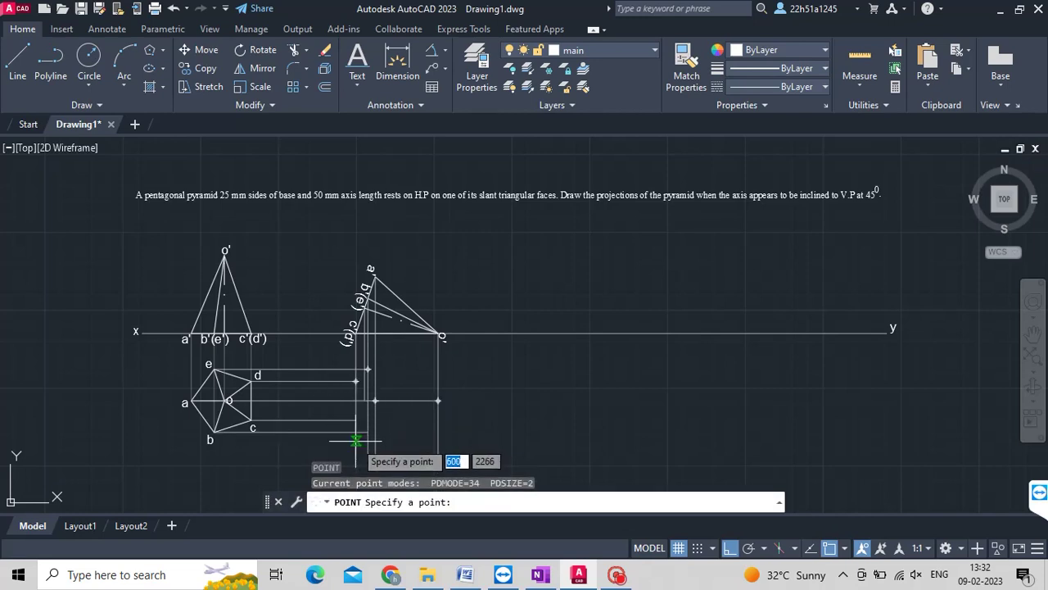
left_click(357, 420)
key("Return")
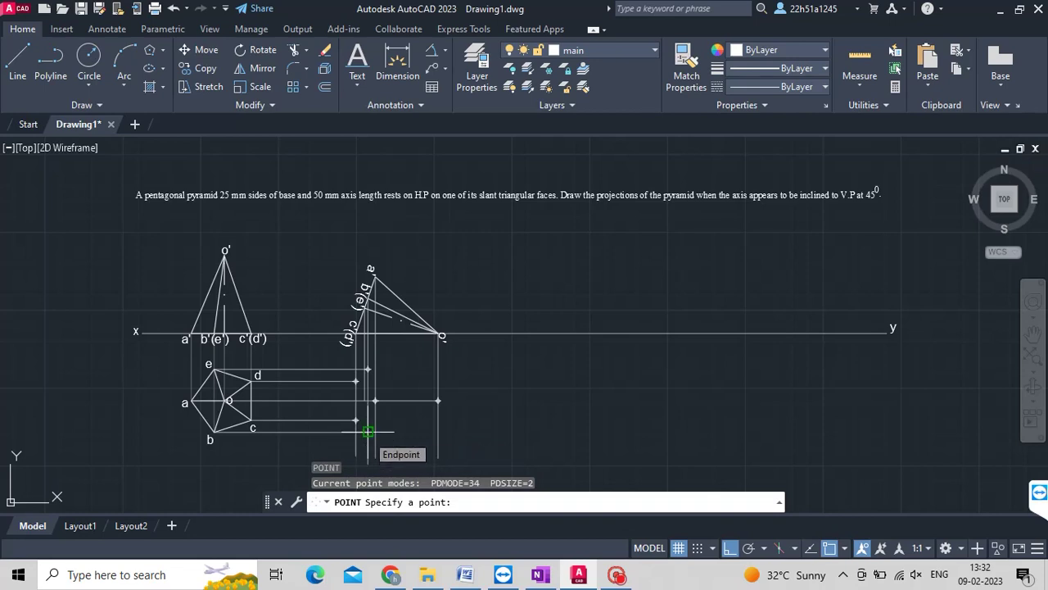
left_click(368, 432)
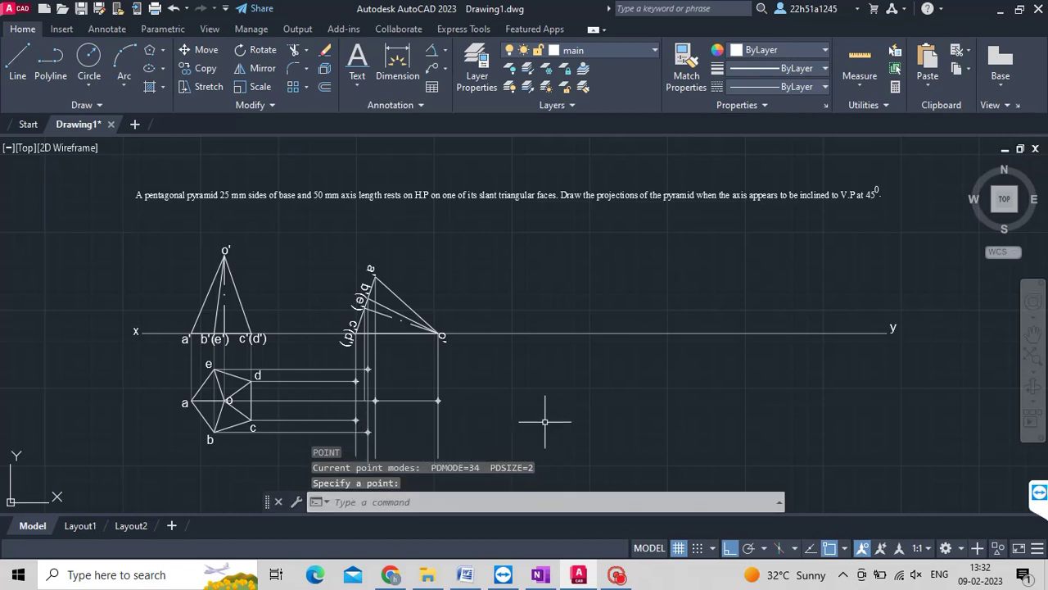
key("Escape")
scroll(448, 427, "up", 2)
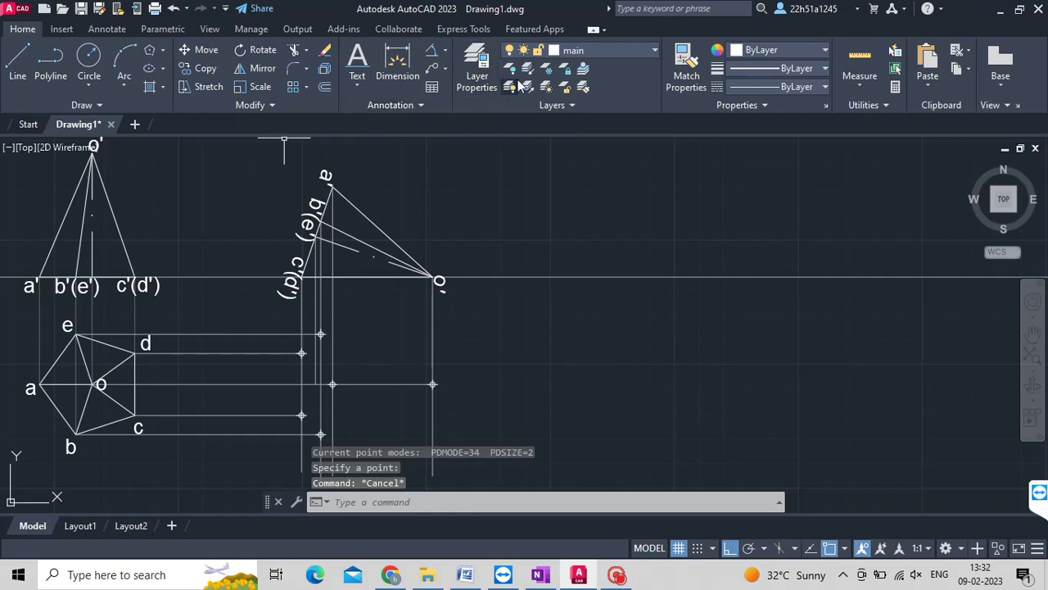
Draw a closed outline from the apex through the four outer corner points back to the apex.
left_click(17, 62)
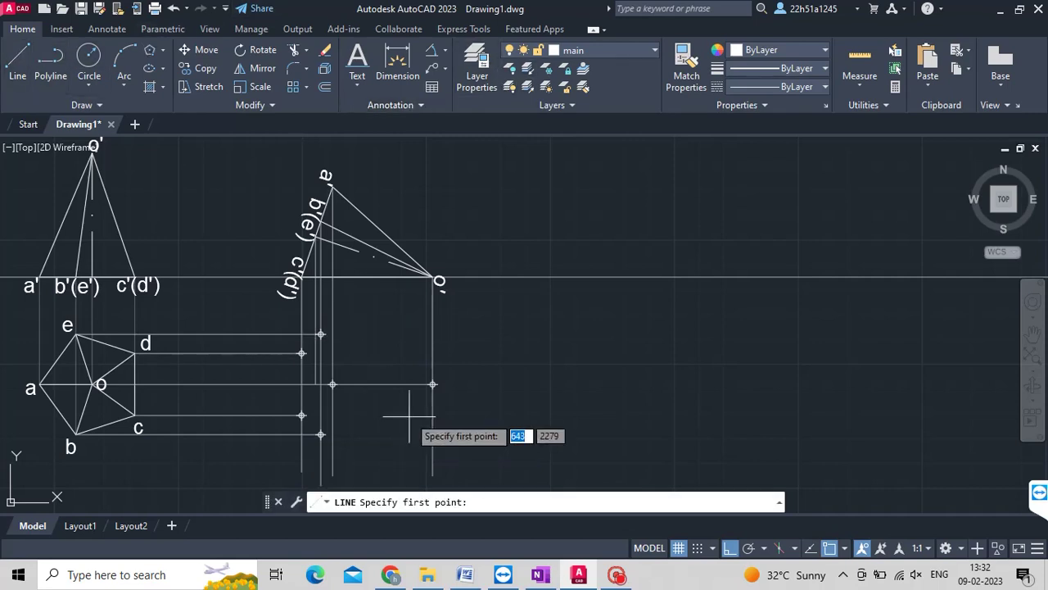
left_click(432, 383)
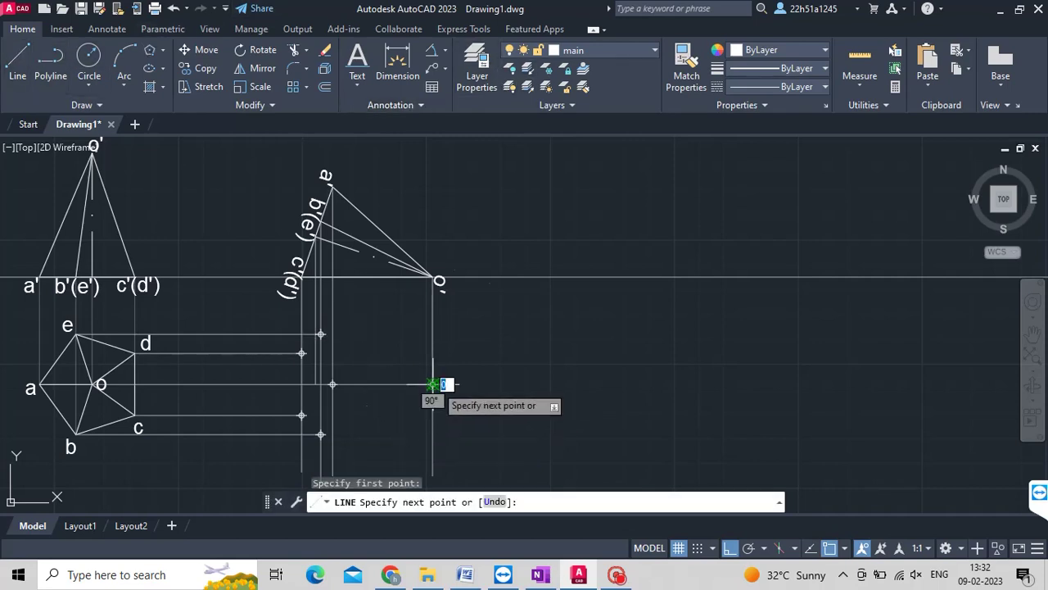
left_click(321, 334)
left_click(301, 353)
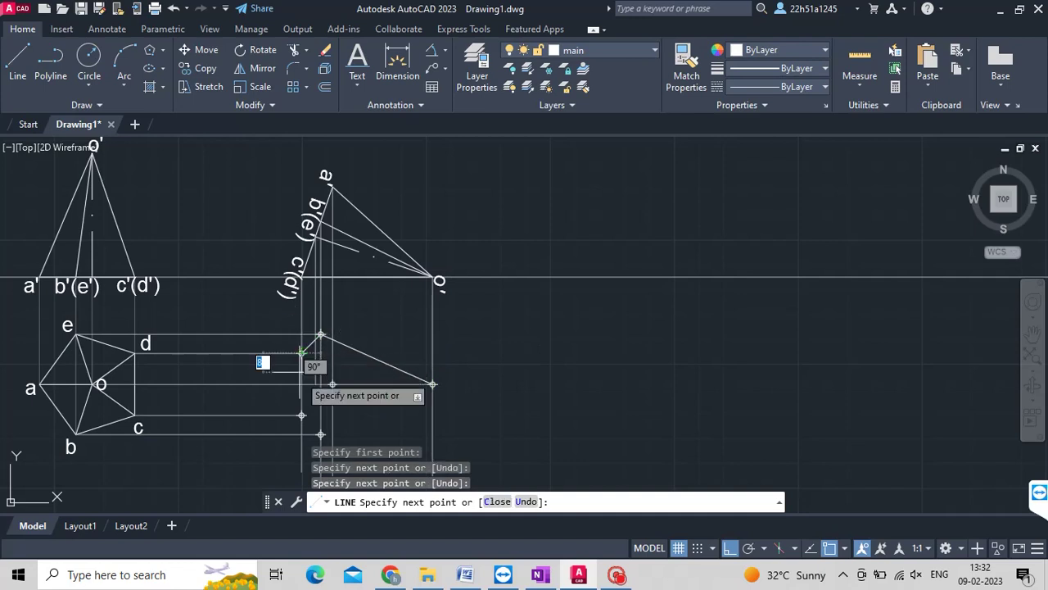
left_click(301, 415)
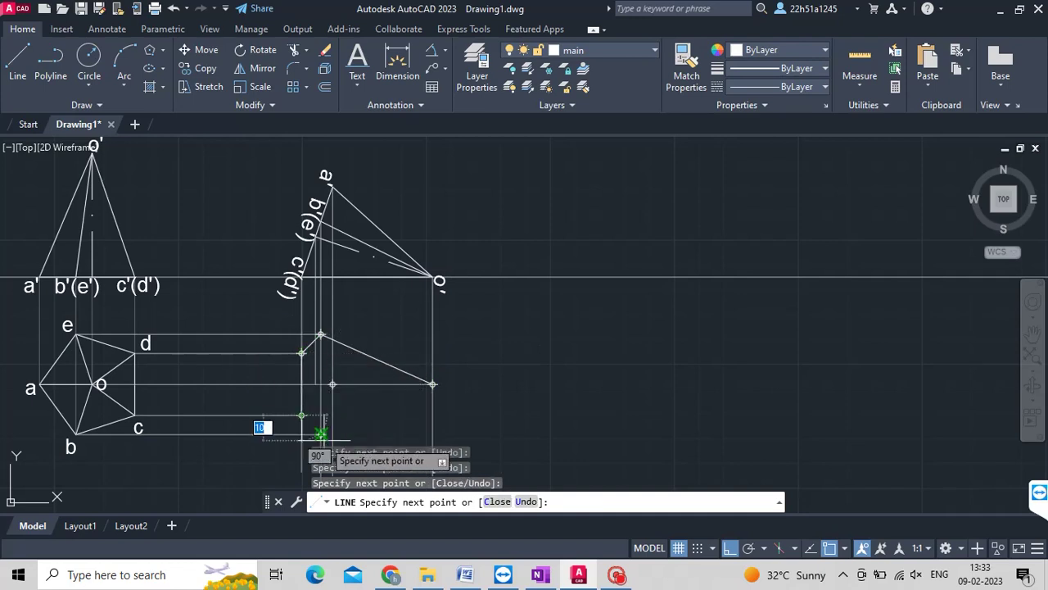
left_click(321, 433)
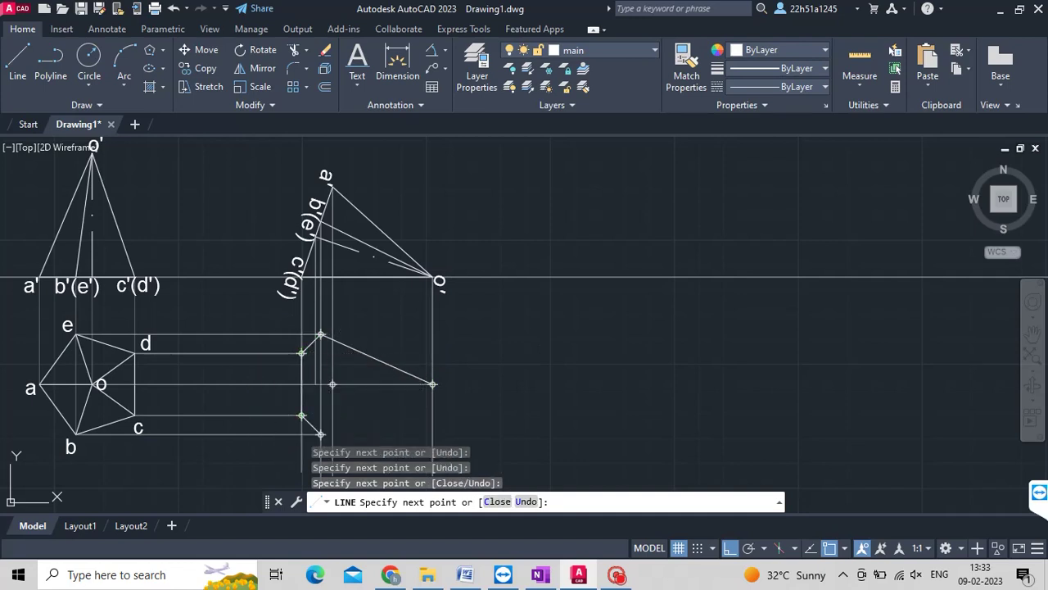
left_click(432, 383)
key("Return")
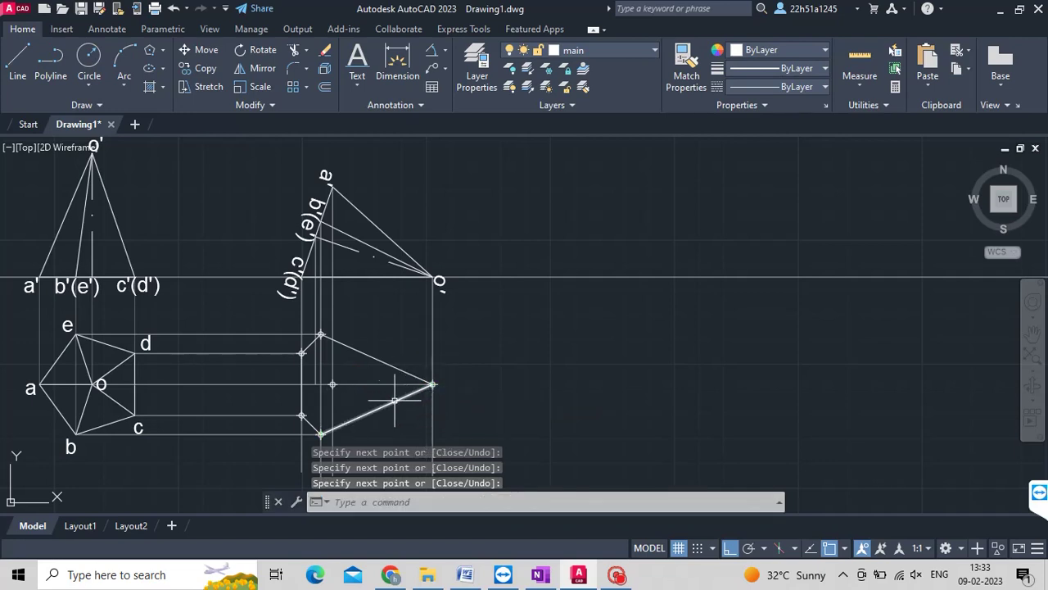
Join the bottom and top corners through the inner base point, and connect that point to the apex.
key("Return")
left_click(321, 433)
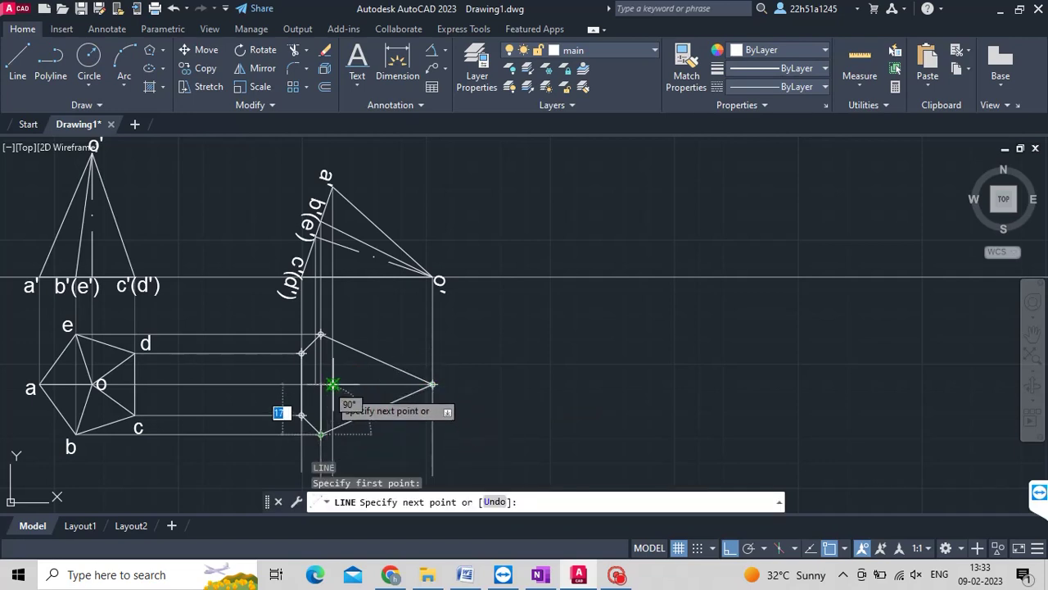
left_click(333, 384)
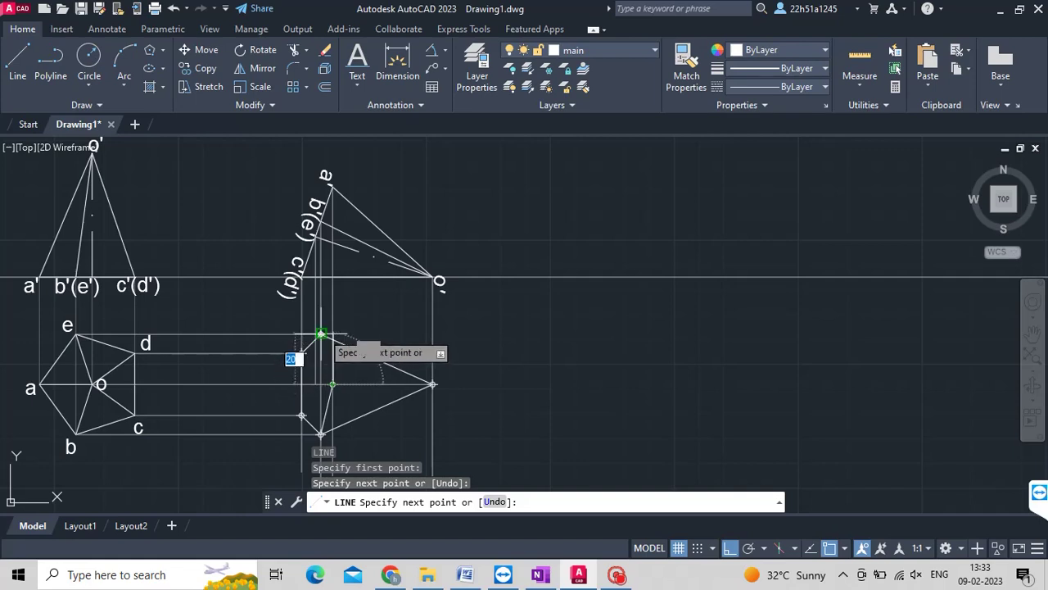
left_click(320, 334)
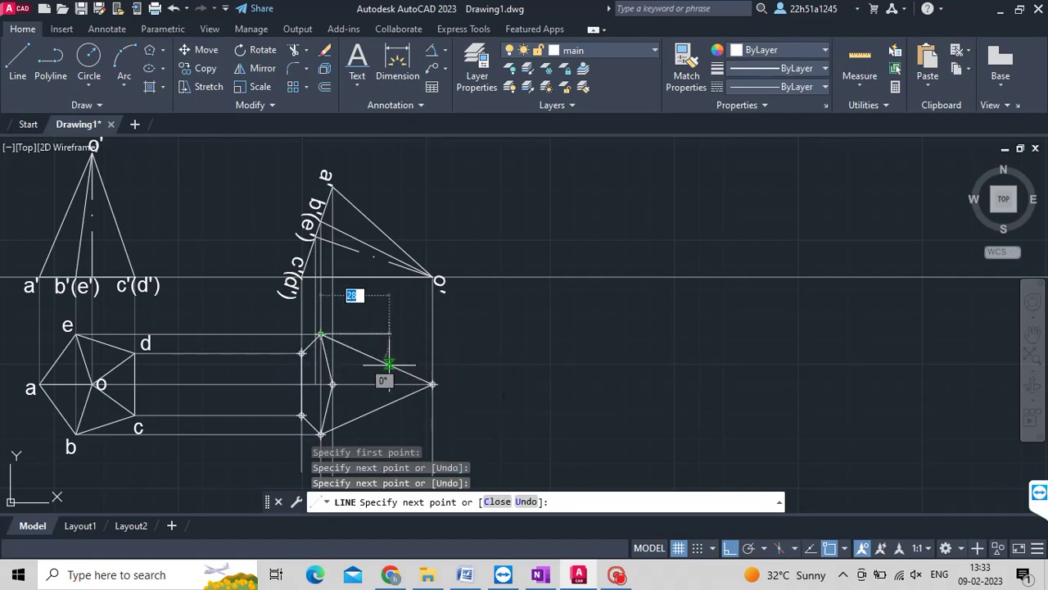
key("Return")
key("Return")
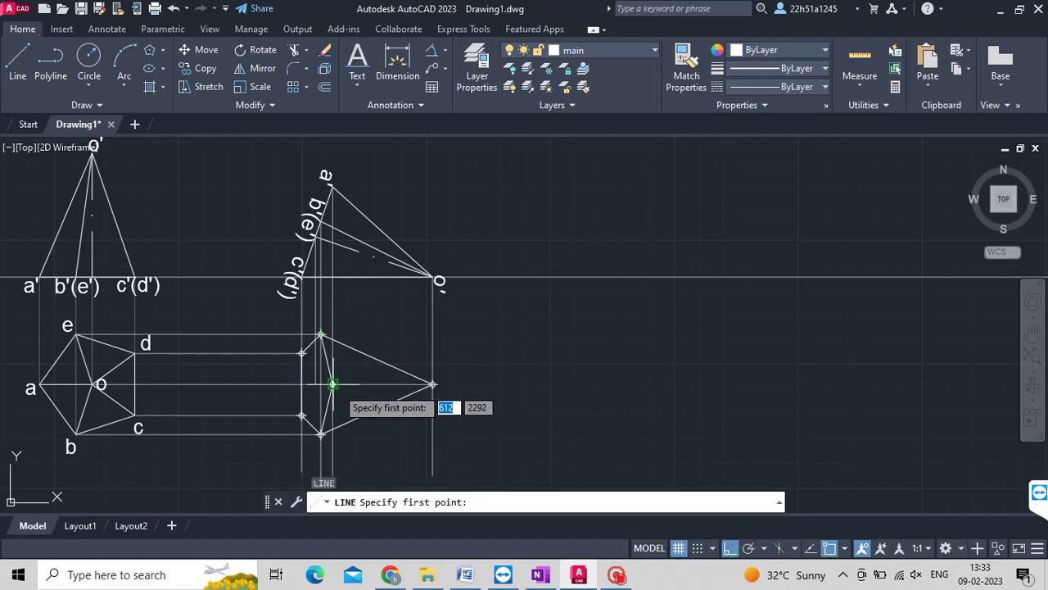
left_click(333, 384)
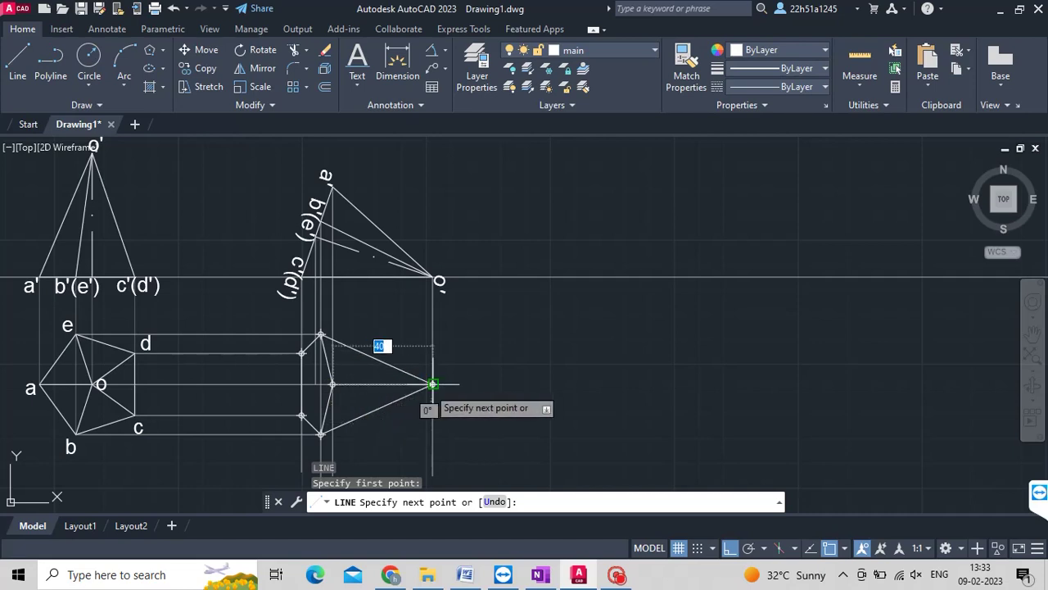
left_click(432, 384)
key("Return")
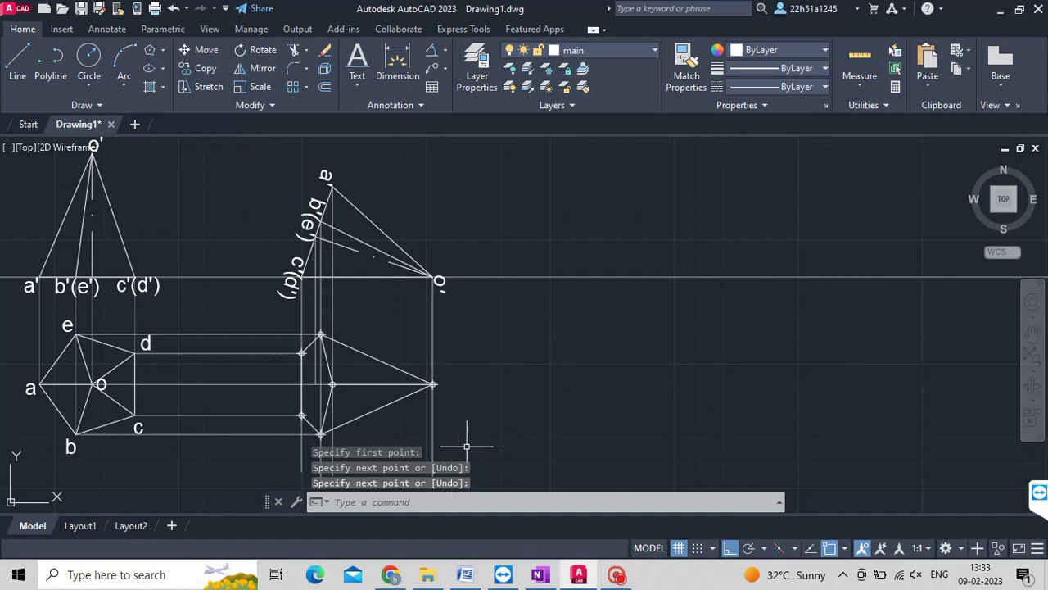
On the hidden layer, draw dashed edges linking the two left base corners to the apex.
middle_click_drag(478, 447, 487, 423)
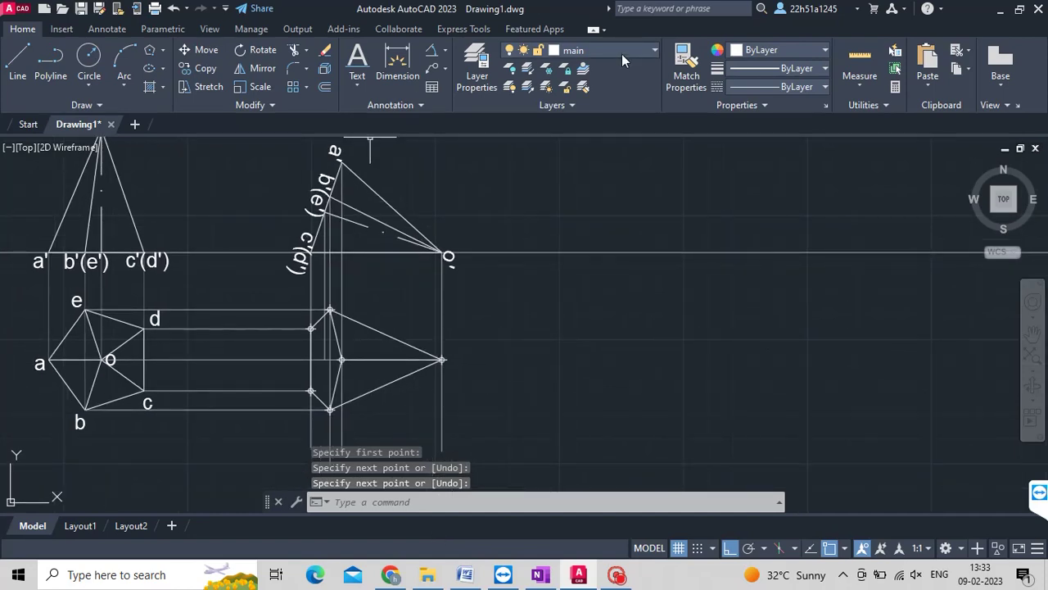
left_click(594, 50)
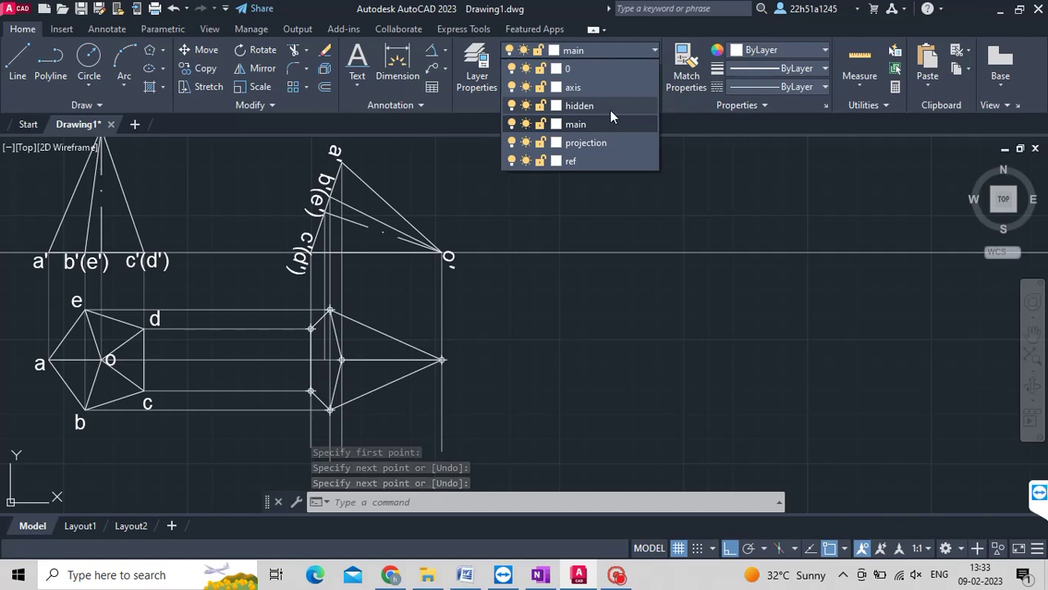
left_click(602, 107)
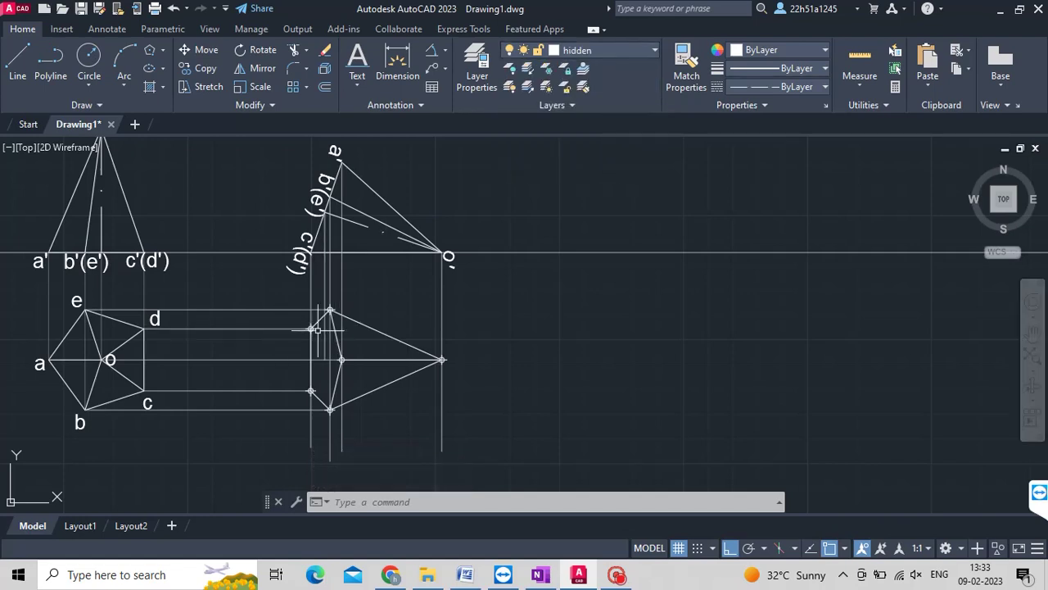
type("l")
key("Return")
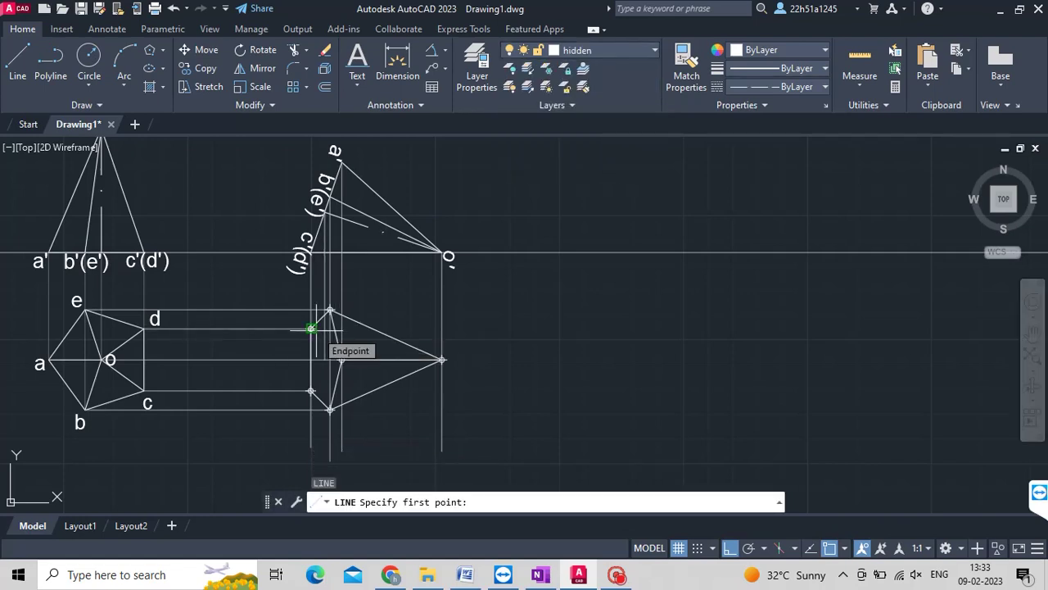
left_click(310, 328)
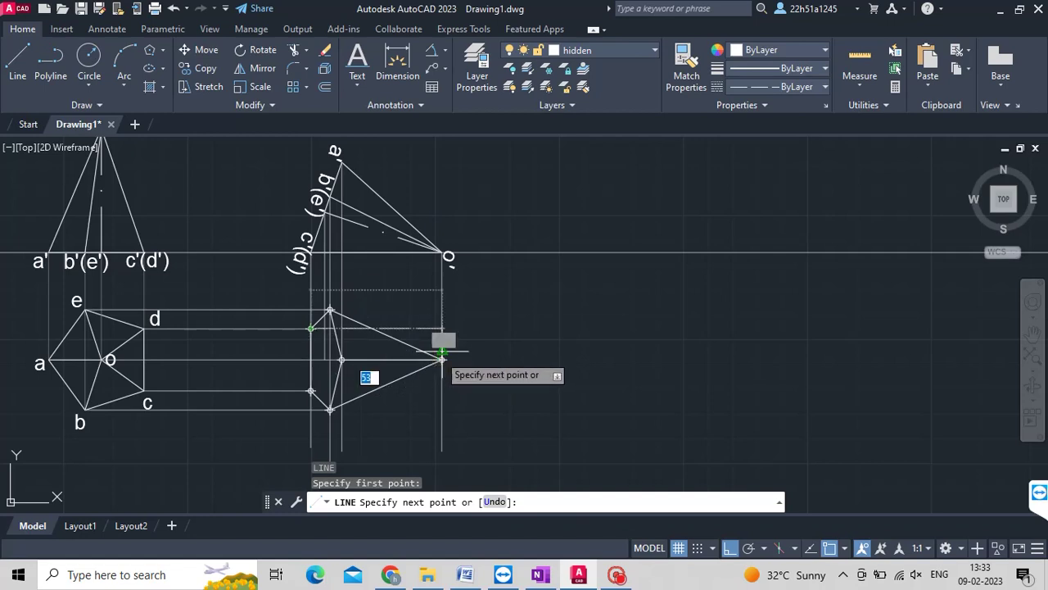
left_click(442, 358)
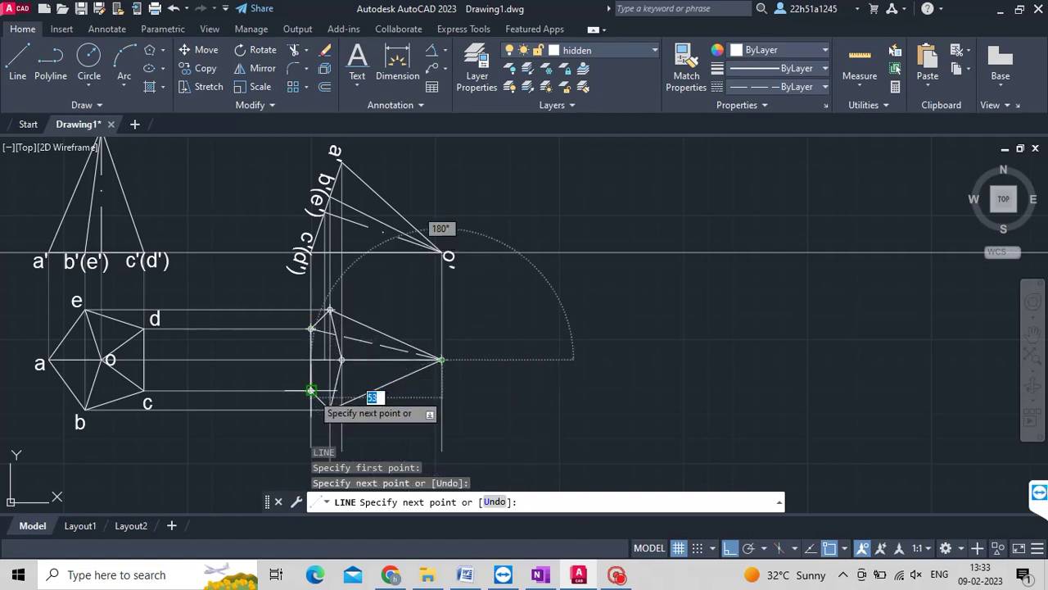
left_click(310, 390)
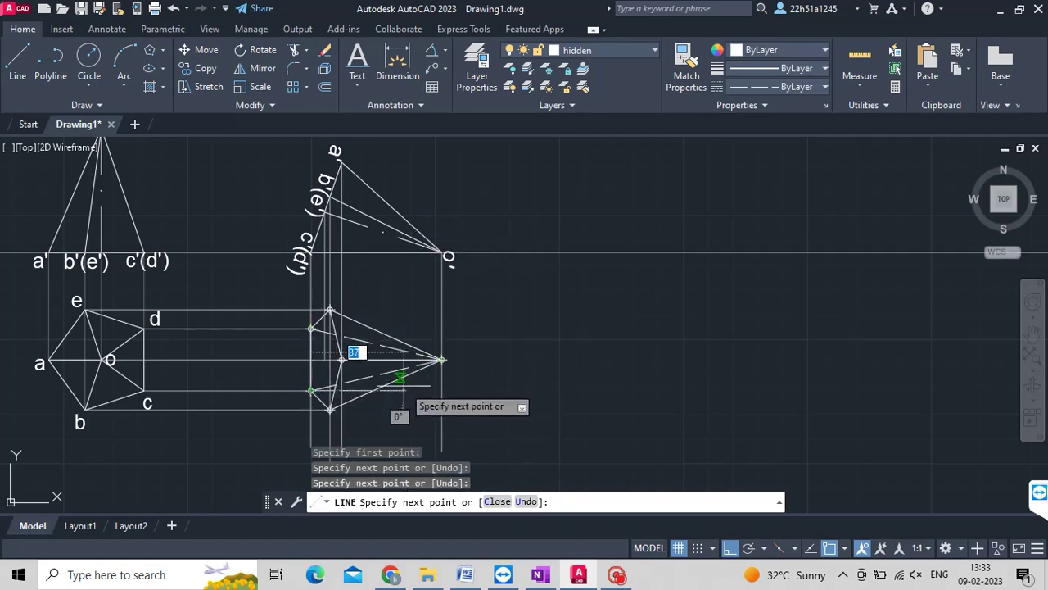
key("Escape")
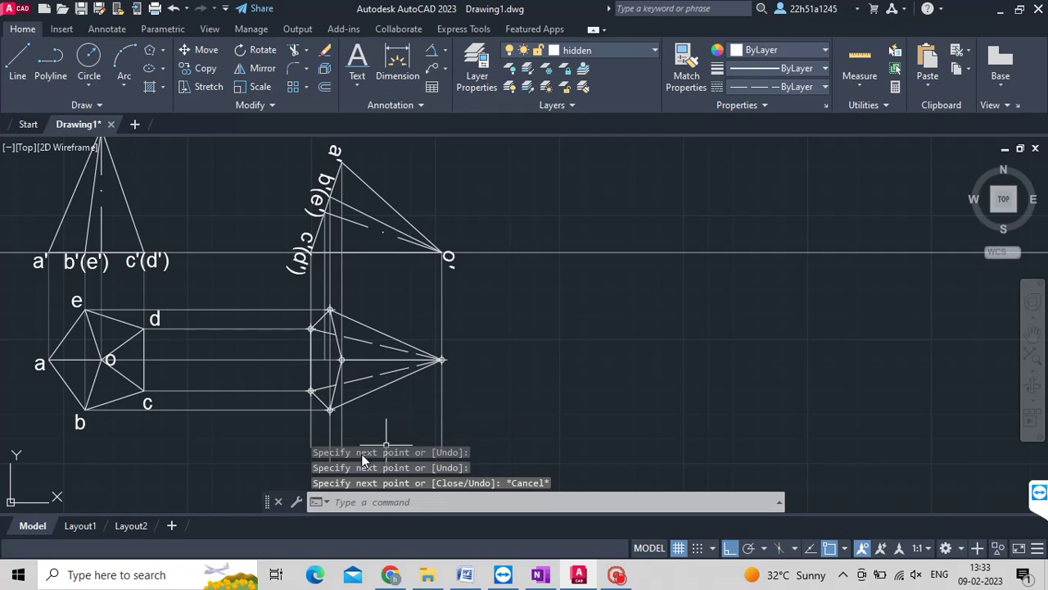
key("ctrl+v")
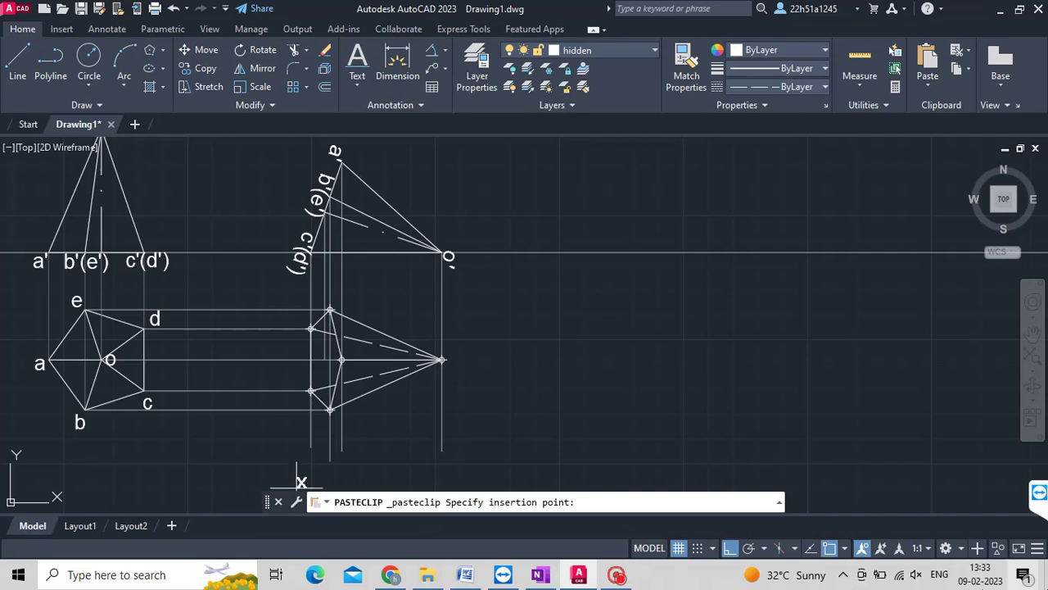
Turn off object snap and paste x labels at the first vertex, lower corner and upper-left corner.
left_click(831, 549)
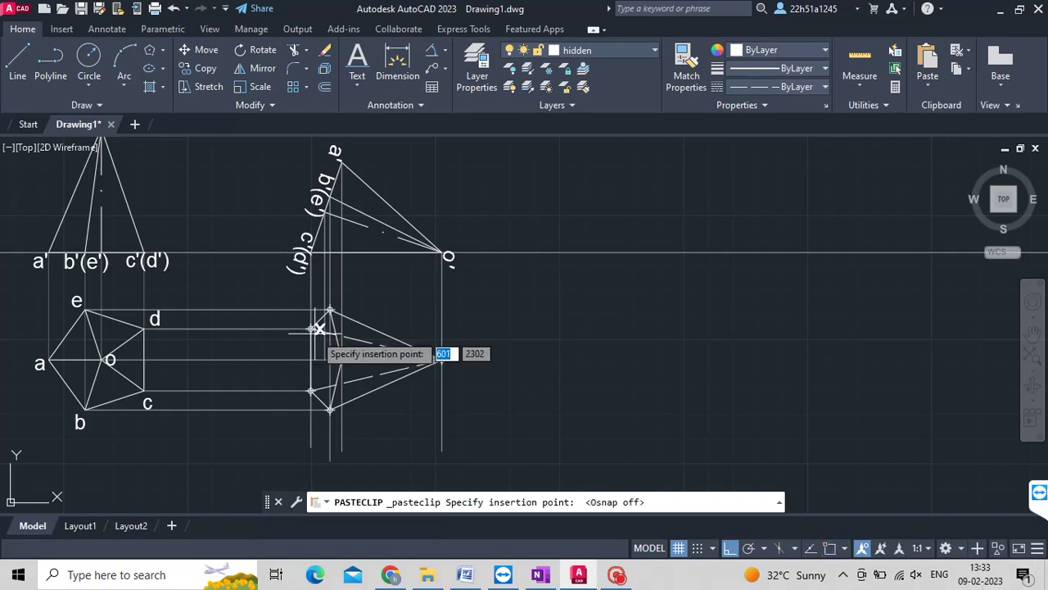
left_click(294, 398)
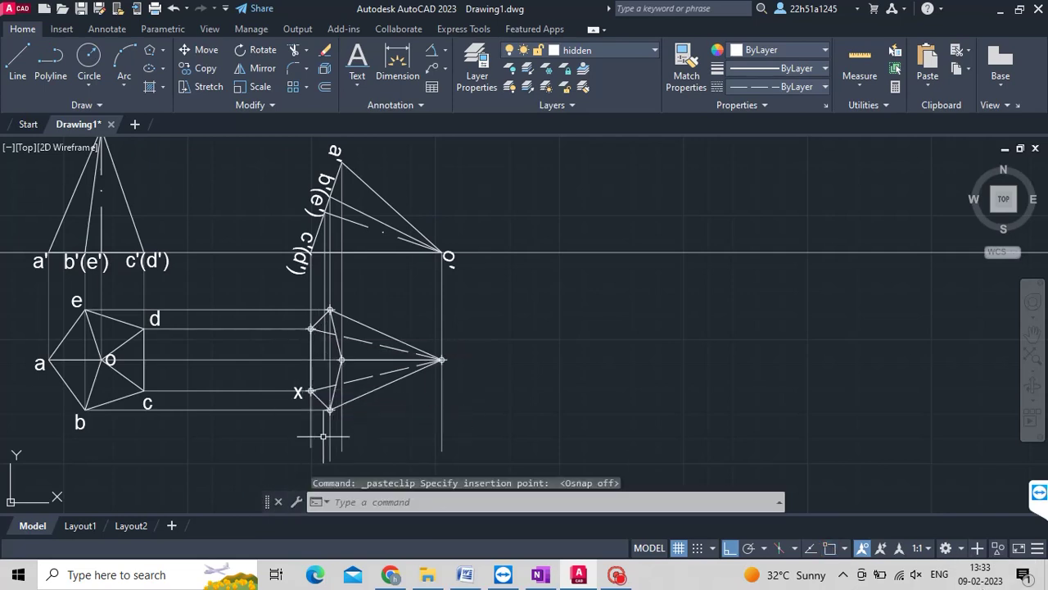
key("ctrl+v")
left_click(310, 432)
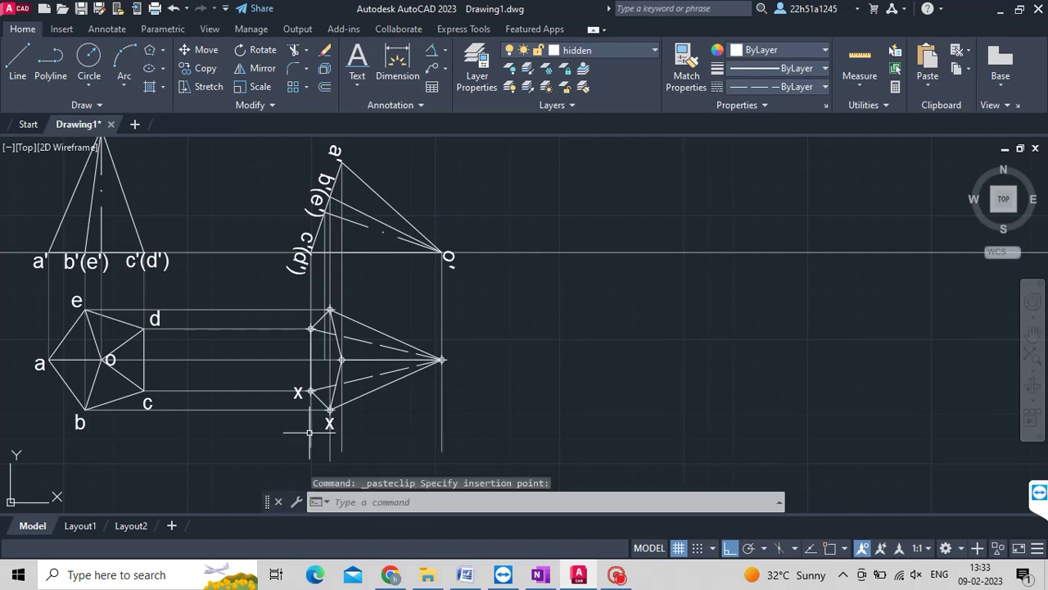
key("ctrl+v")
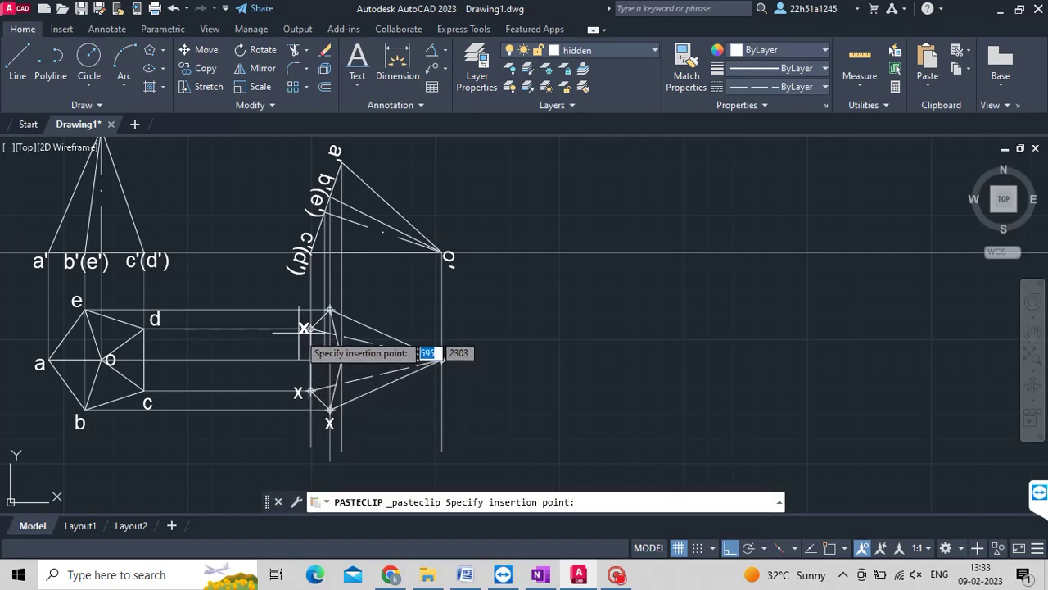
left_click(295, 330)
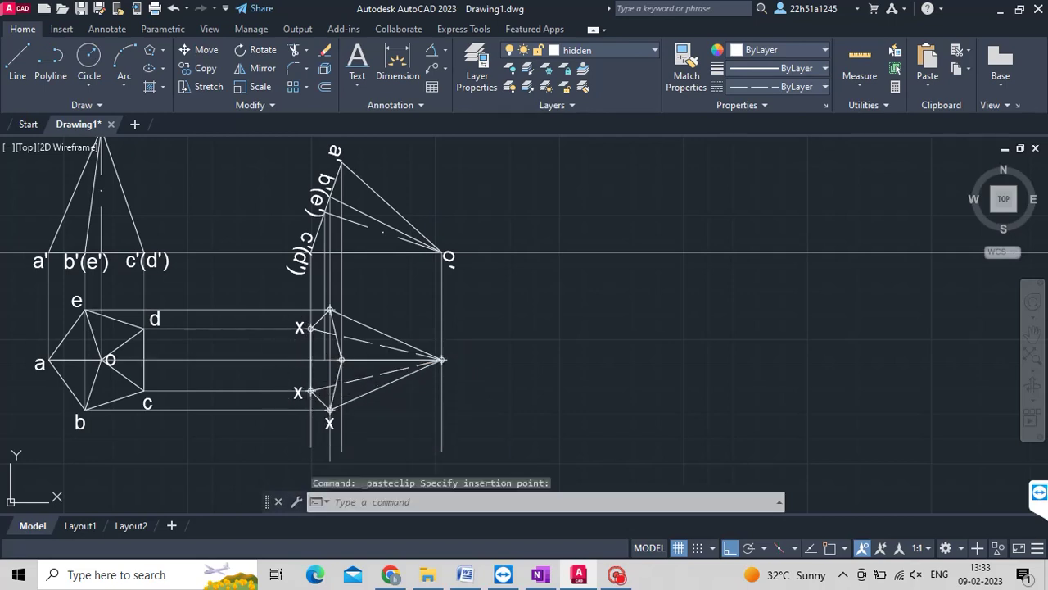
key("ctrl+v")
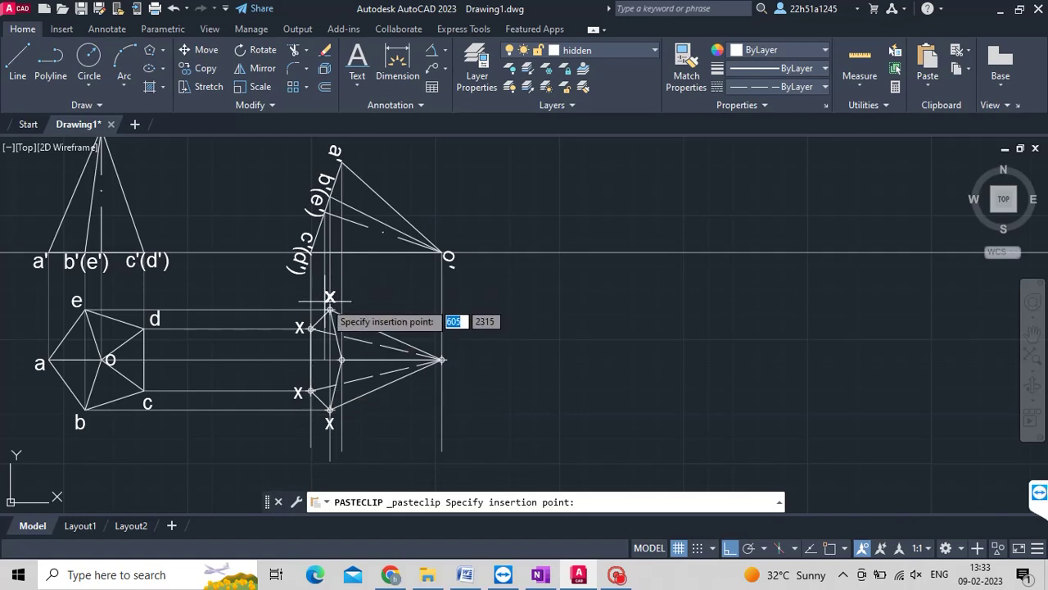
Add x labels at the top vertex, inner corner and apex, then open the apex label for editing.
left_click(329, 310)
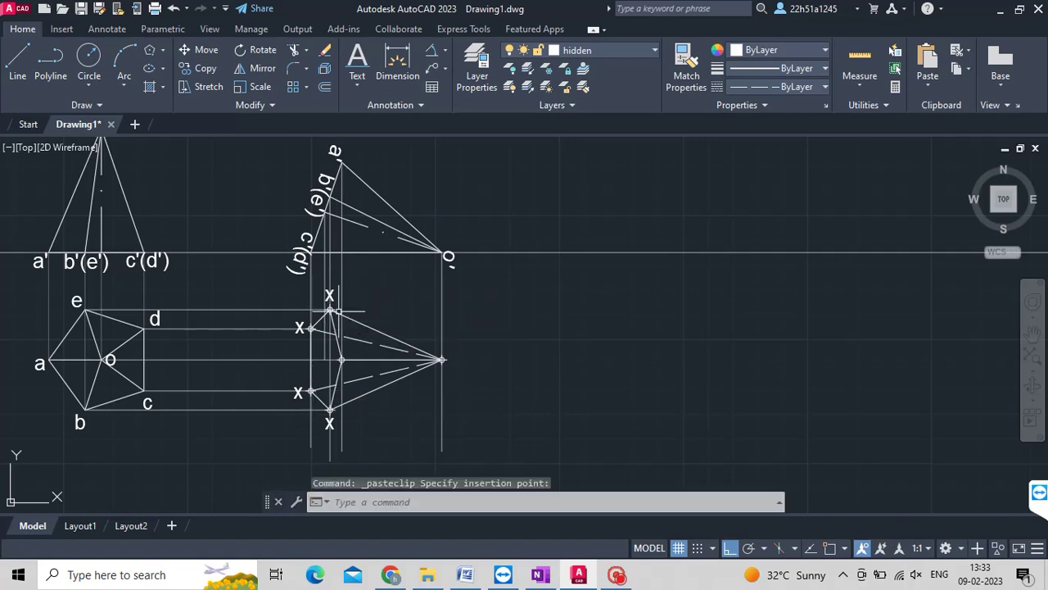
key("ctrl+v")
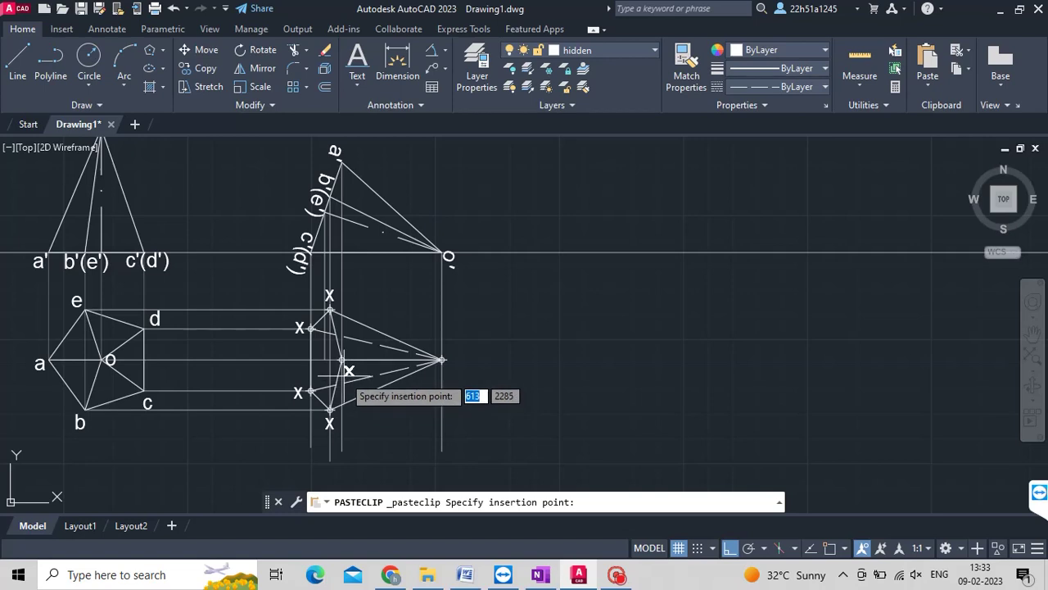
left_click(348, 373)
key("ctrl+v")
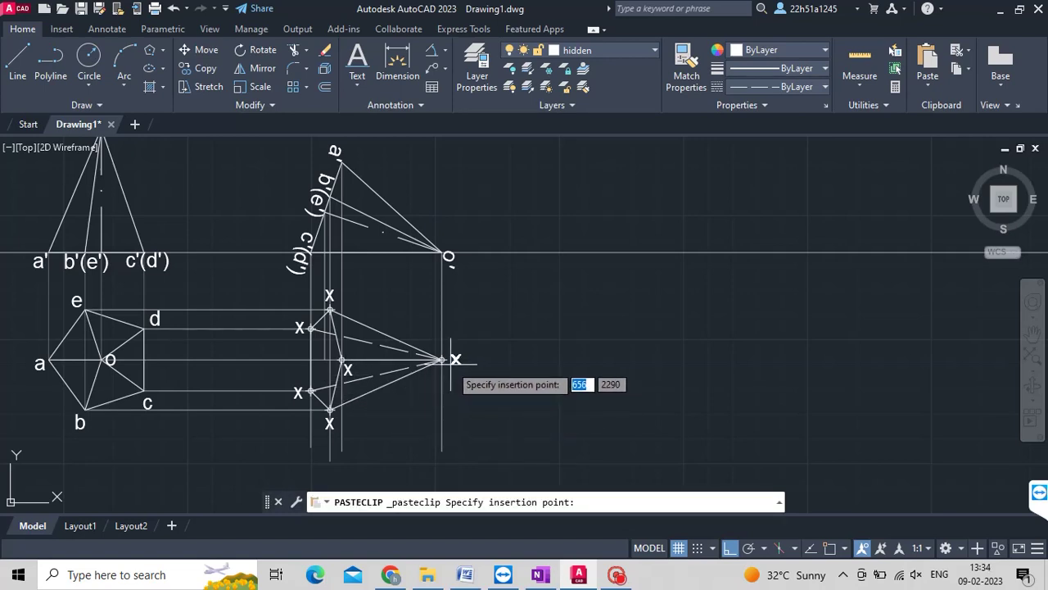
left_click(450, 361)
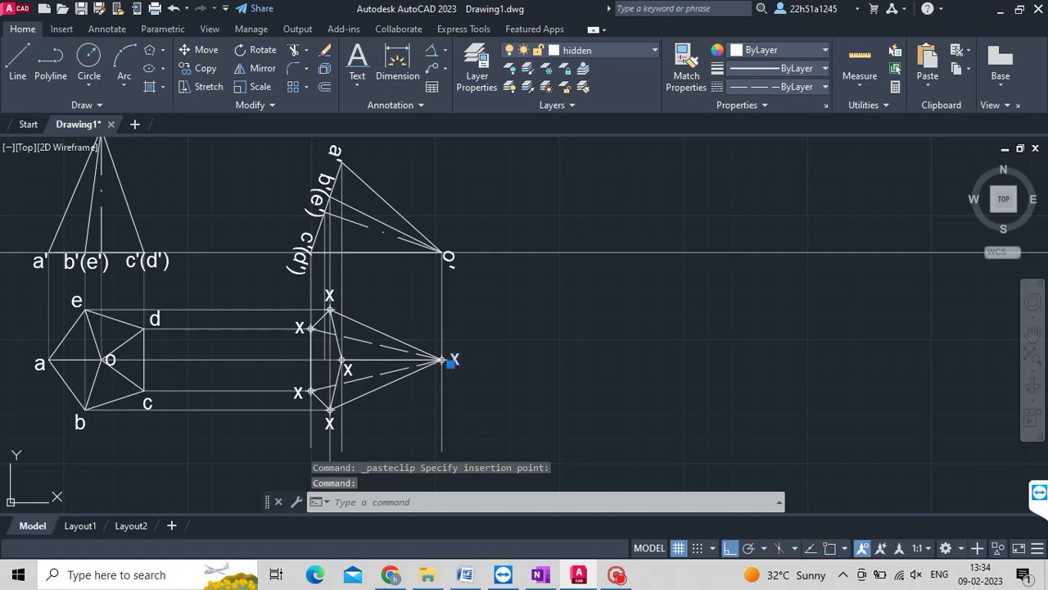
double_click(452, 361)
Change the apex label to o1 and rename the upper-left x label to d1.
type("o1")
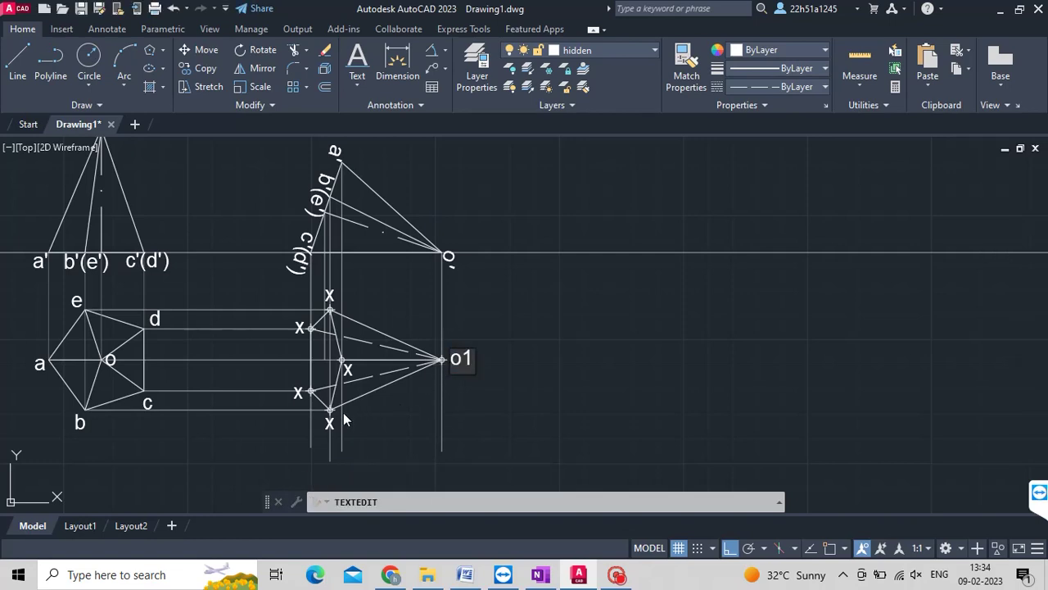
left_click(331, 424)
type("b1")
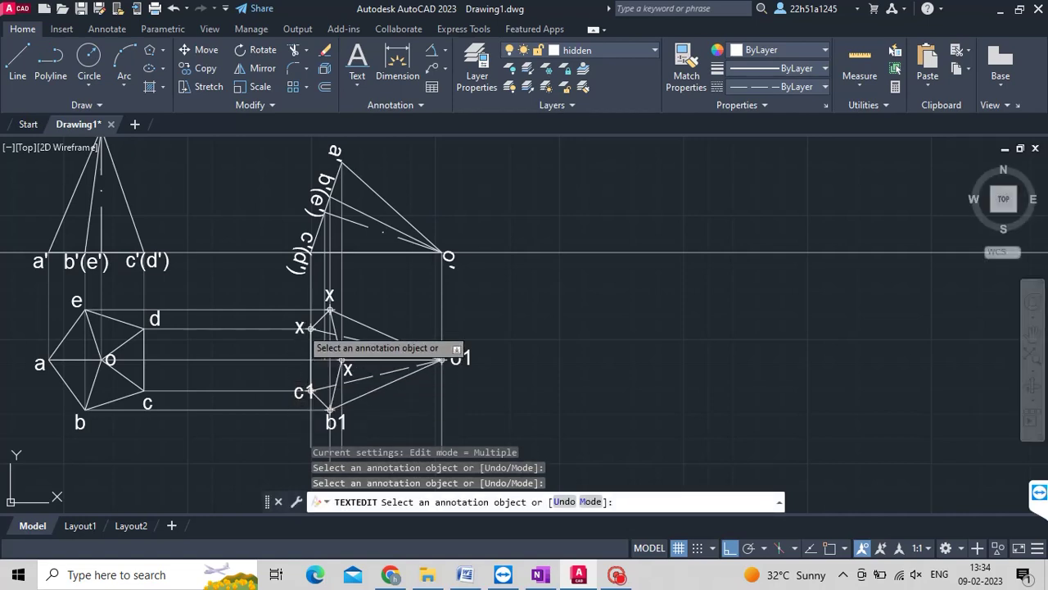
left_click(300, 327)
type("d")
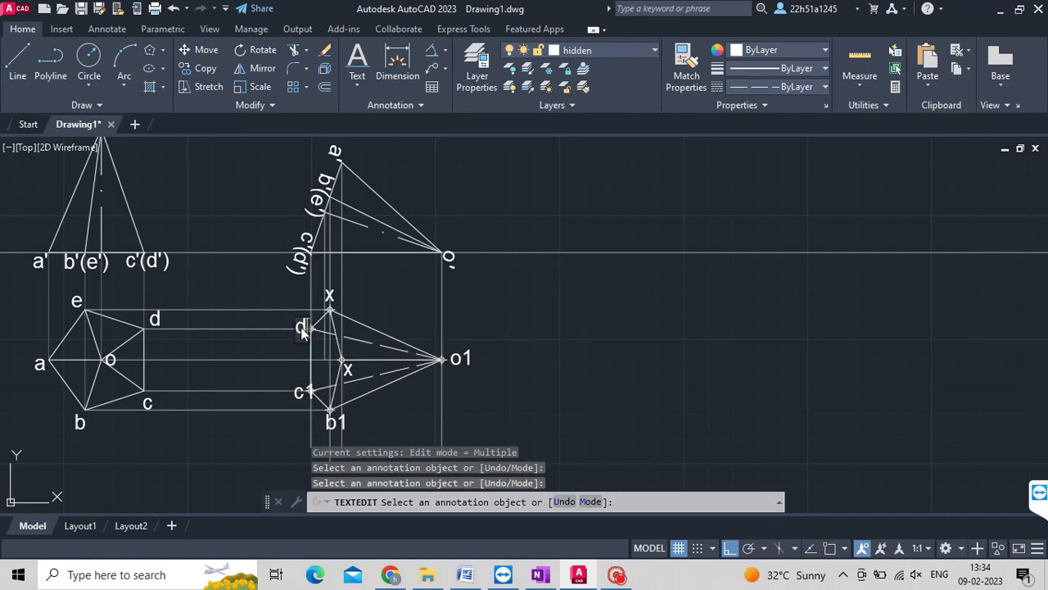
type("1")
key("Return")
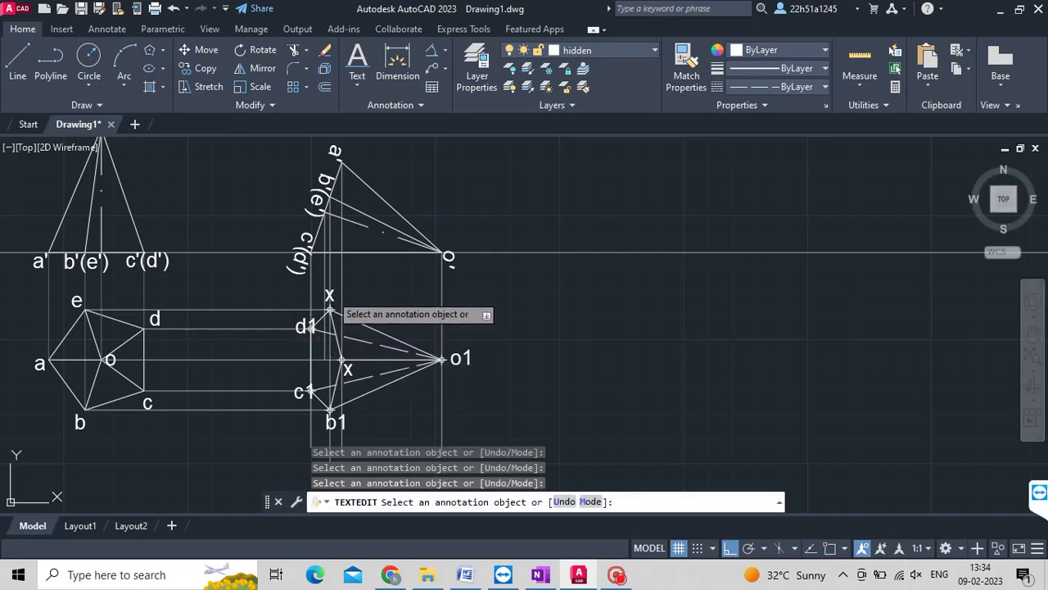
Rename the top x label to e1, end text editing, and select the c1 label.
left_click(330, 297)
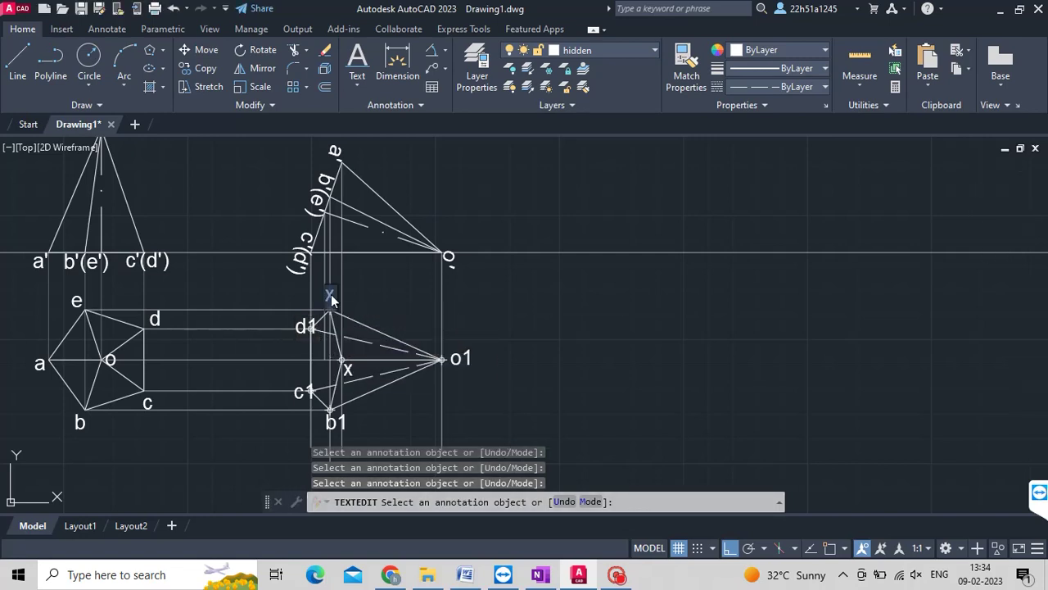
type("e1")
key("Return")
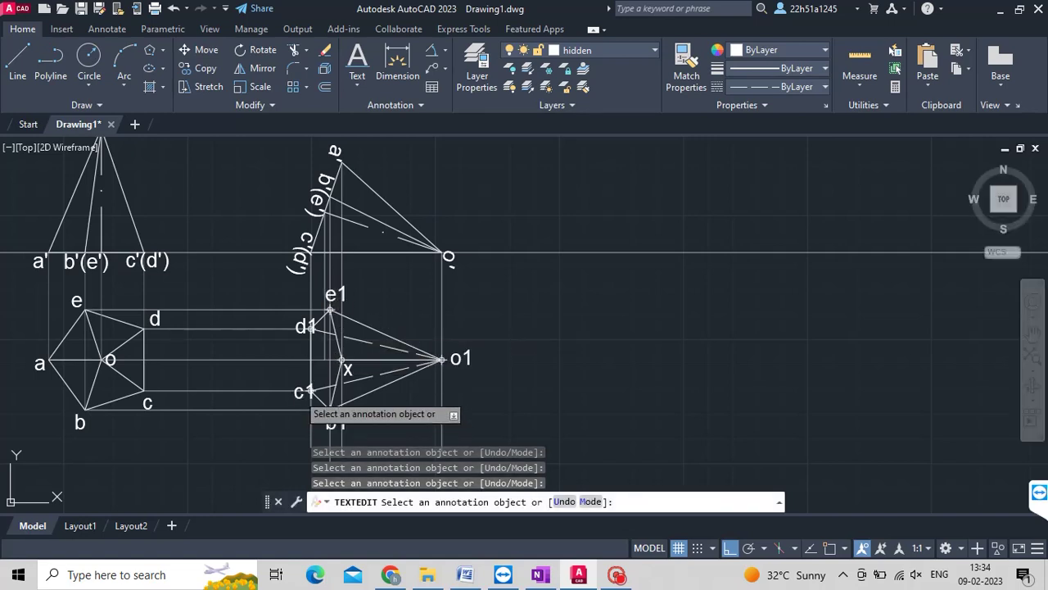
key("Escape")
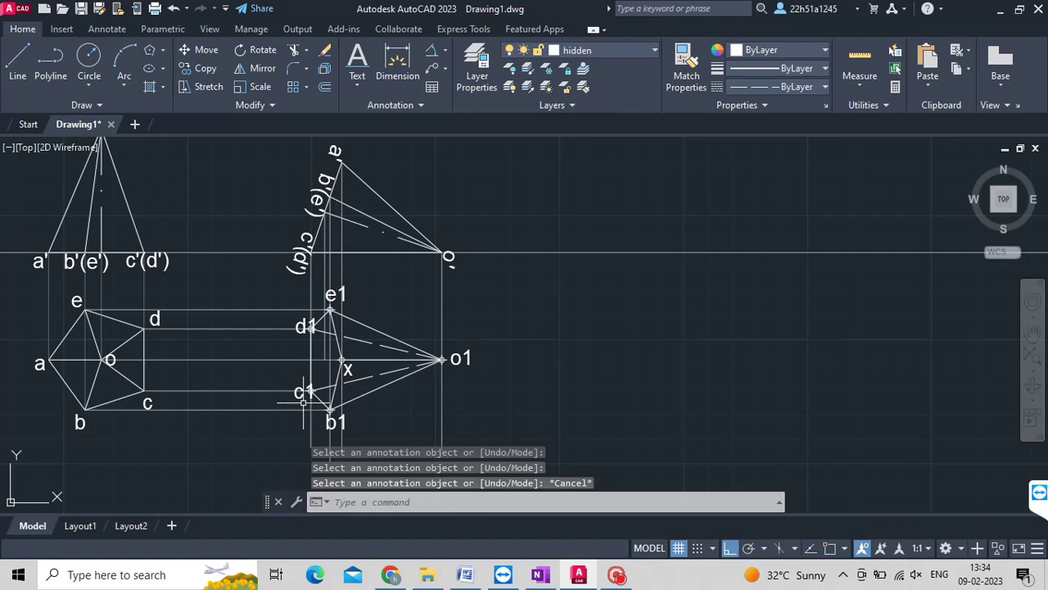
left_click(300, 395)
Shift the c1 and d1 labels slightly left, clear of the lines.
left_click(294, 397)
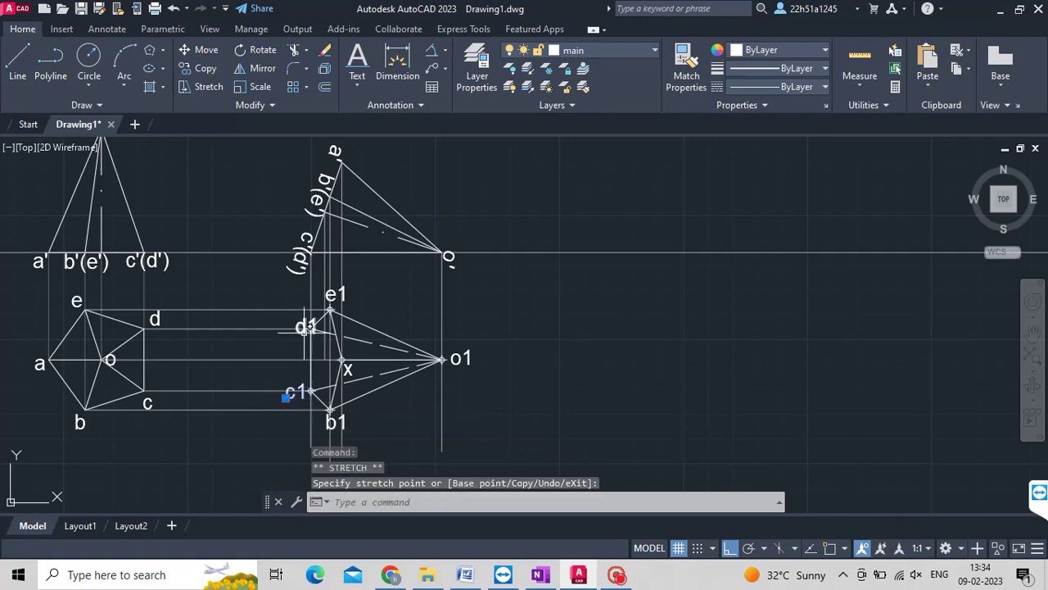
left_click(305, 328)
left_click(295, 332)
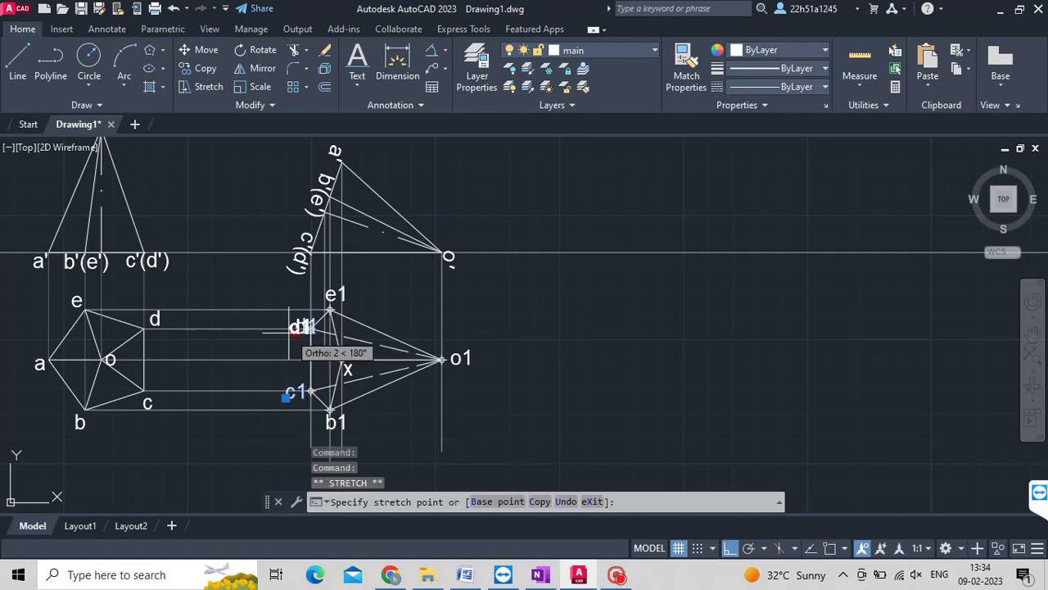
left_click(289, 331)
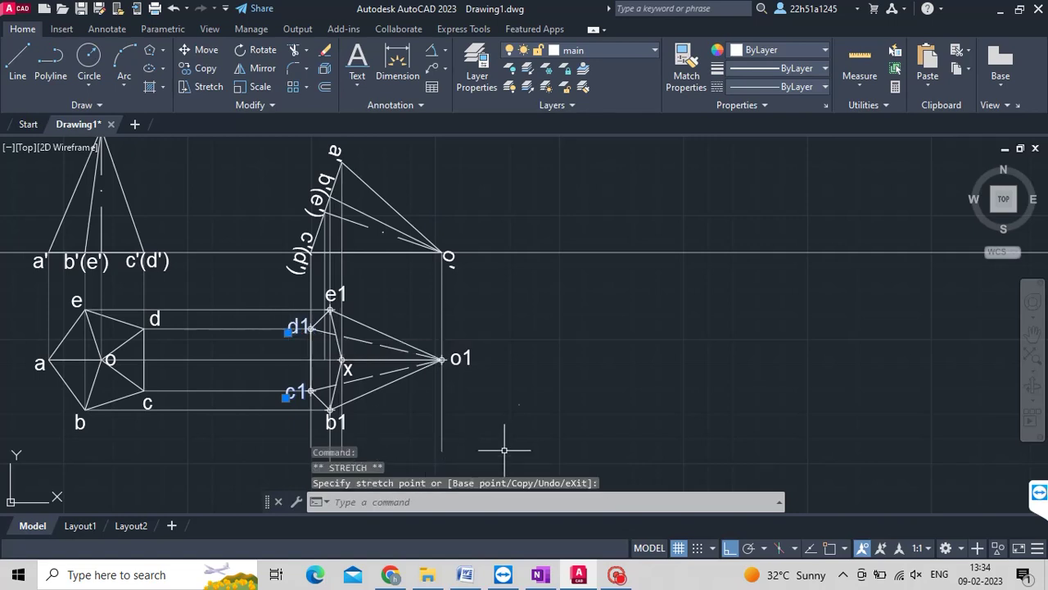
Zoom out, choose the ref layer and turn object snap back on.
middle_click_drag(525, 401, 484, 386)
scroll(463, 391, "down", 2)
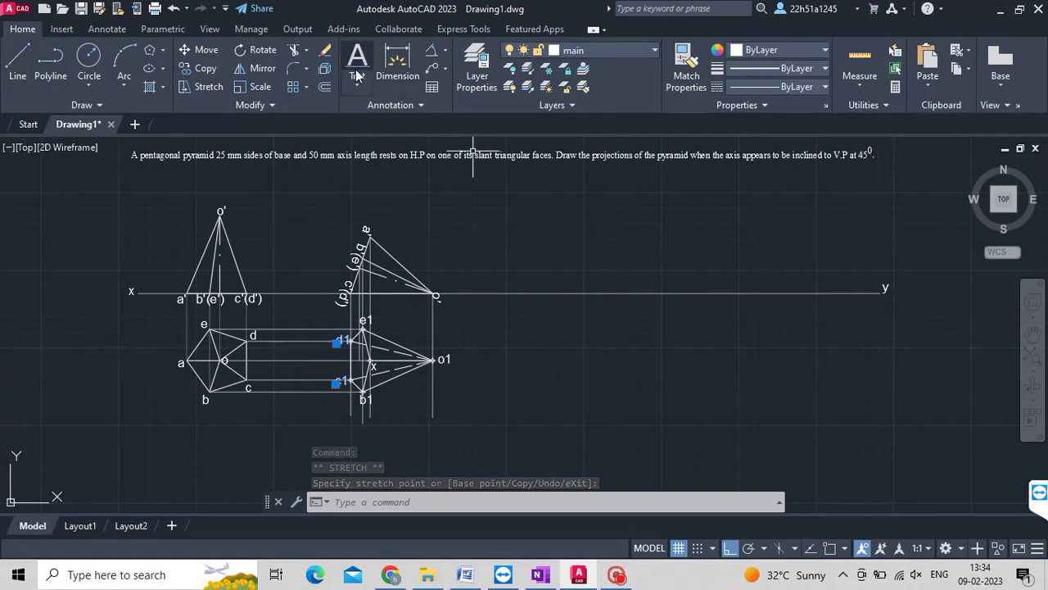
left_click(576, 50)
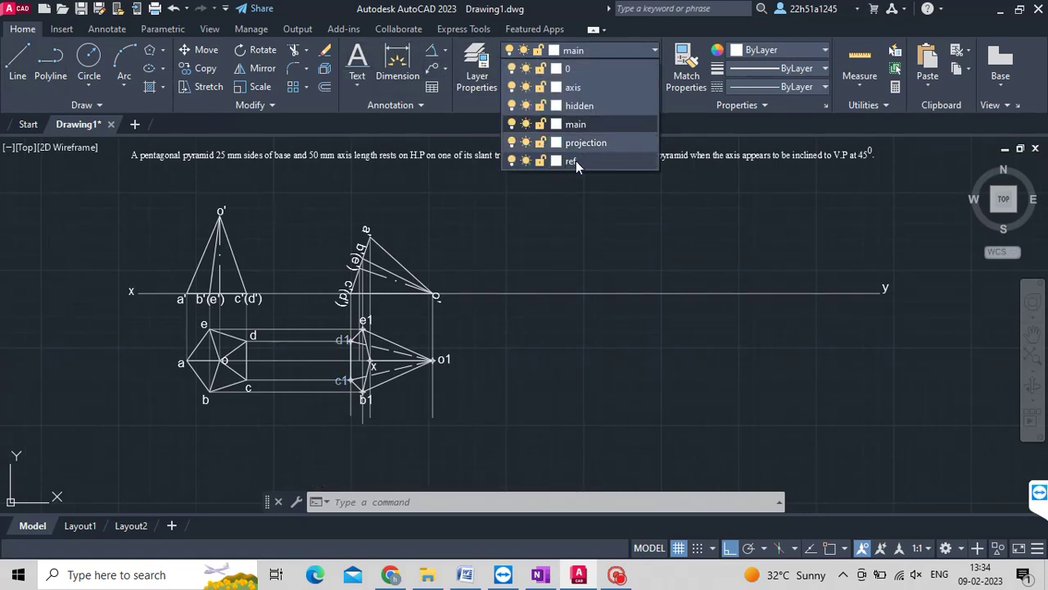
left_click(575, 161)
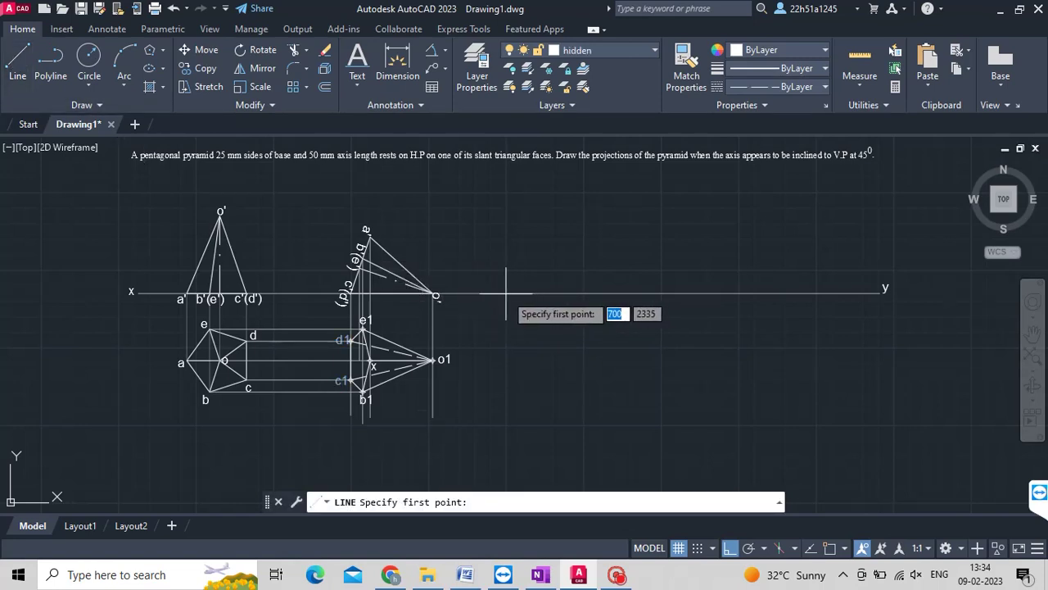
left_click(830, 547)
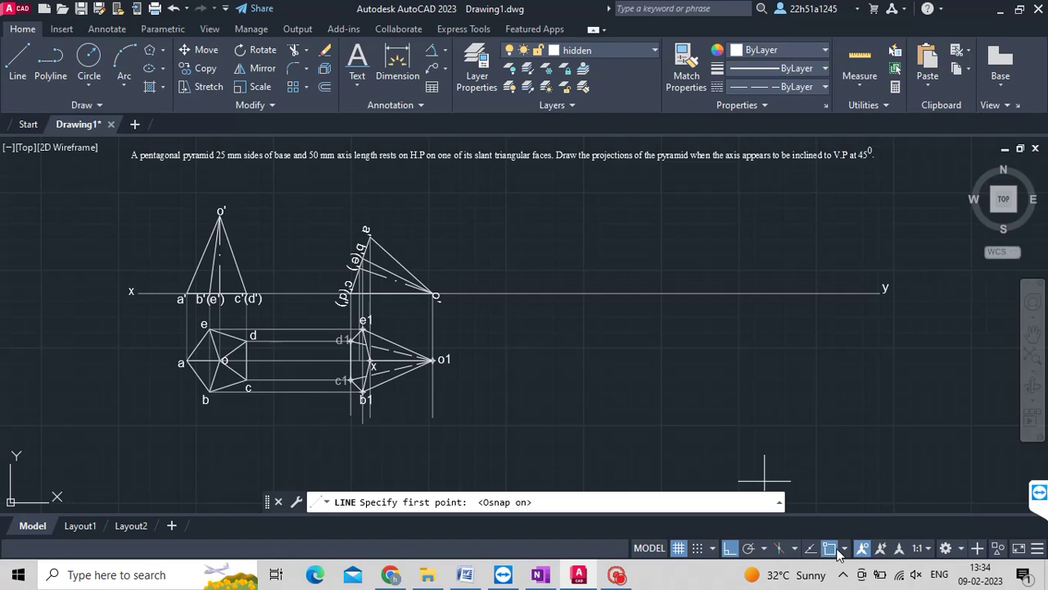
left_click(497, 293)
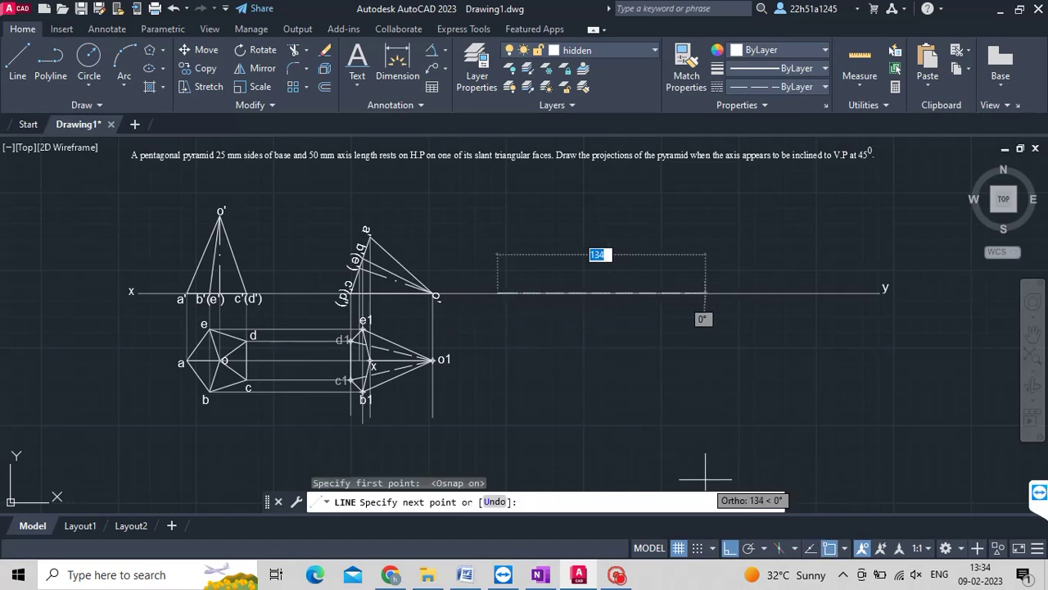
key("F8")
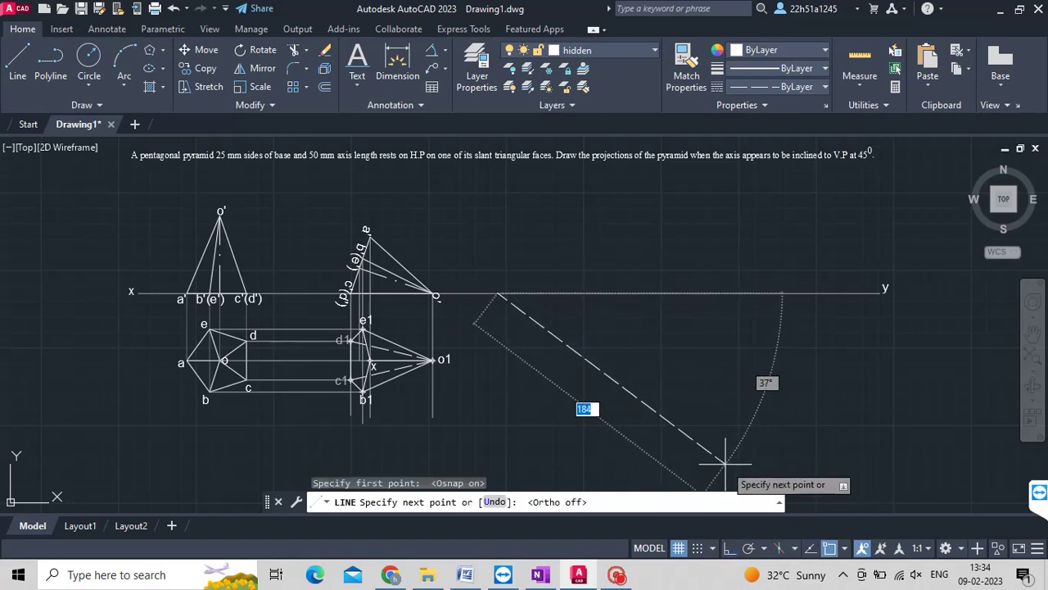
key("Escape")
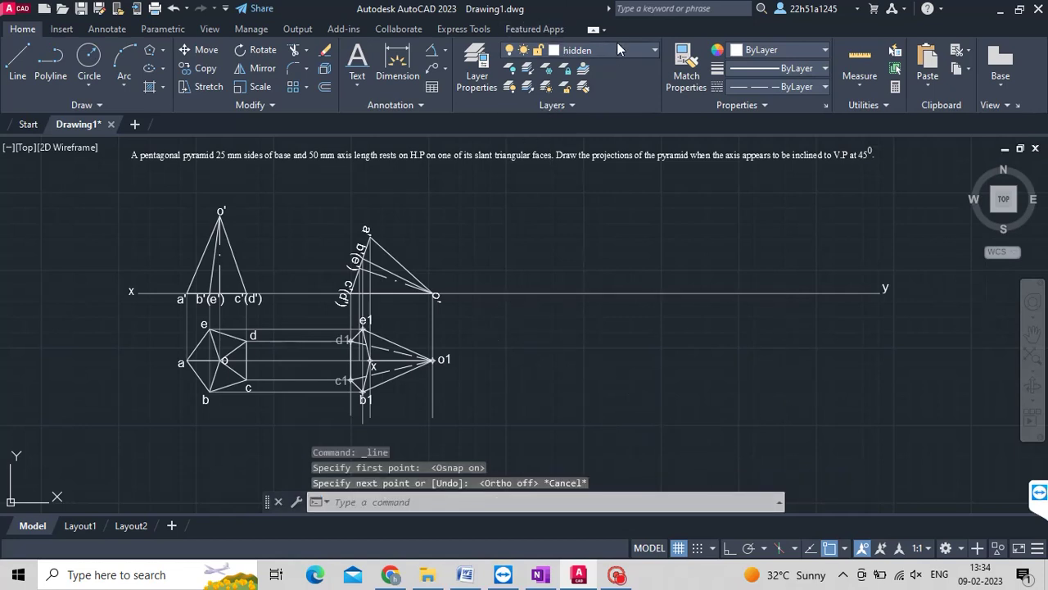
left_click(617, 46)
On the ref layer, draw a line from the x-y line descending at 45°.
left_click(571, 161)
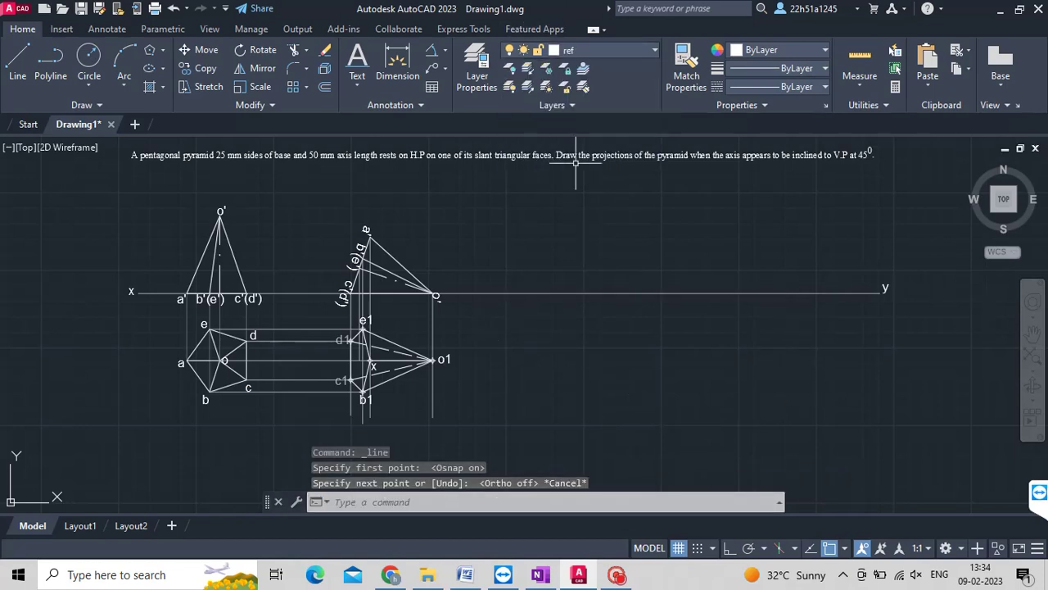
left_click(18, 59)
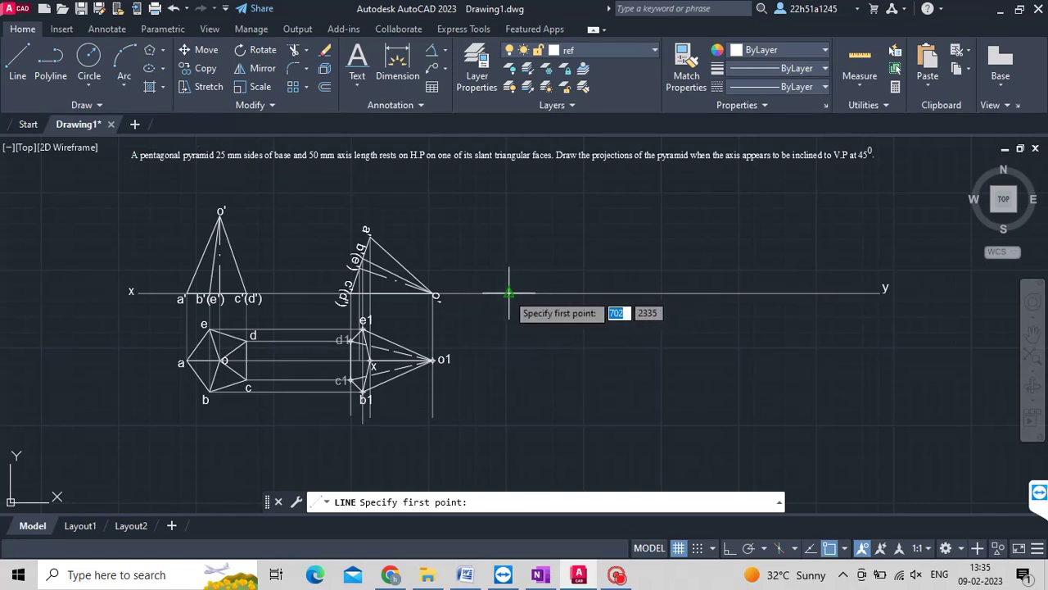
left_click(509, 291)
type("45")
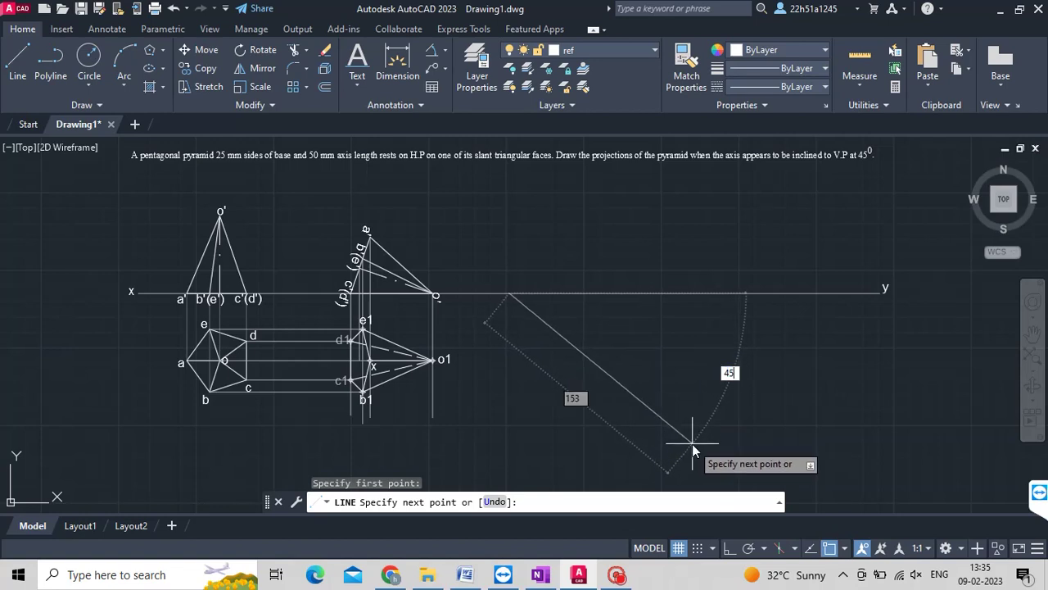
key("Return")
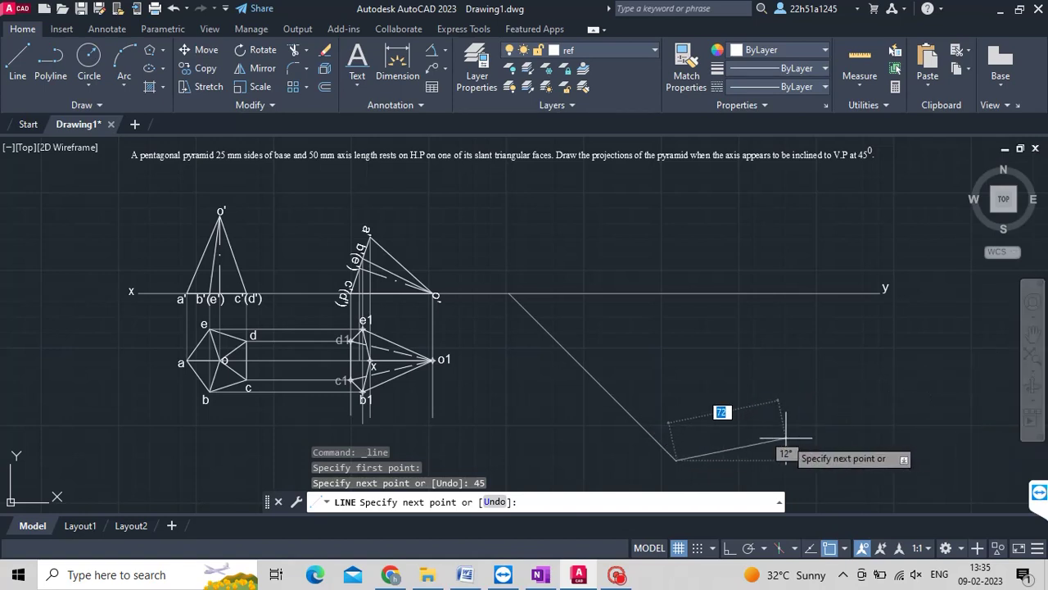
key("ctrl+z")
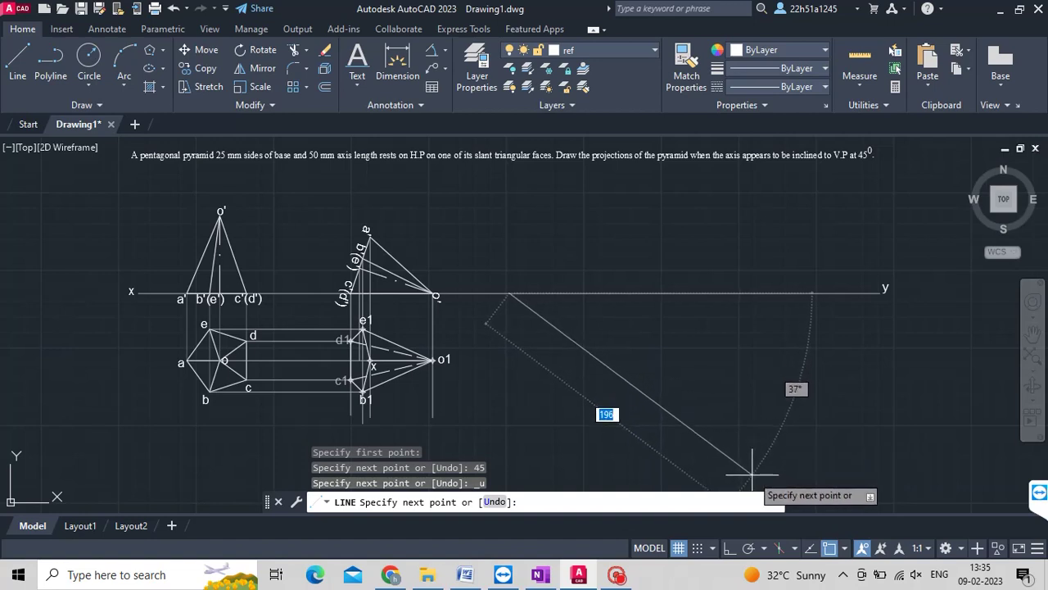
key("Tab")
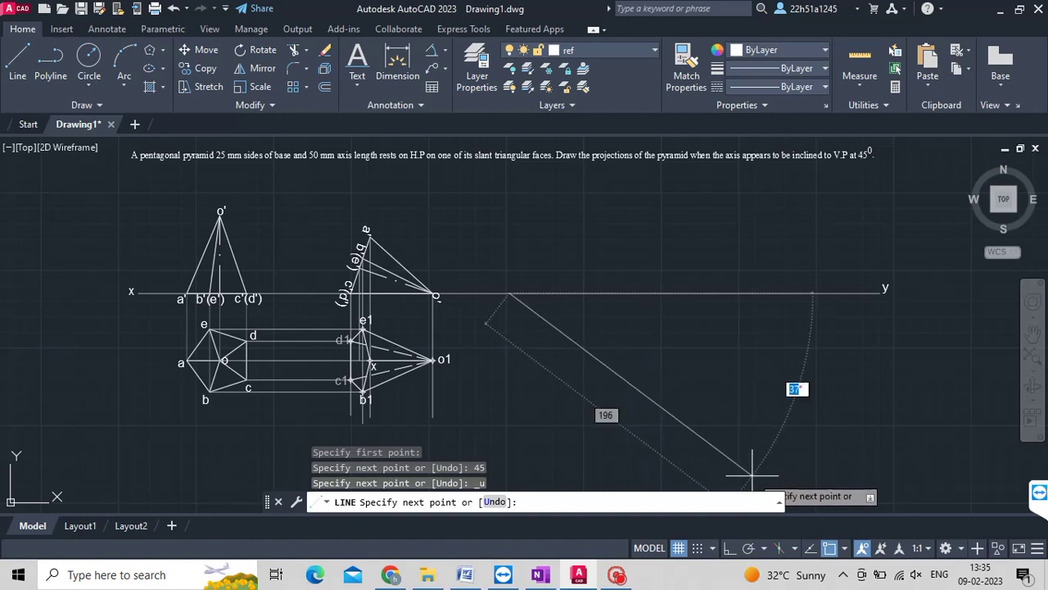
type("45")
key("Return")
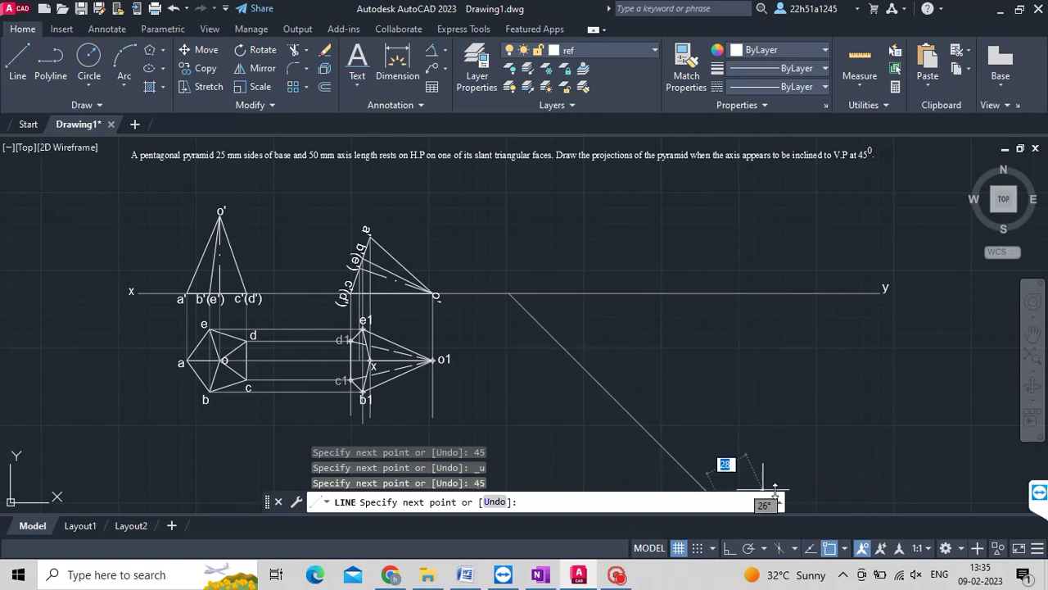
key("Escape")
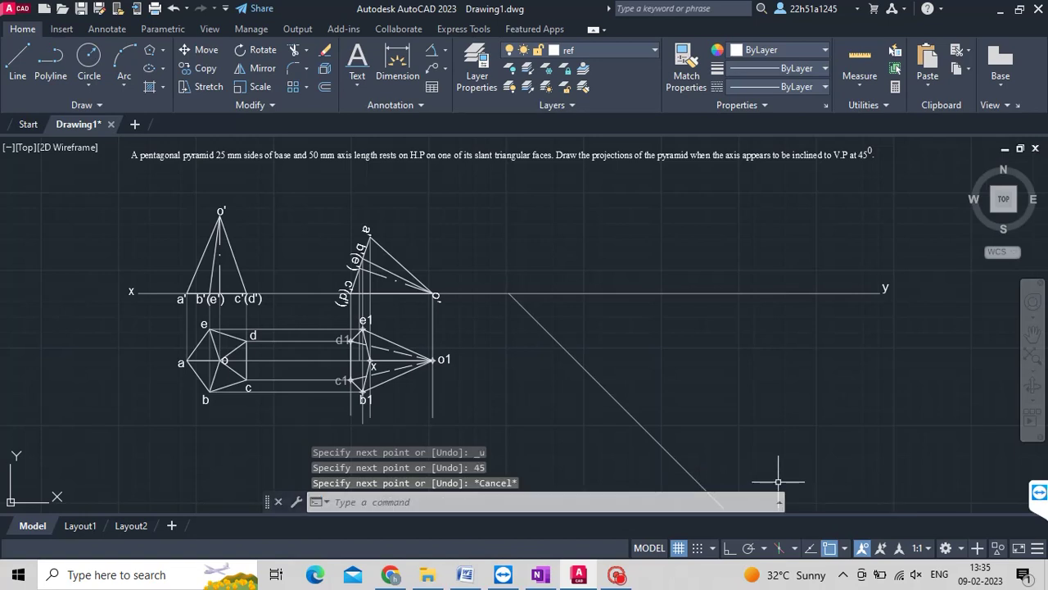
middle_click_drag(778, 482, 795, 377)
type("PO")
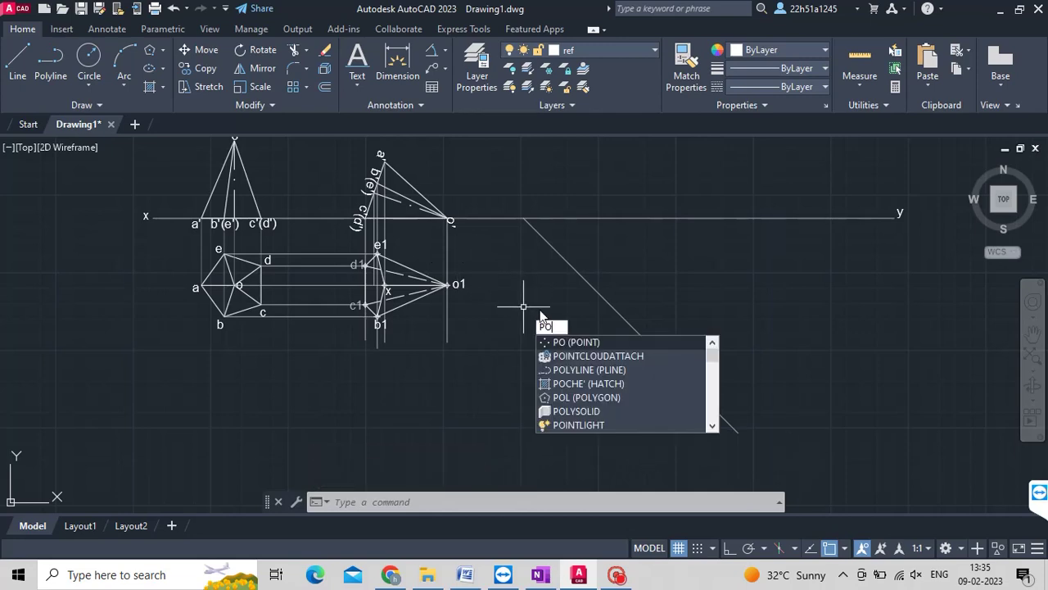
Place a point on the 45° line and draw a radius-50 circle centred there.
left_click(582, 344)
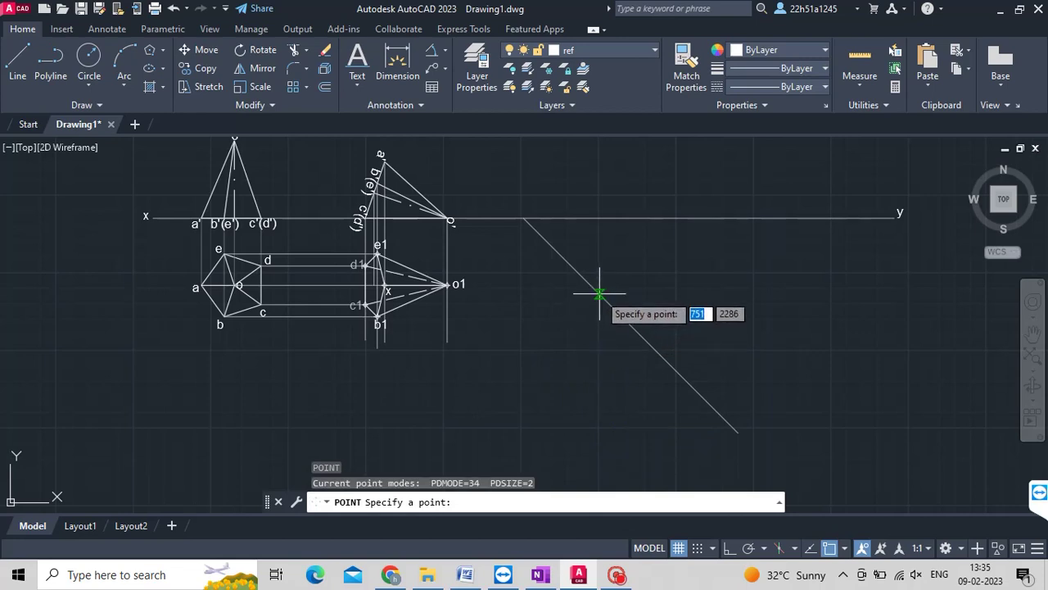
left_click(92, 77)
left_click(113, 122)
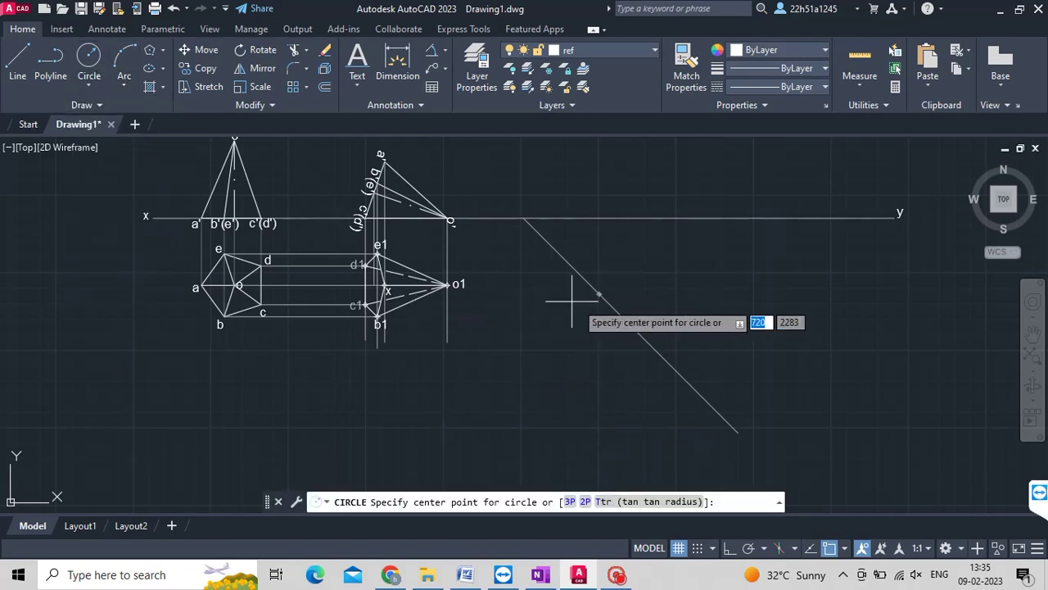
left_click(599, 293)
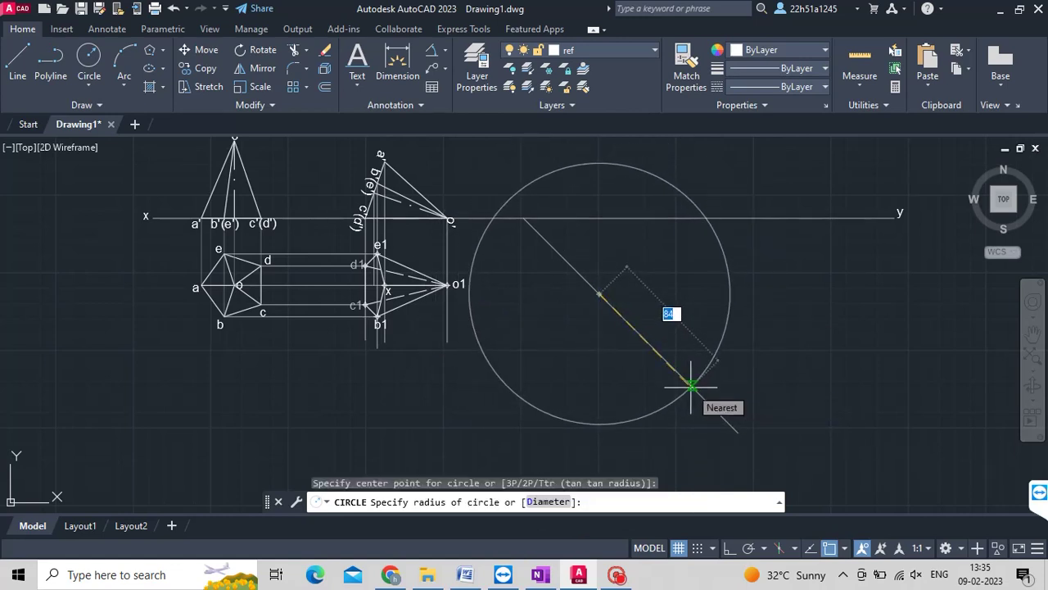
type("50")
key("Return")
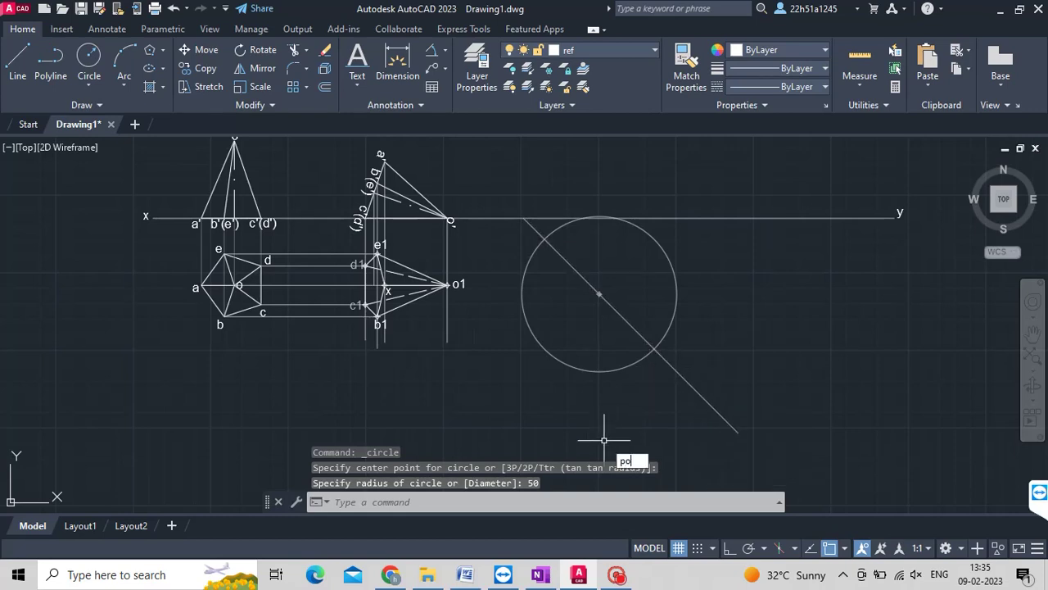
Mark the circle's lower crossing with the 45° line and draw a horizontal line from it.
key("Return")
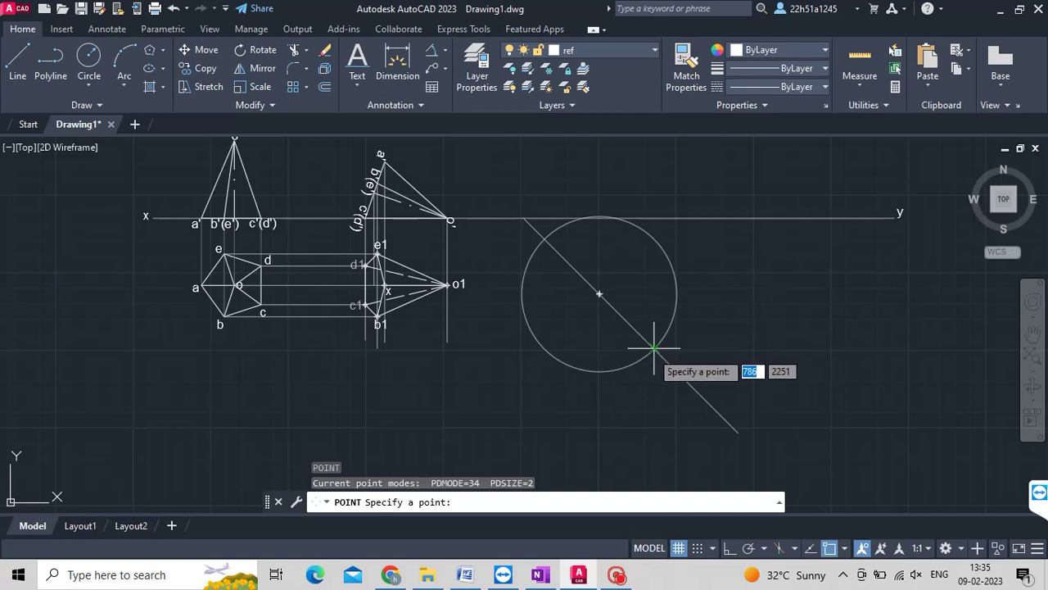
left_click(653, 349)
scroll(654, 387, "up", 5)
scroll(653, 383, "down", 6)
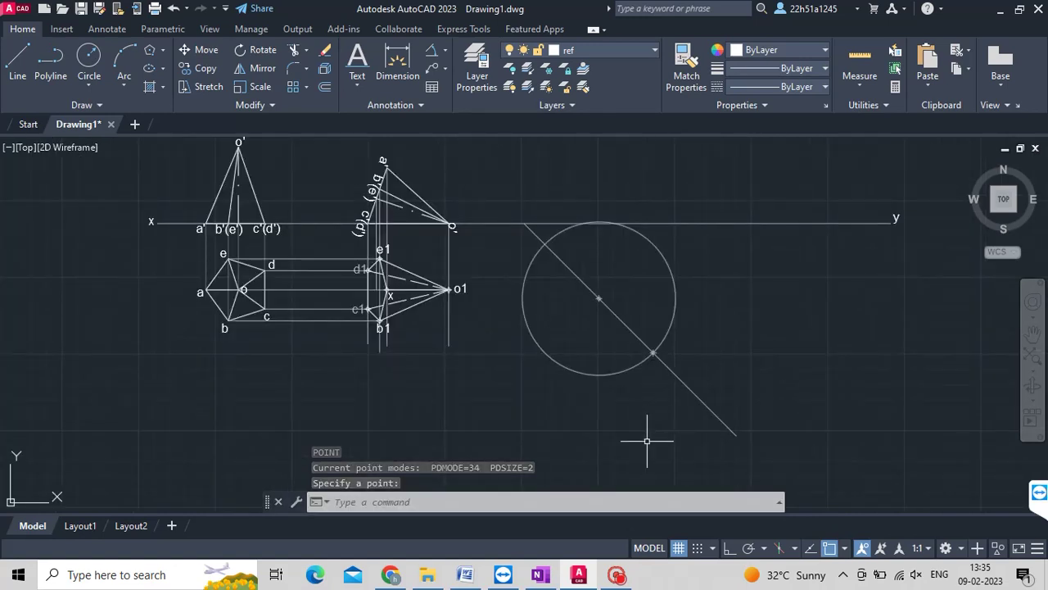
left_click(18, 65)
left_click(653, 353)
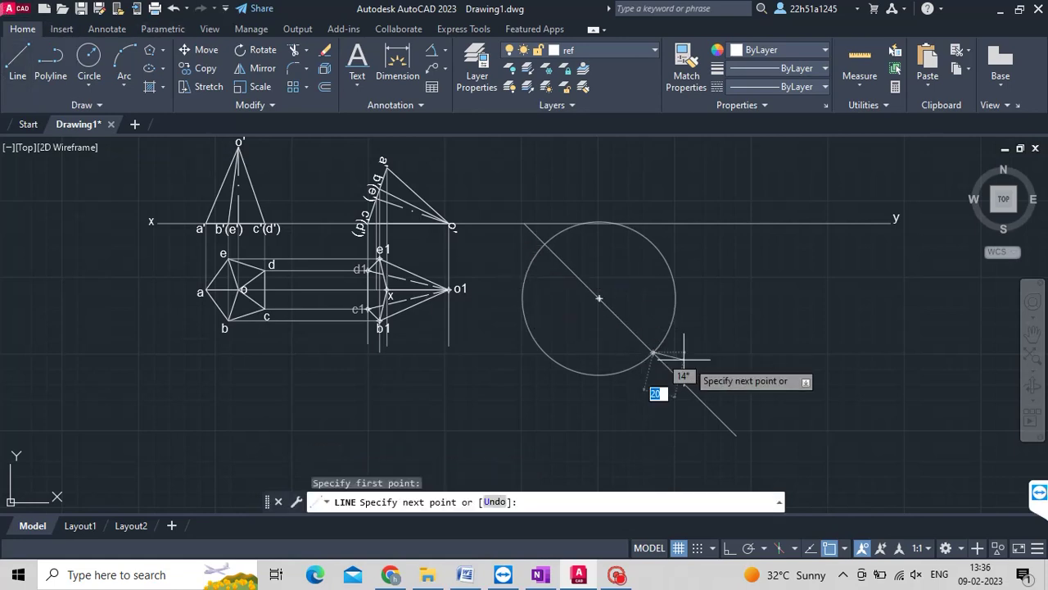
key("F8")
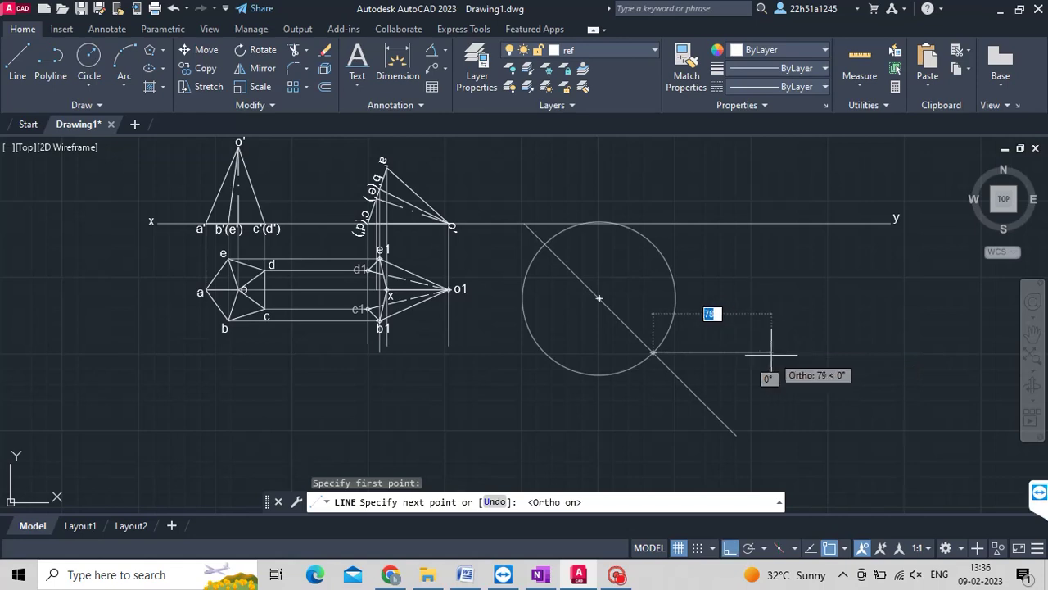
left_click(721, 352)
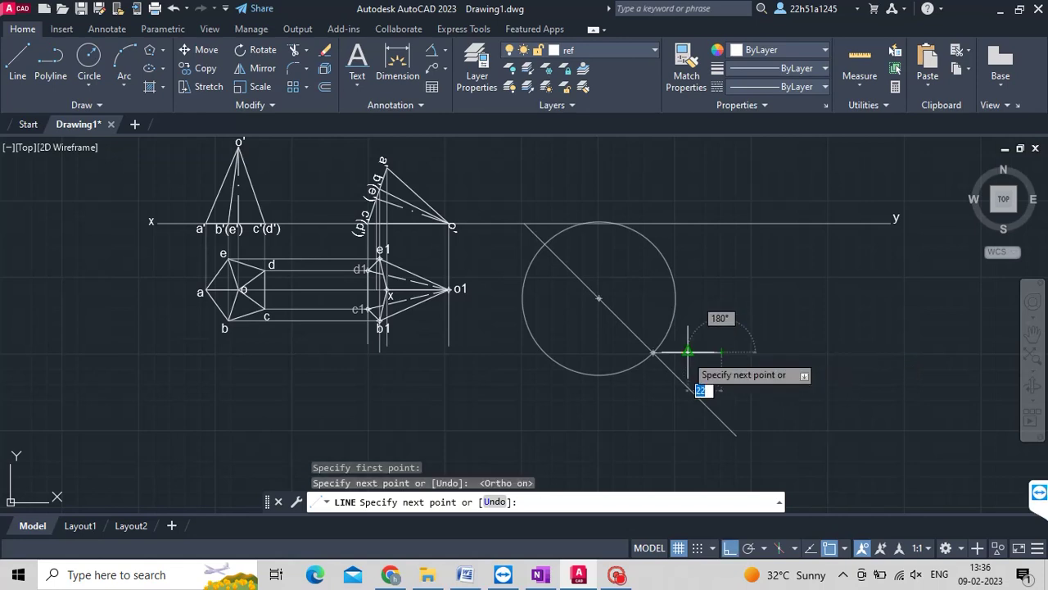
key("Escape")
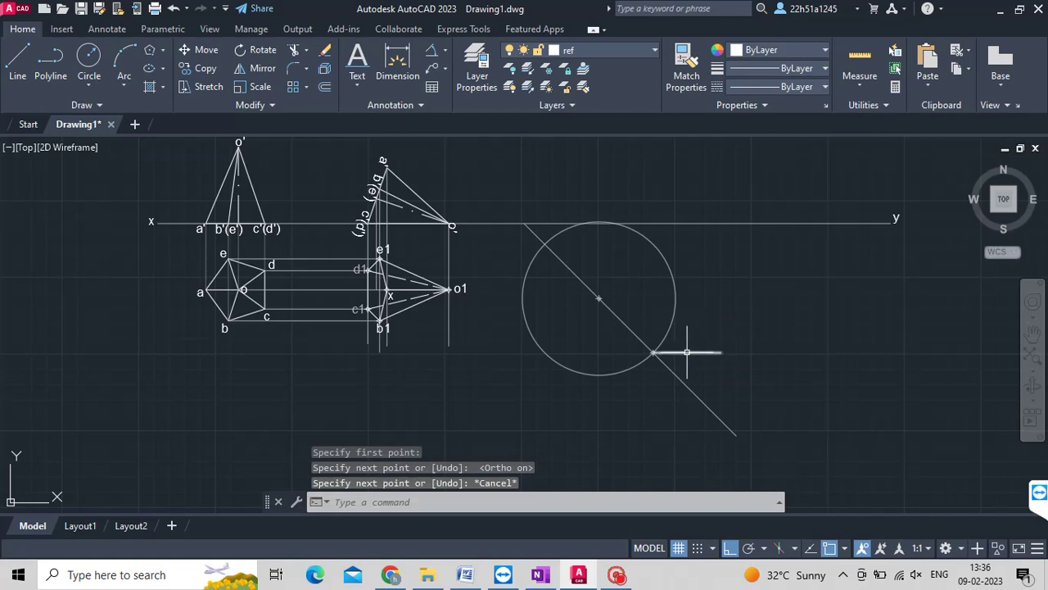
Move the circle's centre to x and stretch its radius out to o1.
left_click(687, 352)
left_click(653, 352)
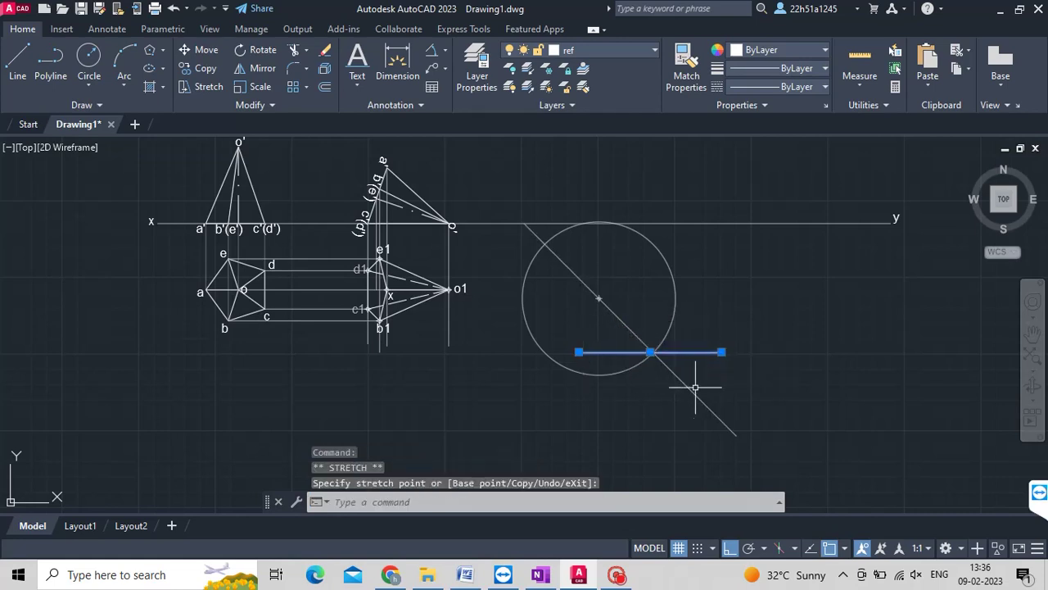
key("Escape")
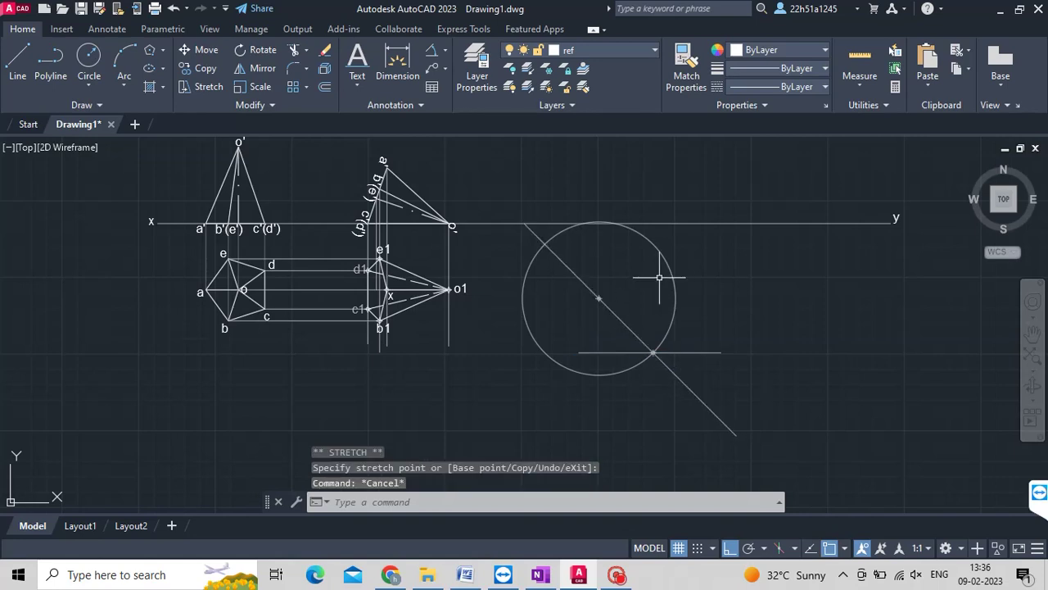
left_click(667, 251)
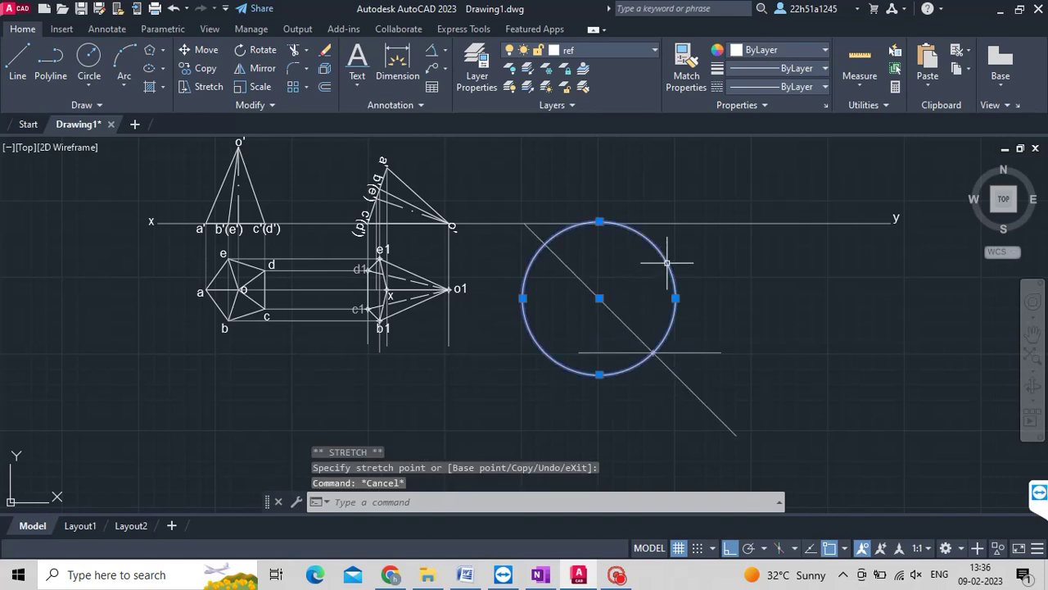
left_click(599, 297)
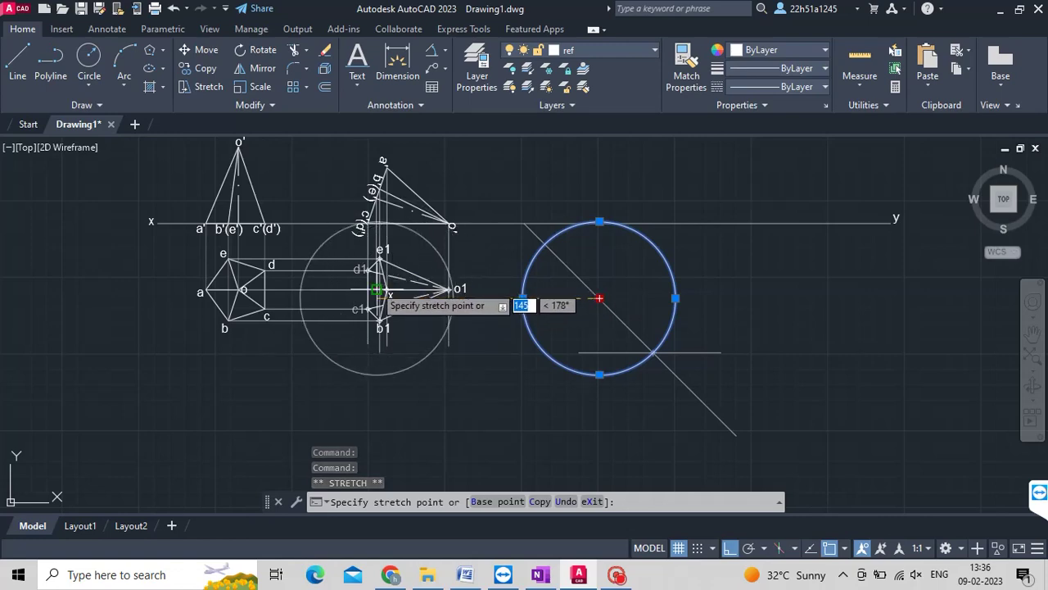
scroll(375, 289, "up", 6)
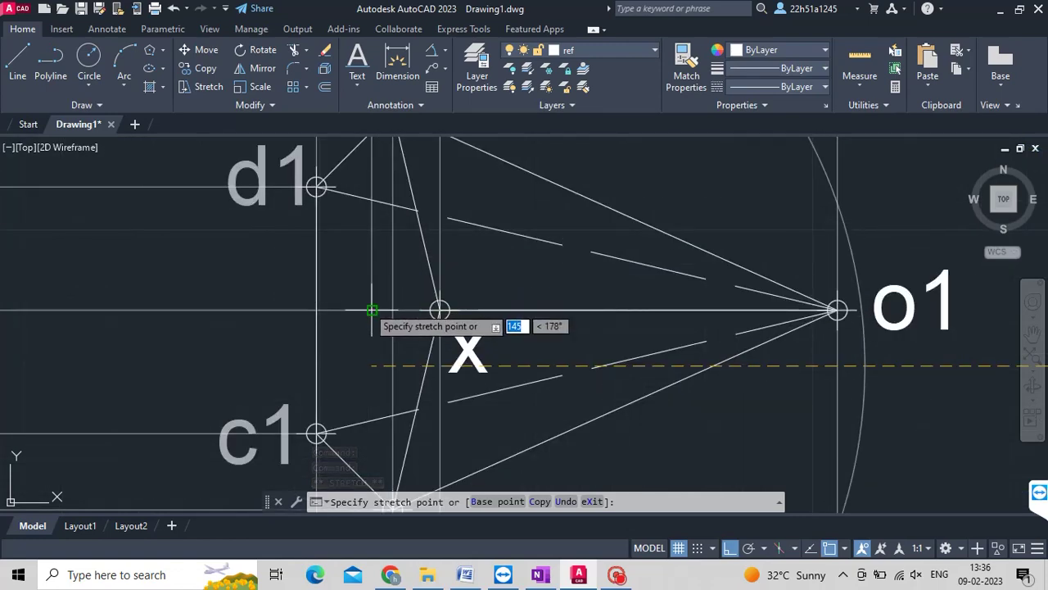
scroll(372, 311, "down", 4)
scroll(385, 321, "down", 3)
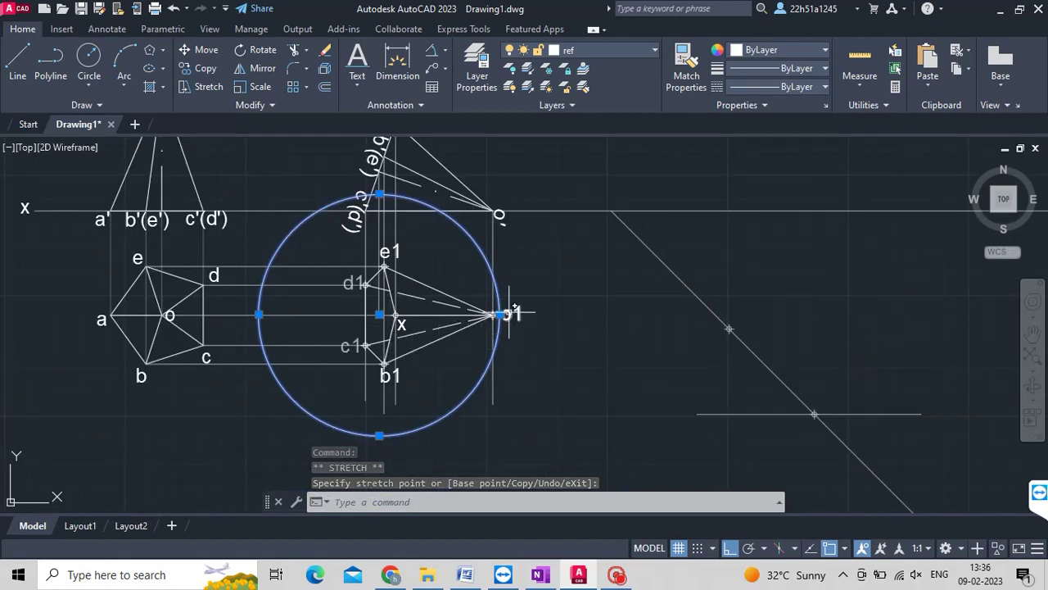
left_click(498, 314)
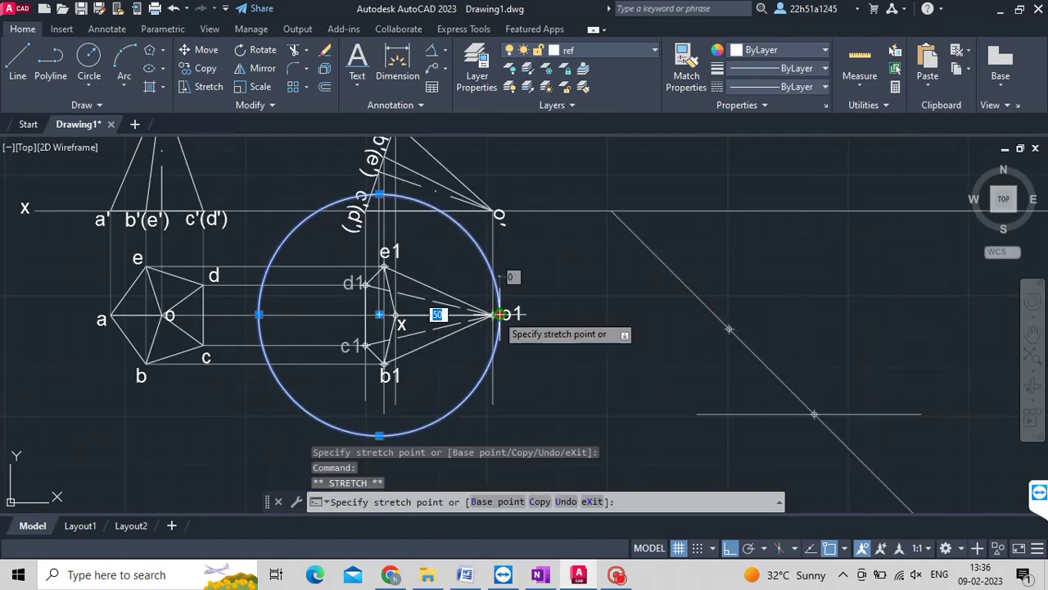
left_click(493, 314)
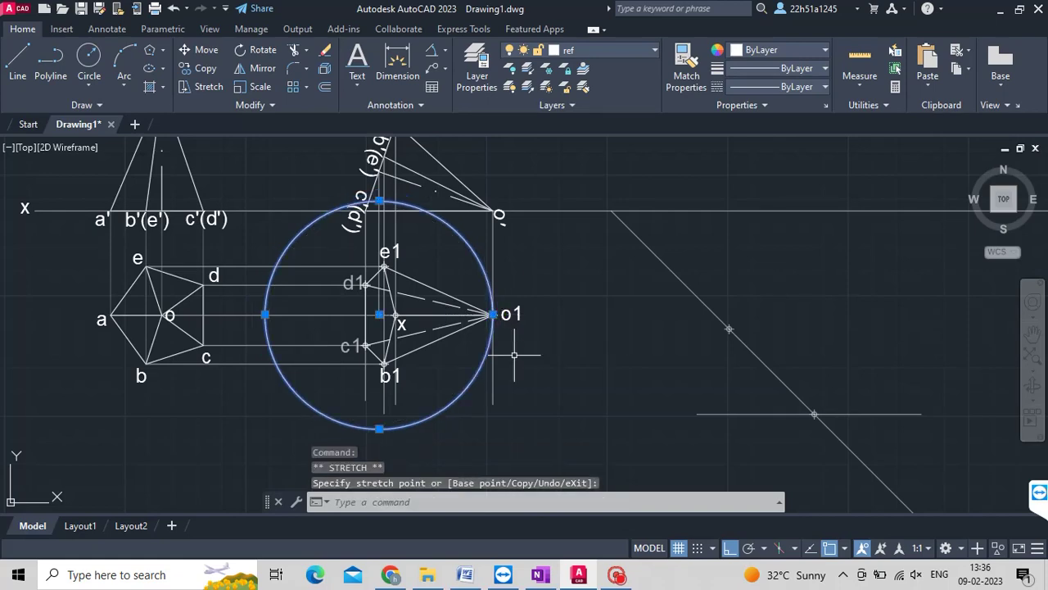
Move the resized circle's centre back onto the point on the 45° line.
scroll(514, 354, "up", 3)
scroll(514, 354, "down", 5)
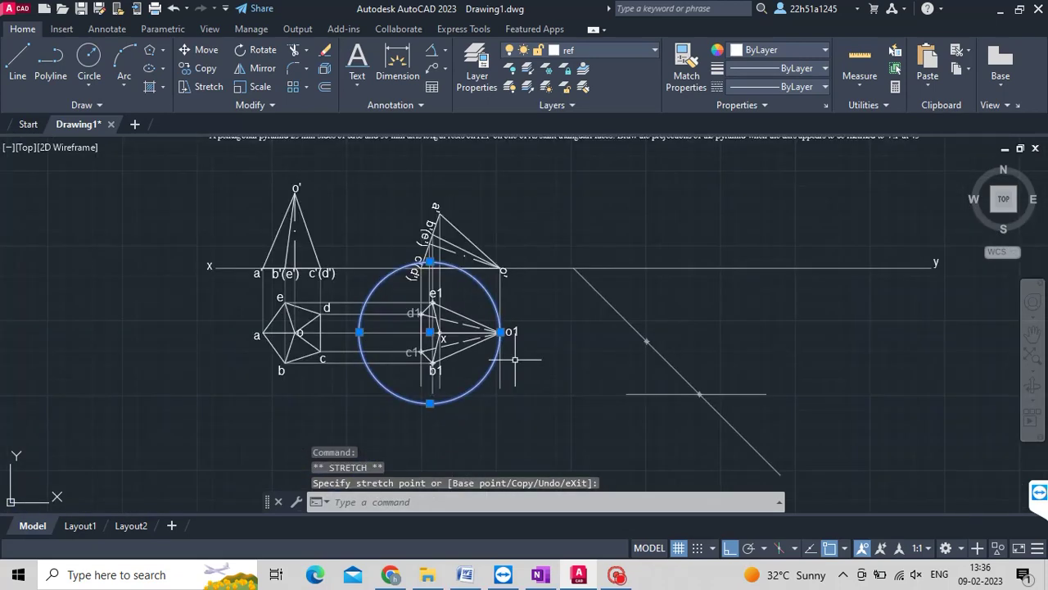
scroll(514, 358, "up", 2)
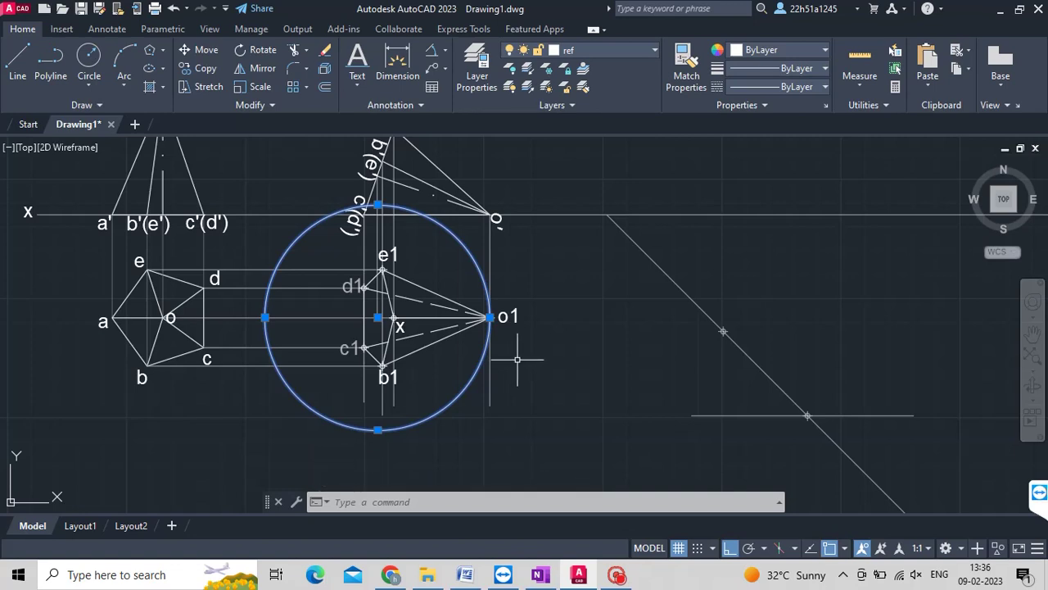
left_click(377, 317)
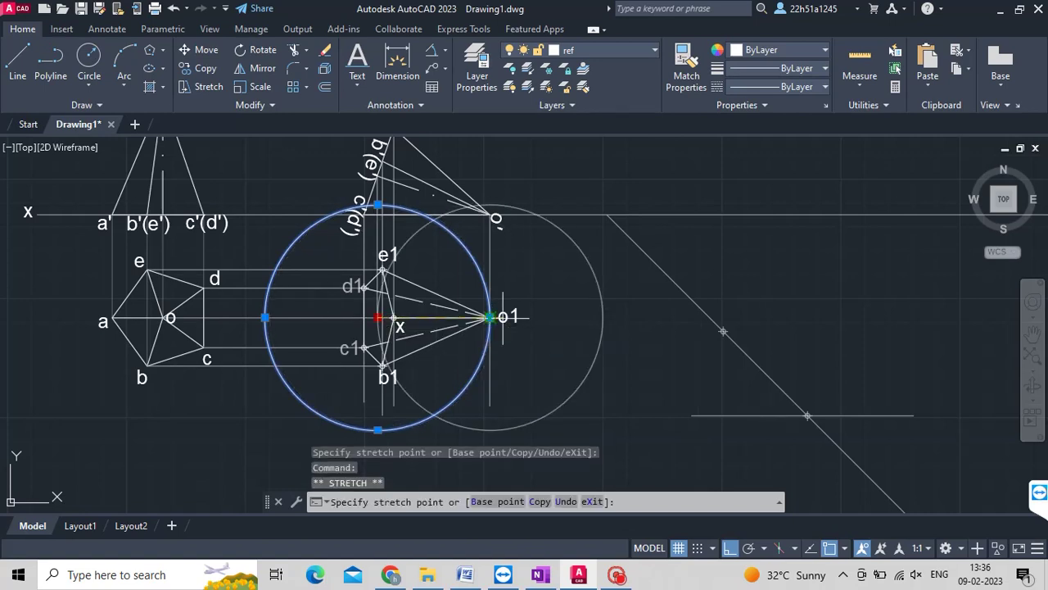
left_click(724, 331)
scroll(801, 443, "up", 5)
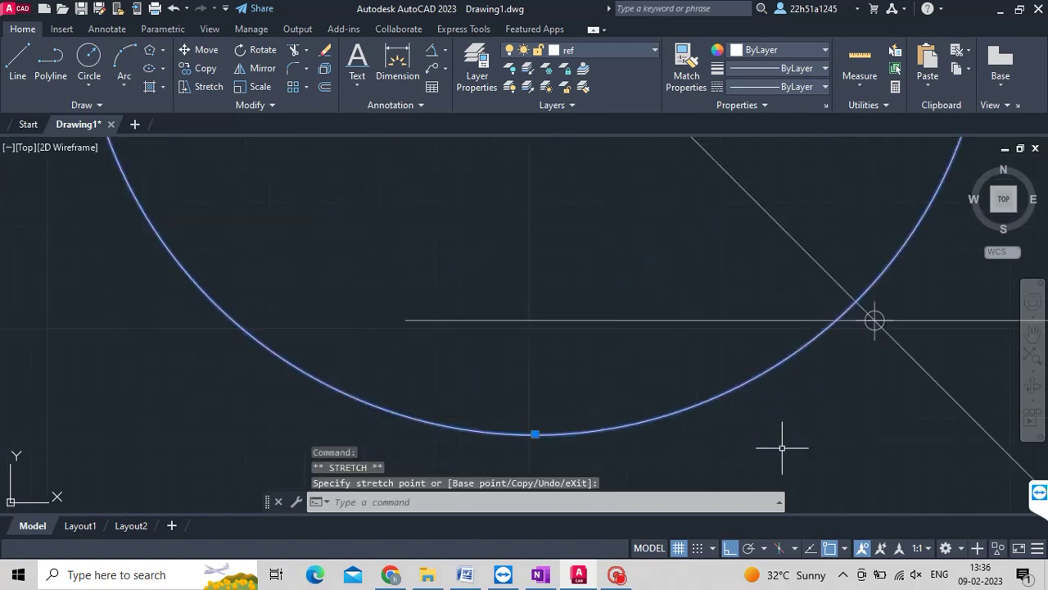
scroll(874, 320, "down", 5)
scroll(660, 318, "up", 5)
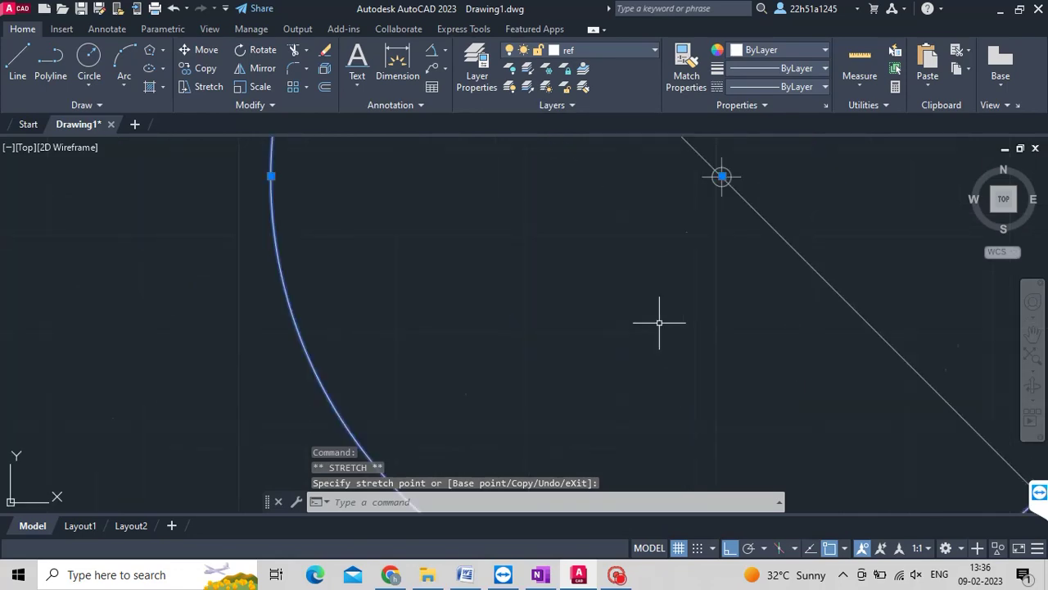
scroll(659, 323, "down", 2)
scroll(679, 262, "down", 2)
scroll(678, 262, "up", 5)
scroll(669, 256, "up", 2)
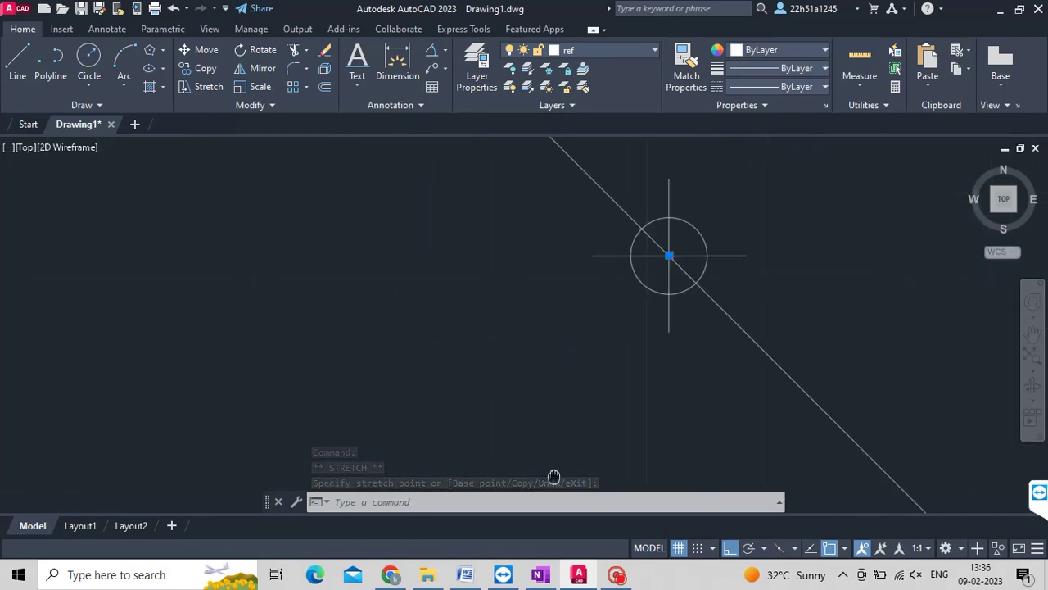
scroll(669, 255, "up", 3)
scroll(565, 298, "down", 5)
scroll(585, 304, "up", 6)
scroll(538, 304, "down", 2)
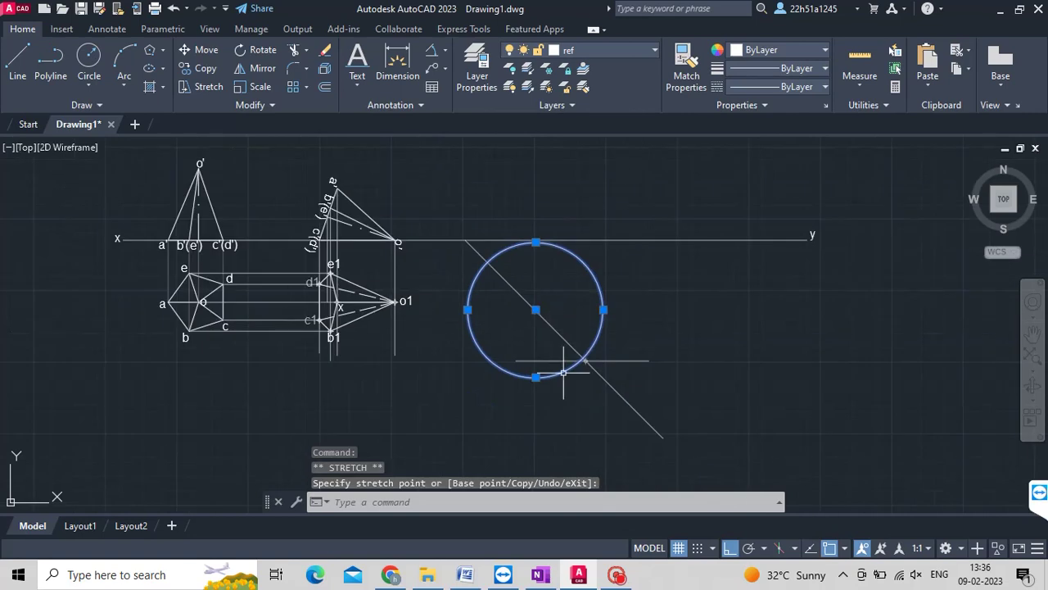
scroll(560, 422, "up", 2)
Place a point where the circle meets the horizontal line.
type("p")
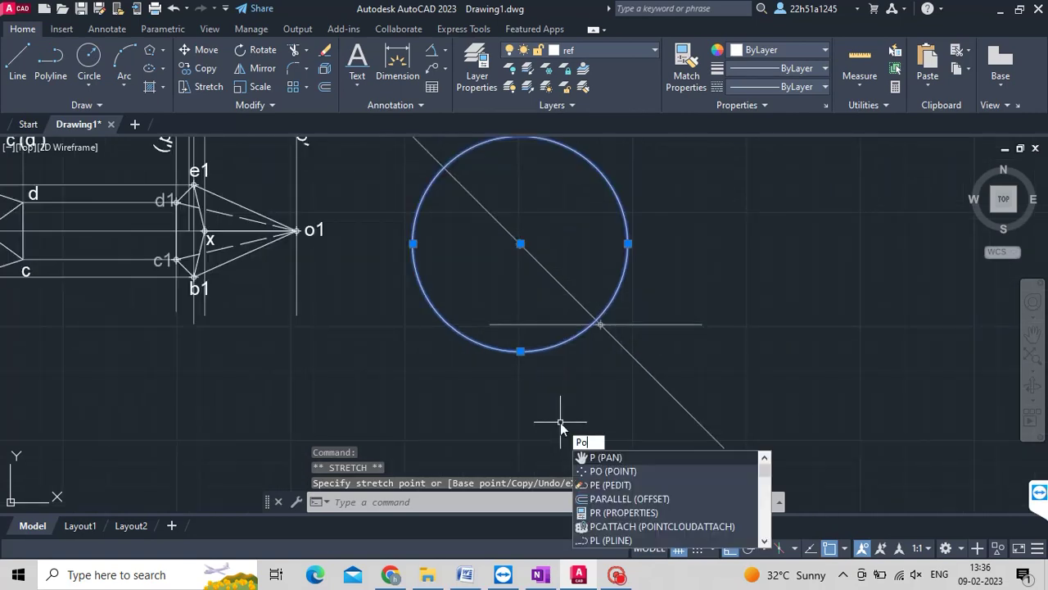
type("o")
key("Return")
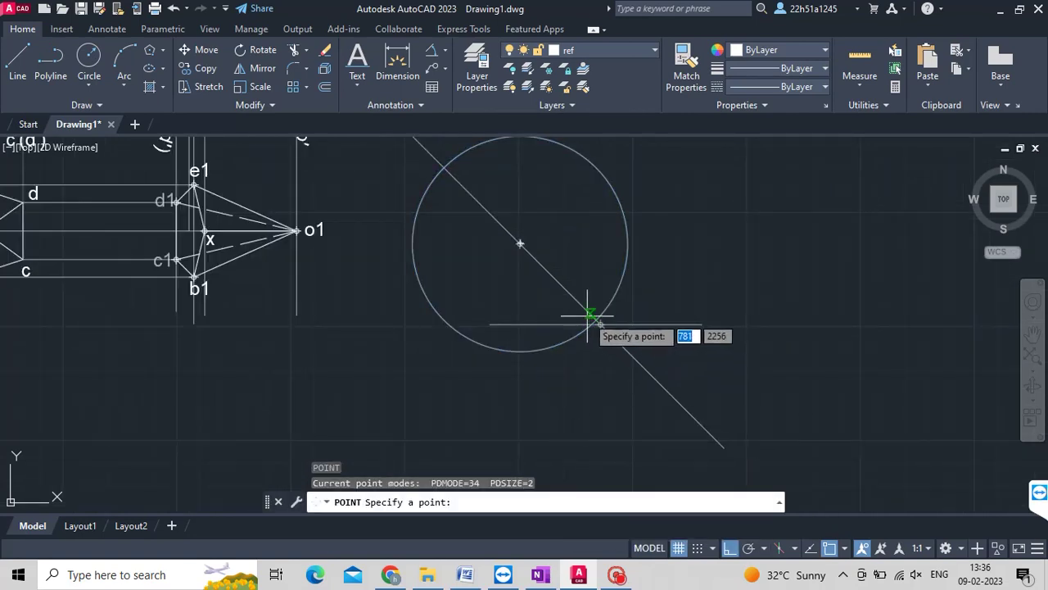
left_click(592, 325)
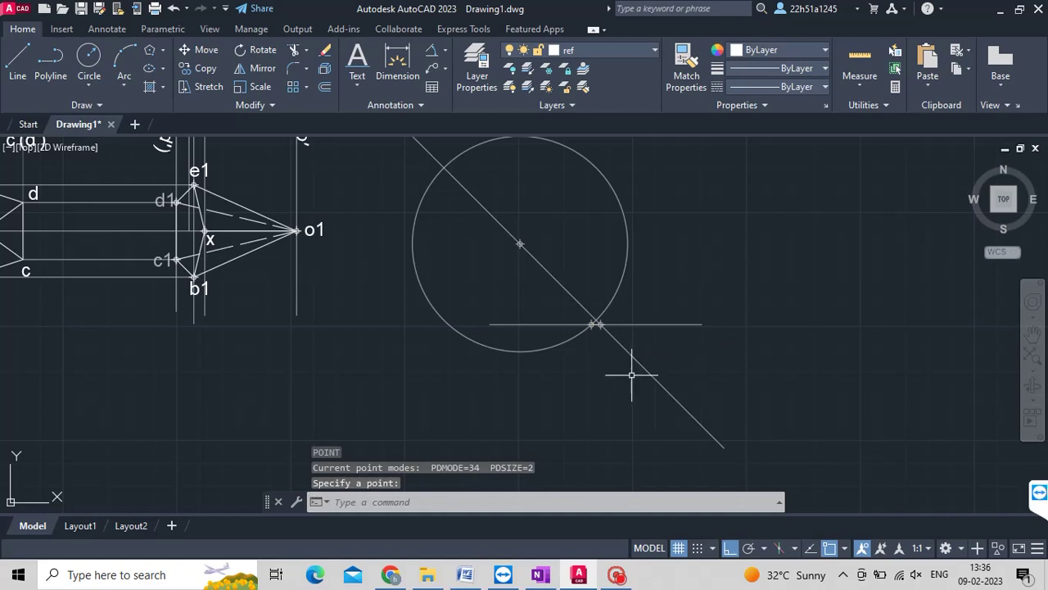
key("Escape")
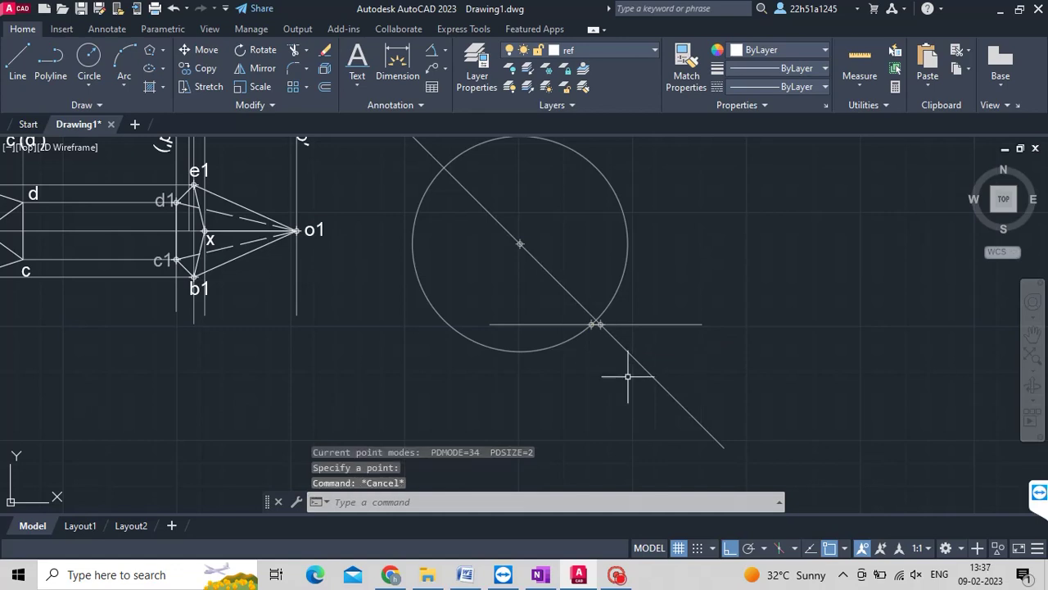
scroll(627, 377, "down", 1)
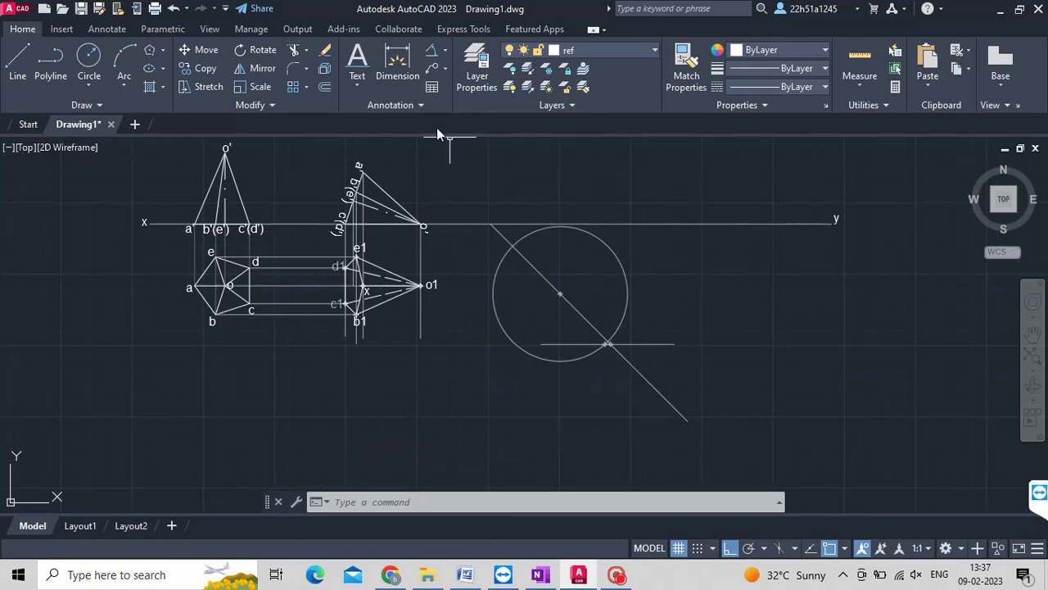
Check the diagonal's angle to the x-y line with an angular dimension, without placing it.
left_click(443, 53)
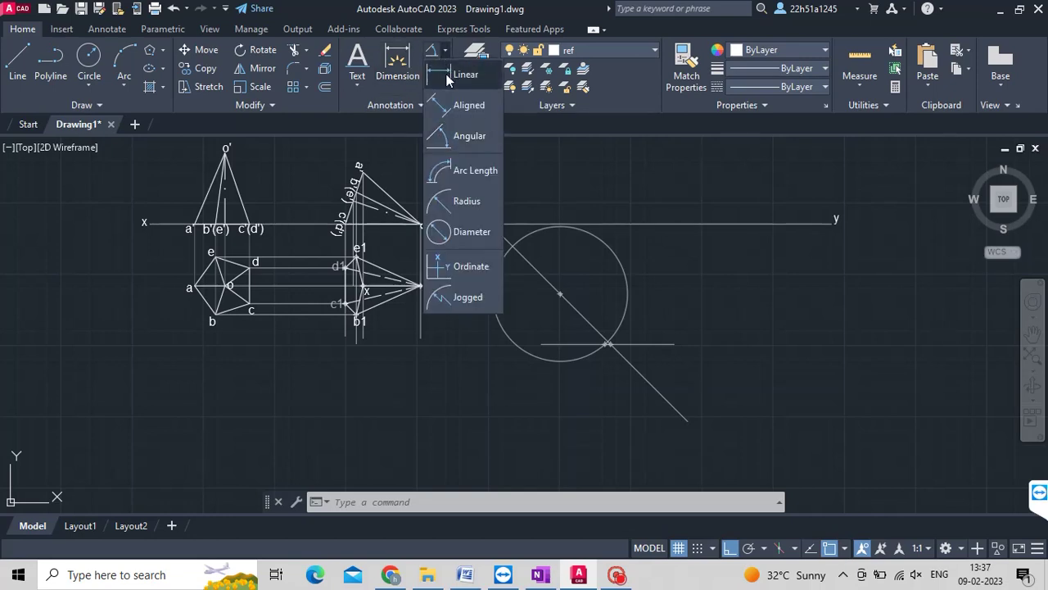
left_click(449, 144)
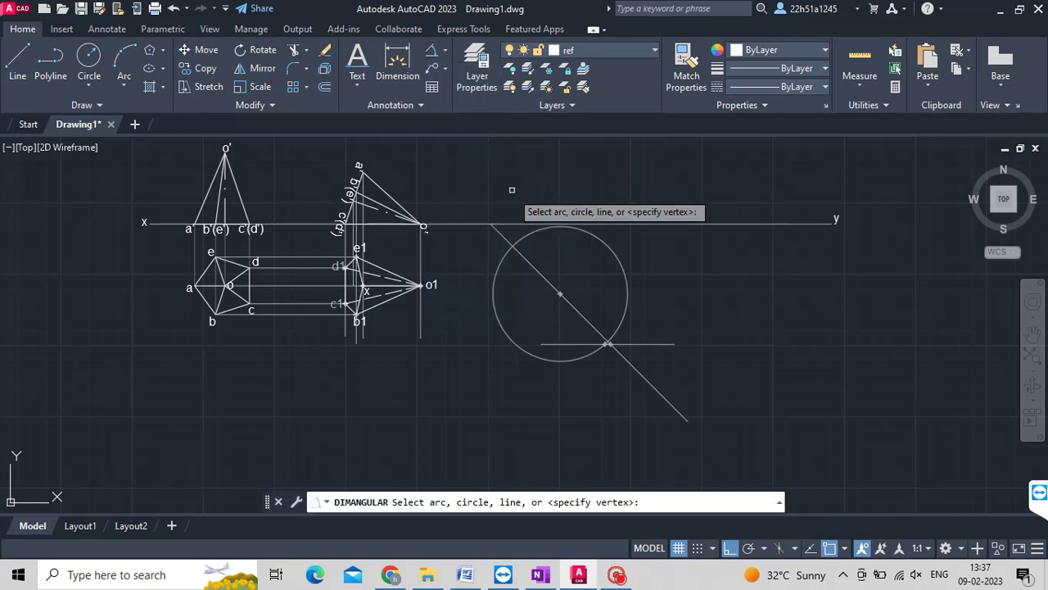
left_click(595, 223)
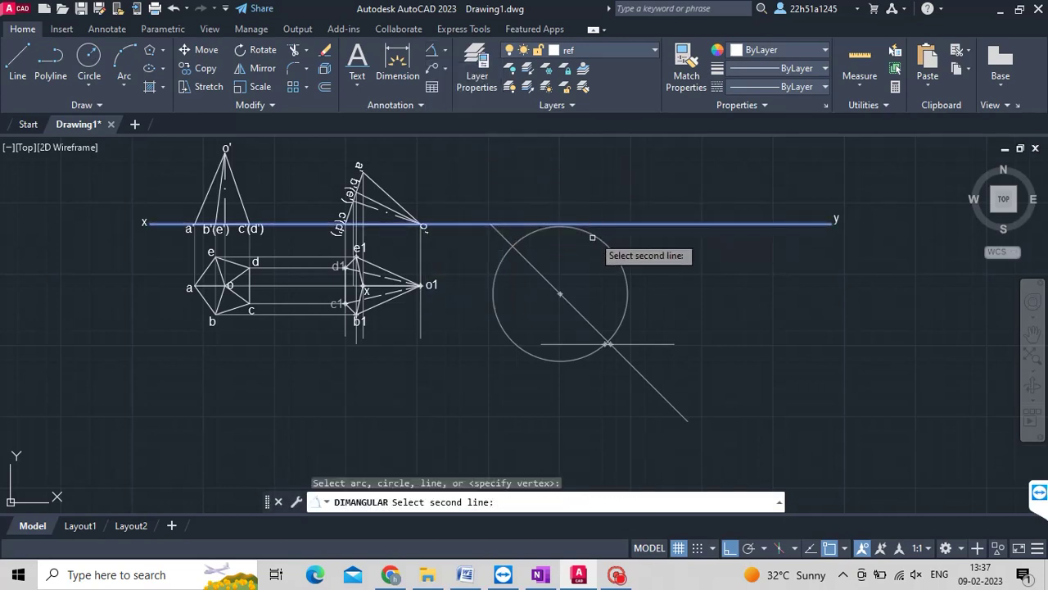
left_click(557, 290)
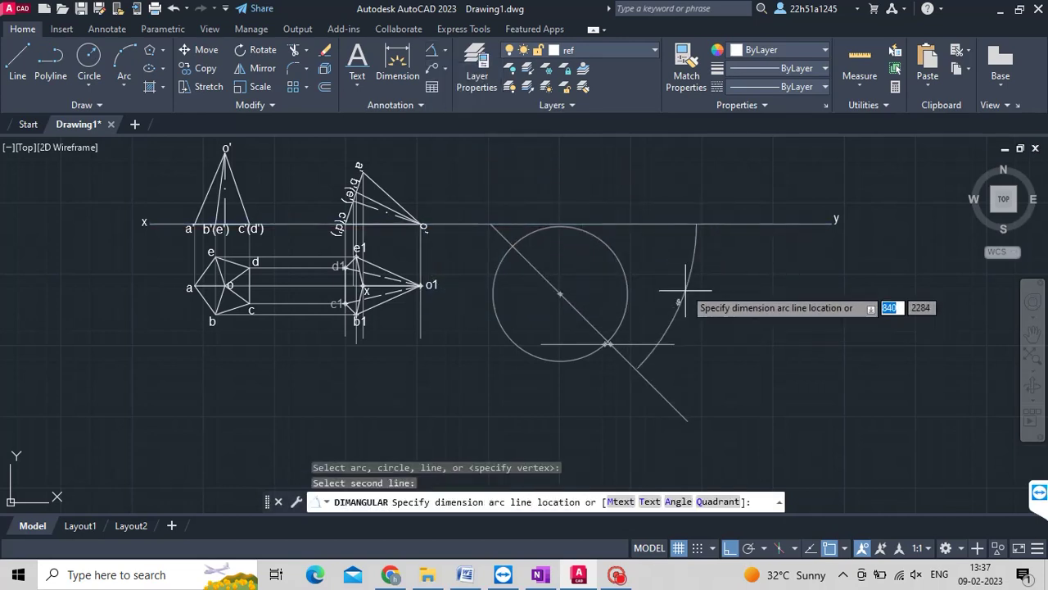
scroll(684, 281, "up", 5)
scroll(682, 280, "down", 4)
scroll(681, 280, "down", 1)
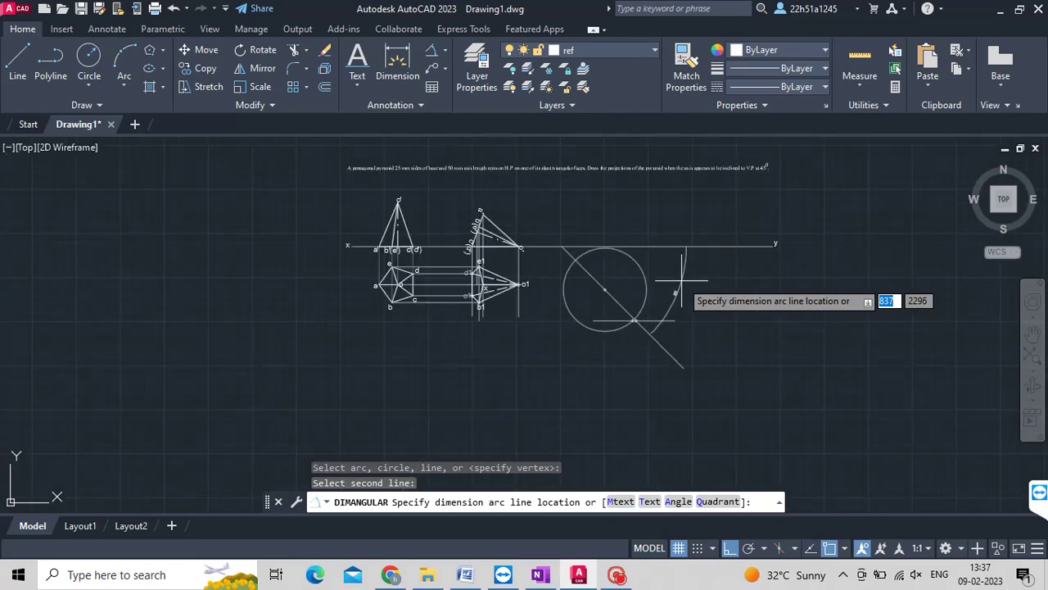
key("Escape")
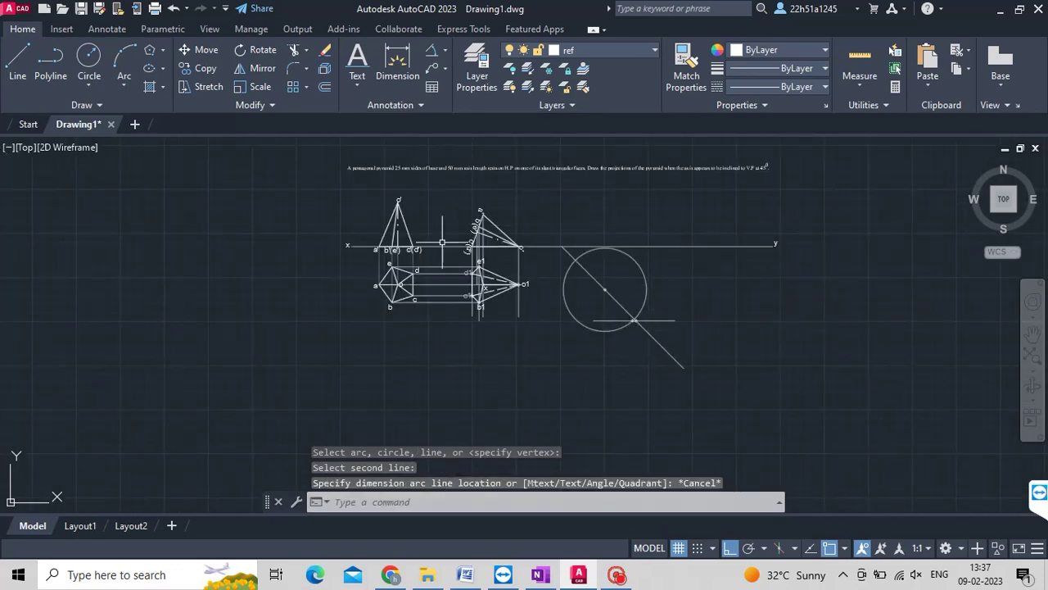
left_click(17, 62)
Draw a line from the circle's centre to the marked intersection point.
scroll(573, 295, "up", 5)
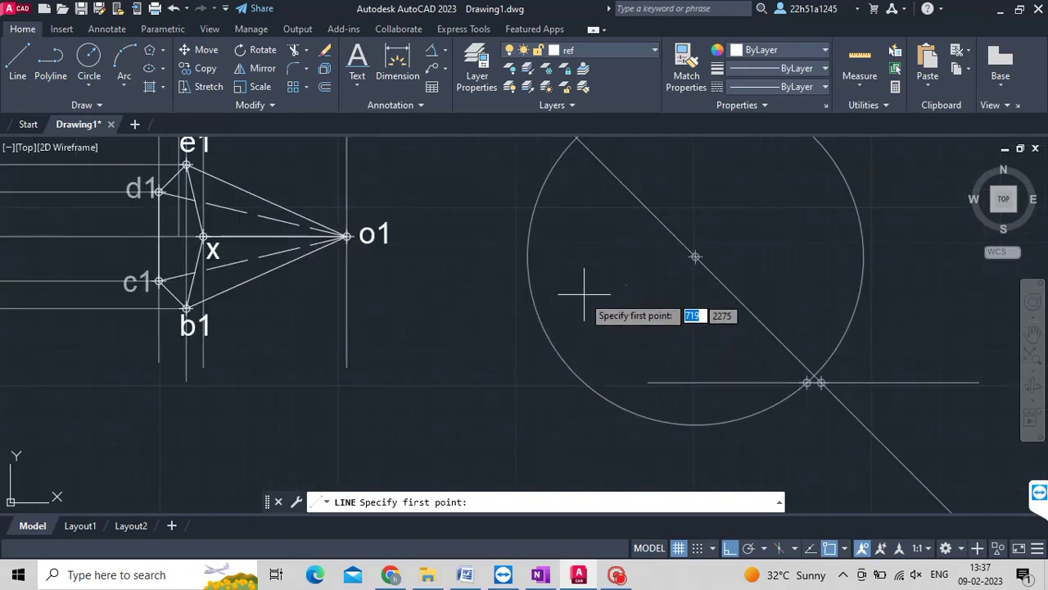
left_click(692, 253)
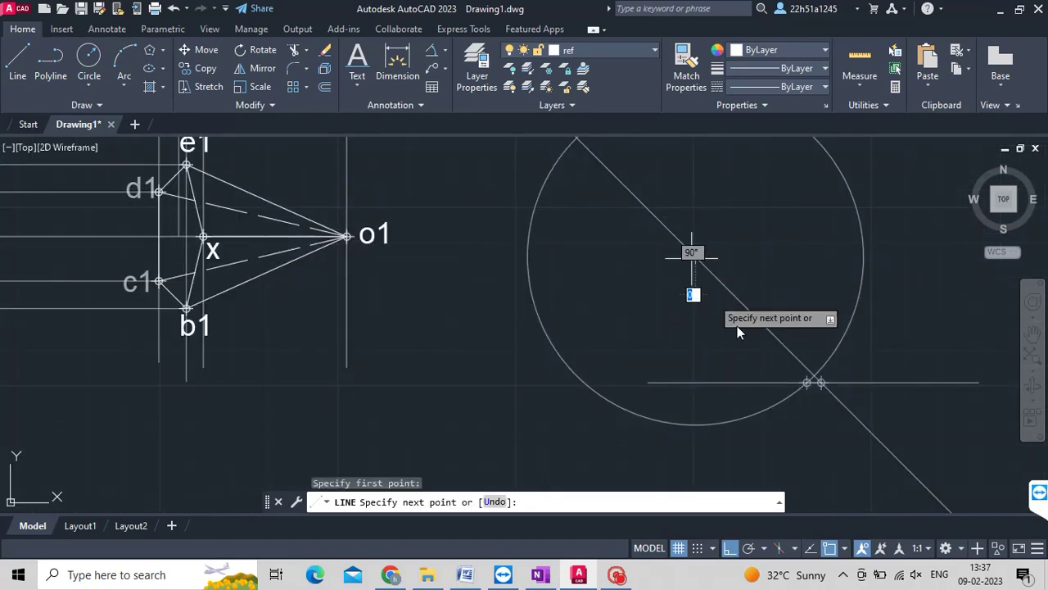
left_click(806, 383)
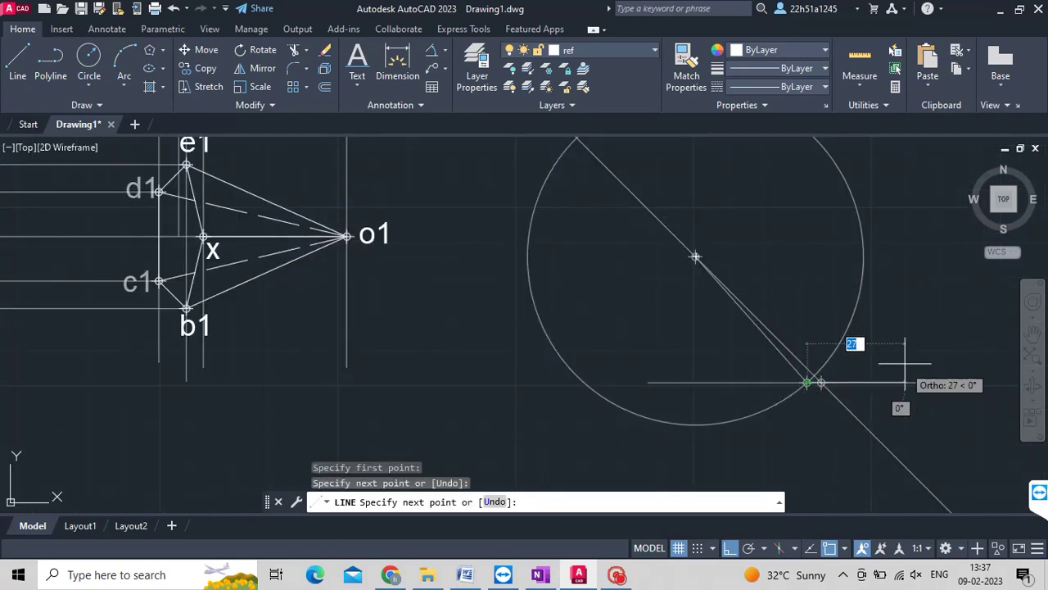
key("Escape")
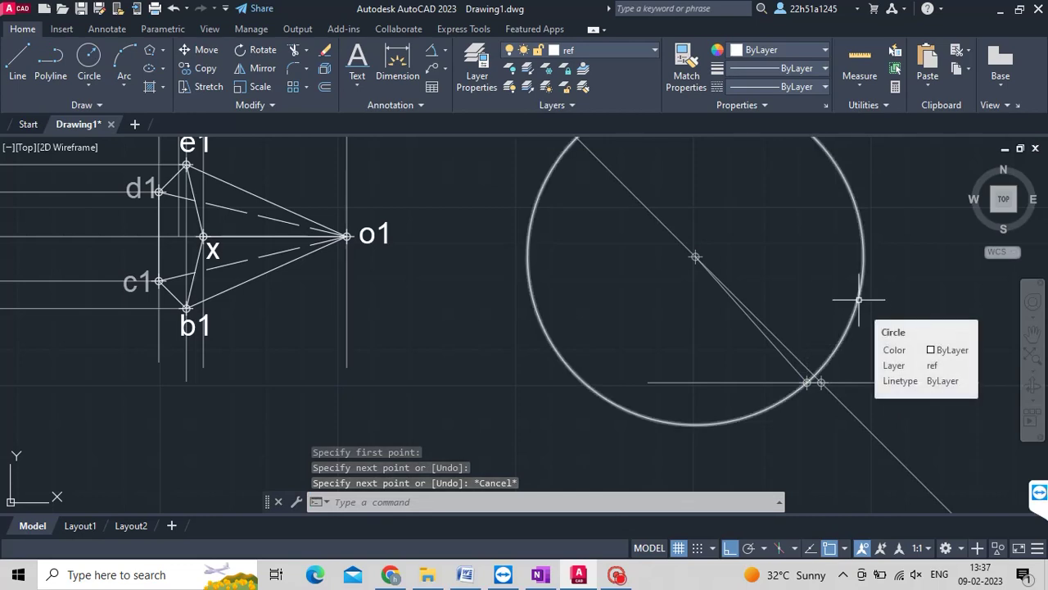
Erase the construction circle and bring the new lines into view.
left_click(859, 299)
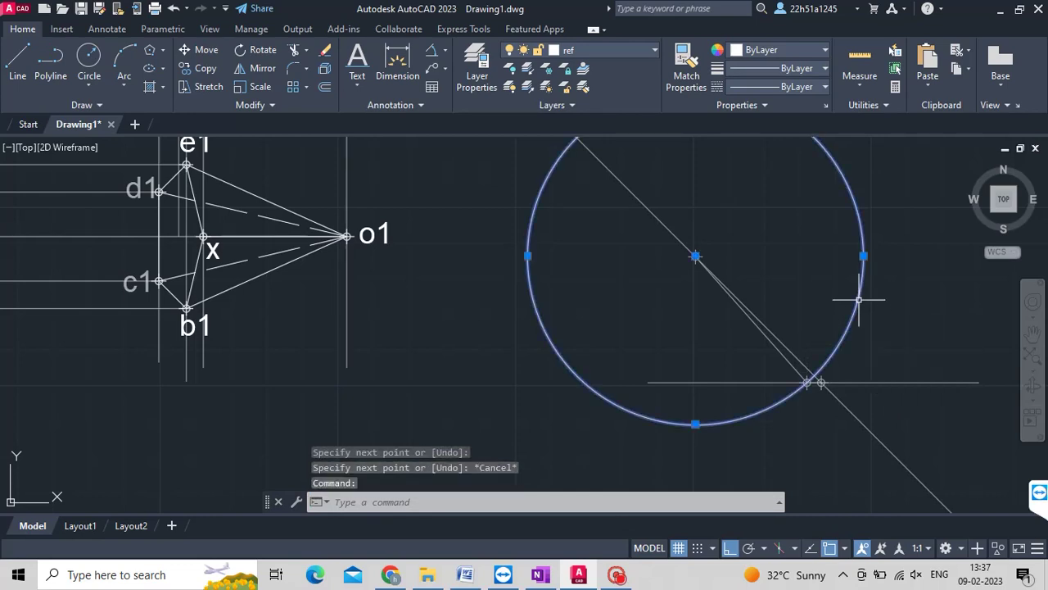
key("Delete")
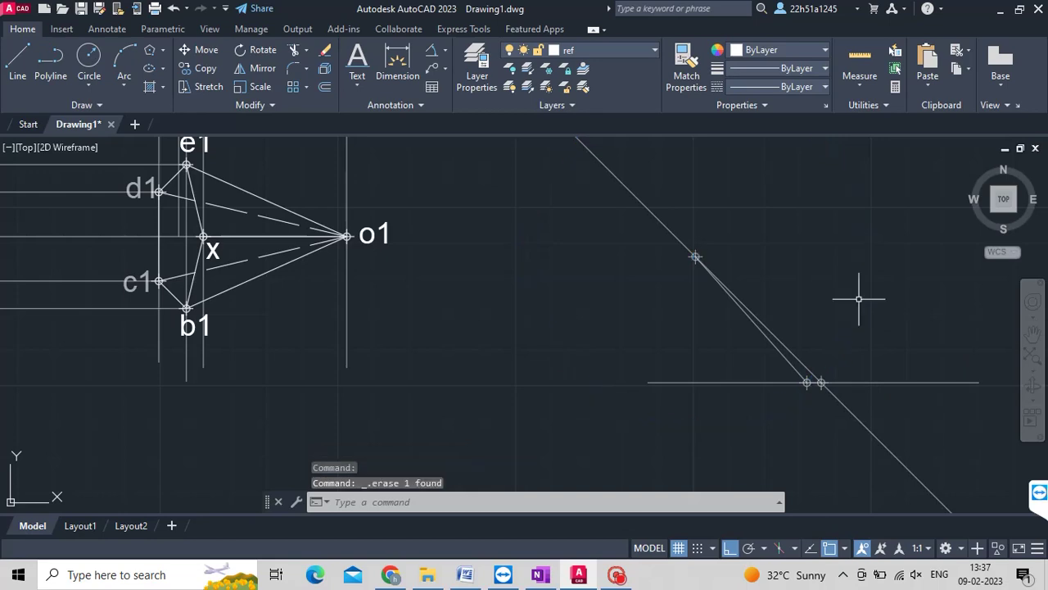
middle_click_drag(857, 299, 803, 342)
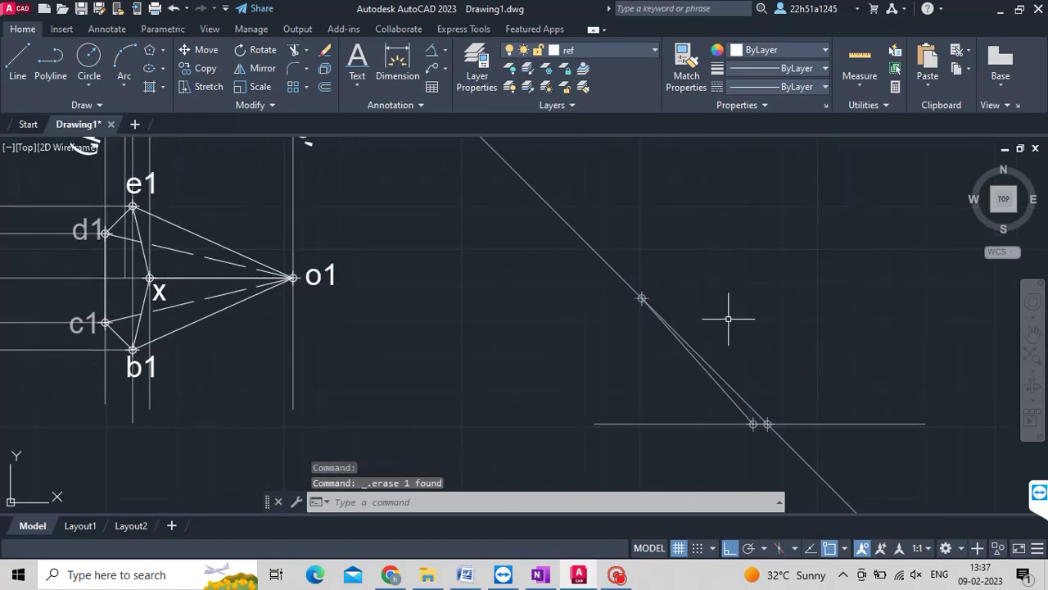
scroll(727, 315, "up", 2)
scroll(727, 318, "up", 2)
scroll(726, 318, "down", 2)
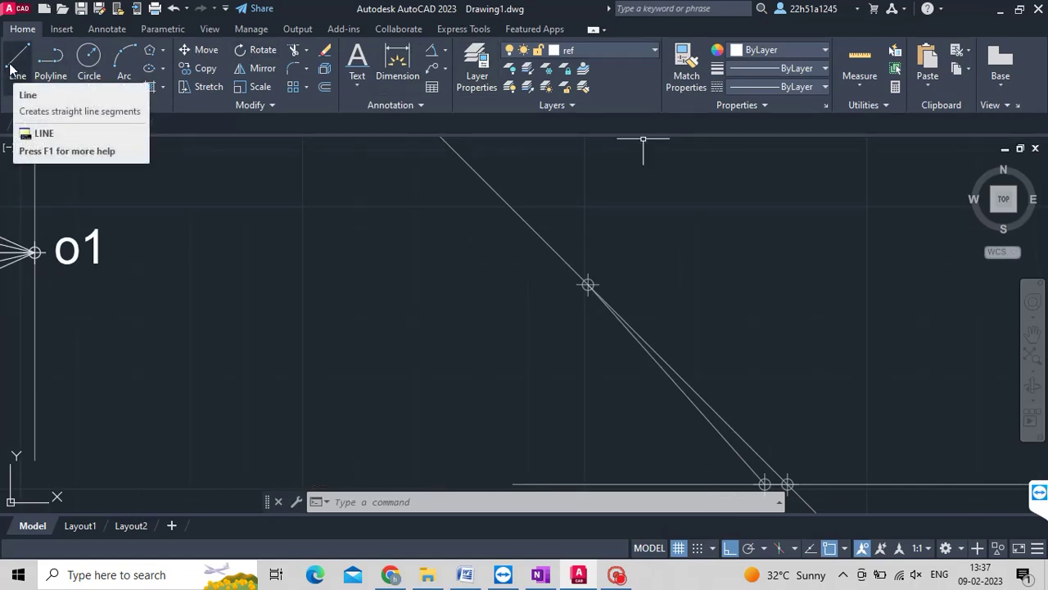
left_click(3, 208)
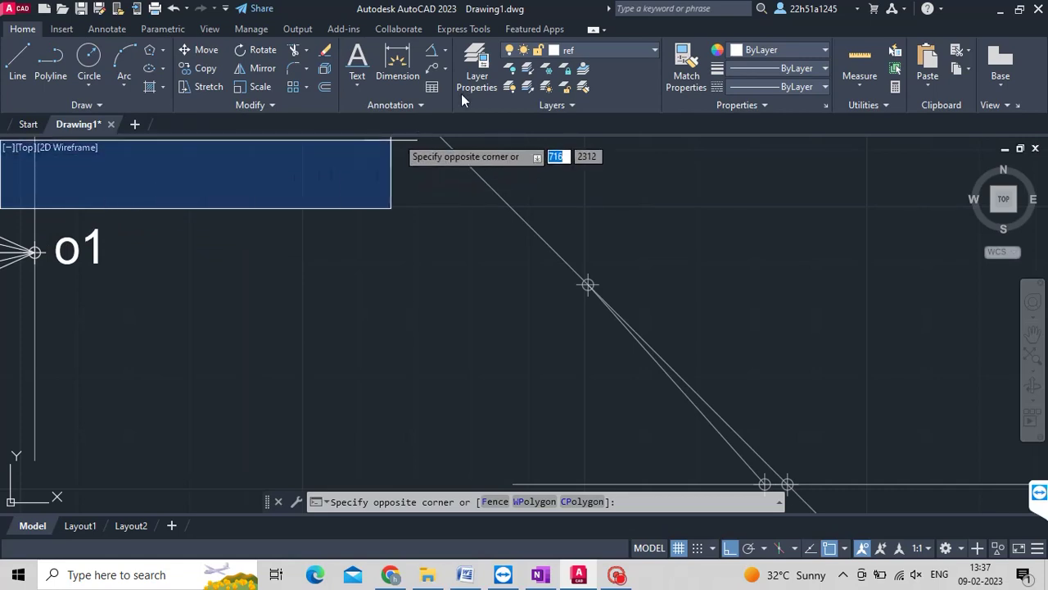
left_click(434, 53)
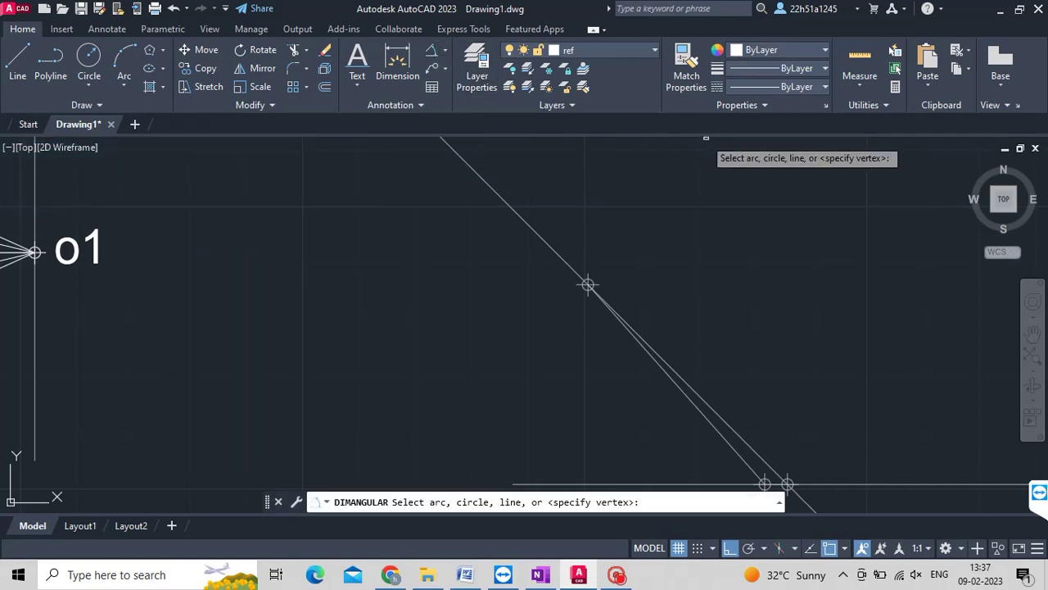
scroll(704, 190, "down", 3)
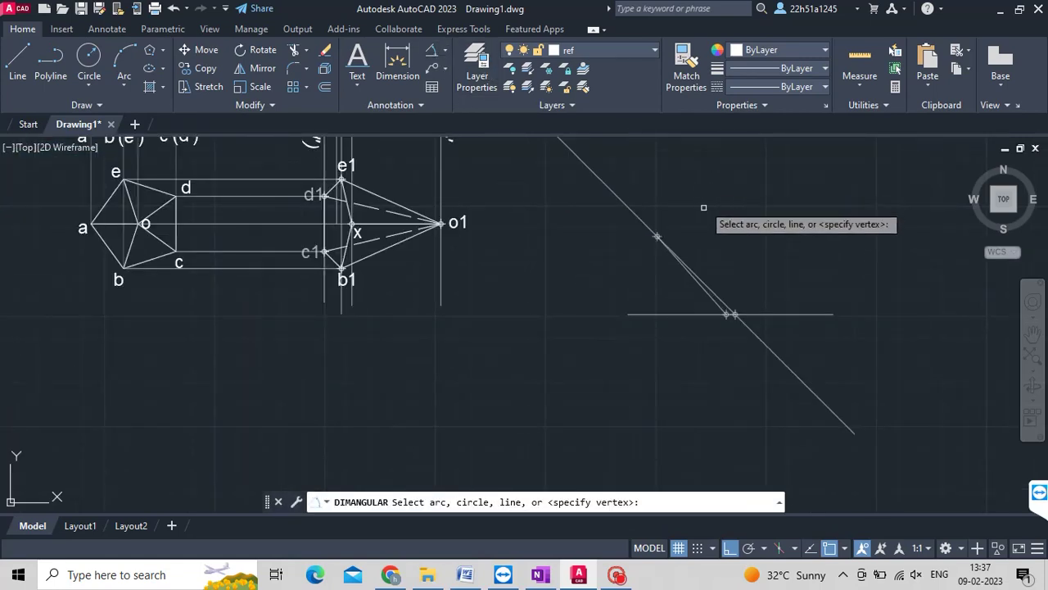
middle_click_drag(754, 263, 671, 388)
scroll(669, 378, "down", 2)
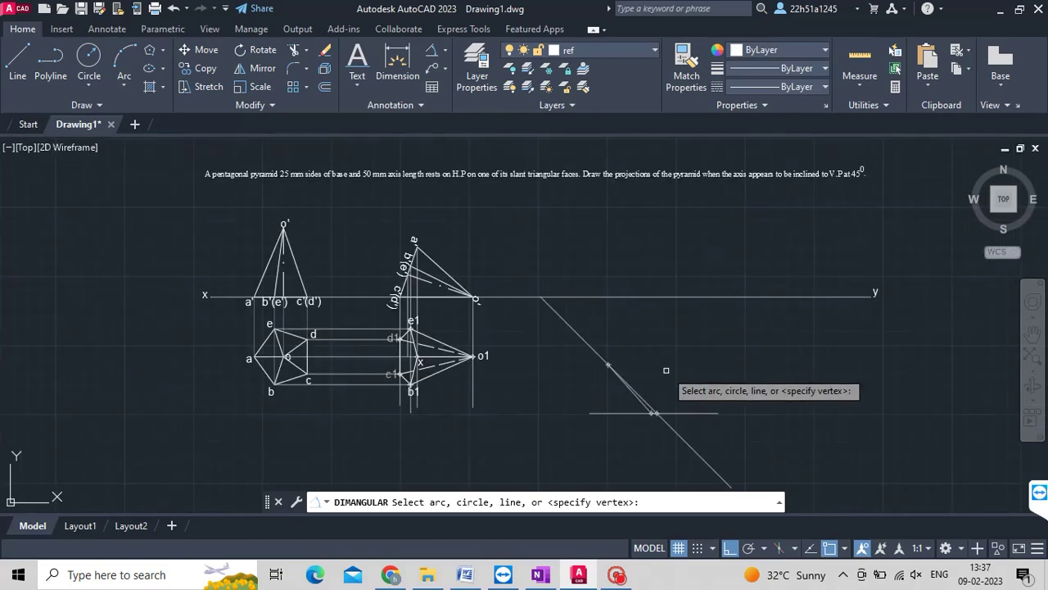
left_click(666, 296)
scroll(653, 354, "up", 2)
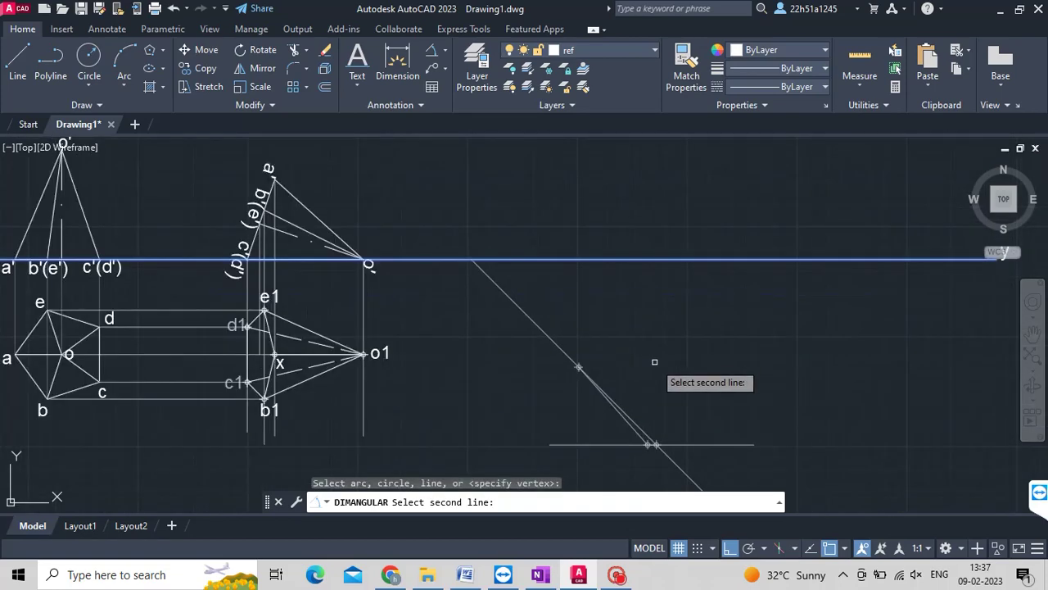
left_click(622, 417)
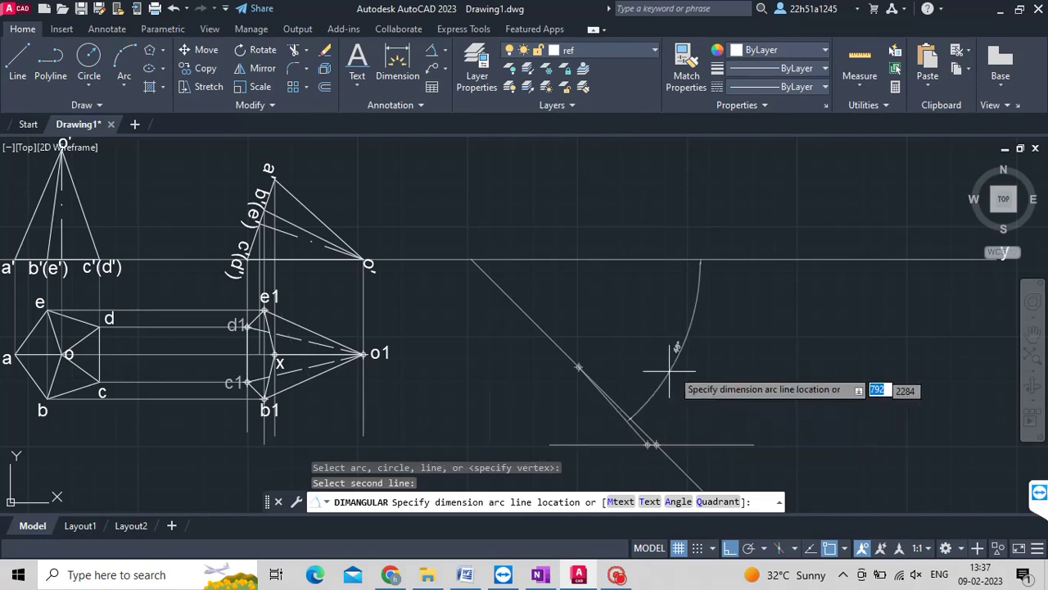
scroll(726, 338, "up", 2)
scroll(727, 337, "down", 3)
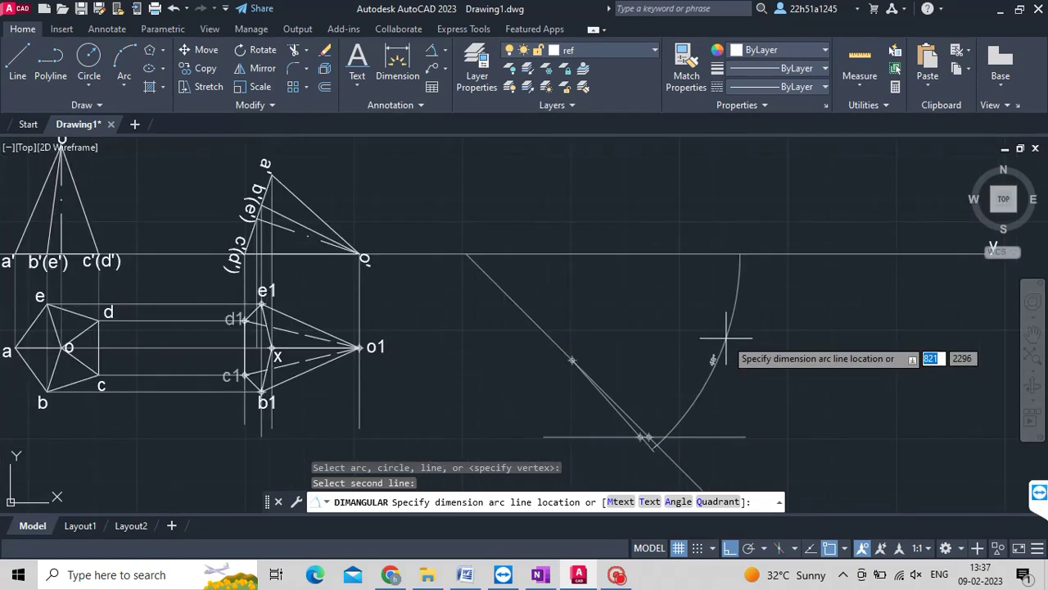
scroll(726, 337, "down", 2)
key("Escape")
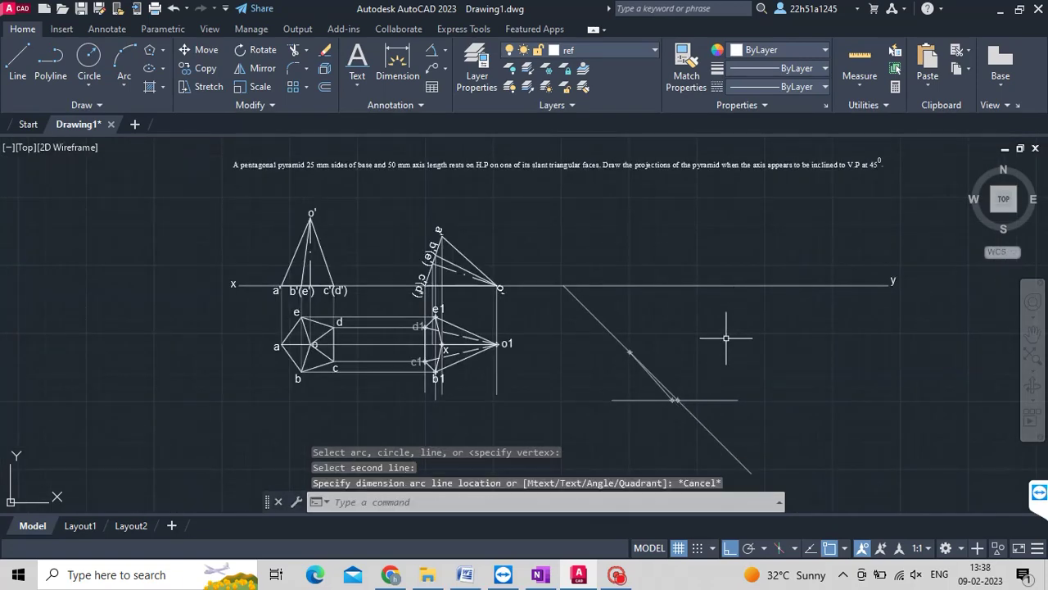
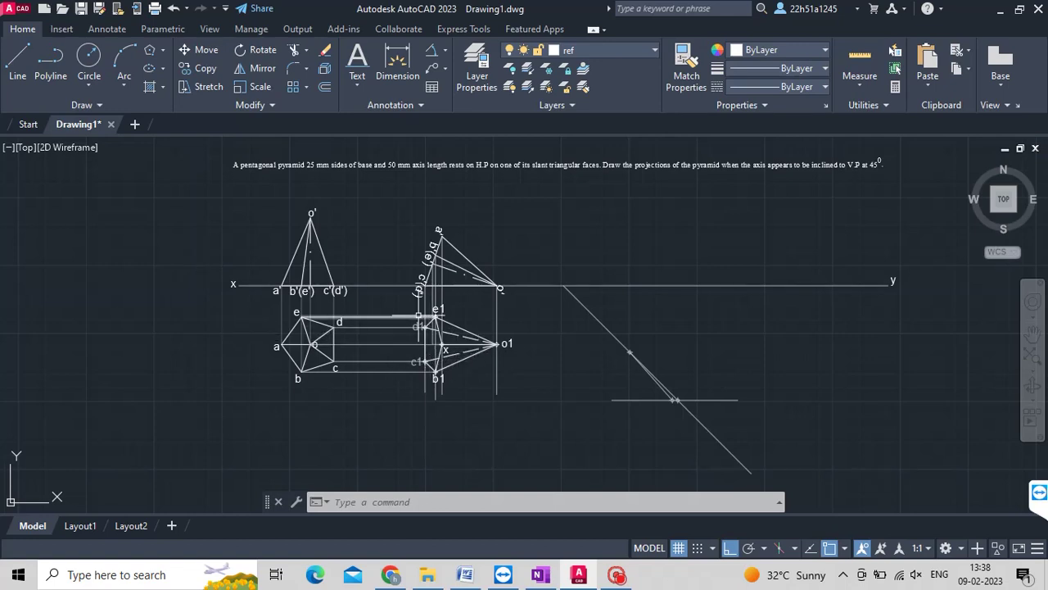
Copy the whole top view, from base point x, to a spot beside the inclined line on the right.
left_click_drag(407, 305, 410, 385)
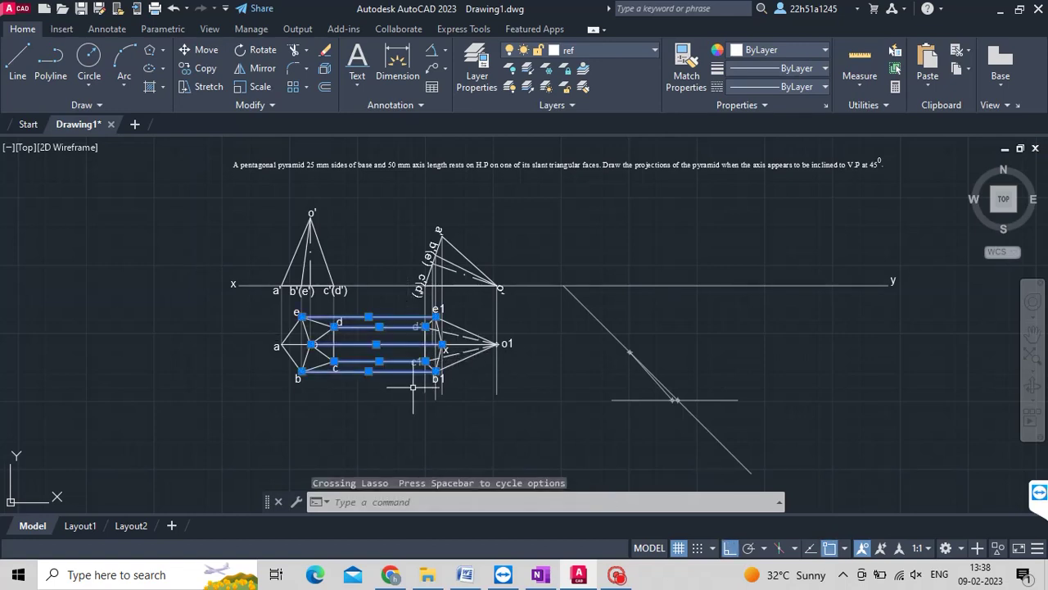
key("Escape")
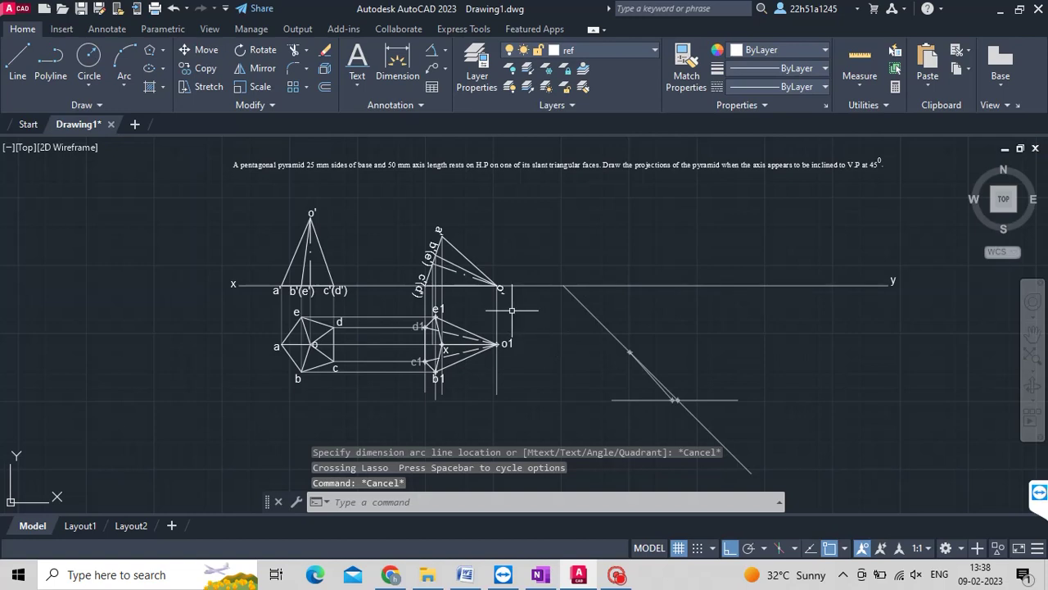
left_click_drag(512, 310, 424, 299)
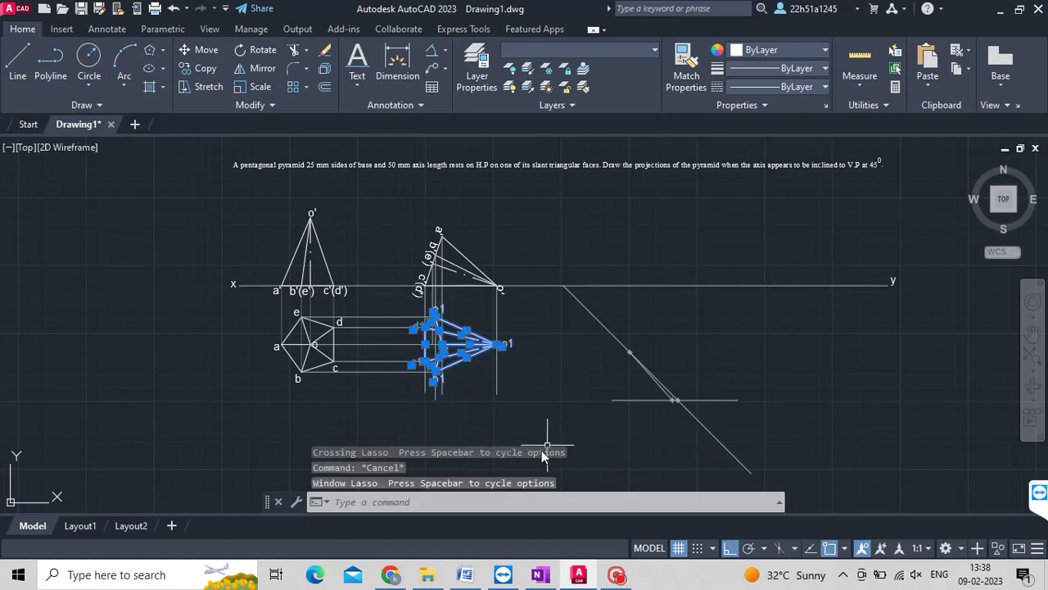
type("cop")
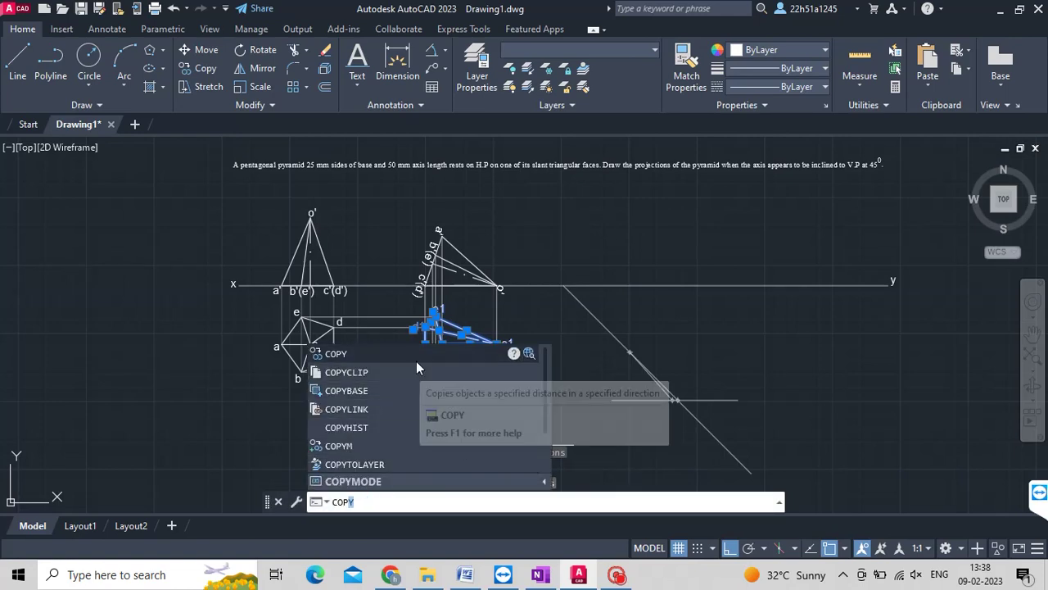
left_click(344, 354)
scroll(425, 344, "up", 4)
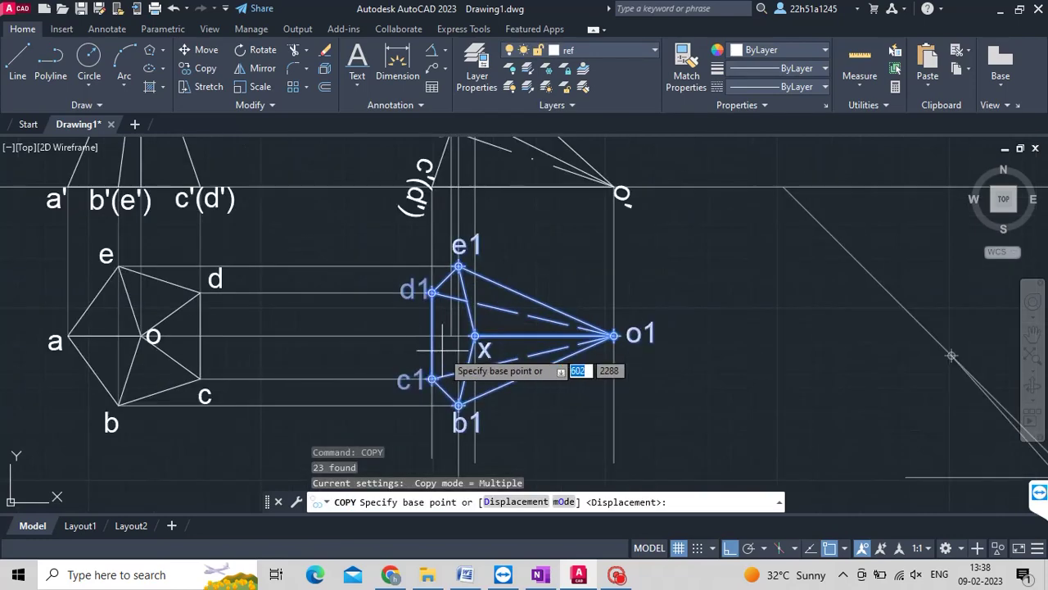
left_click(455, 336)
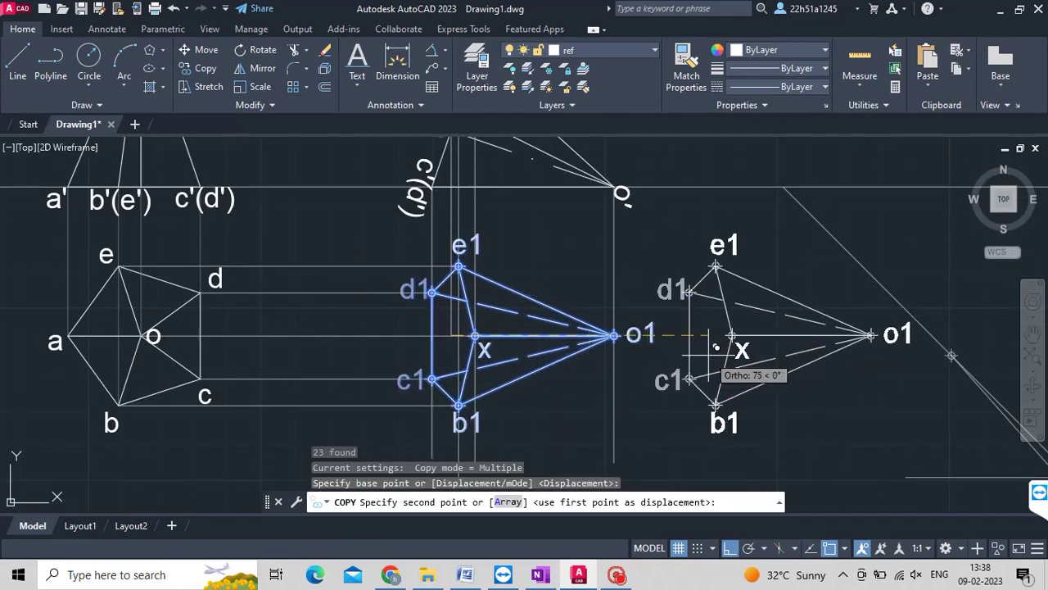
scroll(716, 347, "down", 2)
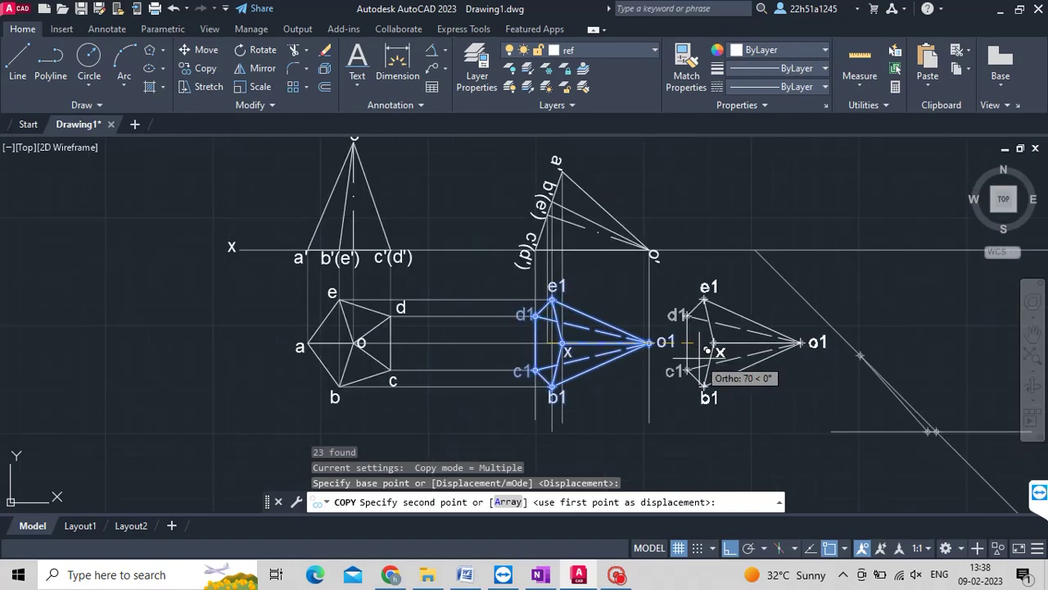
middle_click_drag(719, 344, 516, 341)
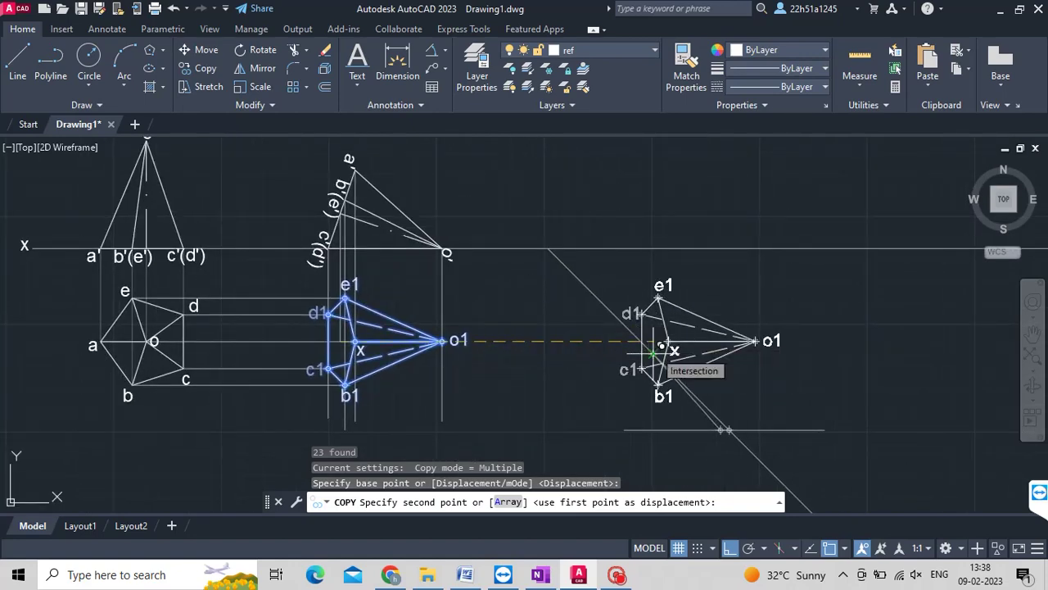
left_click(662, 358)
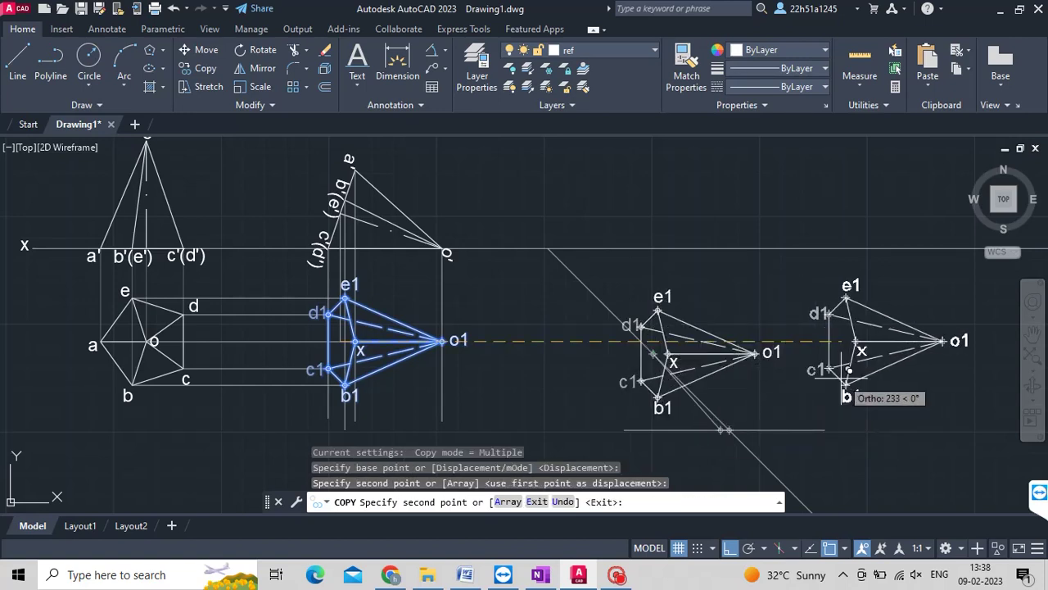
key("Escape")
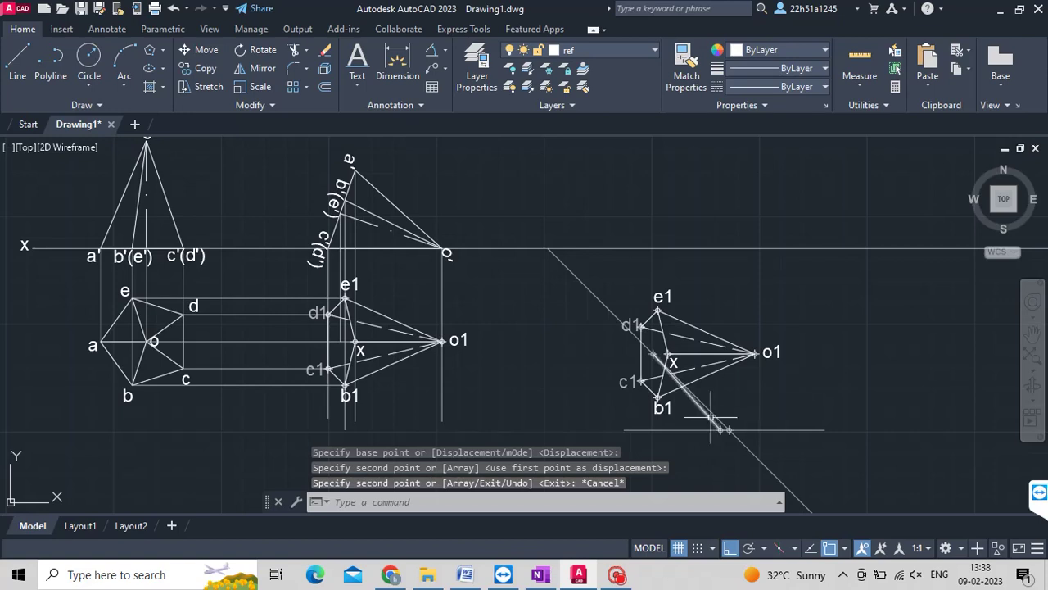
Rotate the copied top view about its base point until apex o1 lands on the inclined line.
left_click_drag(567, 303, 769, 381)
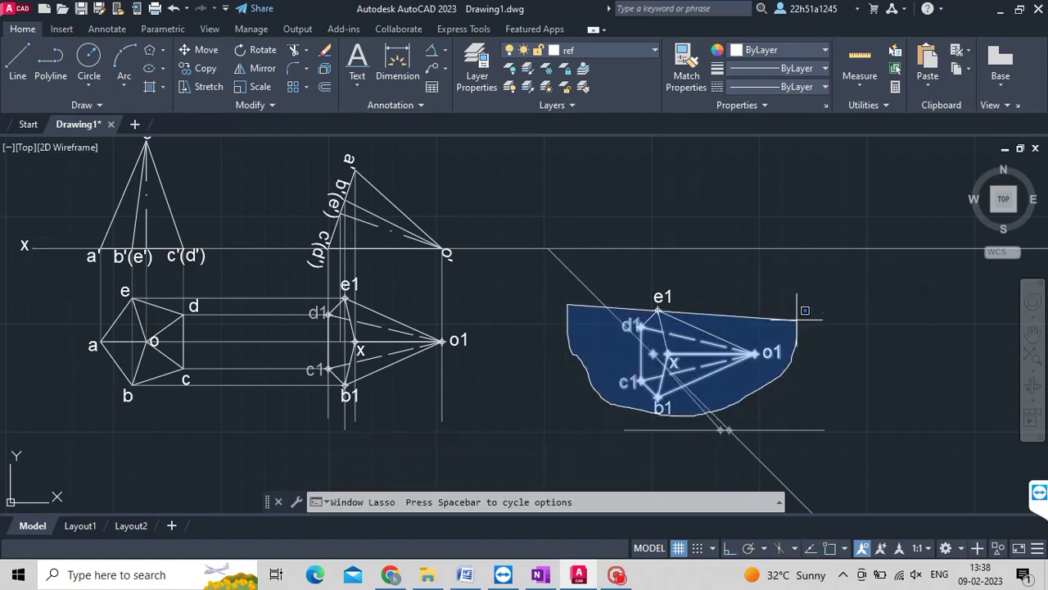
left_click_drag(770, 381, 794, 249)
type("RO")
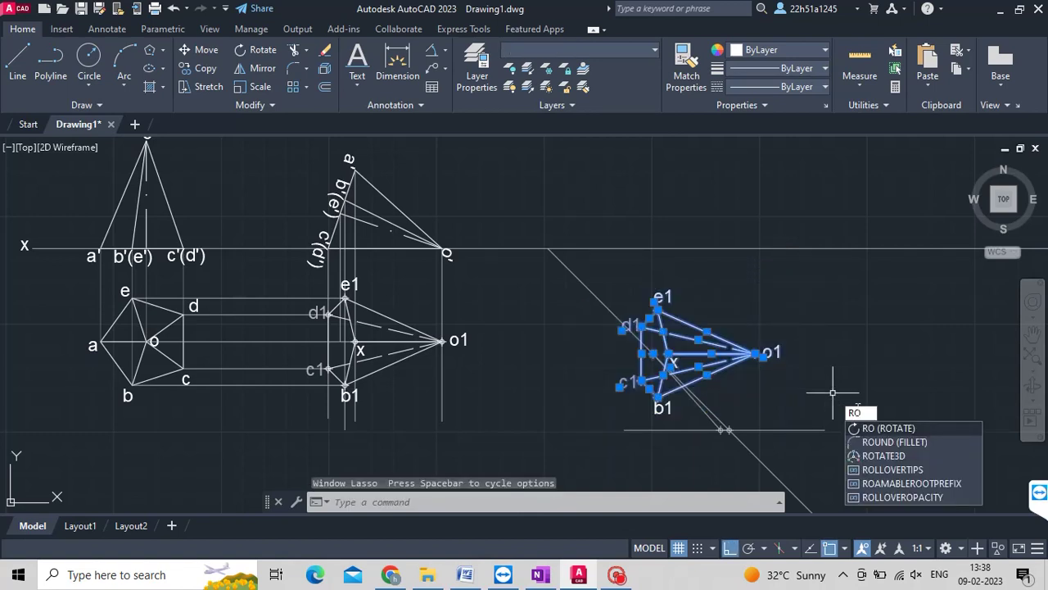
left_click(889, 428)
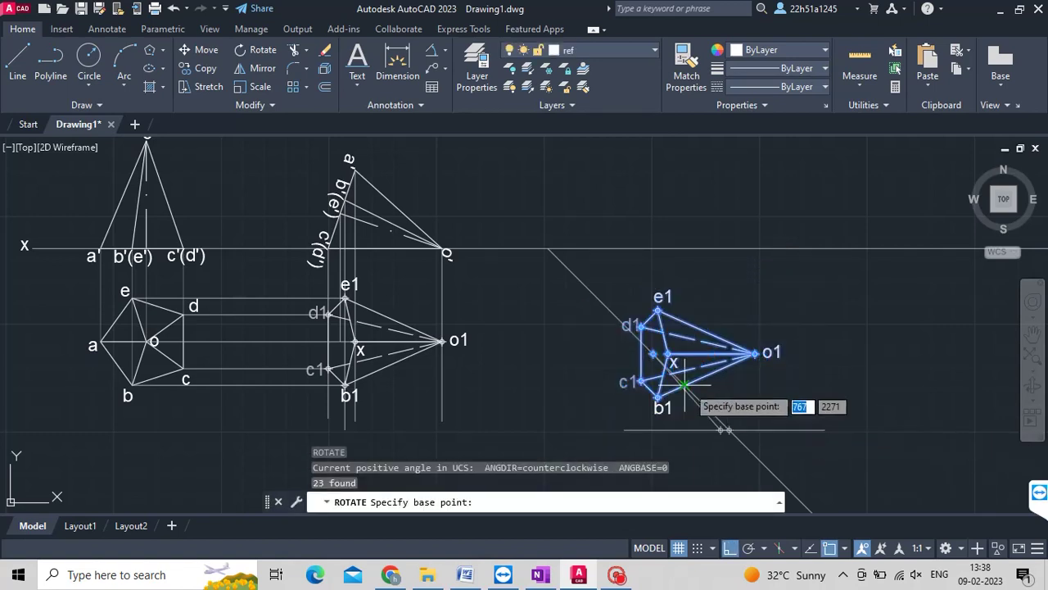
left_click(654, 356)
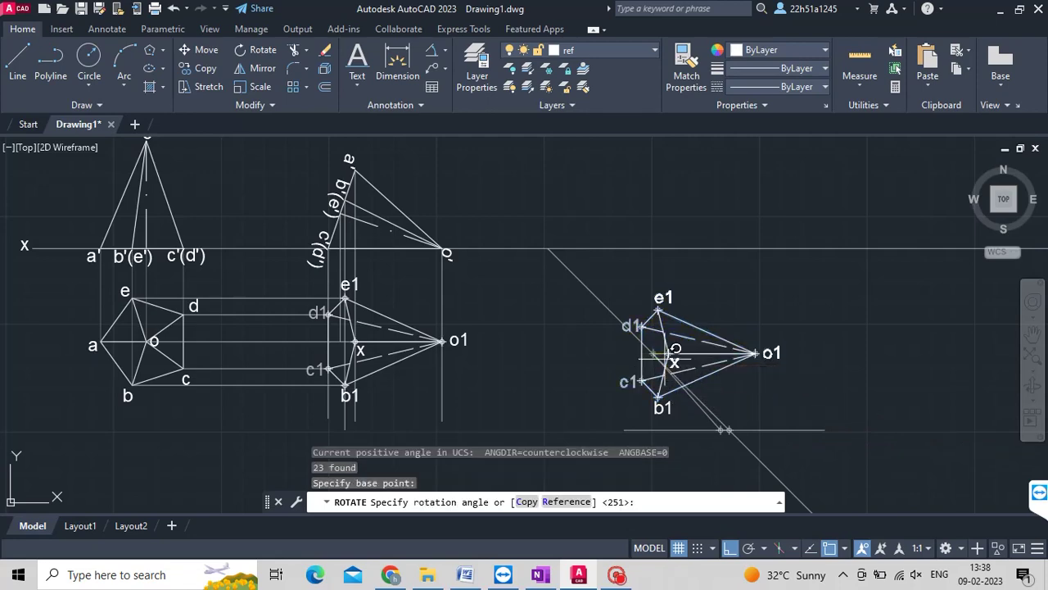
scroll(669, 389, "up", 3)
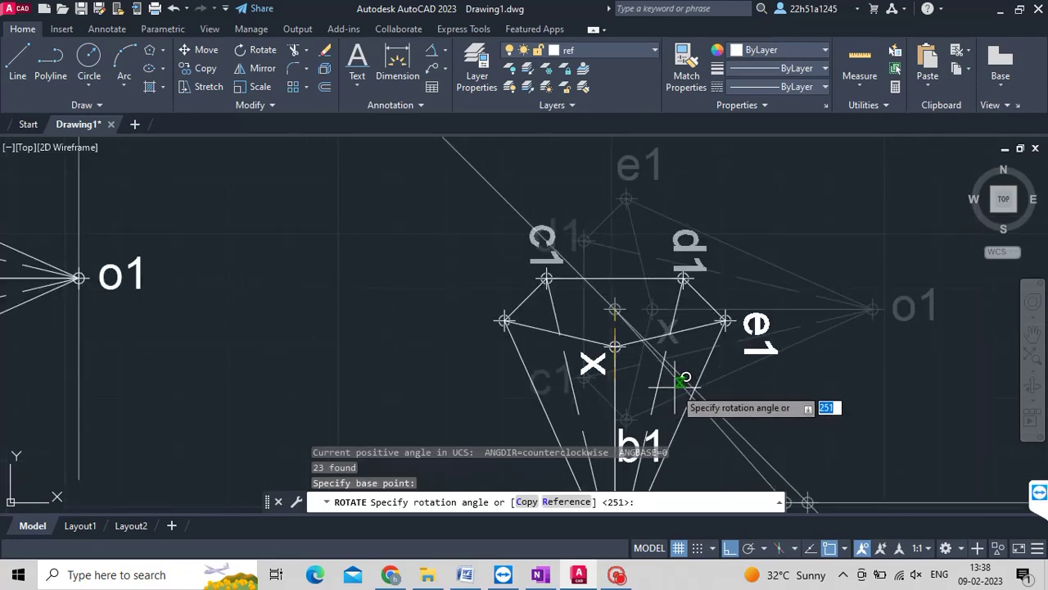
scroll(685, 381, "up", 5)
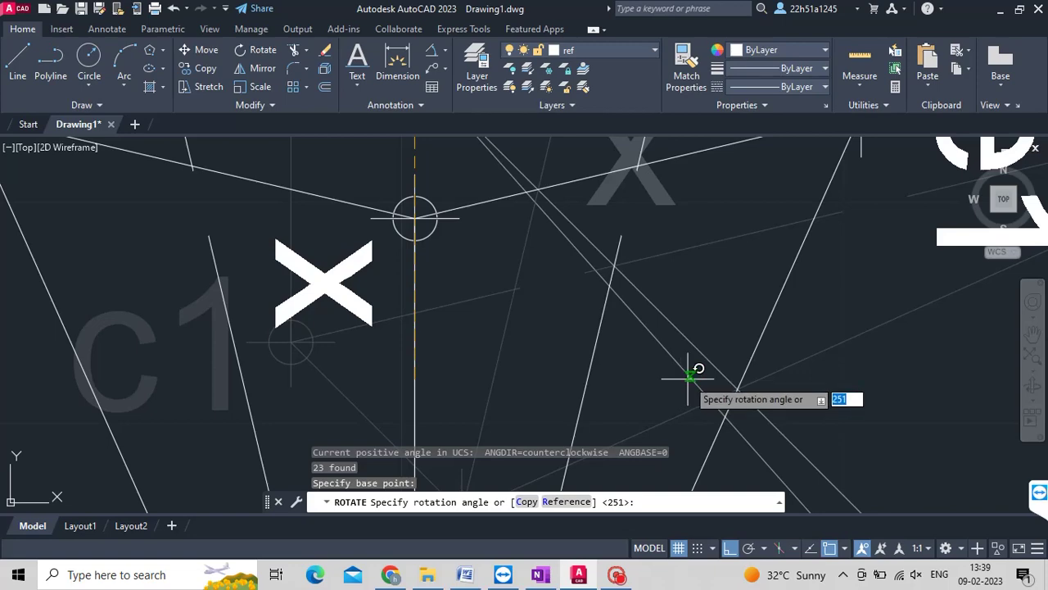
left_click(694, 371)
scroll(686, 374, "down", 3)
scroll(729, 421, "down", 3)
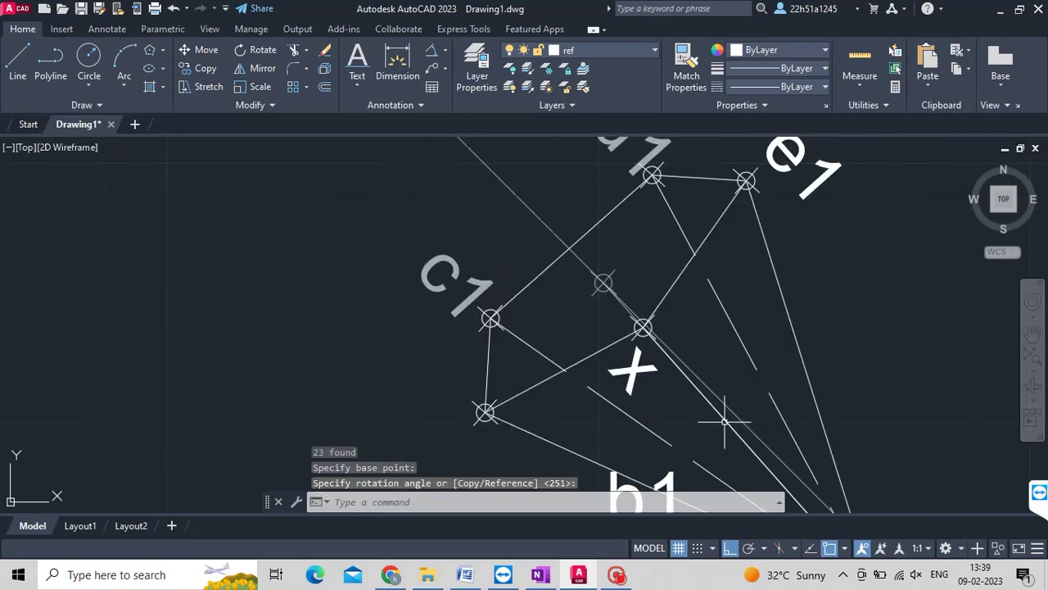
scroll(760, 450, "down", 2)
middle_click_drag(793, 488, 655, 303)
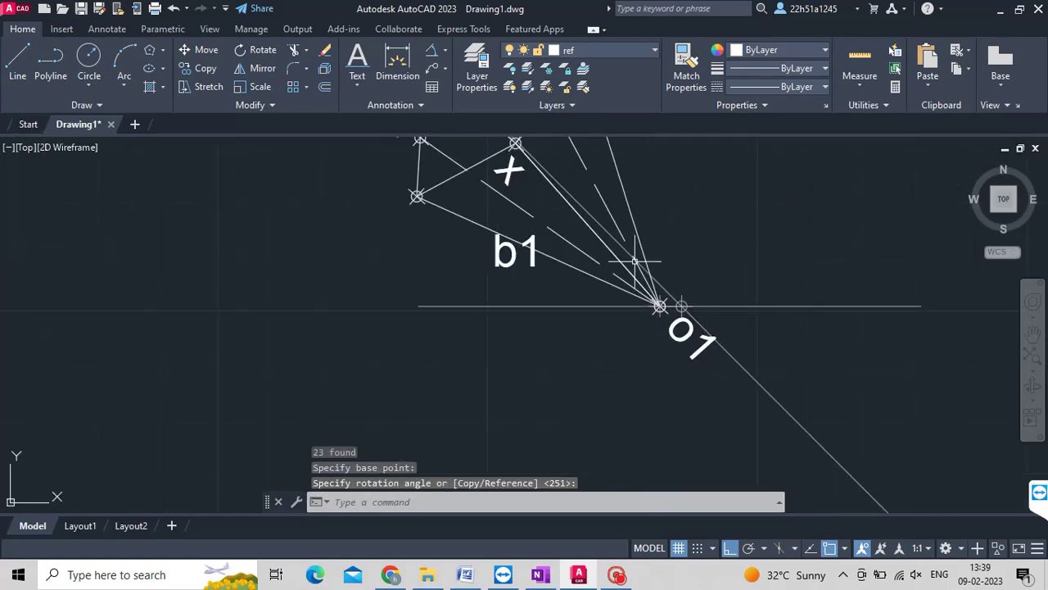
scroll(667, 311, "up", 2)
scroll(671, 311, "up", 2)
scroll(686, 365, "down", 2)
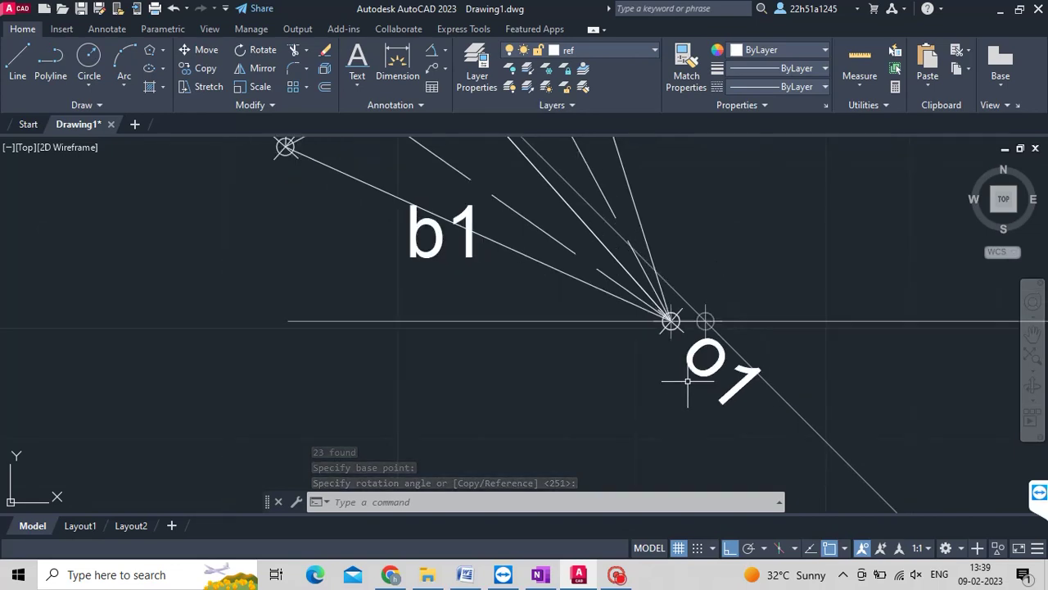
scroll(686, 374, "down", 2)
scroll(621, 379, "down", 1)
scroll(621, 385, "down", 1)
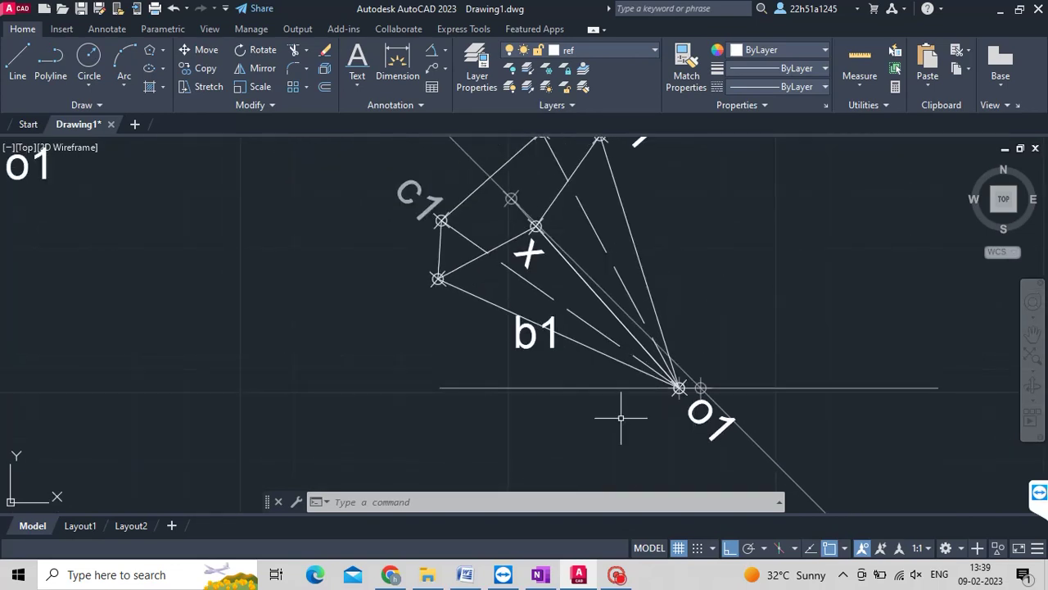
scroll(620, 419, "down", 2)
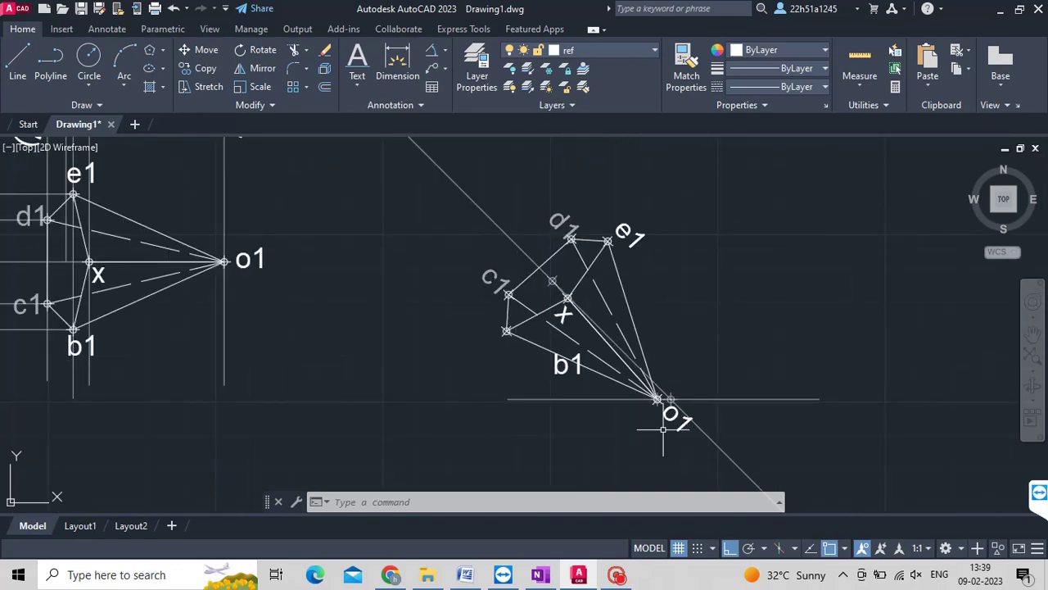
key("Escape")
scroll(619, 428, "down", 1)
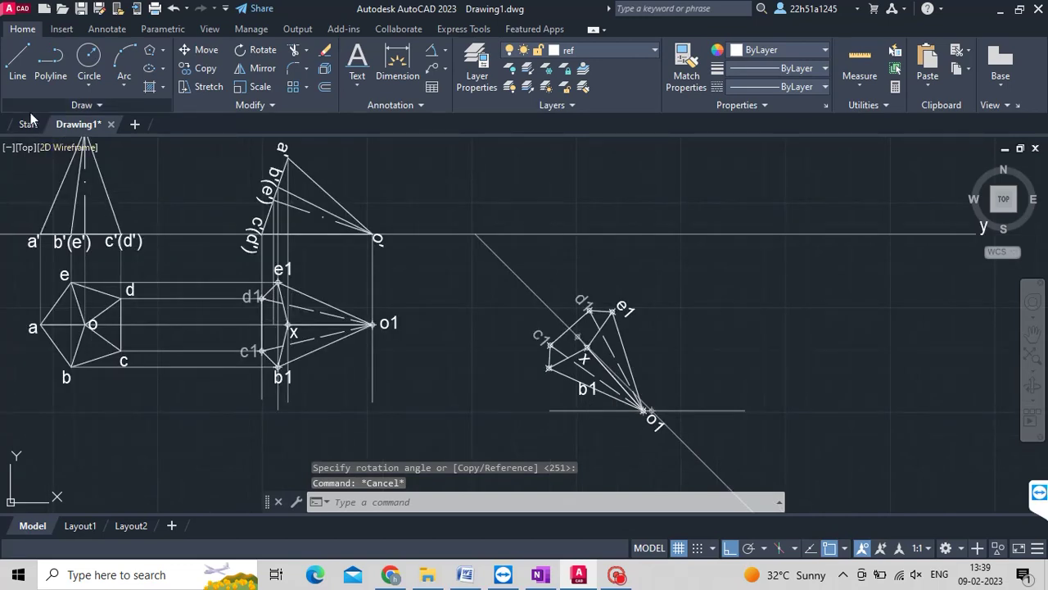
Make projection the current layer and draw a vertical projector from c1 to the xy line.
left_click(612, 46)
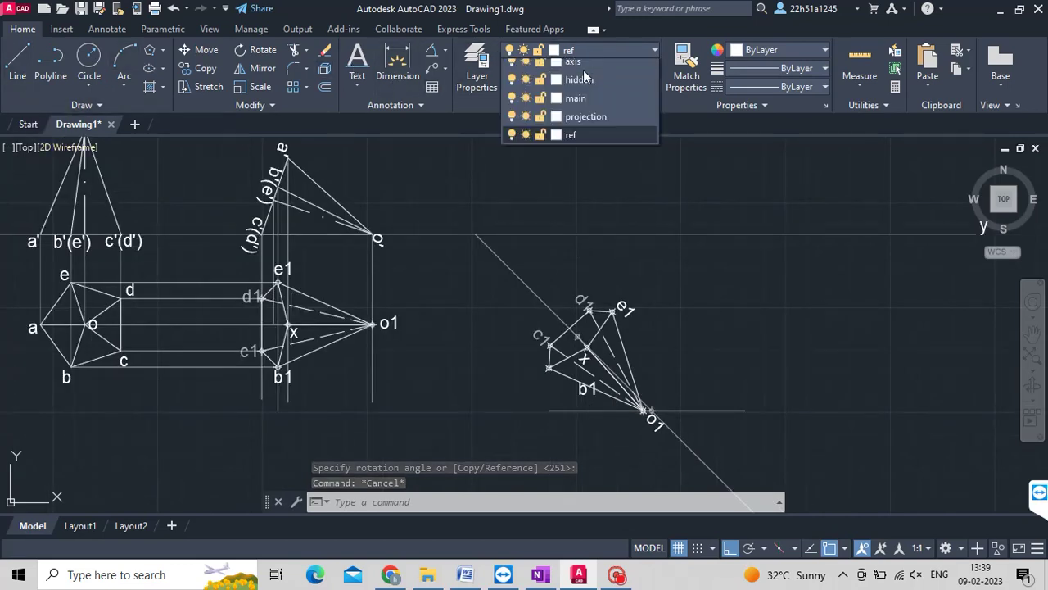
left_click(573, 143)
left_click(19, 70)
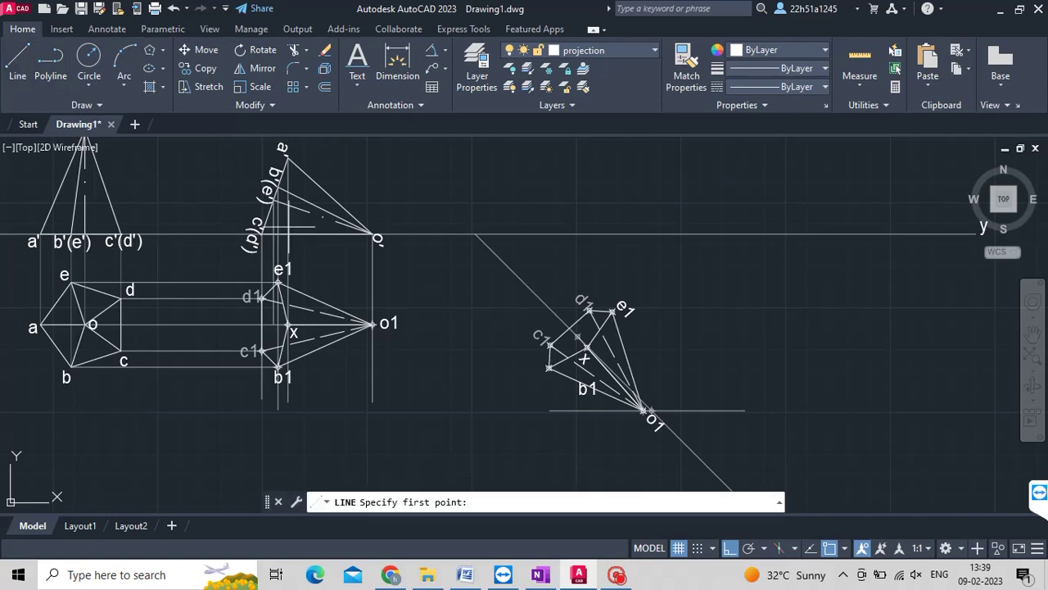
left_click(550, 345)
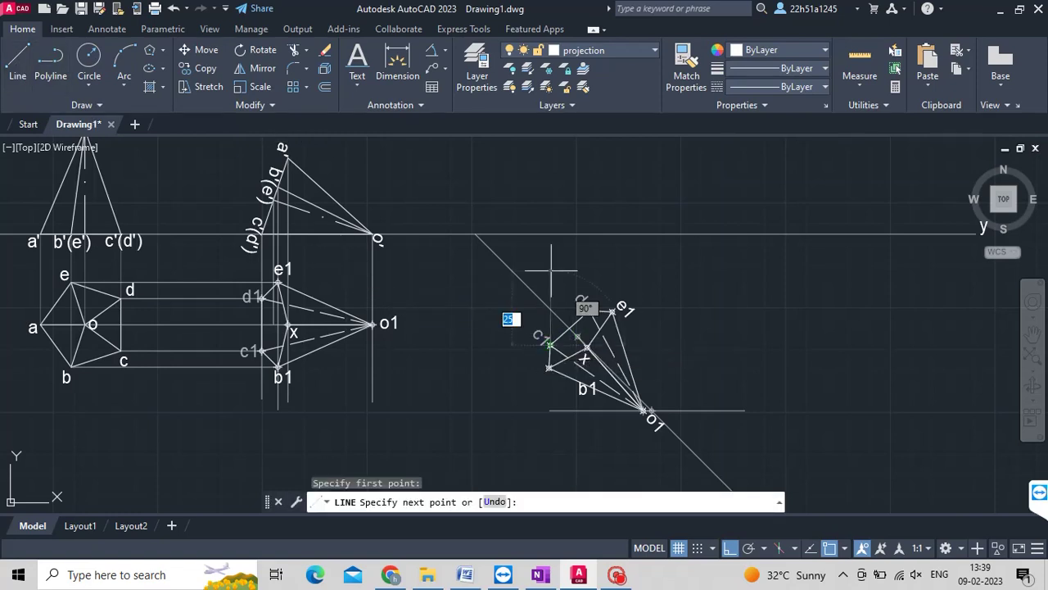
key("F8")
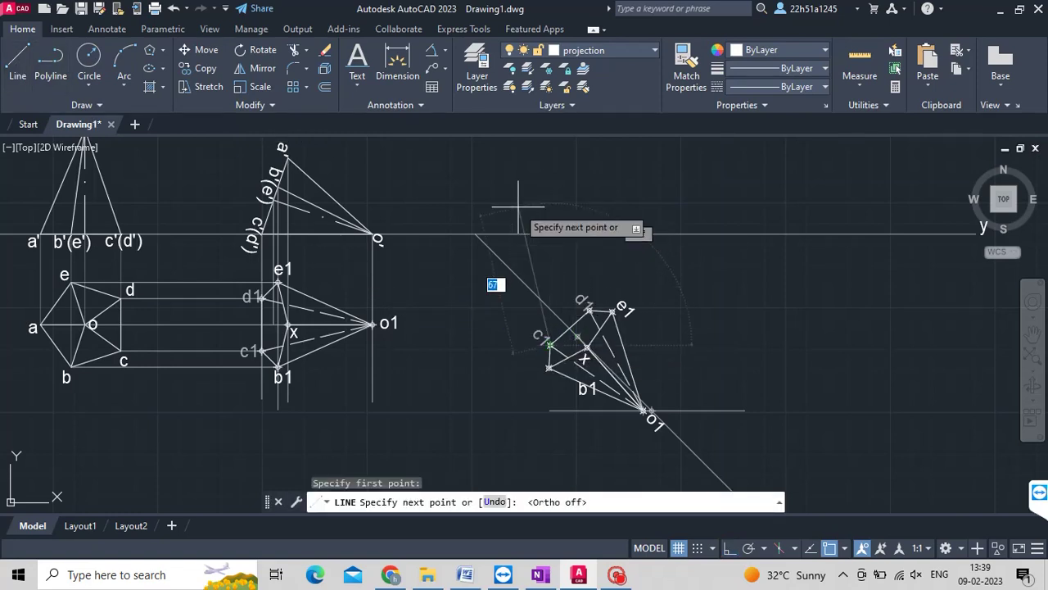
key("F8")
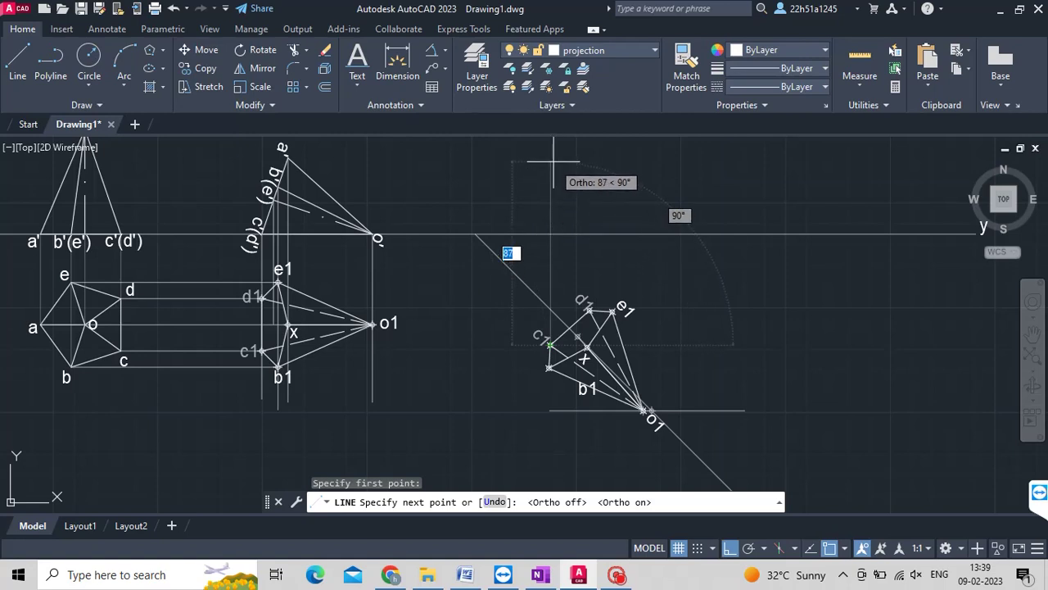
left_click(551, 235)
key("F8")
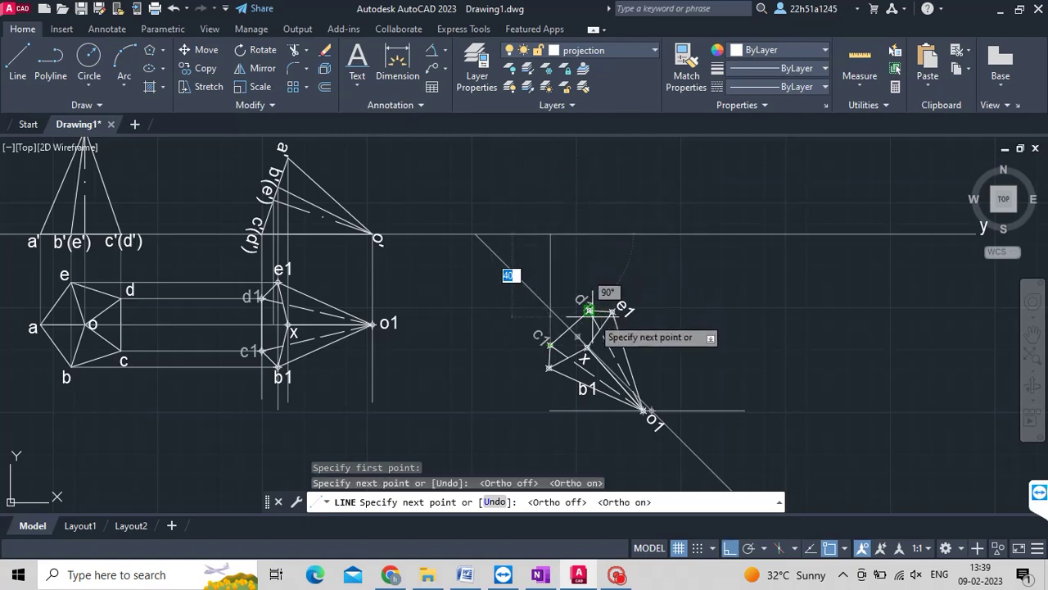
key("F8")
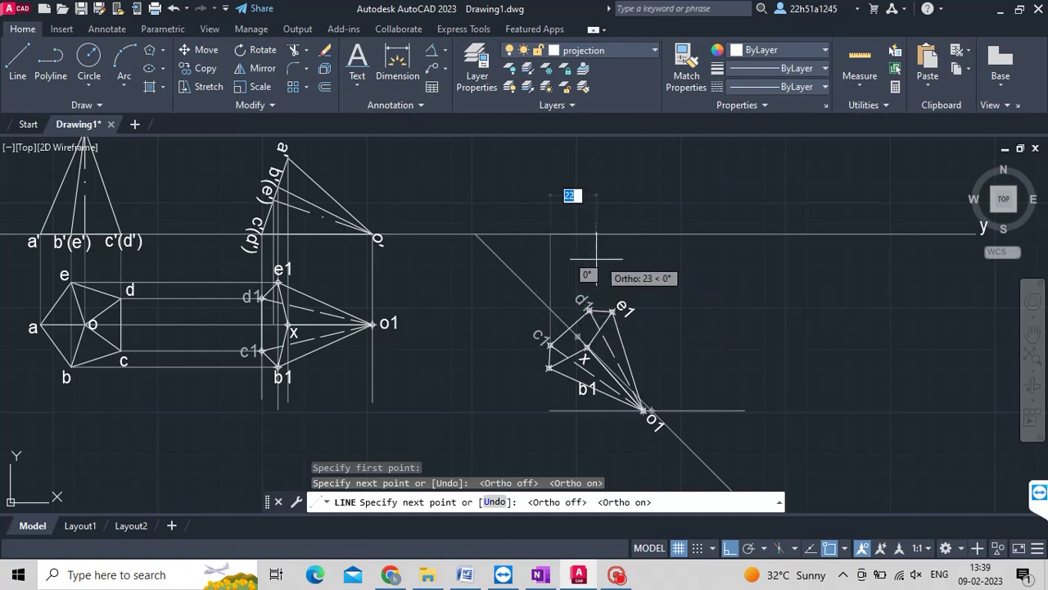
key("Return")
key("Return")
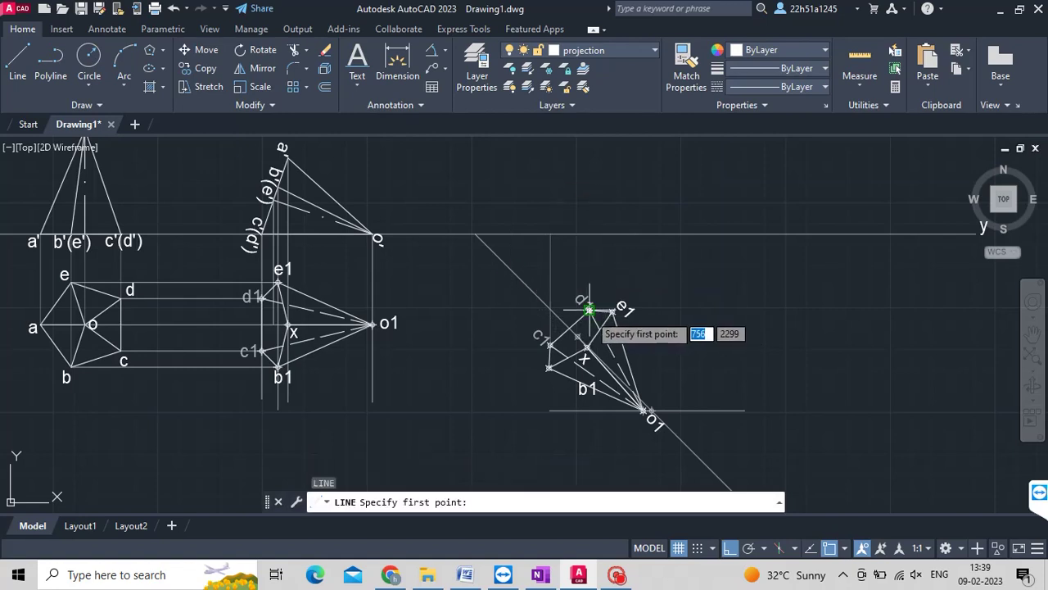
Draw vertical projectors up from corners d1 and e1 of the tilted top view.
left_click(588, 309)
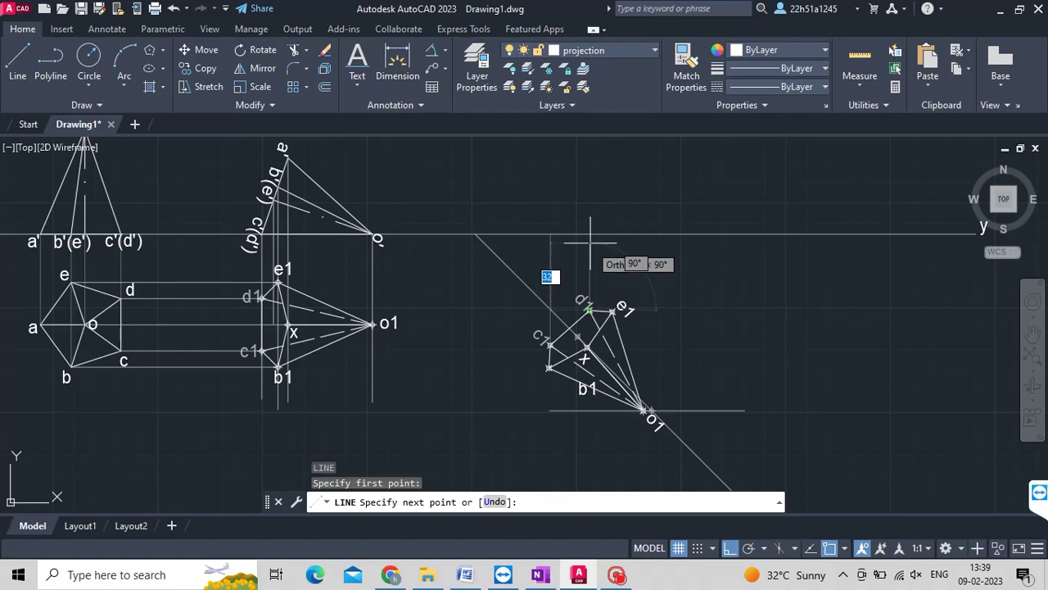
left_click(589, 234)
key("Return")
key("Return")
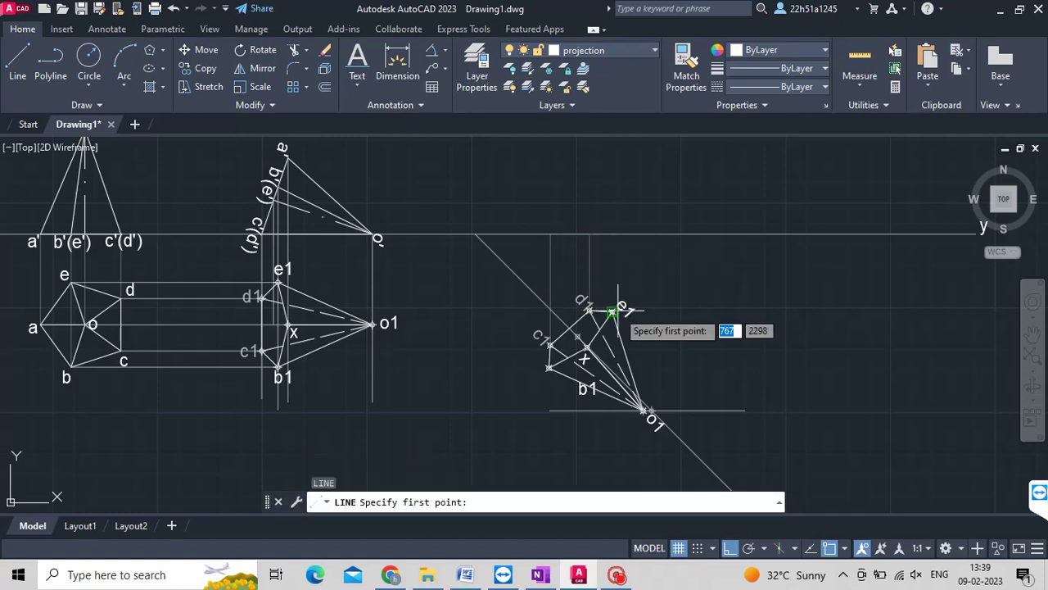
left_click(613, 310)
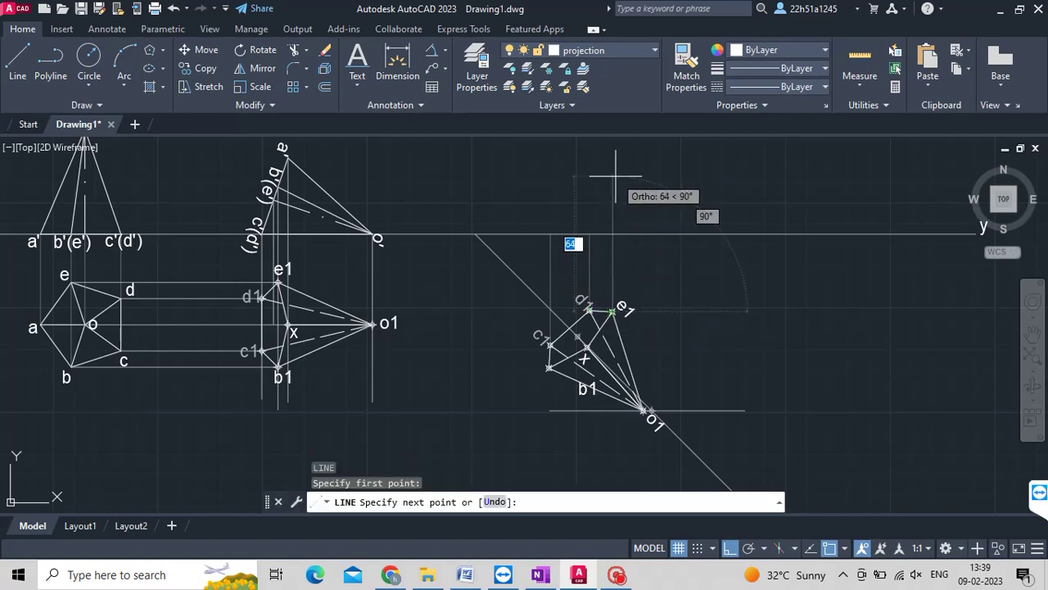
left_click(613, 171)
key("Return")
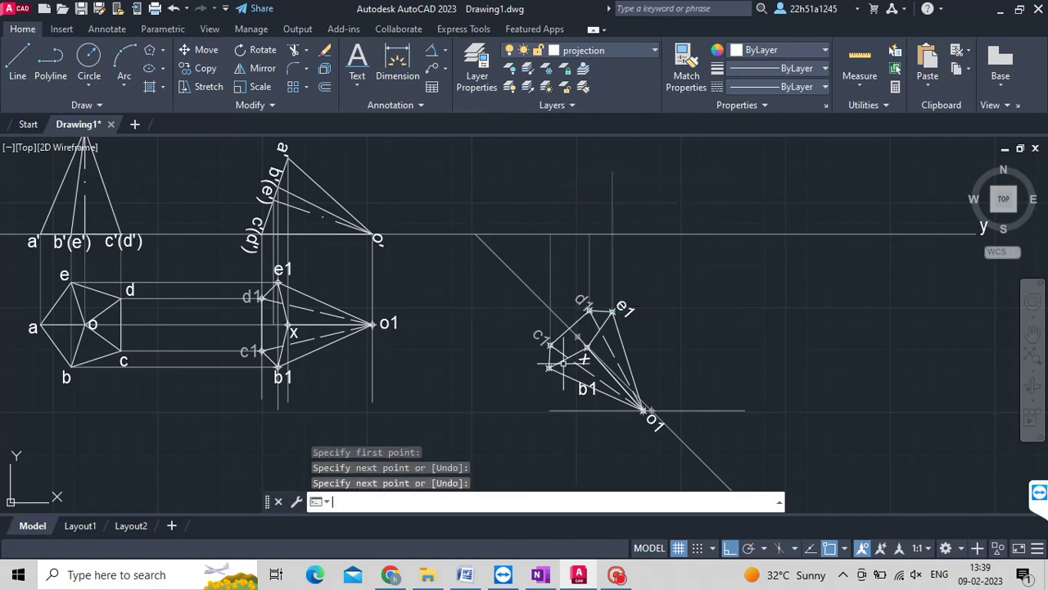
key("Return")
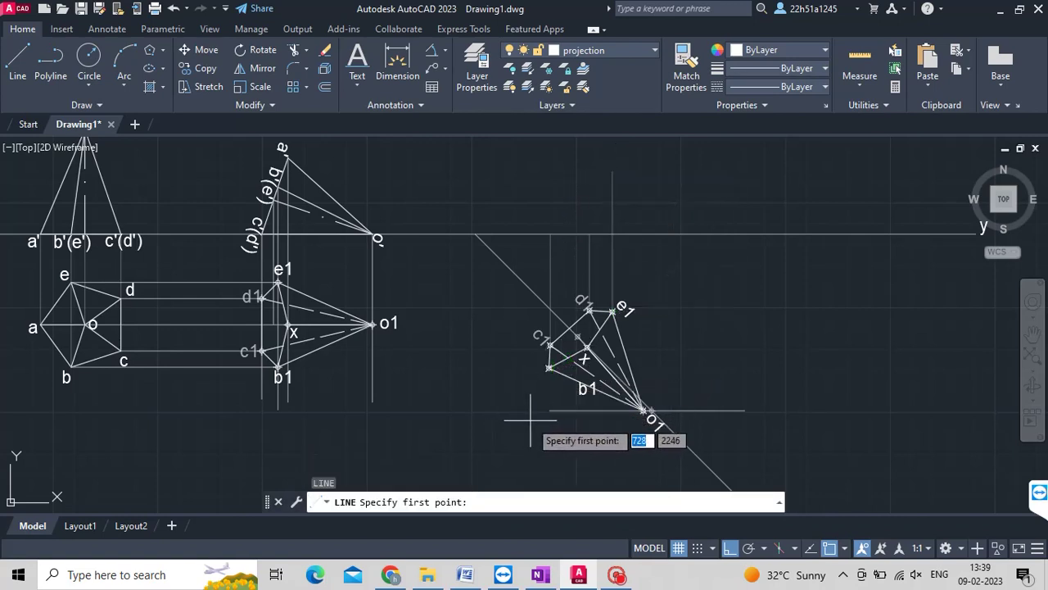
Add vertical projectors from the corner near c1 and from point x.
left_click(549, 367)
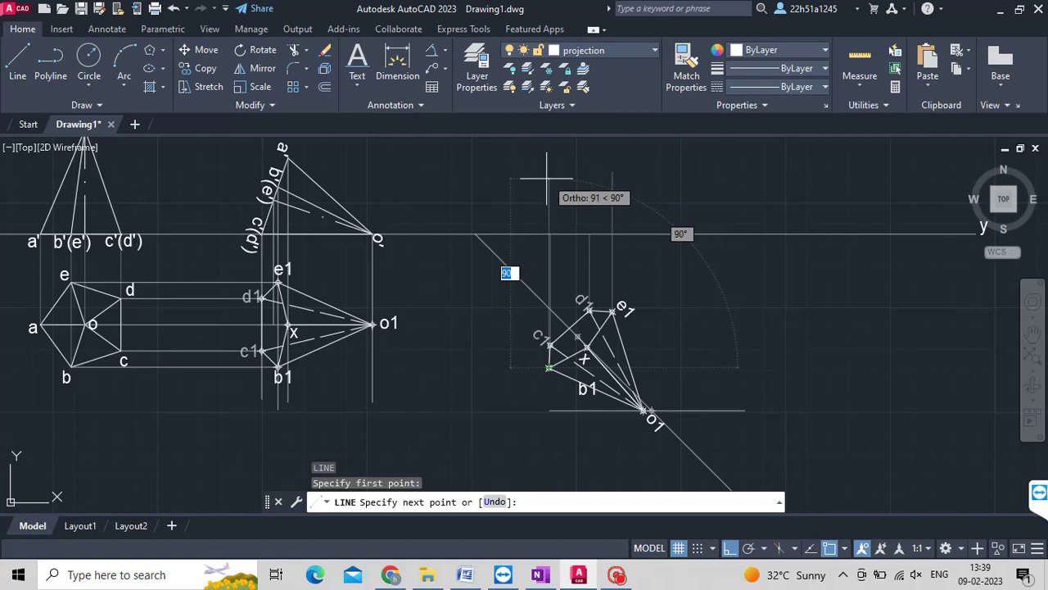
left_click(547, 178)
key("Return")
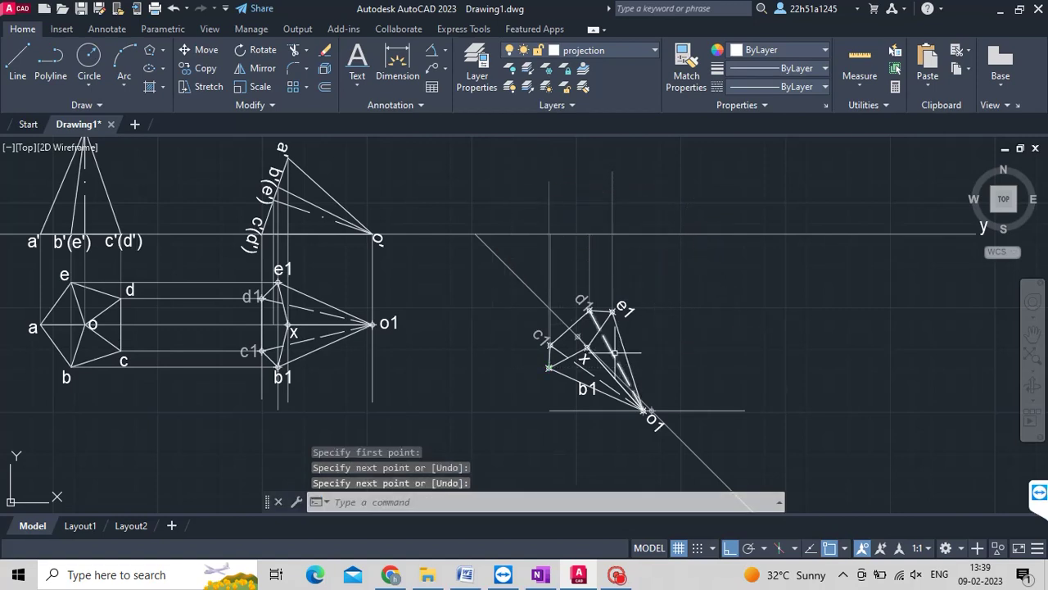
key("Return")
left_click(586, 348)
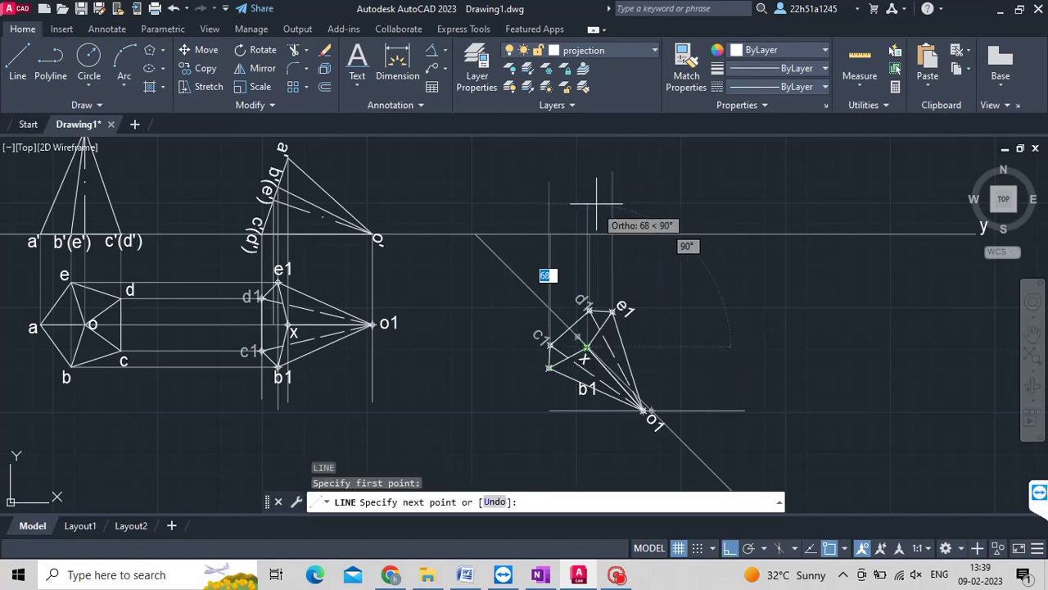
left_click(599, 143)
key("Return")
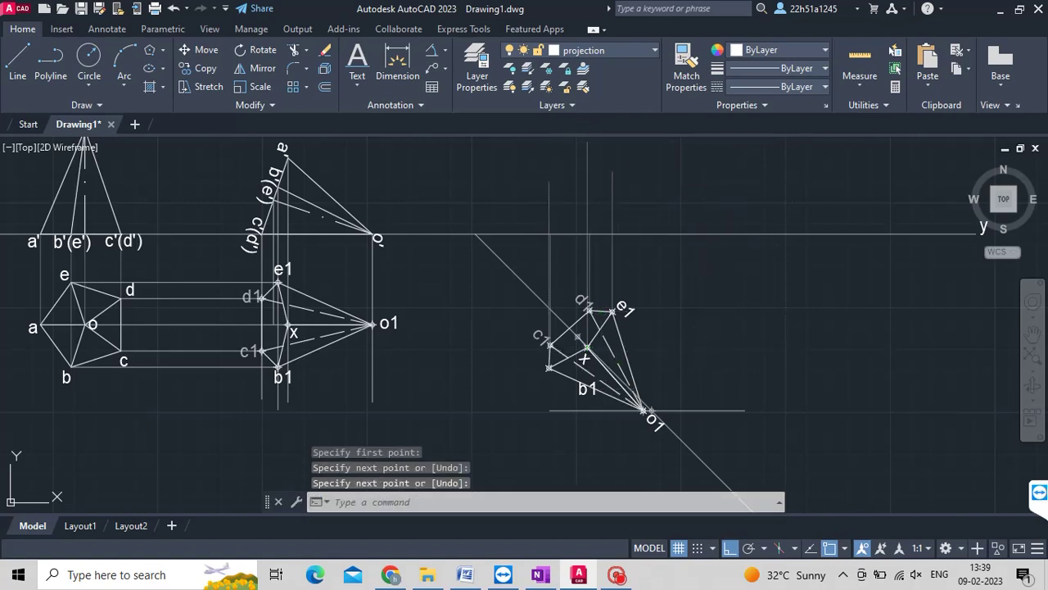
key("Return")
key("Return")
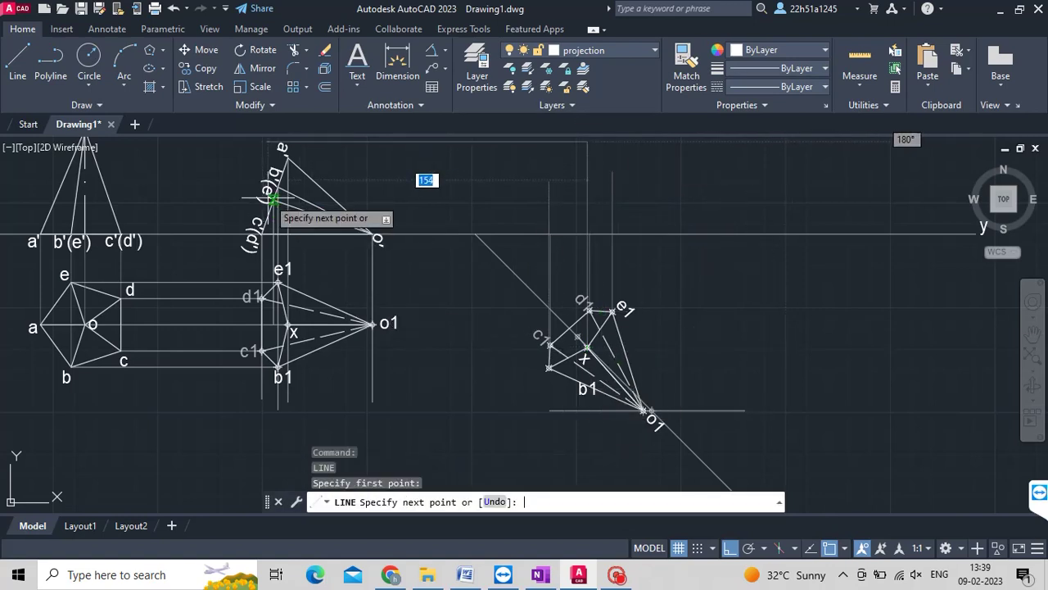
key("Return")
key("Return")
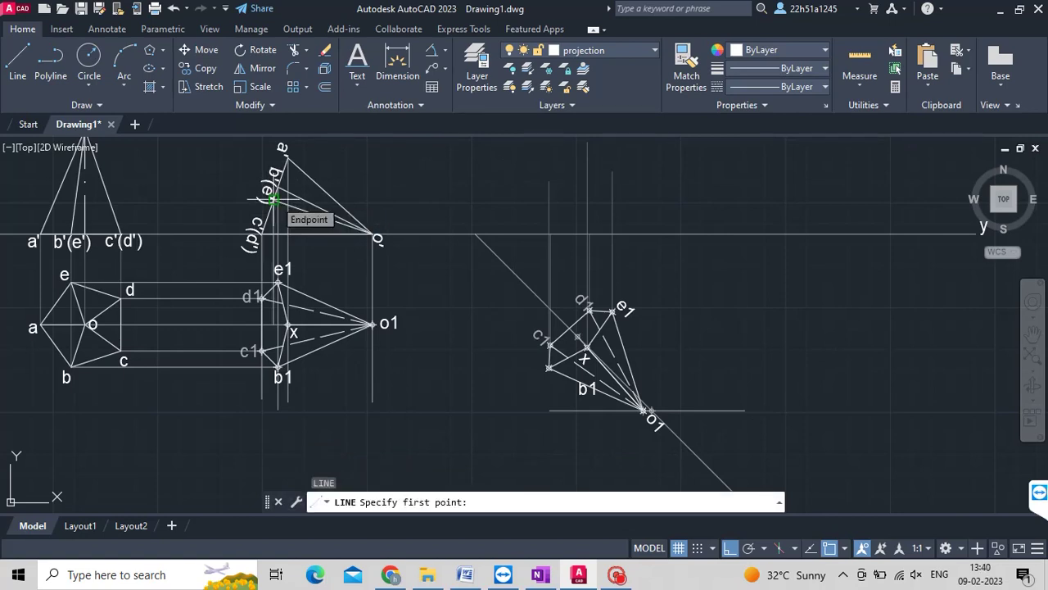
key("Return")
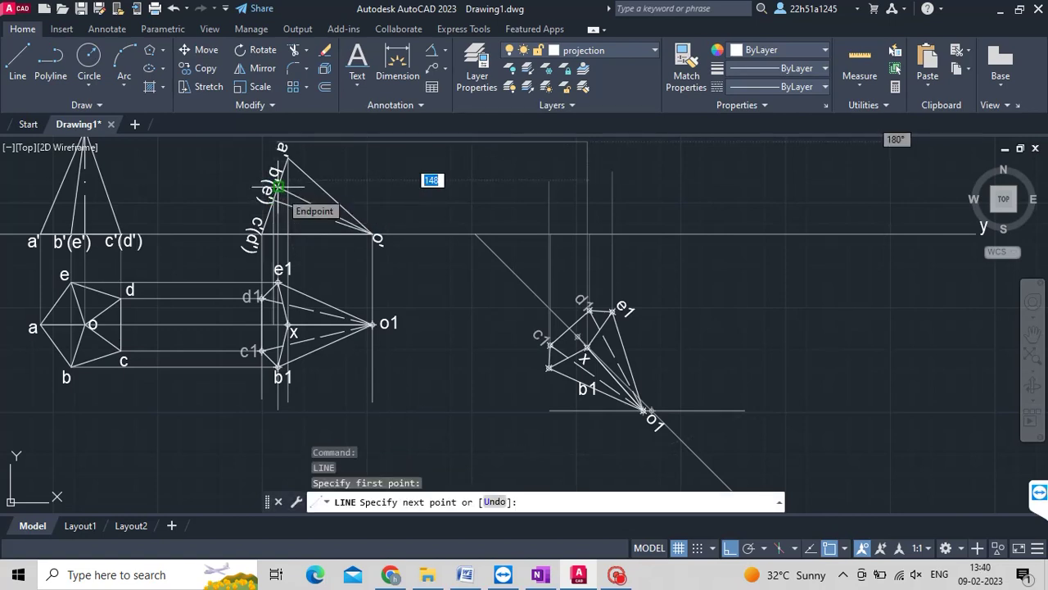
Undo a stray line, then draw horizontal projectors right from b'(e') and apex a'.
left_click(278, 187)
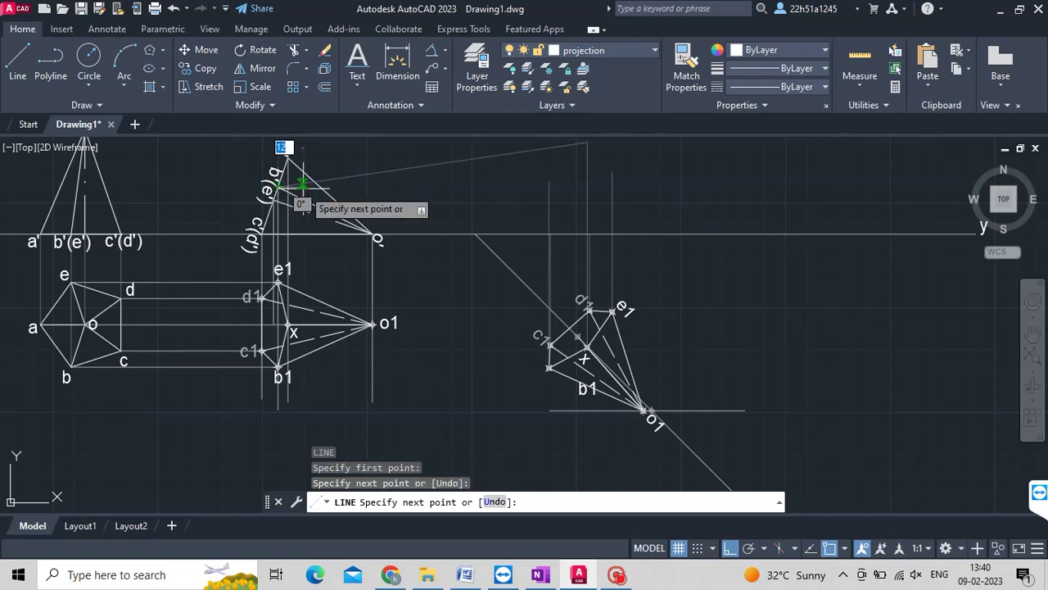
key("Escape")
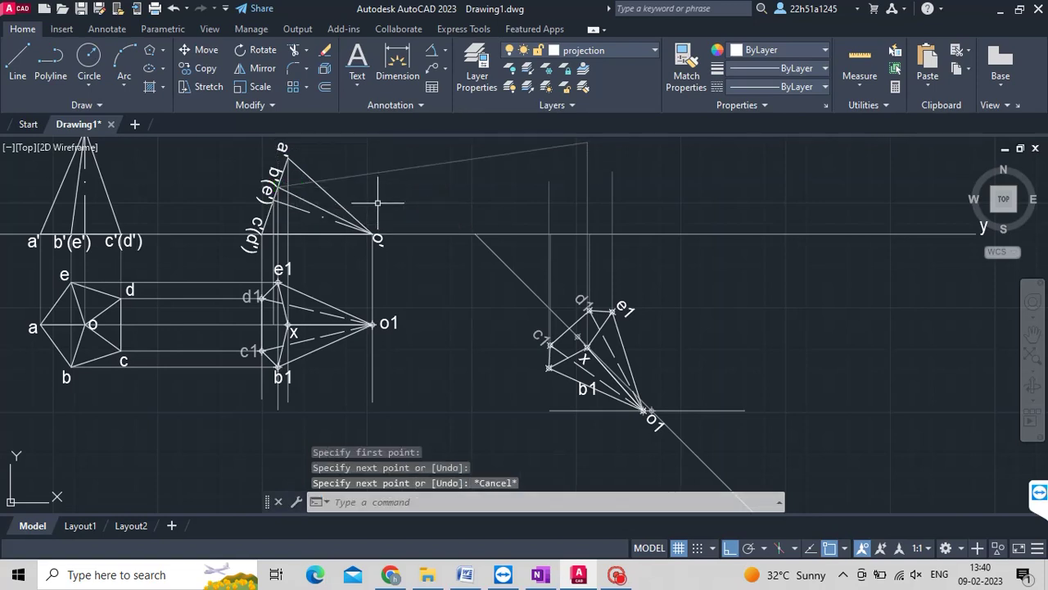
key("ctrl+z")
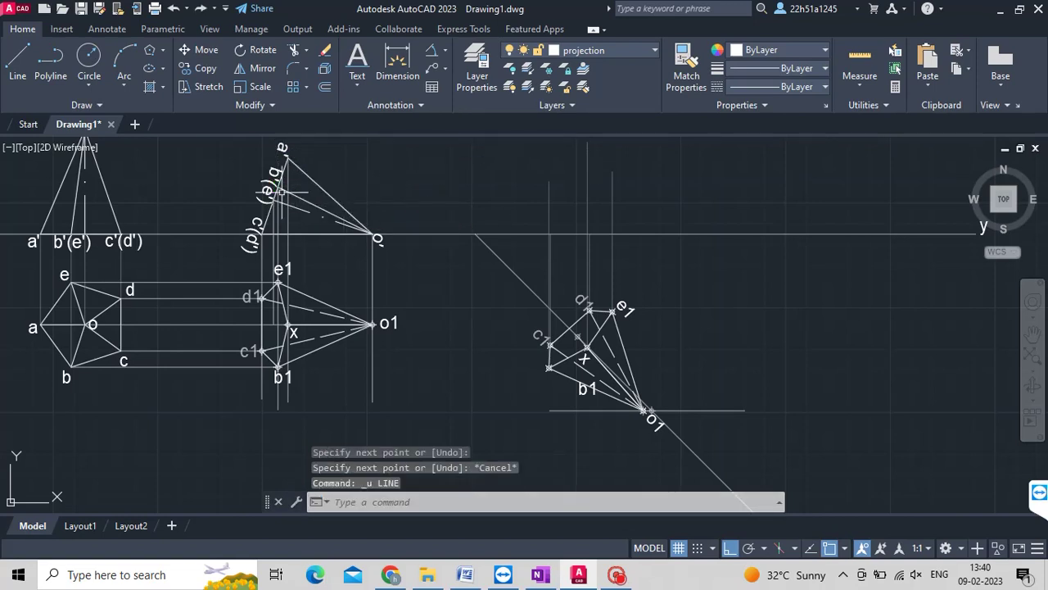
left_click(23, 64)
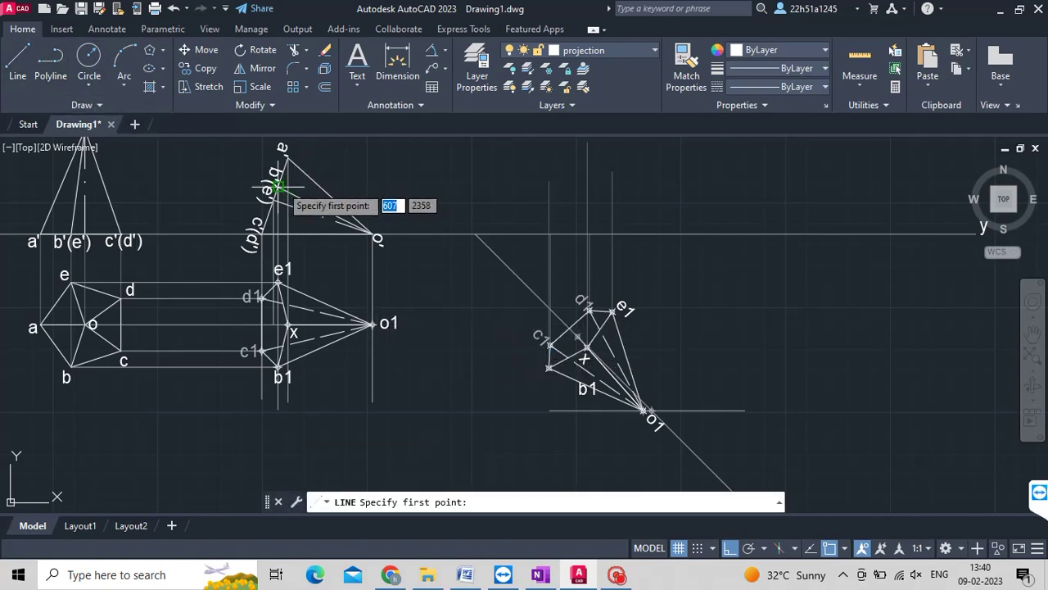
left_click(278, 187)
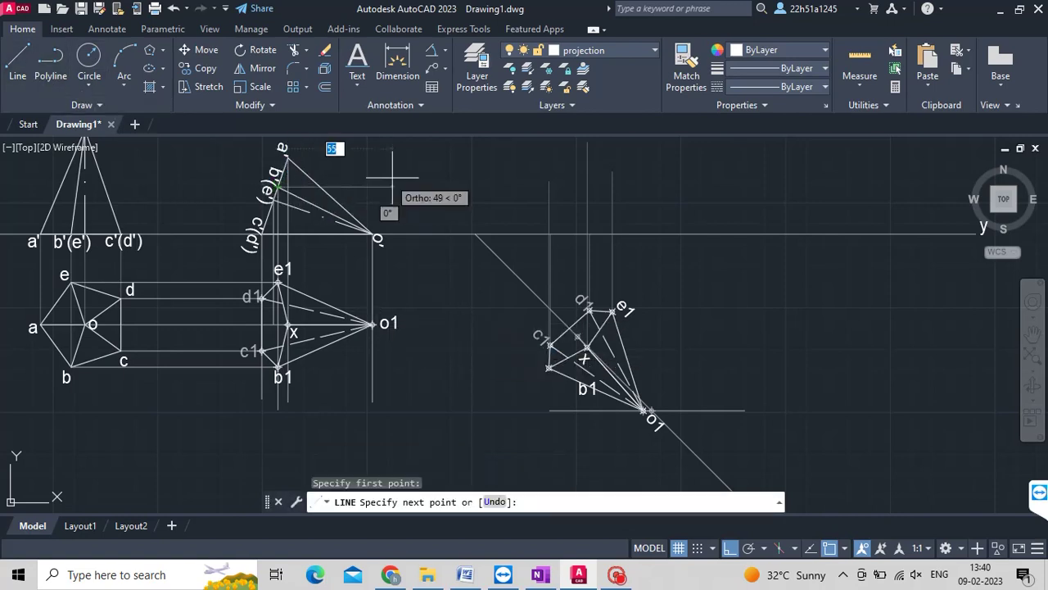
left_click(610, 187)
key("Return")
key("Return")
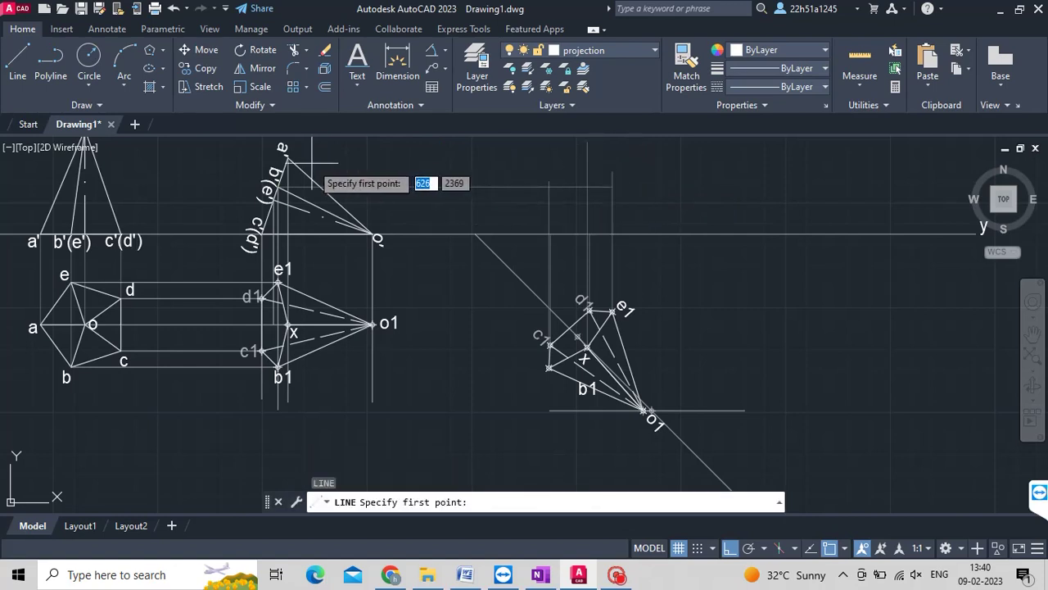
left_click(284, 156)
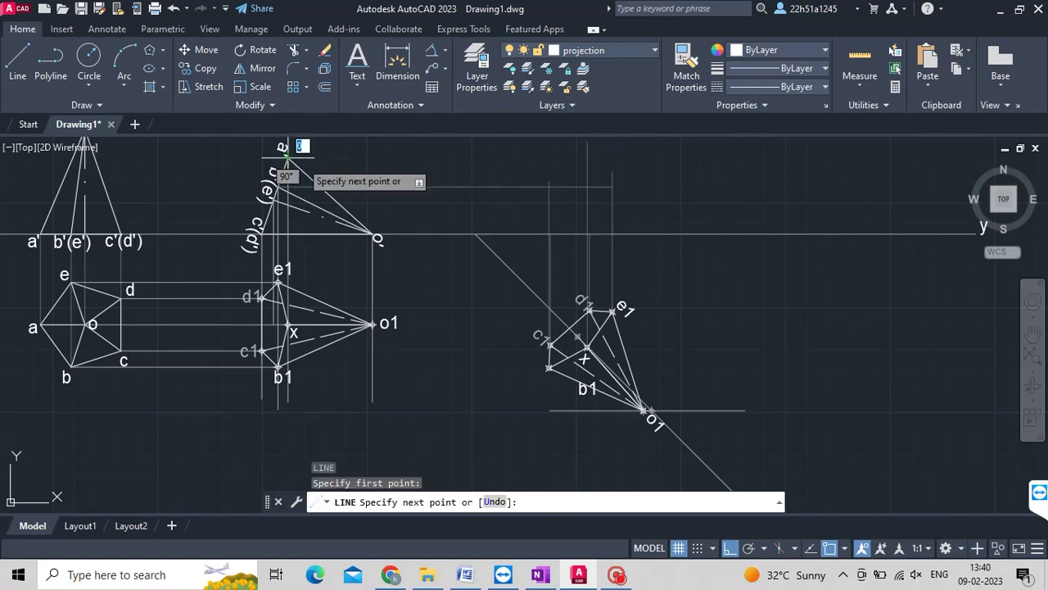
left_click(586, 157)
key("Return")
key("Return")
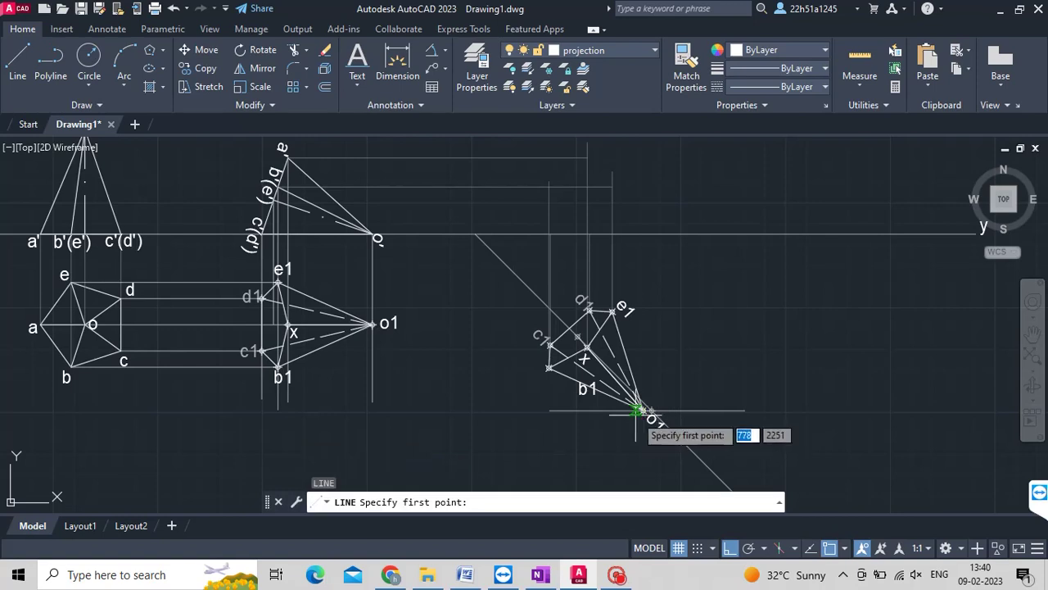
Draw the vertical projector from apex o1 up to the xy line.
left_click(640, 409)
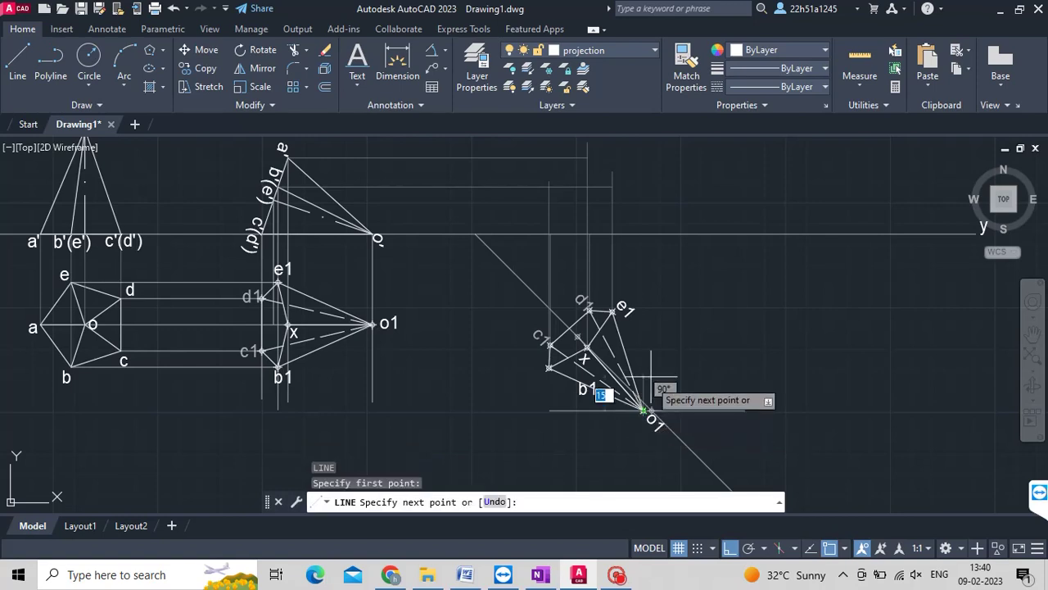
left_click(646, 235)
key("Return")
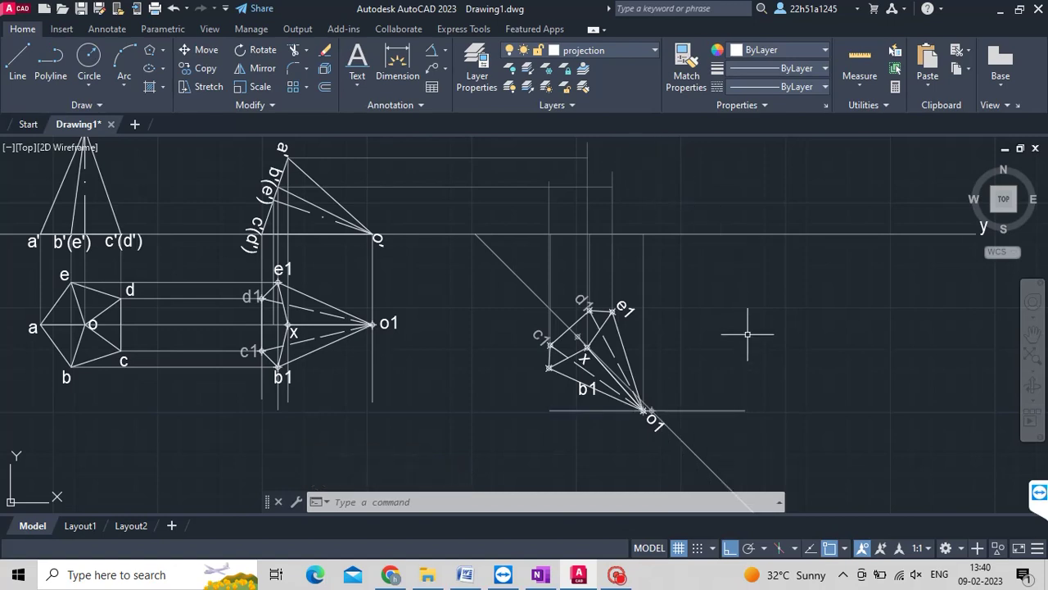
Place a first point at the end of the apex line, then switch to the main layer.
left_click(638, 48)
left_click(612, 127)
type("o")
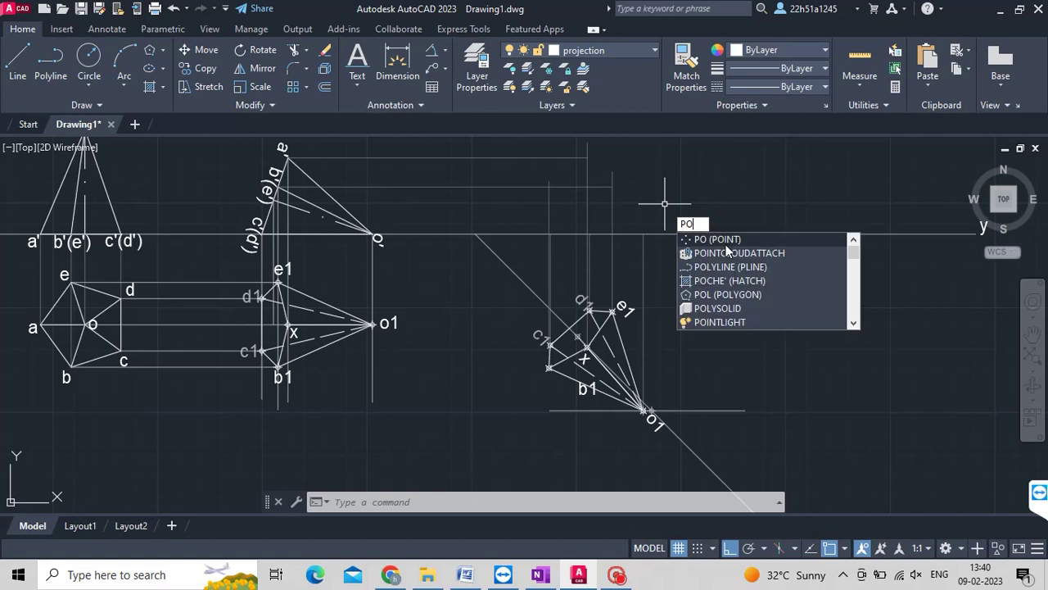
left_click(728, 243)
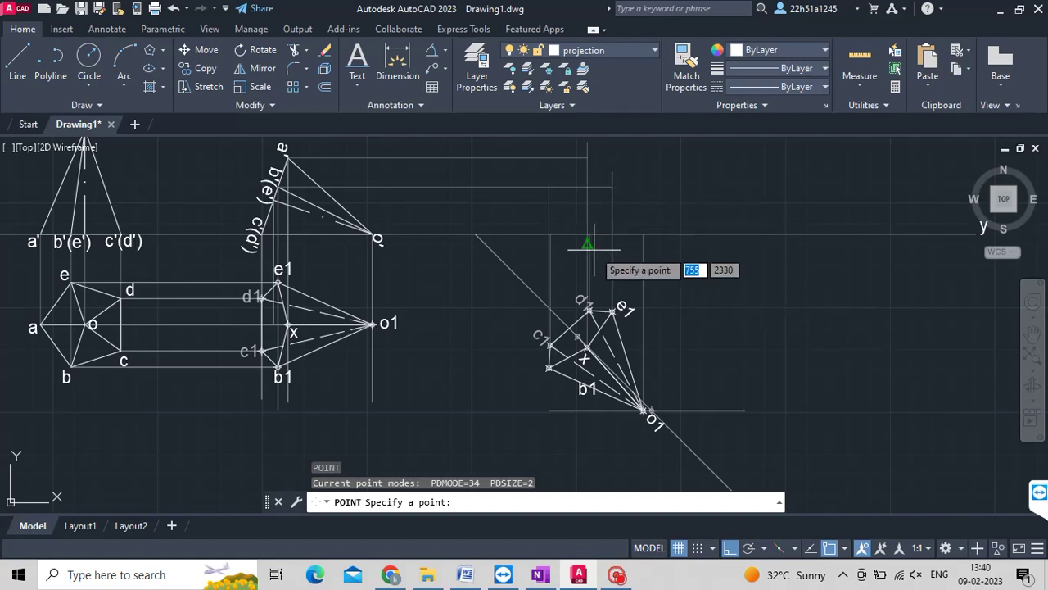
left_click(586, 157)
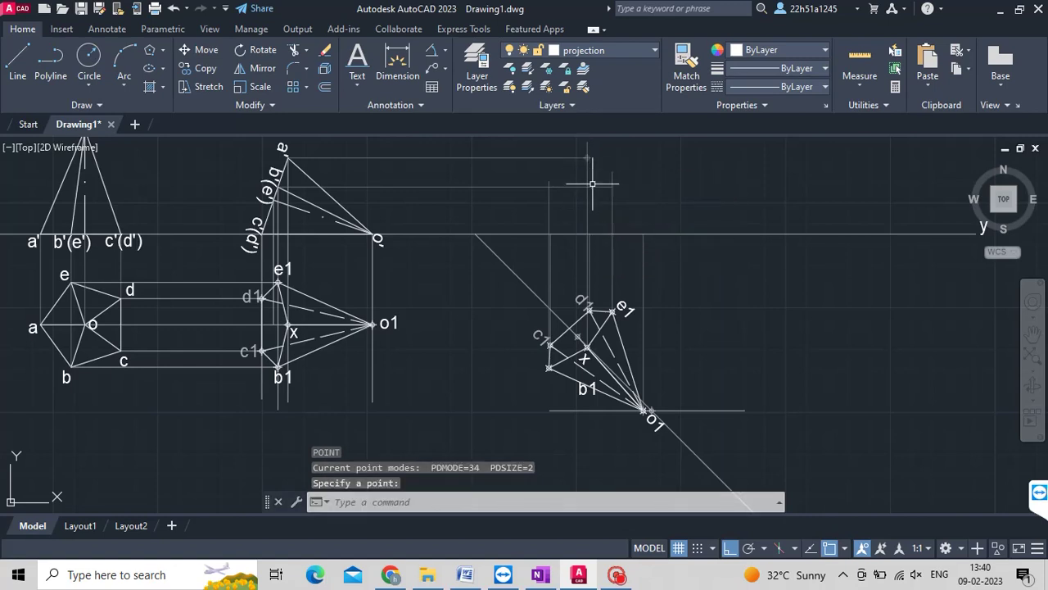
left_click(642, 49)
left_click(613, 124)
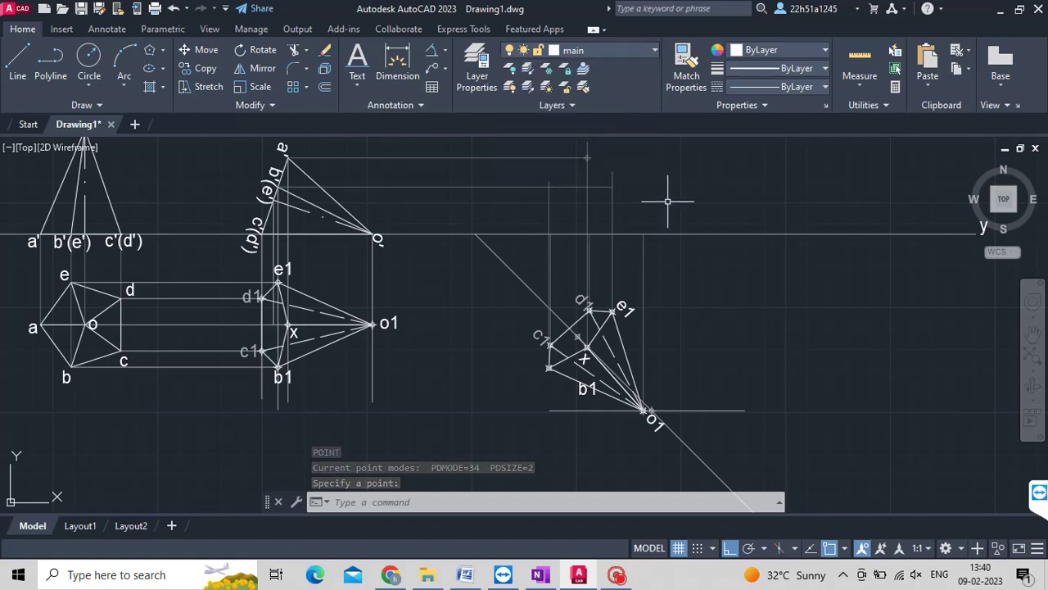
Mark points at the apex line's end and where the c1 and e1 projectors cross.
type("po")
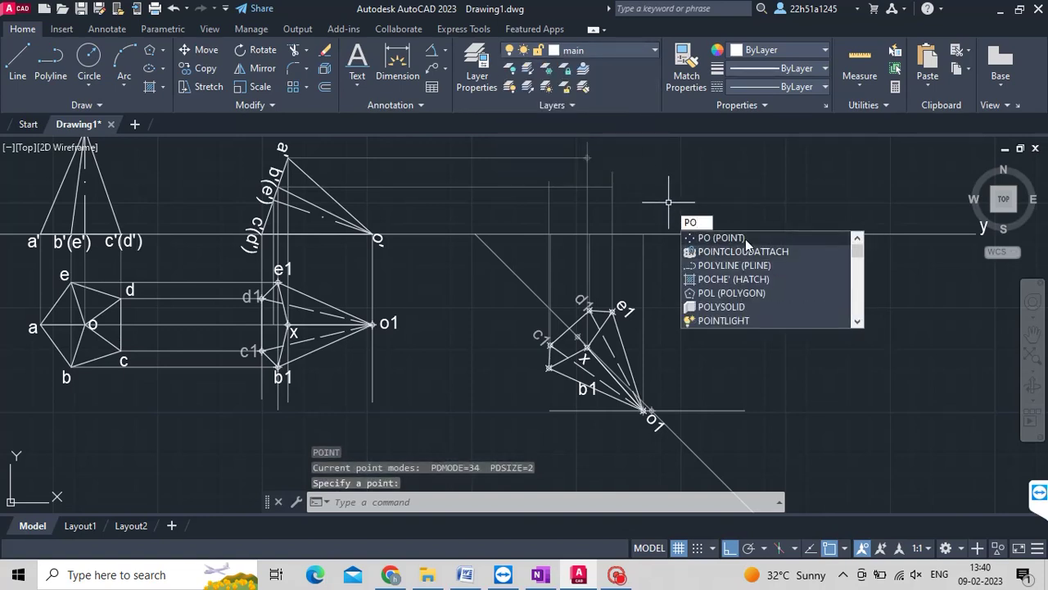
key("Return")
left_click(587, 157)
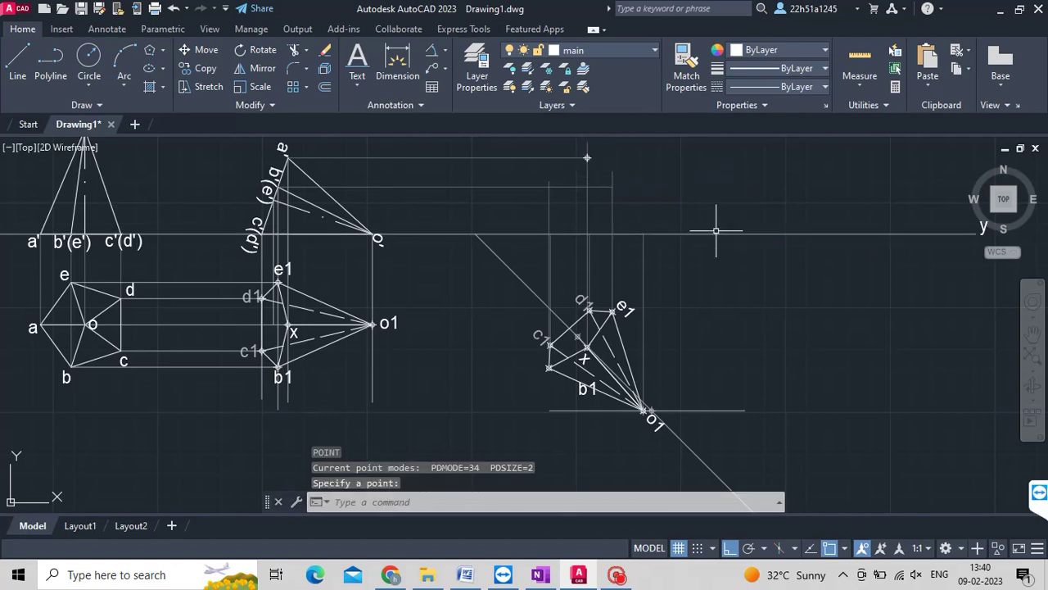
key("Return")
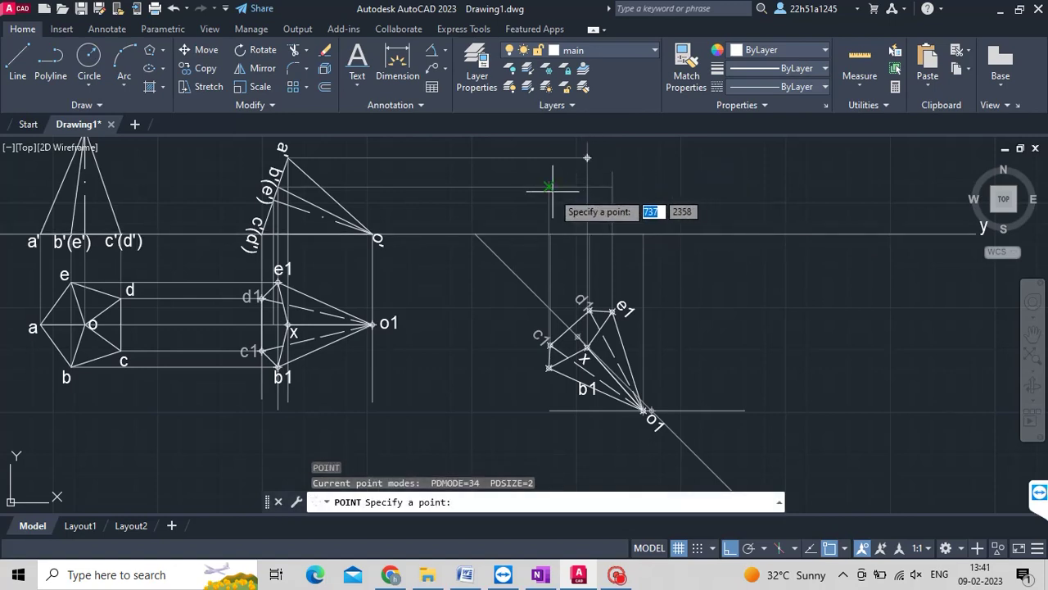
left_click(549, 188)
key("Return")
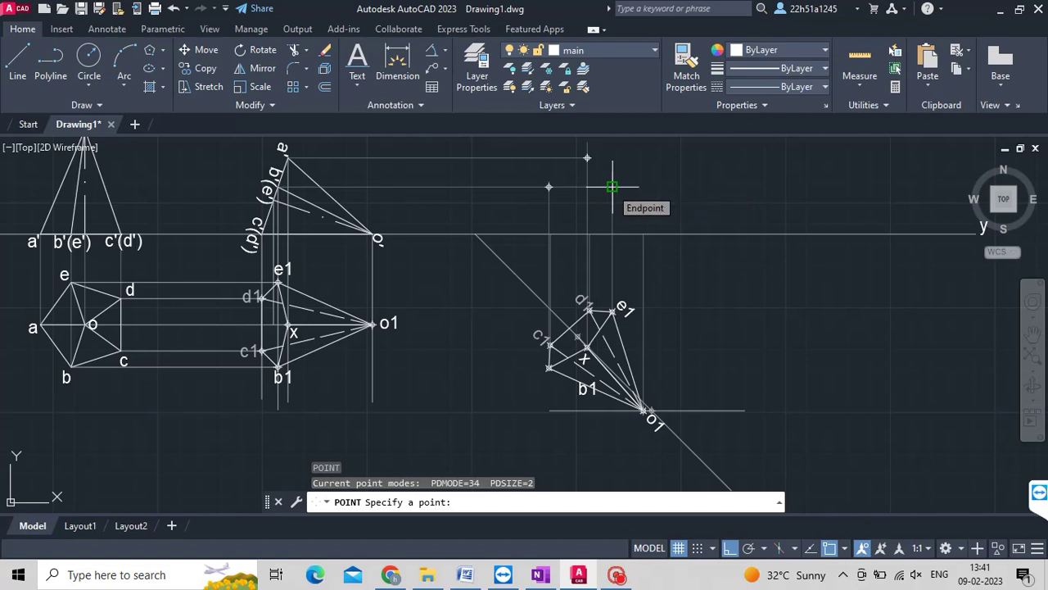
left_click(613, 186)
Mark points at the two lower projector intersections and at the crossing on the xy line.
scroll(611, 187, "up", 2)
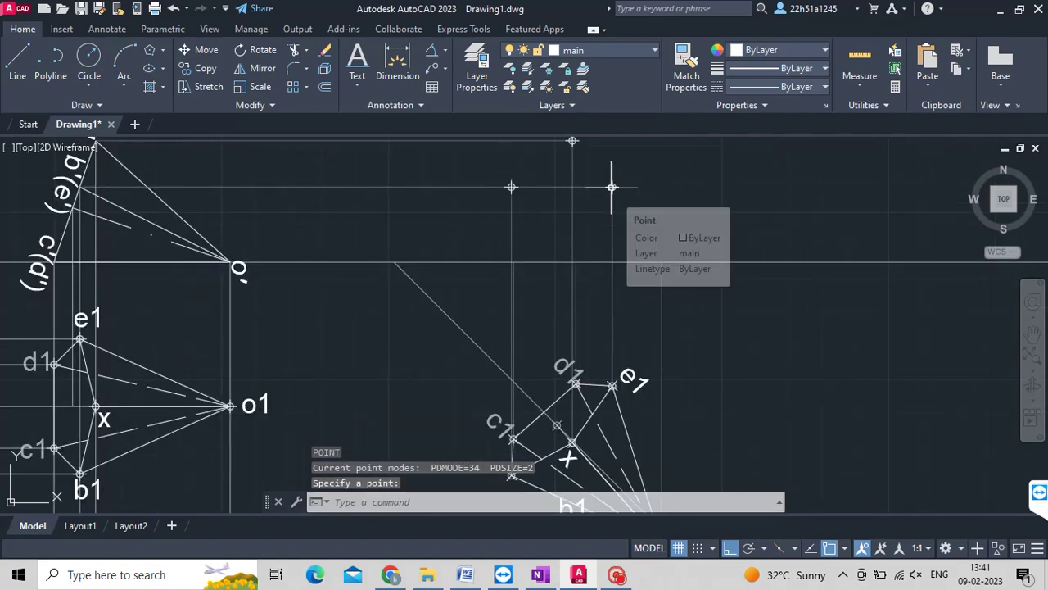
key("Return")
left_click(514, 262)
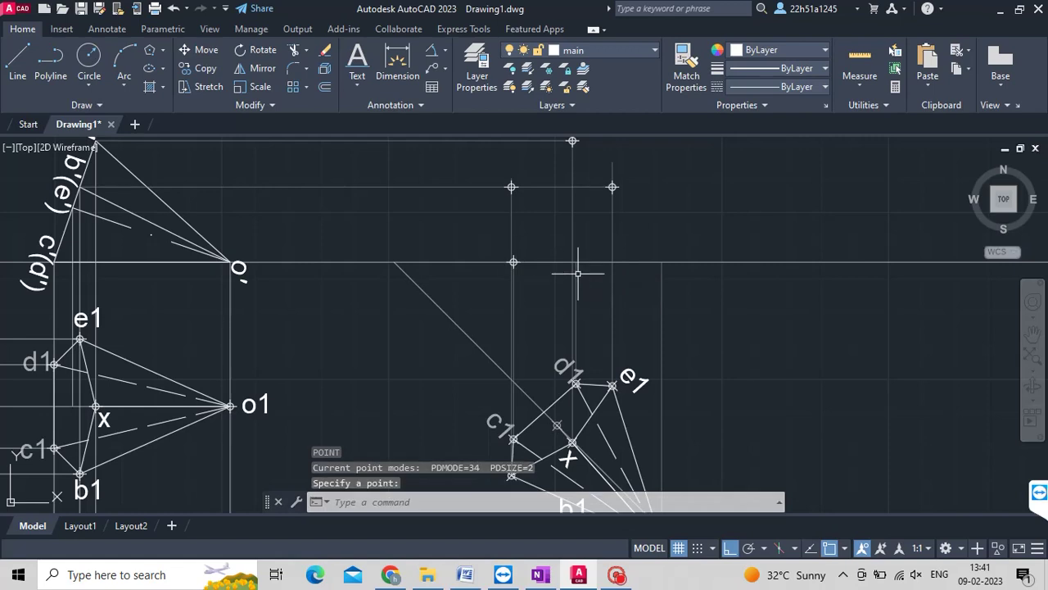
key("Return")
left_click(576, 262)
scroll(648, 287, "down", 2)
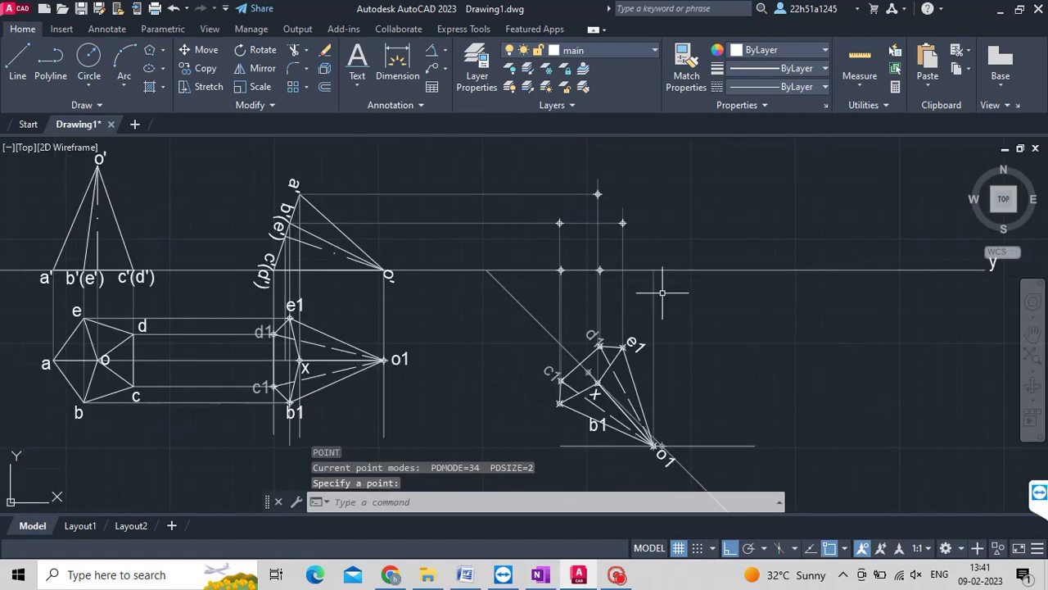
key("Return")
left_click(653, 269)
Draw a polyline through the marked nodes for the front view outline and diagonal edge.
key("Escape")
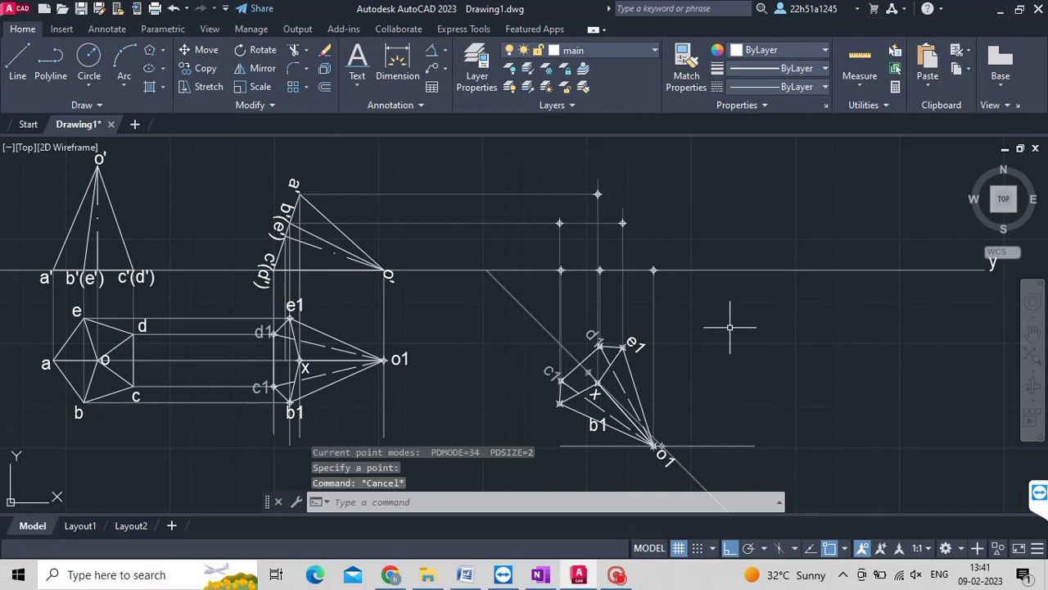
left_click(40, 72)
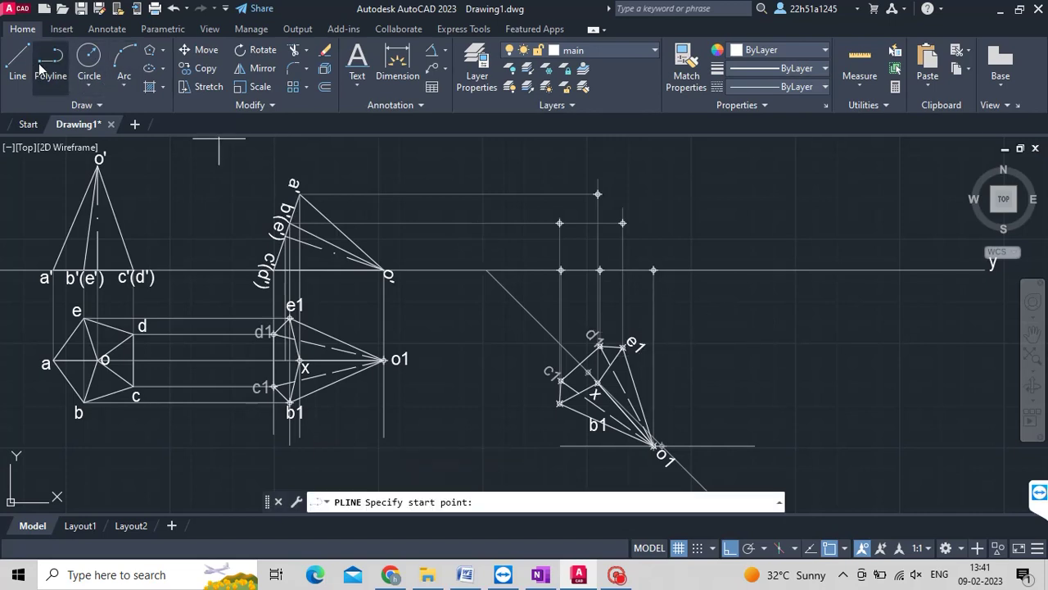
left_click(653, 271)
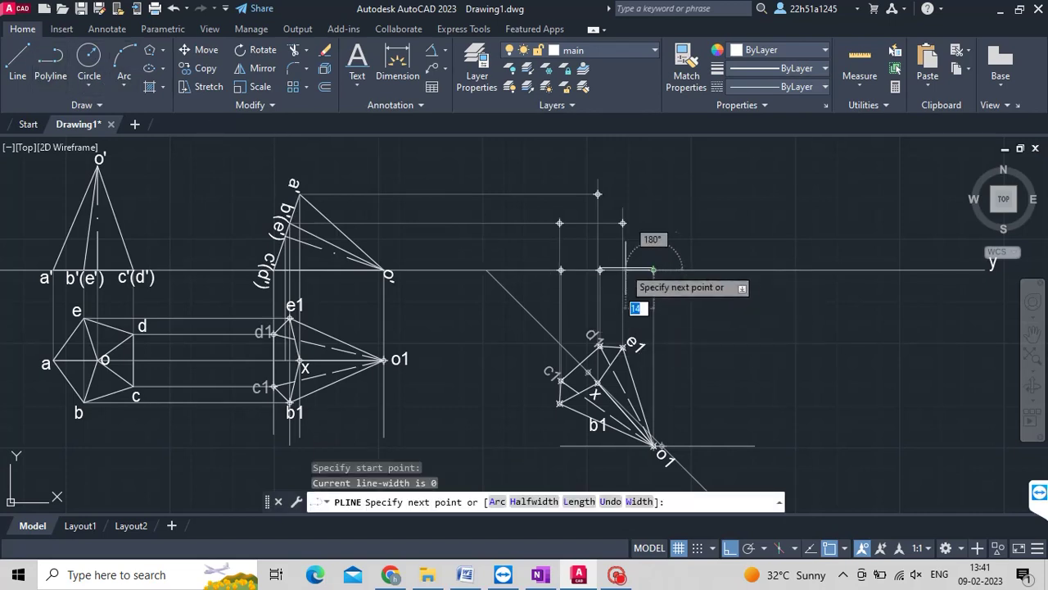
left_click(561, 269)
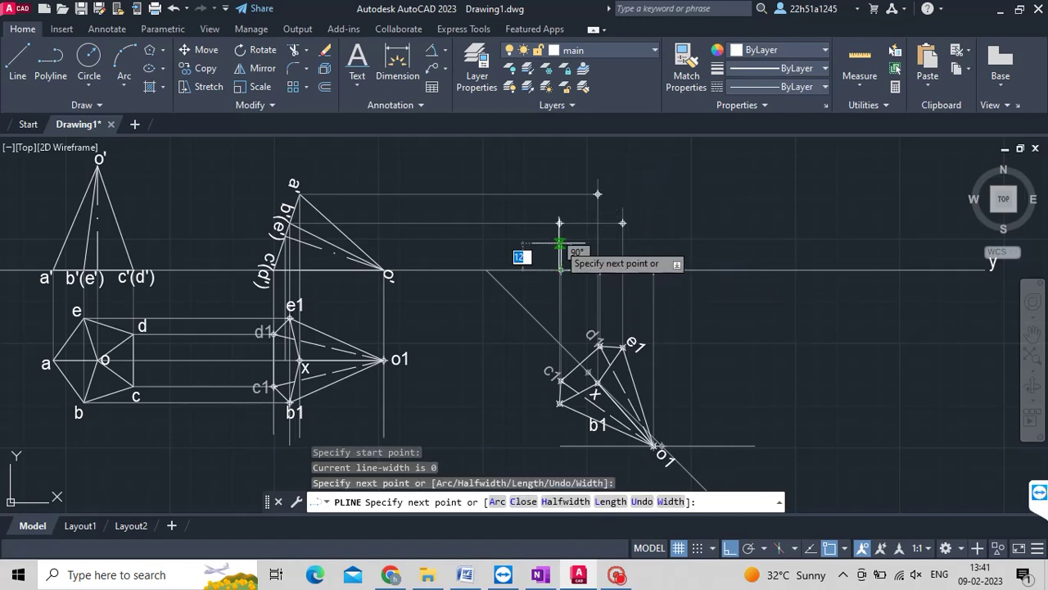
left_click(561, 222)
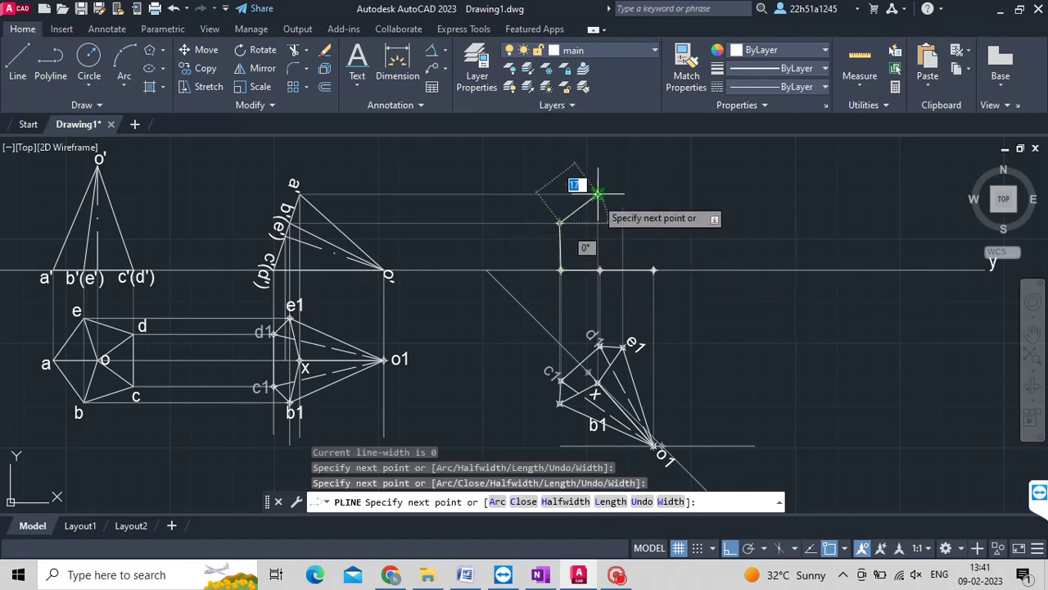
left_click(598, 194)
left_click(622, 222)
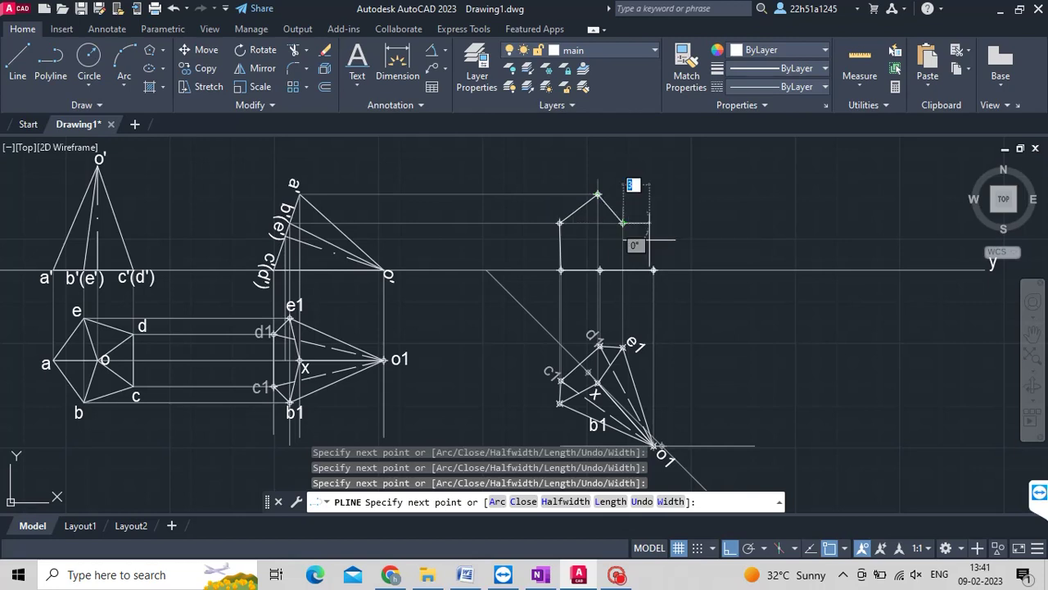
left_click(653, 269)
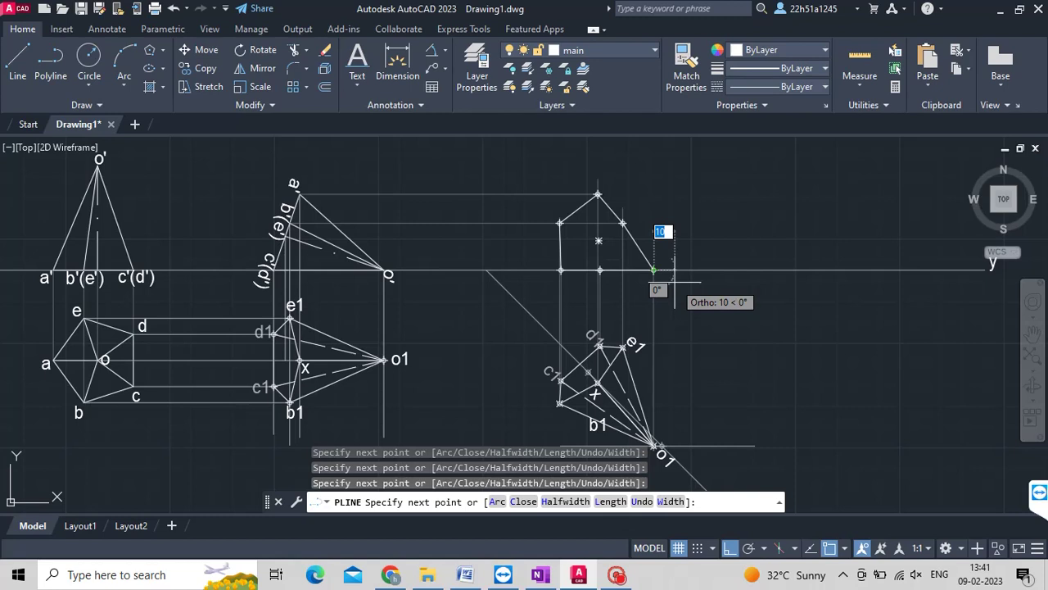
left_click(560, 222)
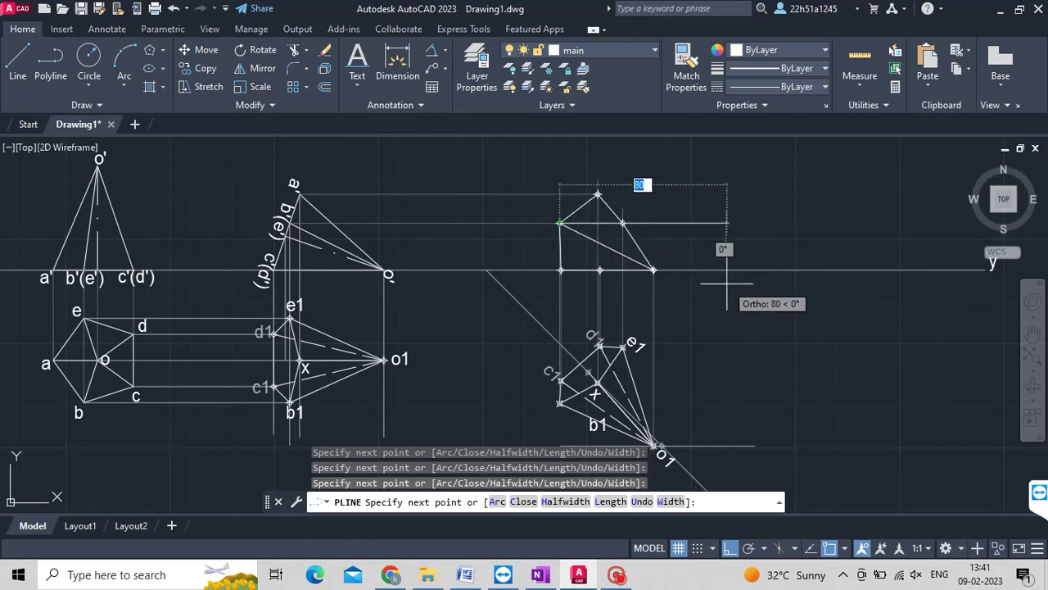
key("Escape")
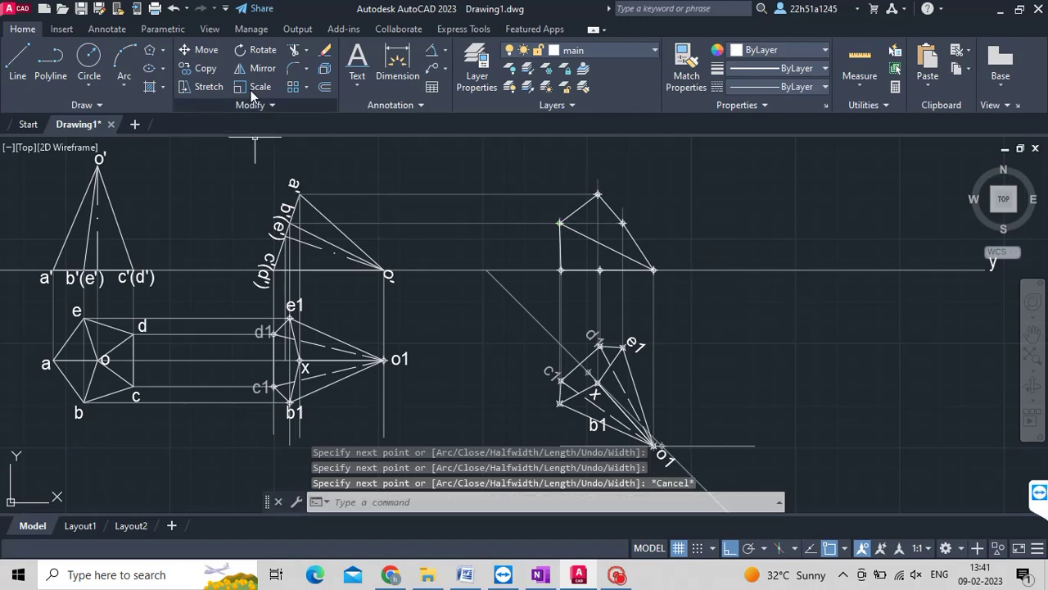
On the hidden layer, draw a line from the upper right node to the baseline point.
left_click(624, 54)
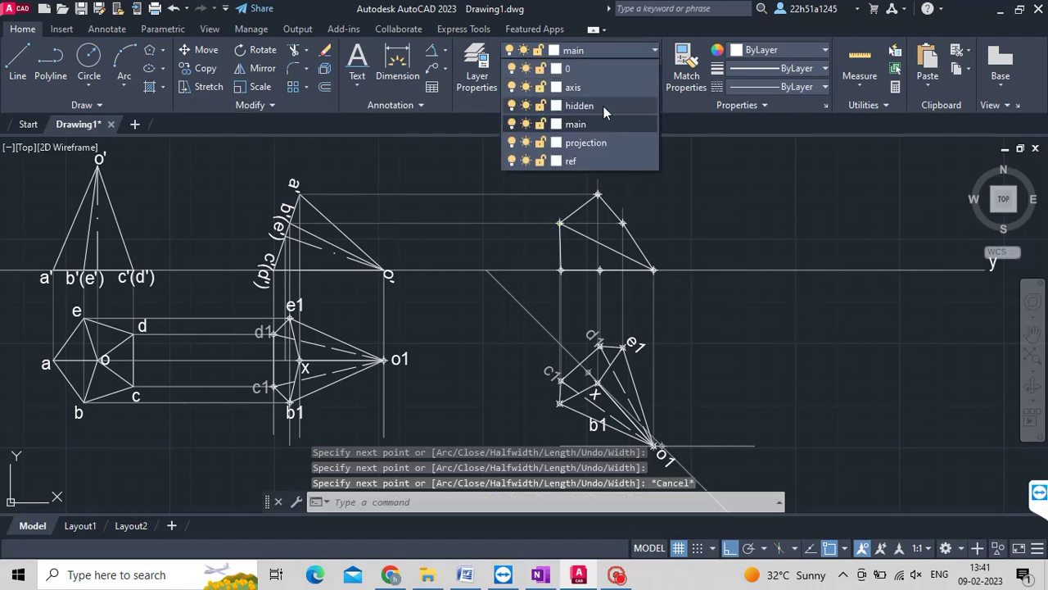
left_click(603, 105)
left_click(31, 67)
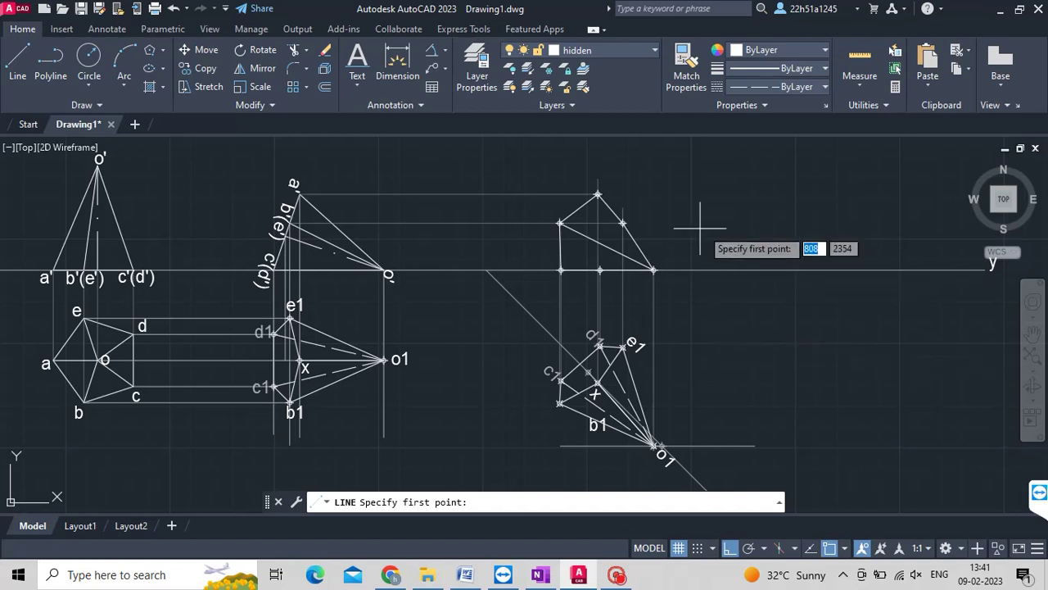
left_click(622, 222)
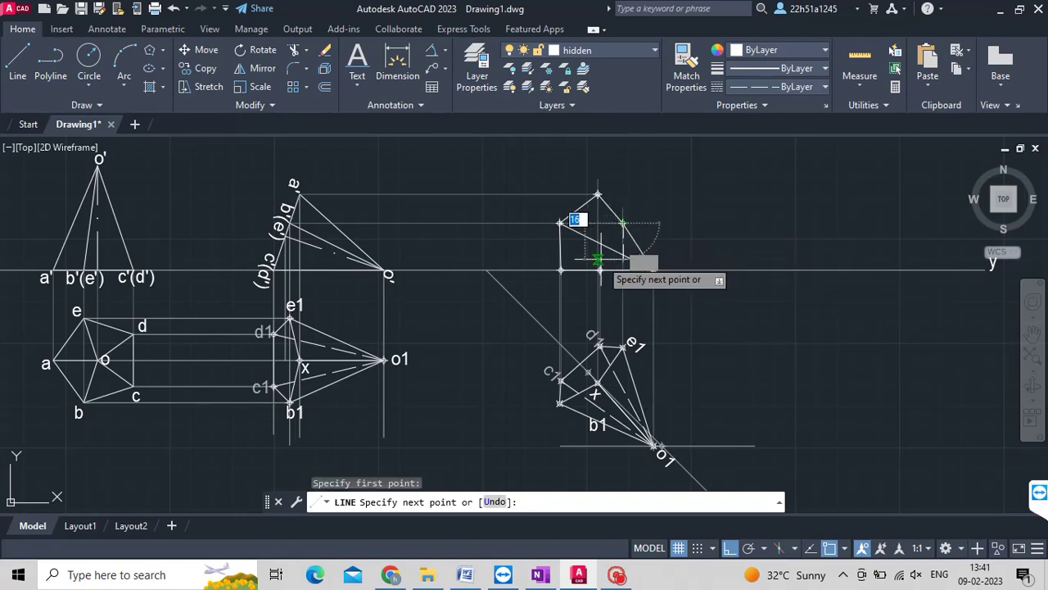
left_click(600, 270)
End the hidden line and move the b1 label left, clear of the lines.
key("Escape")
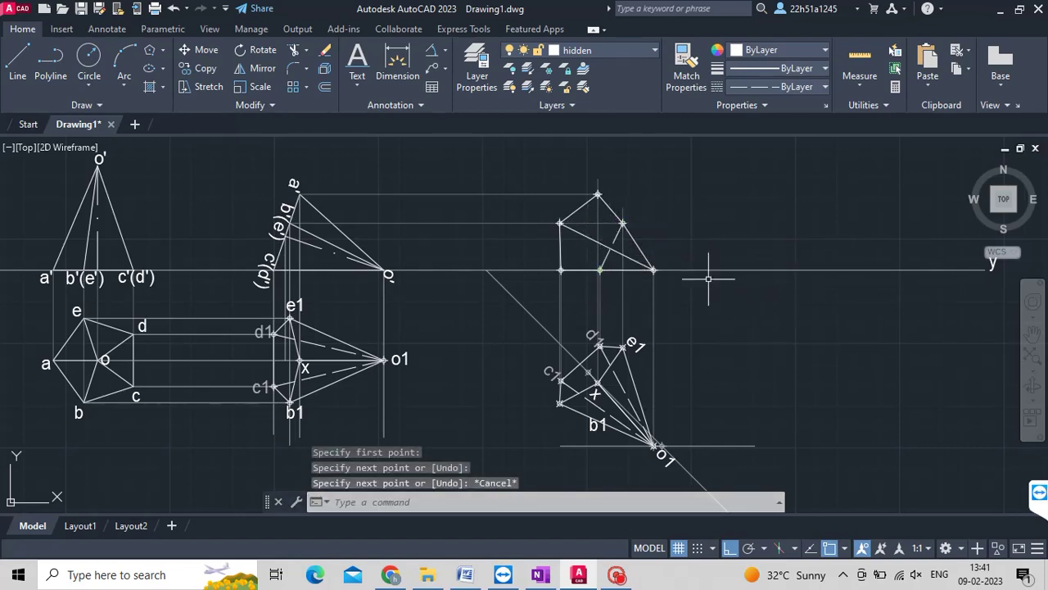
left_click(595, 424)
left_click(589, 427)
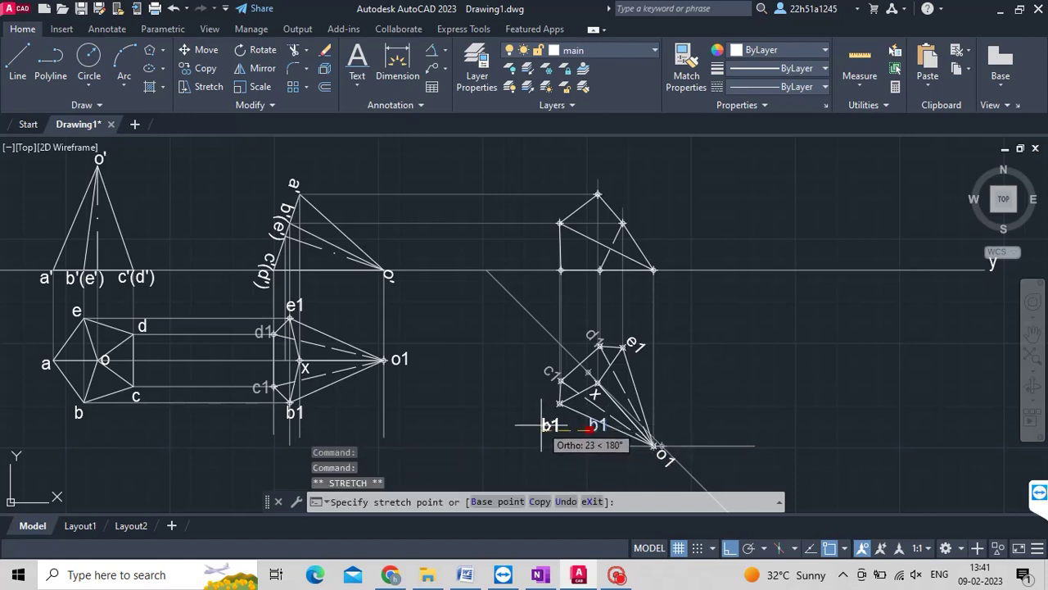
key("F8")
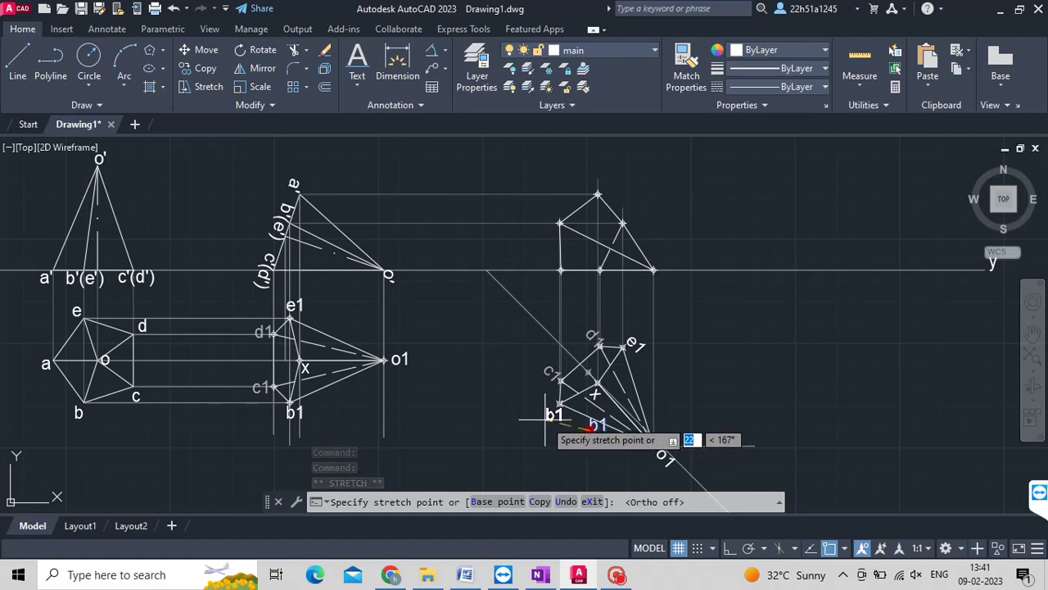
left_click(544, 418)
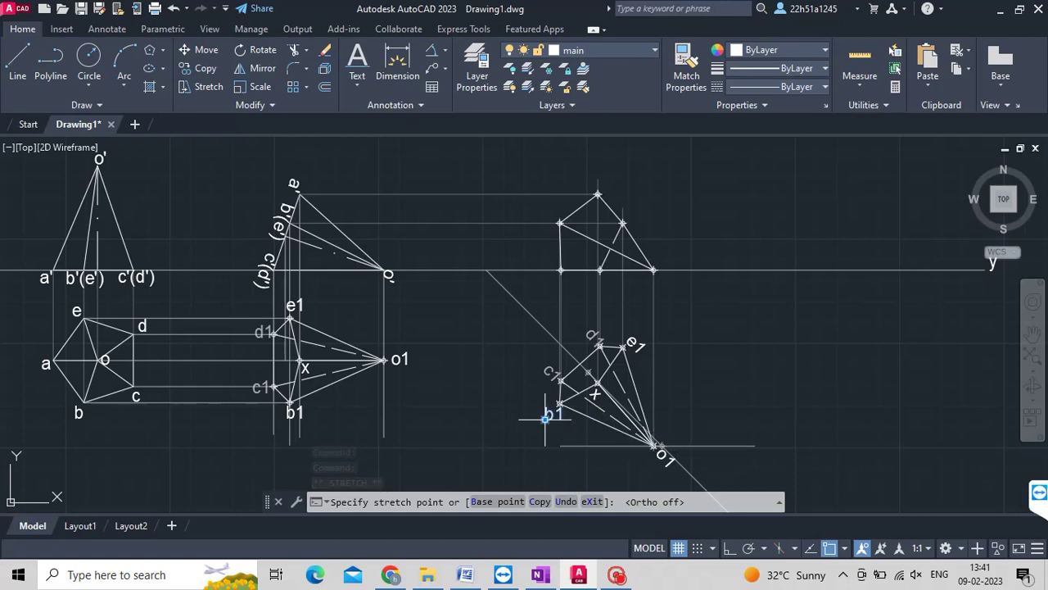
Change the x label to a1 in both the new and the middle top views.
left_click(595, 394)
key("Escape")
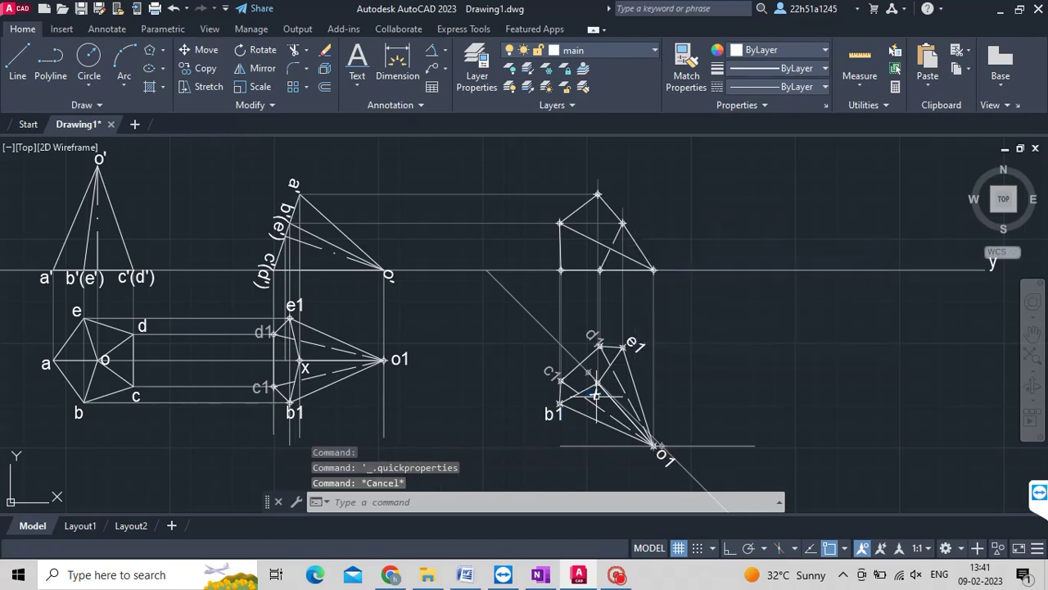
left_click(594, 394)
double_click(595, 394)
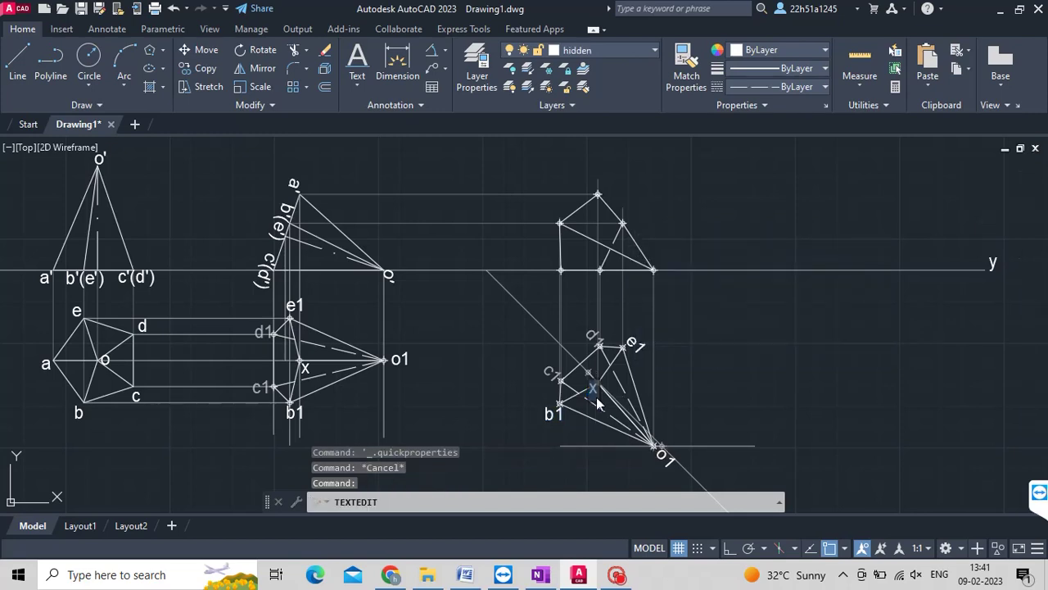
type("a1")
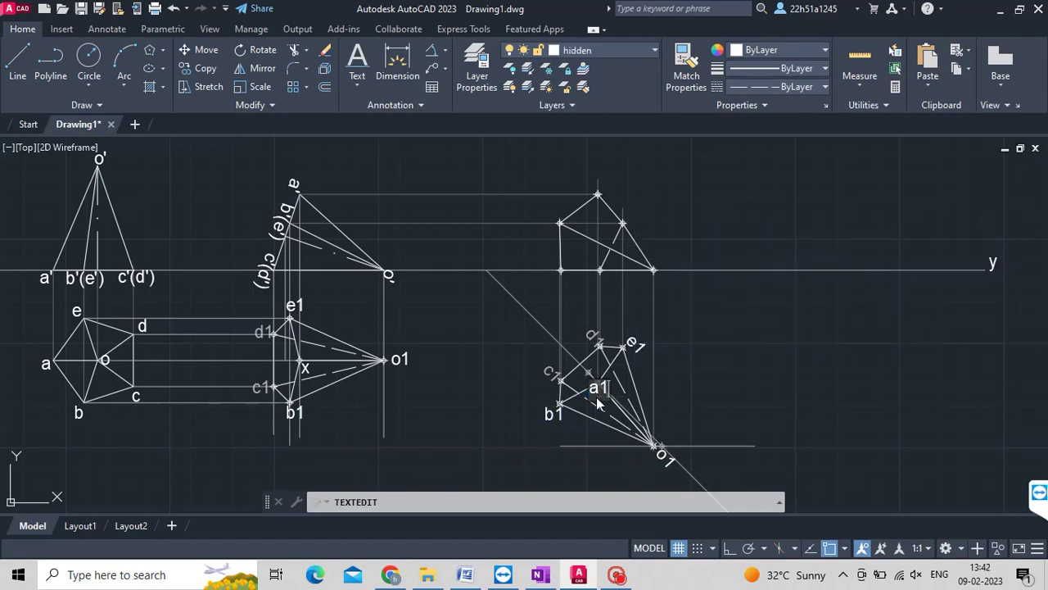
left_click(589, 434)
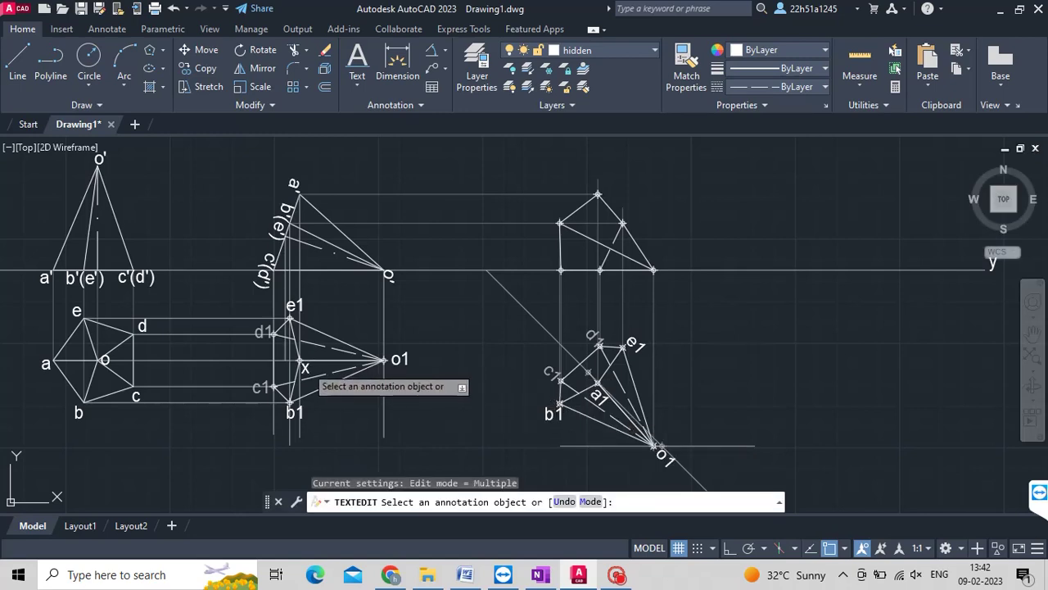
left_click(303, 367)
type("a1")
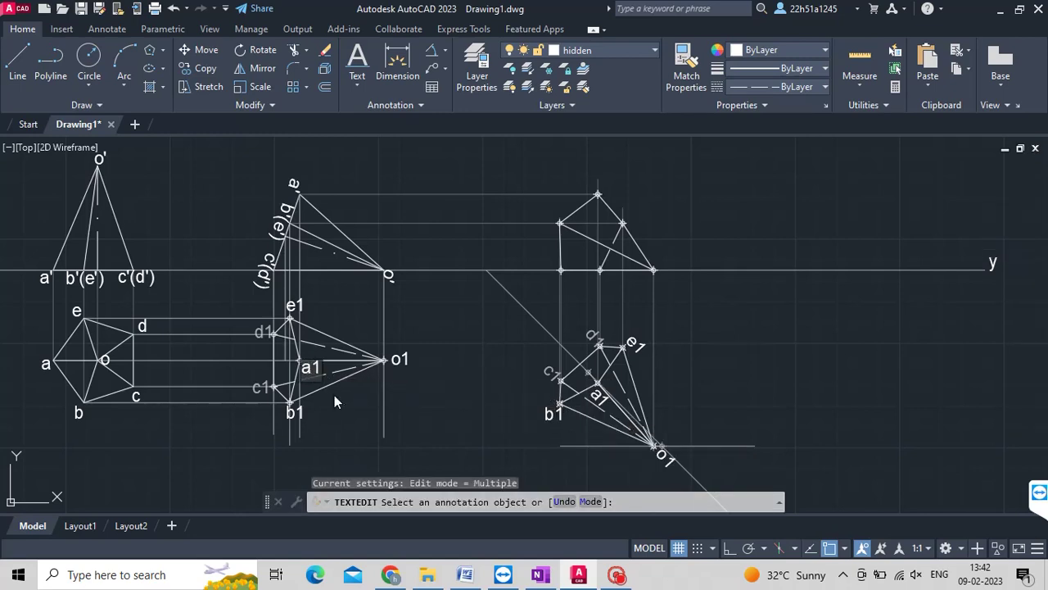
left_click(337, 395)
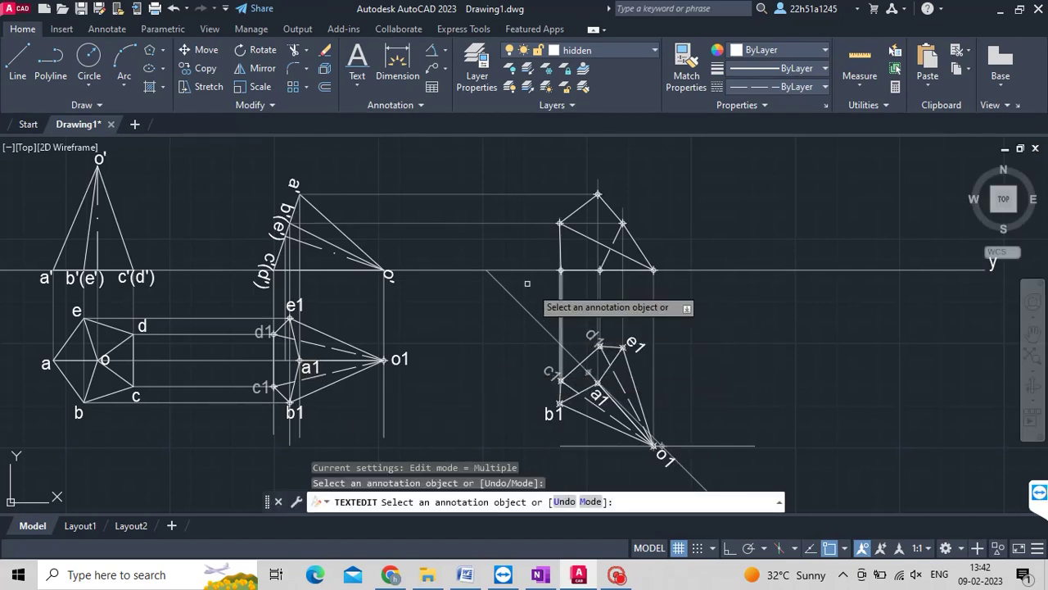
Paste x labels beside the front view's upper-left, left base, inner baseline and upper-right corners.
key("ctrl+v")
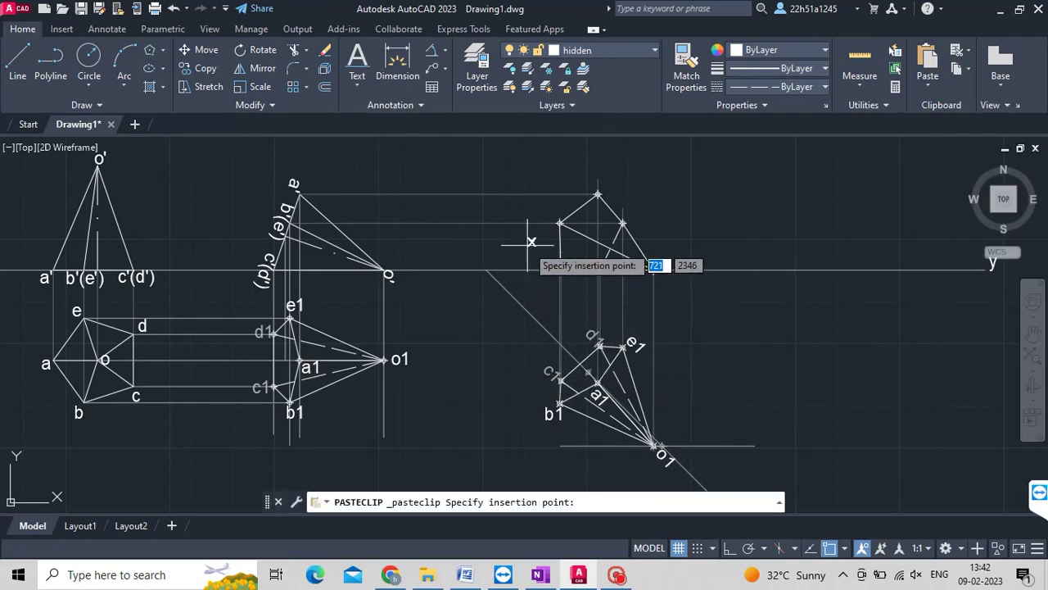
left_click(542, 235)
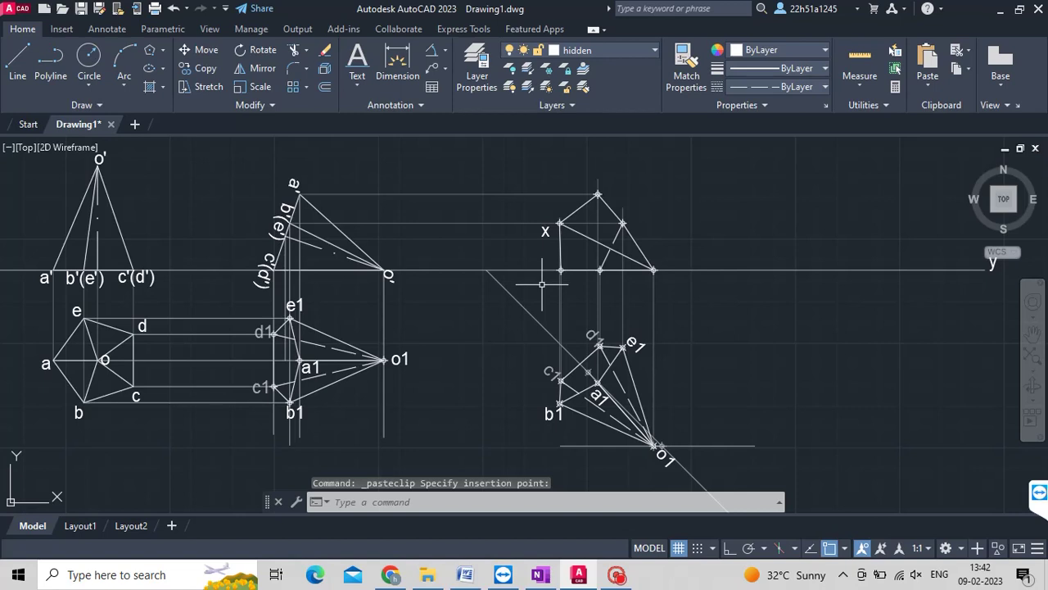
key("ctrl+v")
left_click(549, 281)
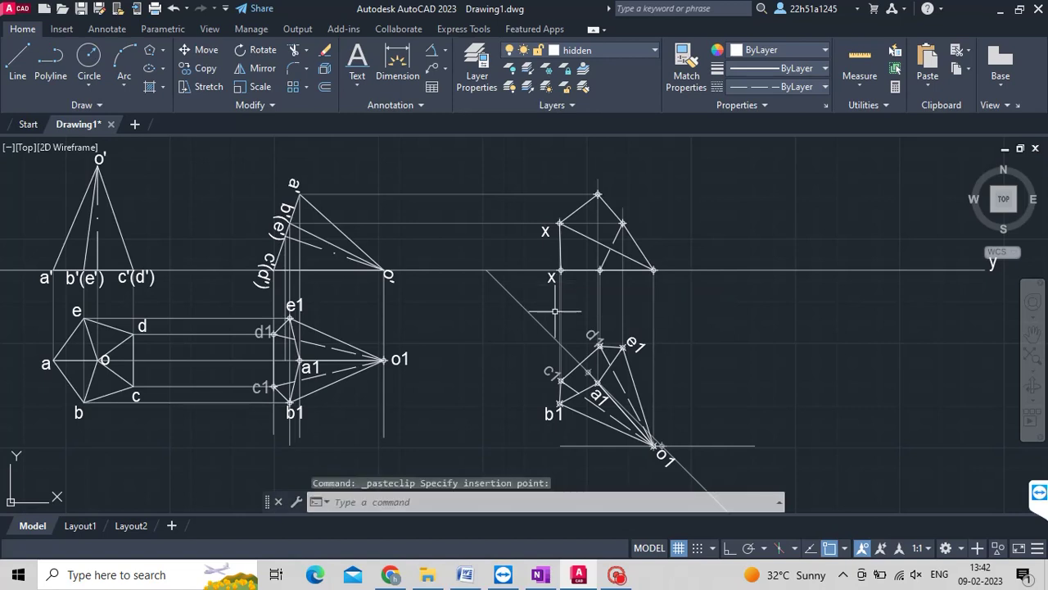
key("ctrl+v")
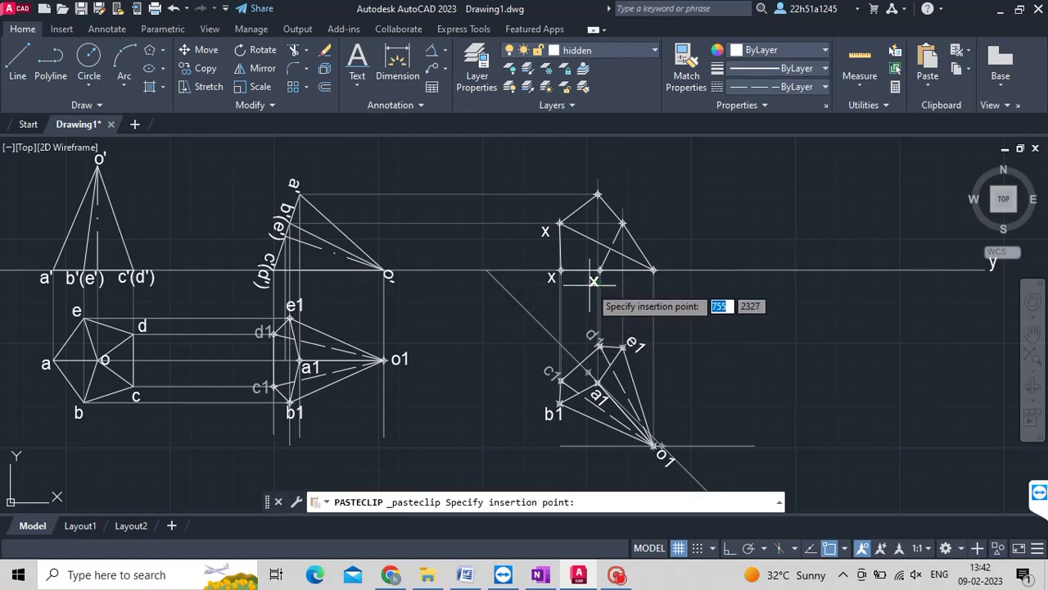
left_click(587, 278)
key("ctrl+v")
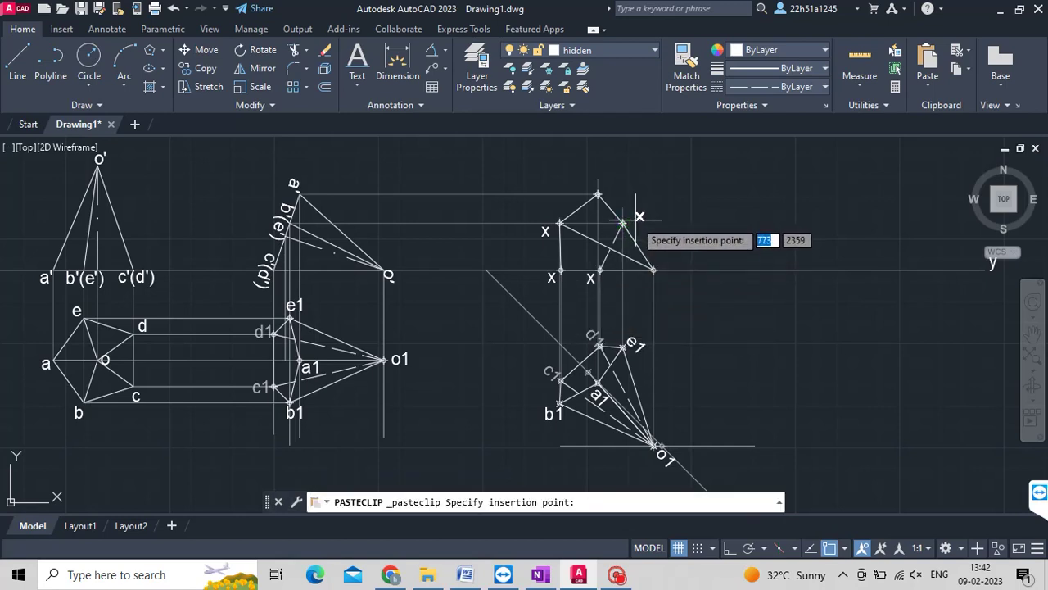
scroll(633, 213, "up", 4)
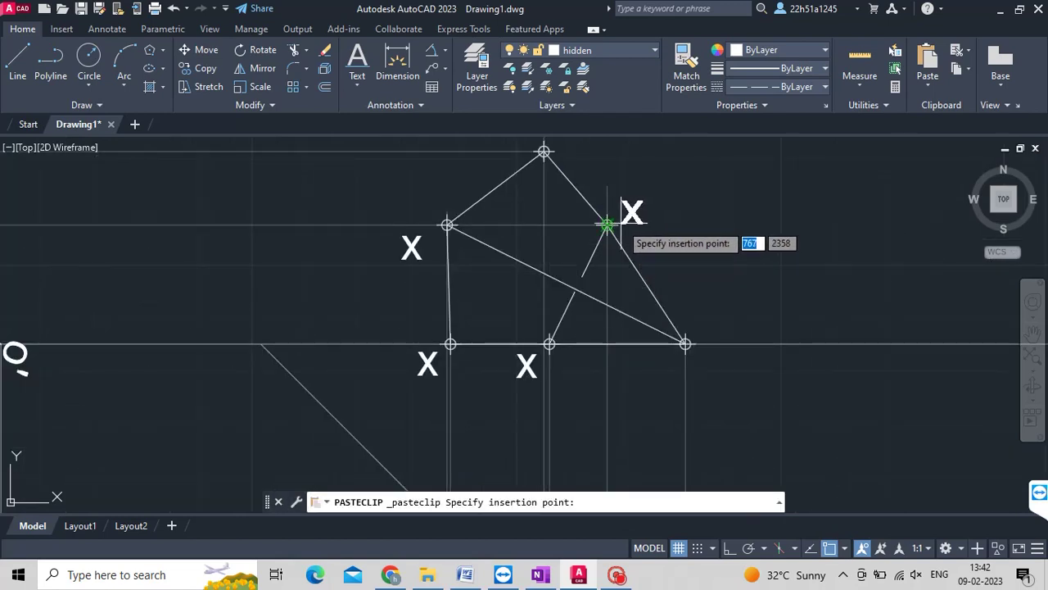
scroll(602, 226, "up", 2)
left_click(620, 233)
Paste X labels at the top vertex and the right base vertex of the tilted front view.
key("ctrl+v")
scroll(571, 259, "down", 4)
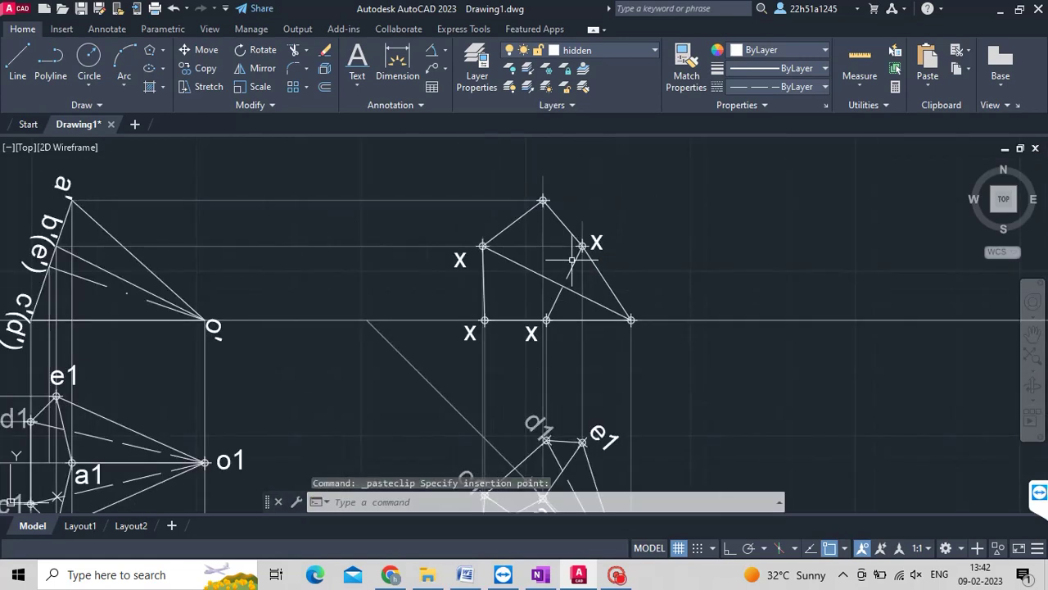
scroll(543, 201, "up", 2)
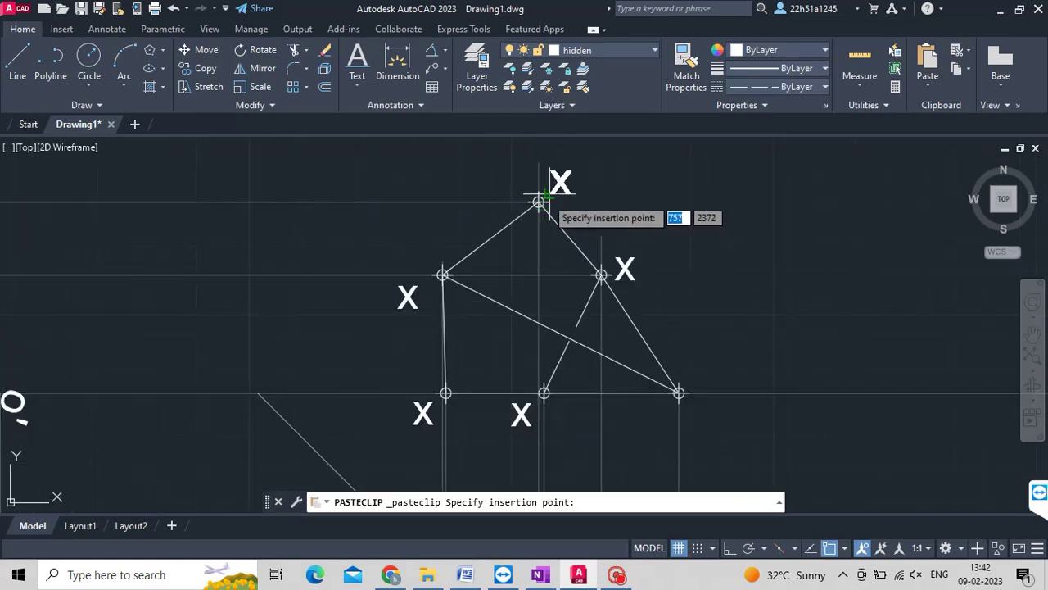
scroll(528, 205, "up", 4)
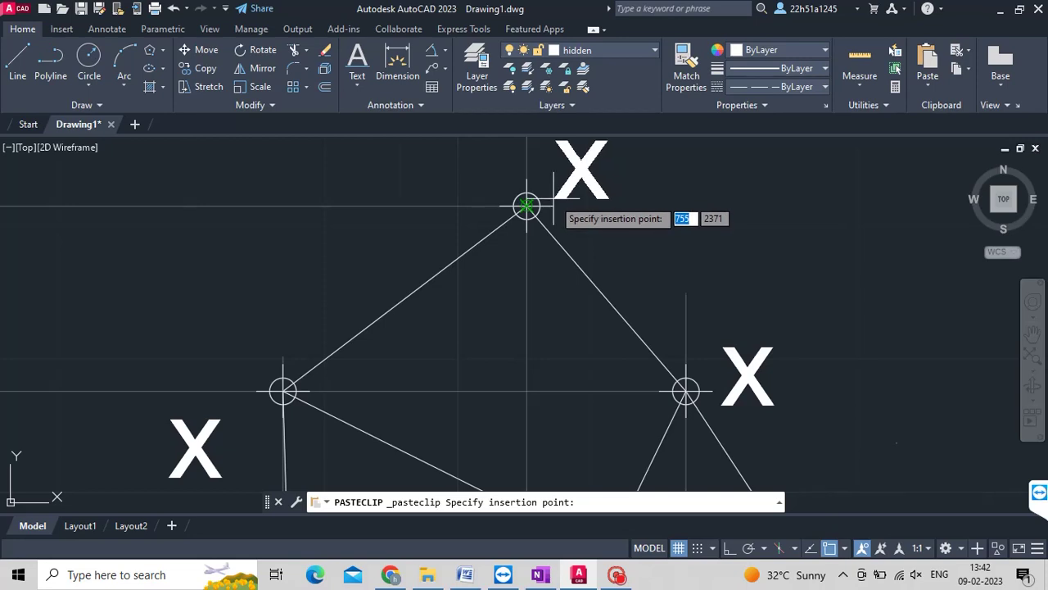
scroll(547, 199, "up", 2)
left_click(547, 199)
scroll(571, 263, "down", 4)
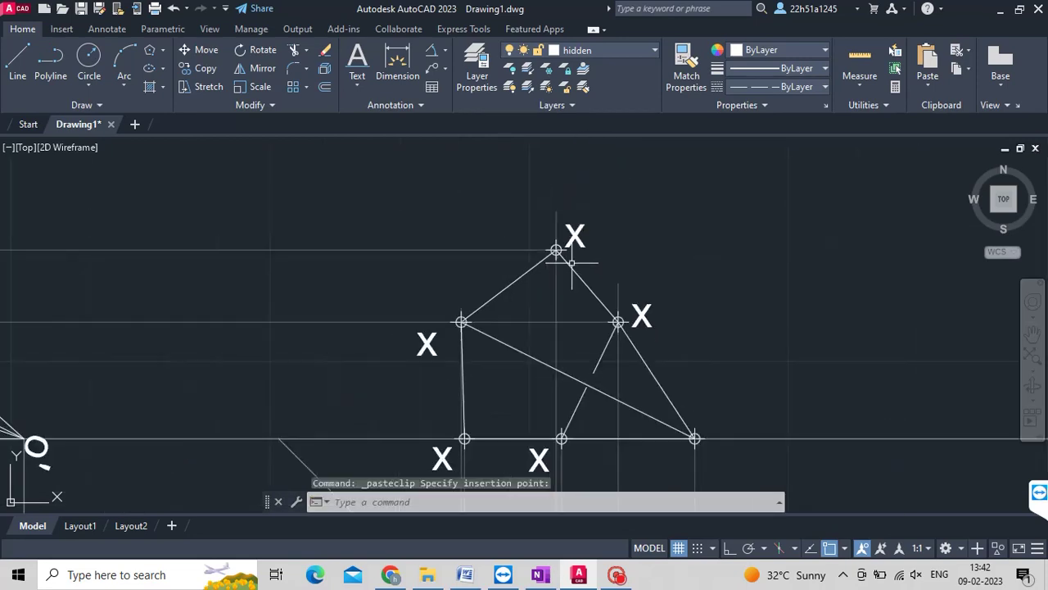
middle_click_drag(594, 317, 584, 274)
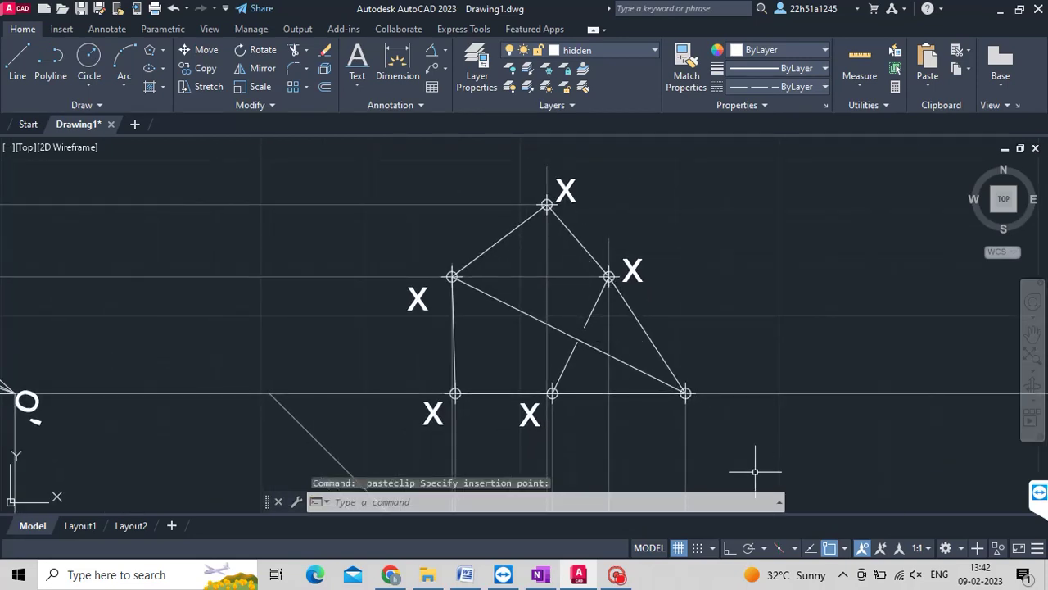
key("ctrl+v")
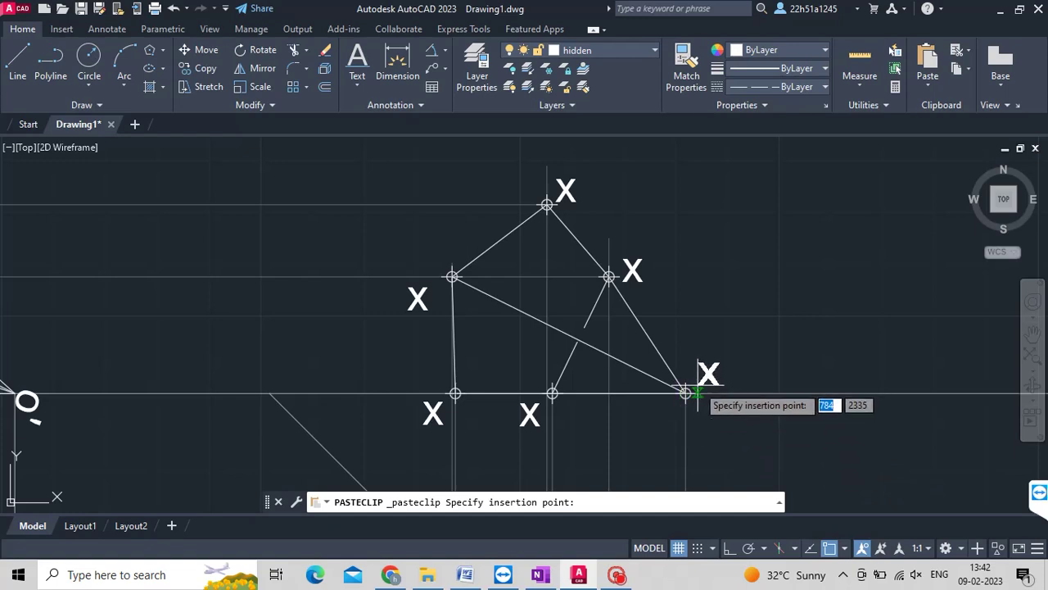
left_click(698, 423)
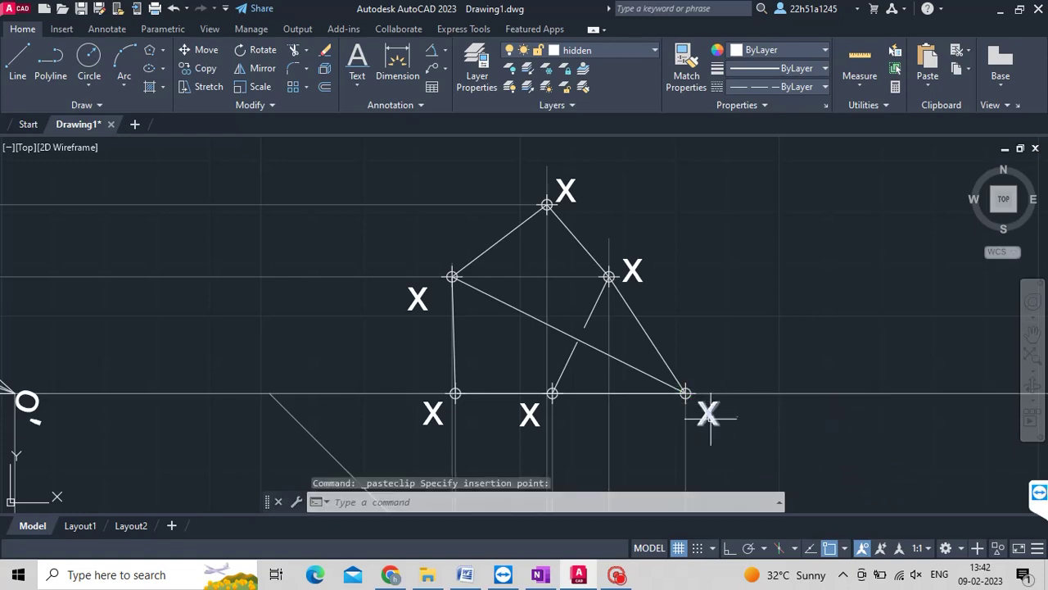
Rename the right base vertex X label to o1'.
double_click(706, 412)
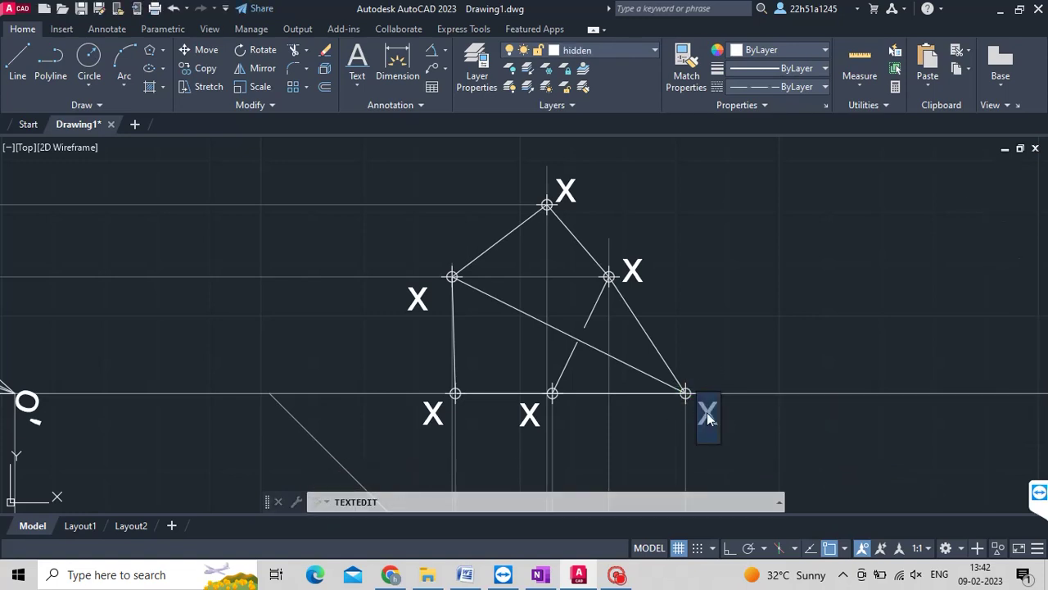
type("o1")
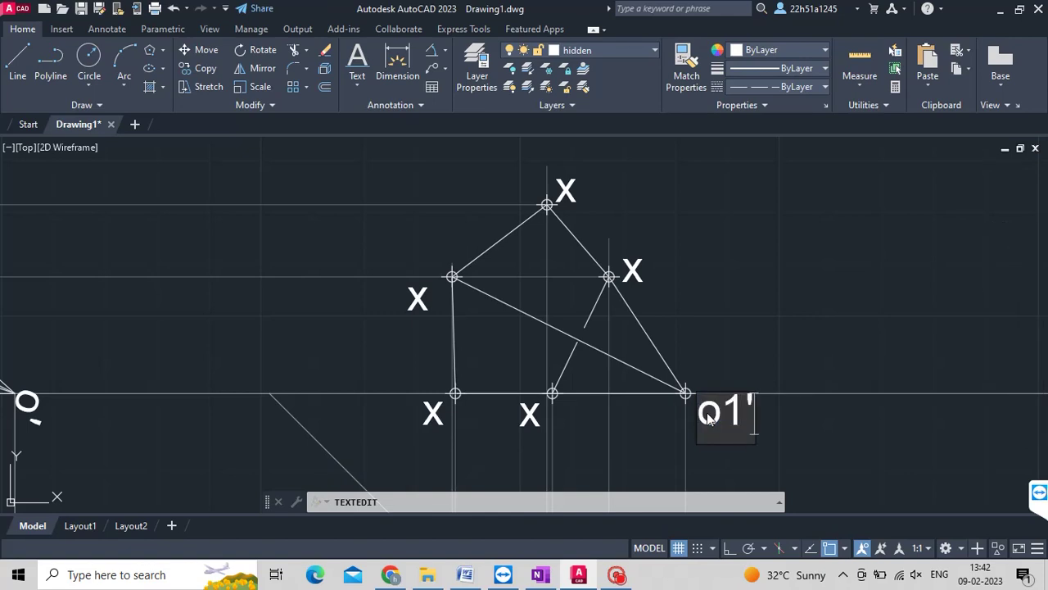
left_click(594, 449)
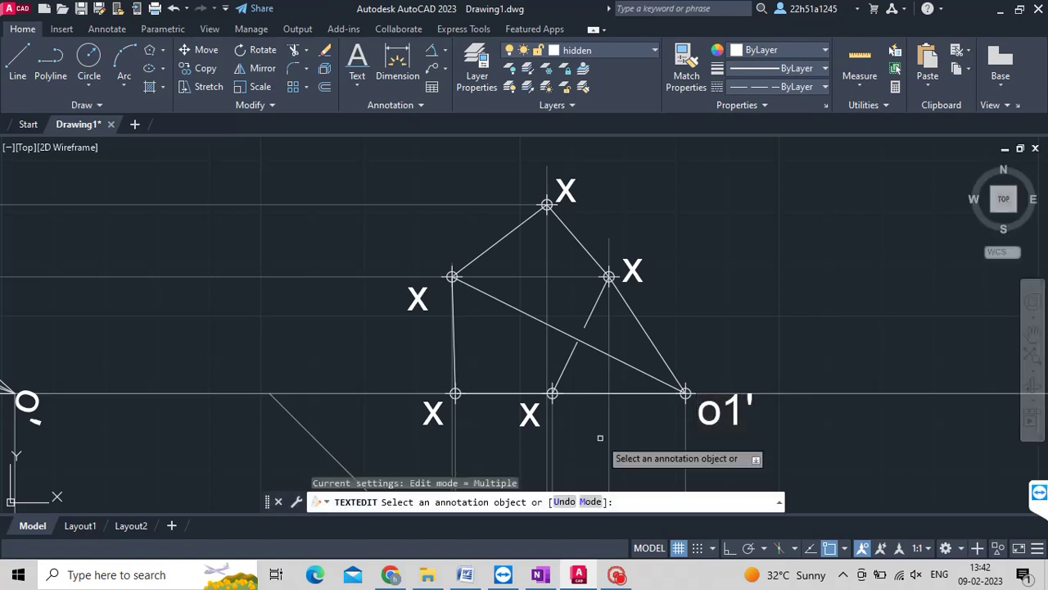
scroll(597, 439, "down", 1)
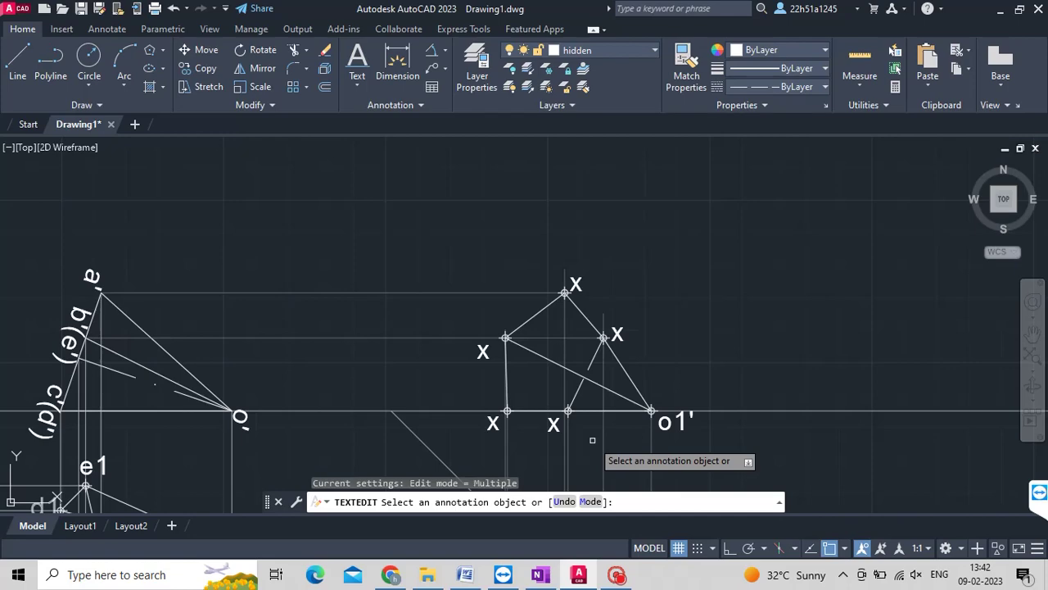
middle_click_drag(592, 440, 563, 279)
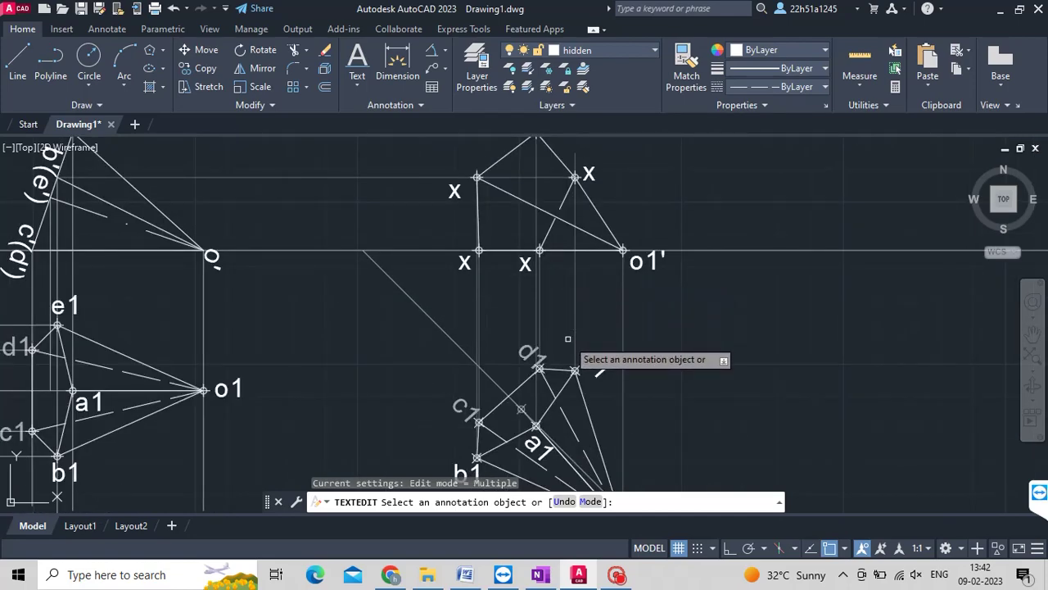
scroll(569, 342, "up", 2)
scroll(571, 343, "down", 2)
scroll(573, 327, "down", 2)
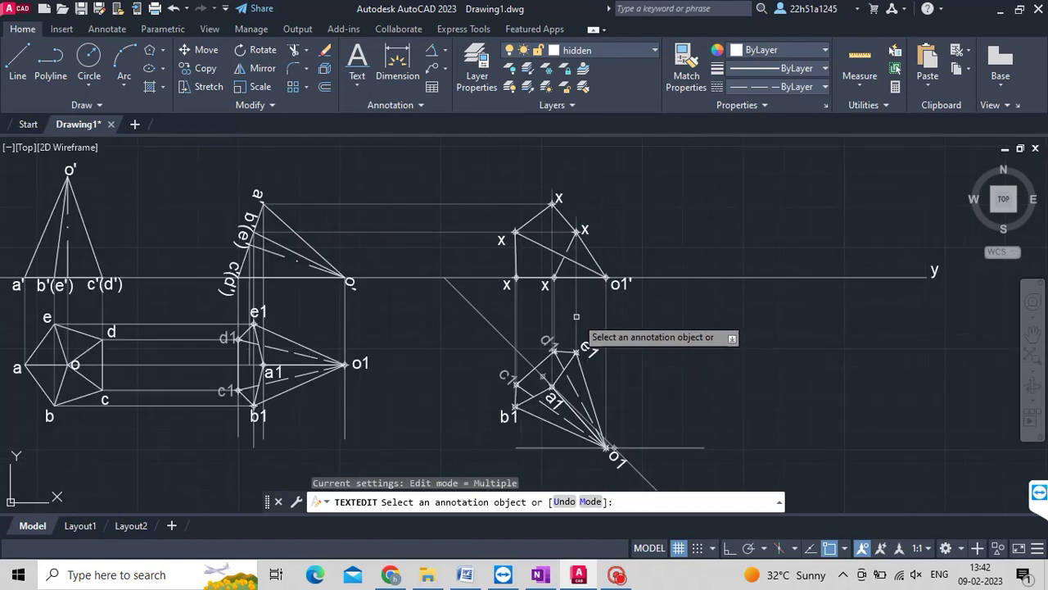
middle_click_drag(575, 316, 572, 401)
type("a1")
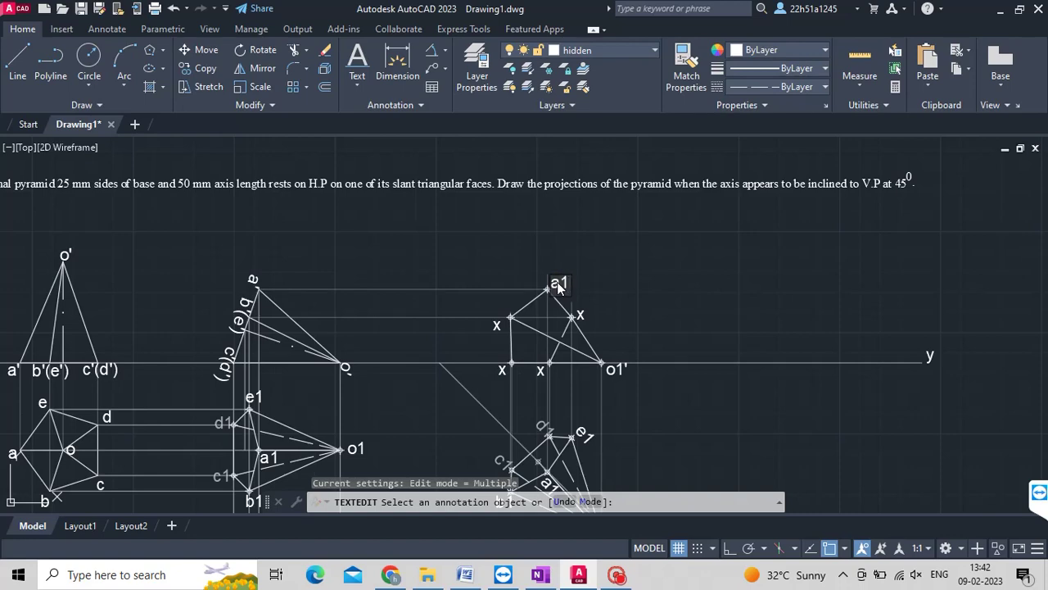
Rename the top and upper-left X labels to a1' and b1'.
left_click(558, 285)
type("'")
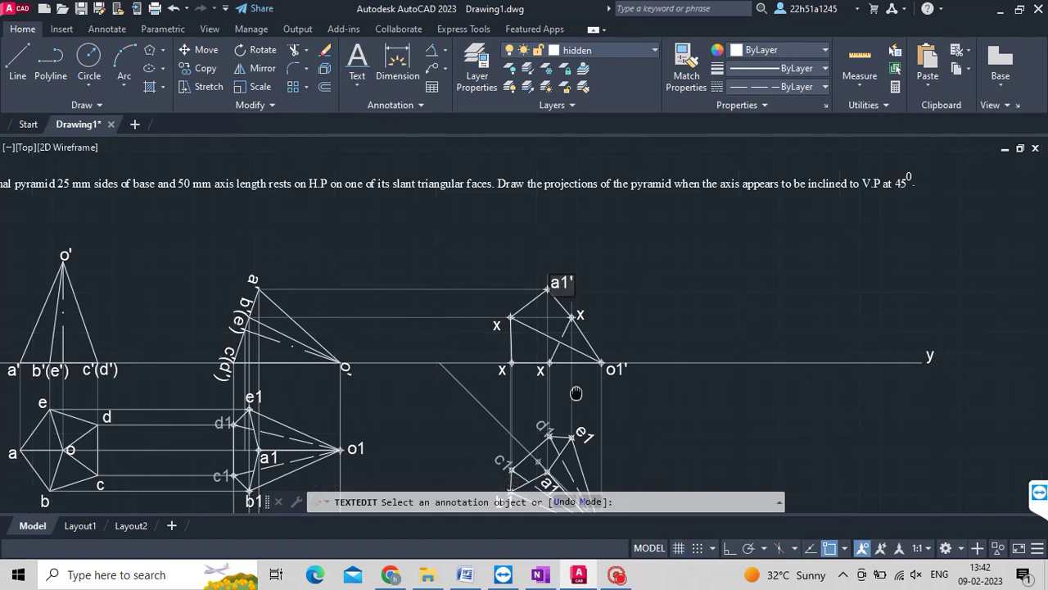
middle_click_drag(578, 389, 584, 365)
scroll(532, 427, "up", 2)
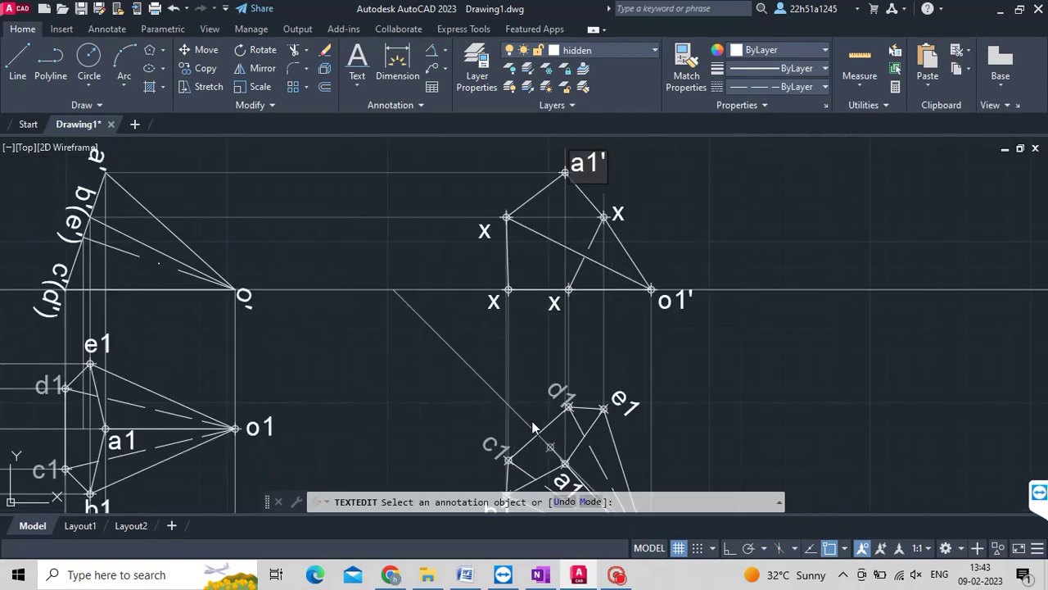
scroll(532, 427, "up", 2)
scroll(532, 426, "down", 2)
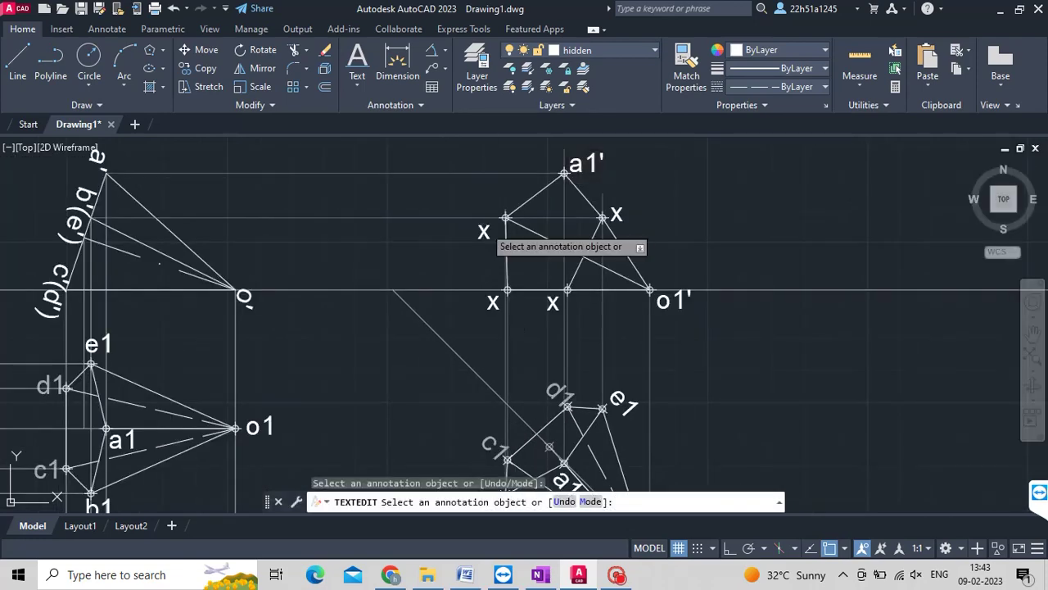
left_click(484, 233)
type("b1")
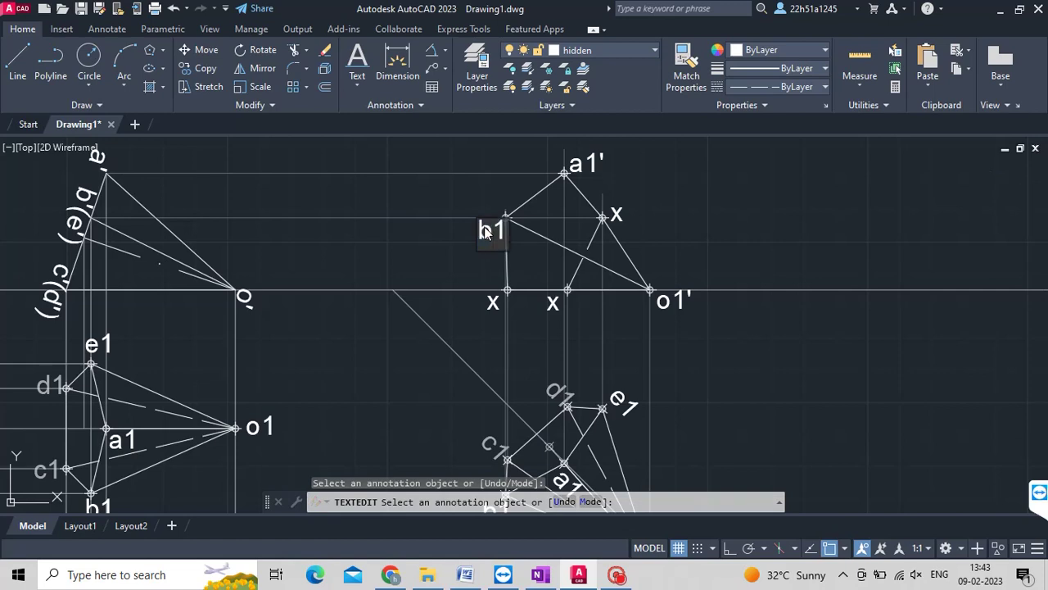
left_click(507, 315)
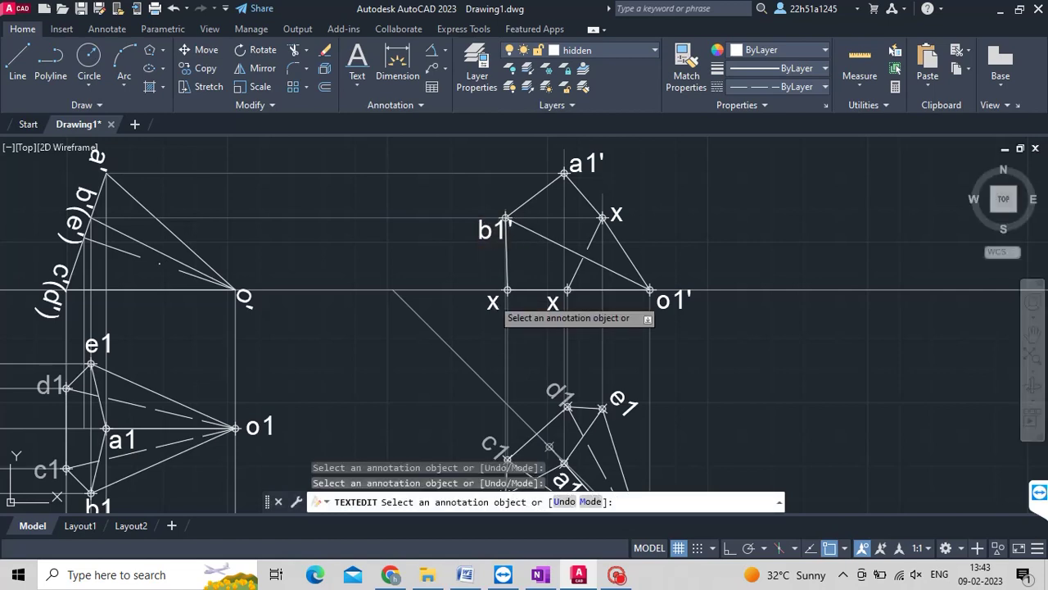
Rename the lower-left, bottom-middle and upper-right labels to c1', d1' and e1'.
left_click(493, 302)
type("c1'")
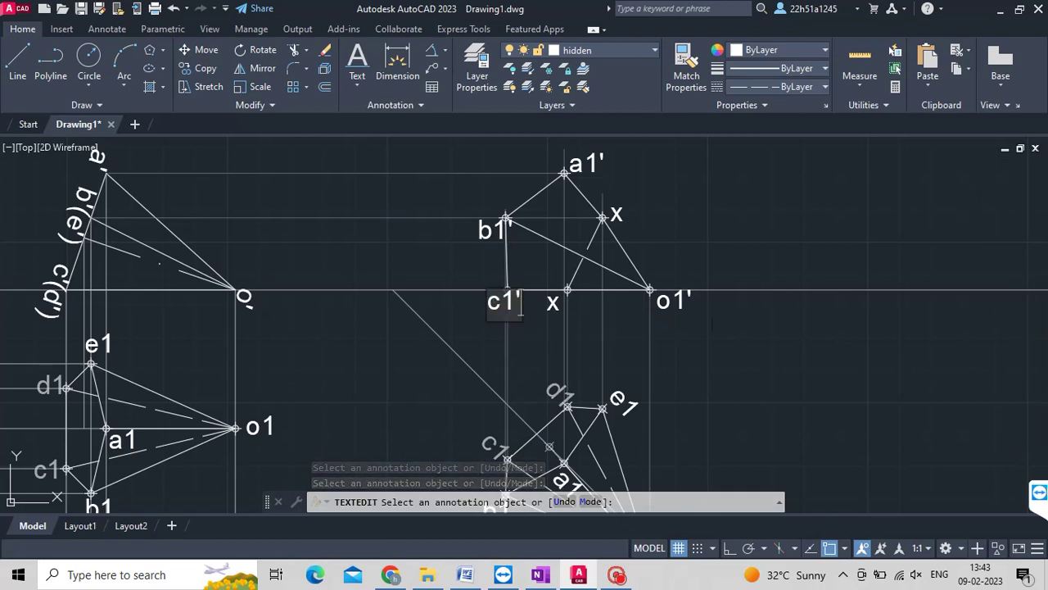
left_click(560, 318)
left_click(552, 305)
type("d1'")
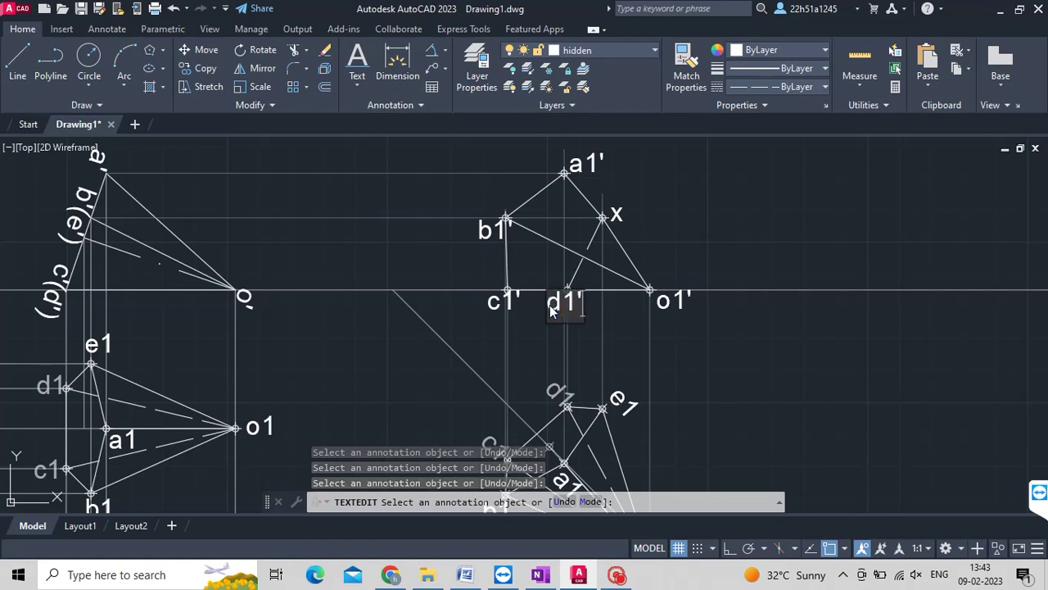
left_click(624, 217)
left_click(618, 217)
type("e1'")
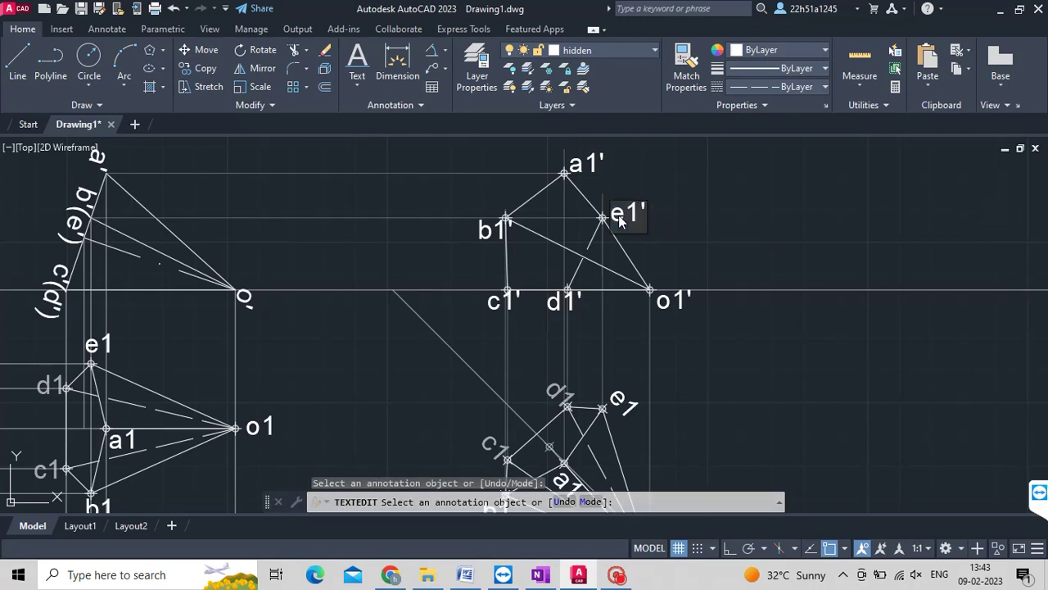
left_click(844, 235)
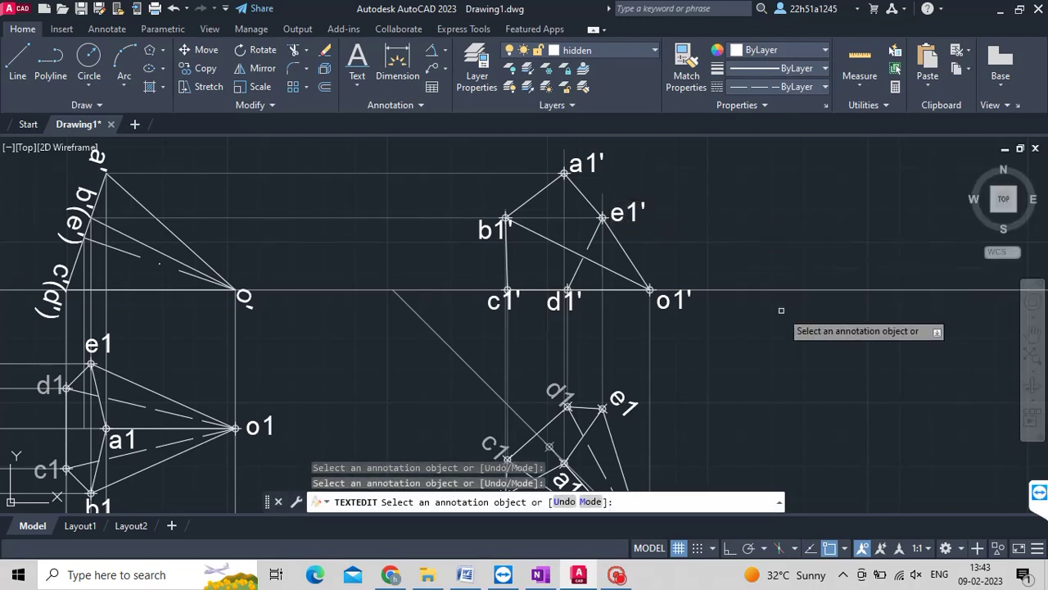
scroll(781, 311, "down", 2)
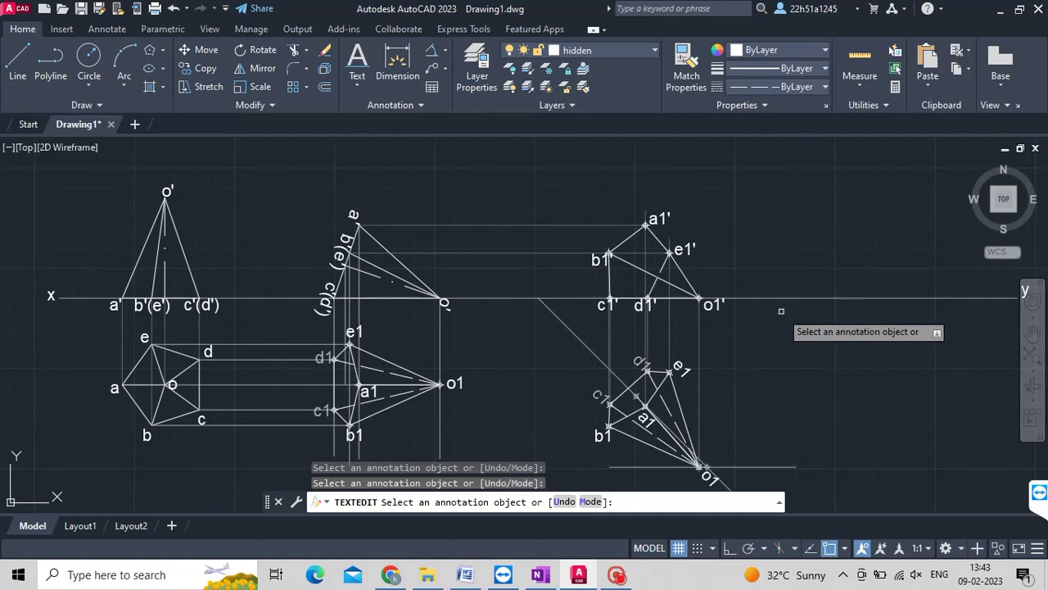
middle_click_drag(781, 360, 746, 343)
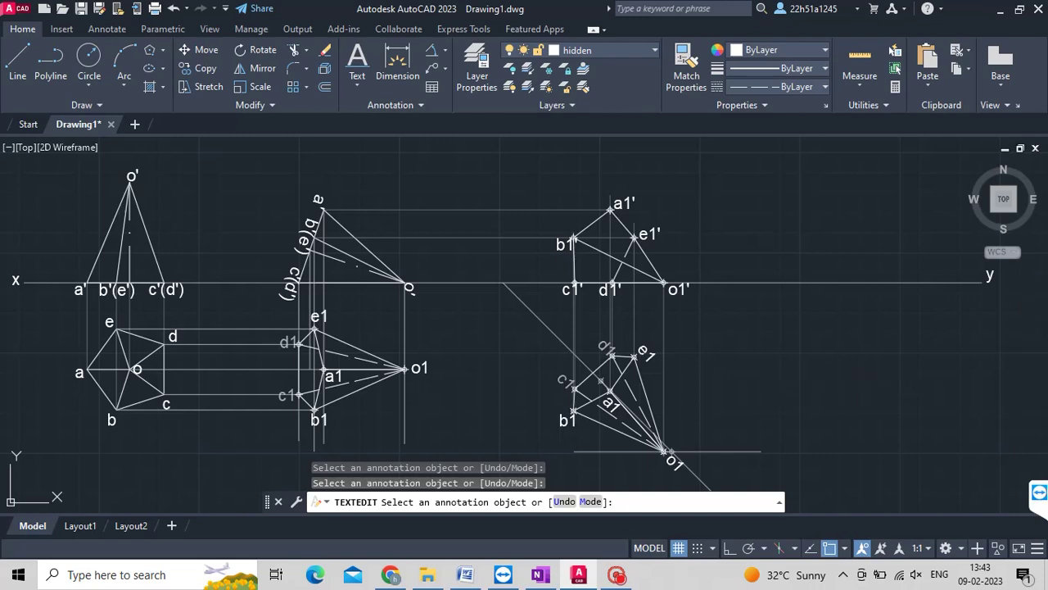
key("Escape")
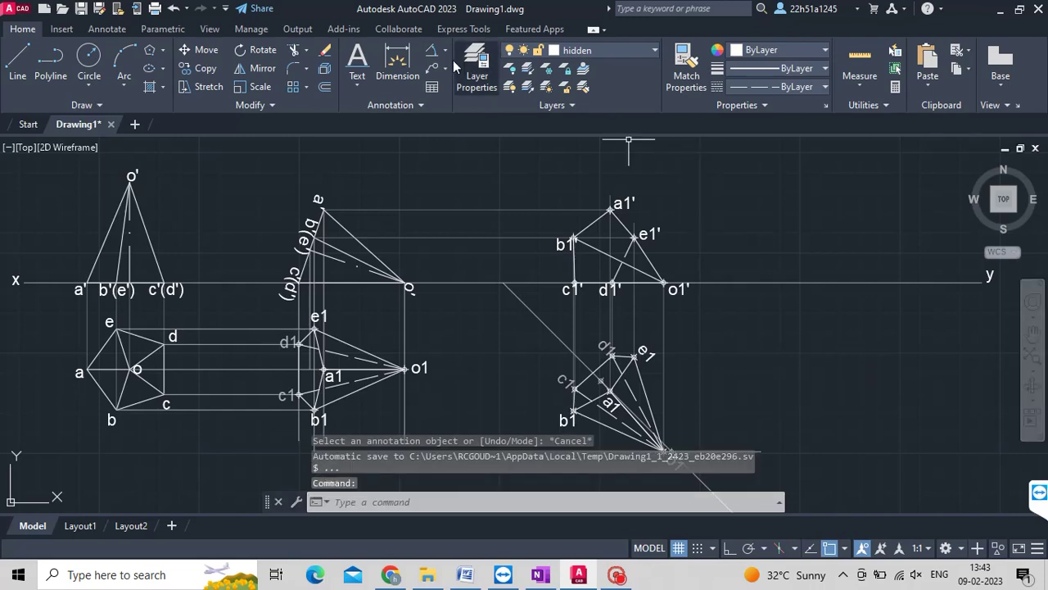
Add a linear dimension between points d and c beside the base edge.
left_click(445, 52)
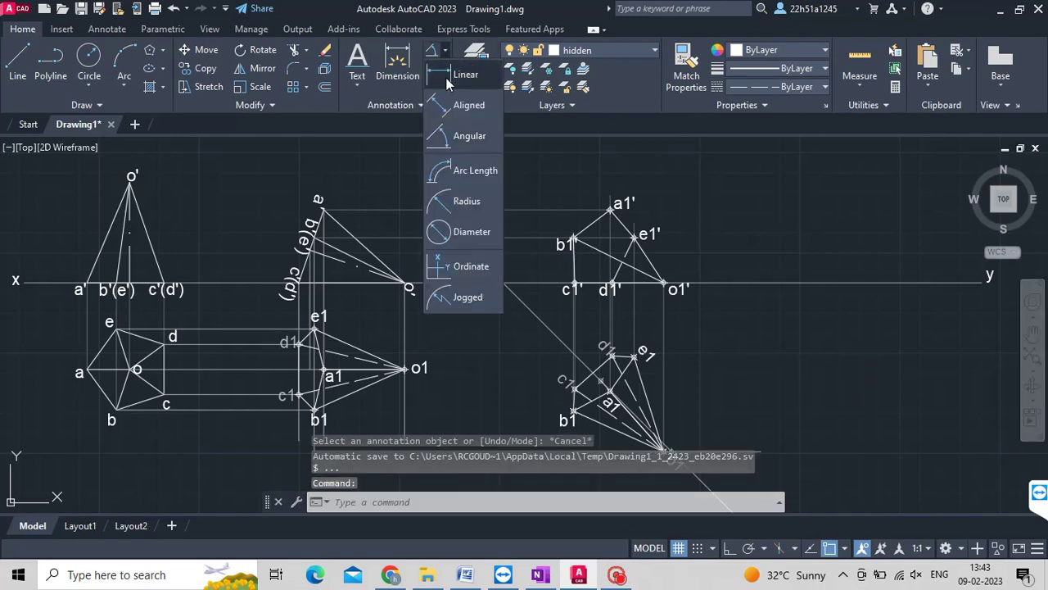
left_click(449, 75)
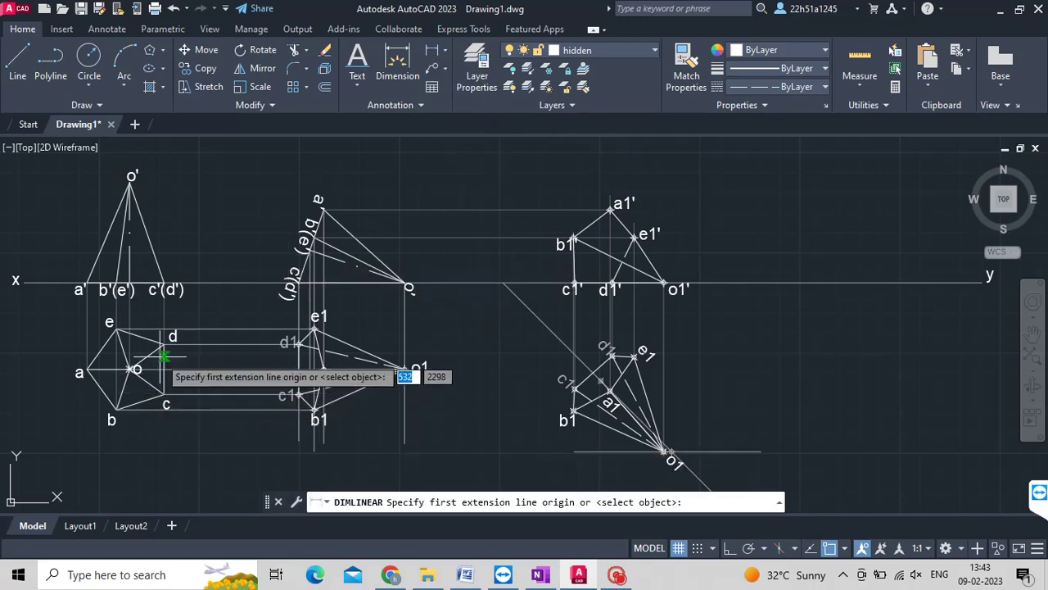
left_click(164, 346)
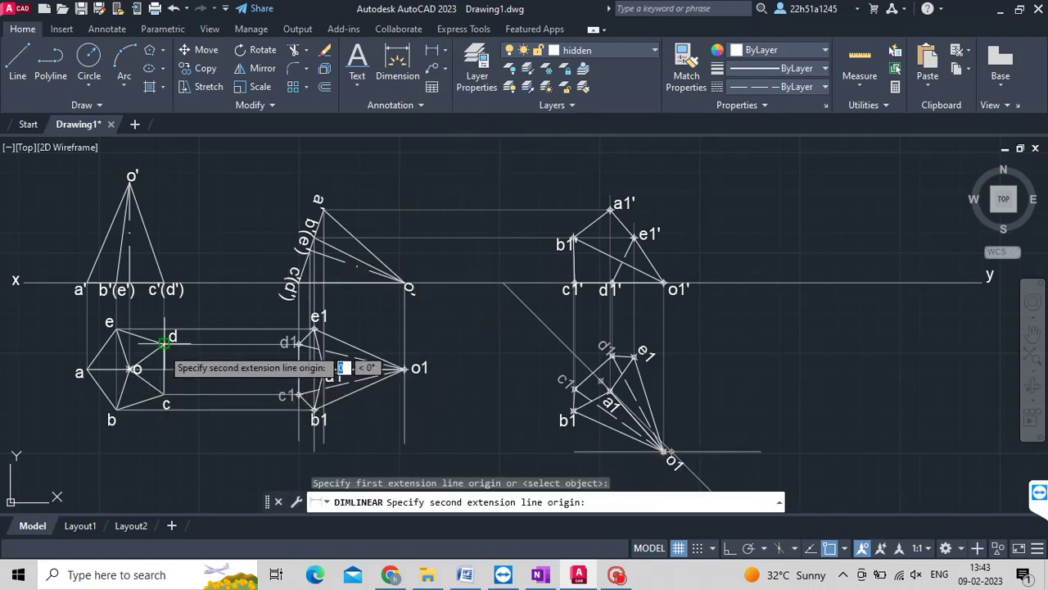
left_click(164, 394)
left_click(191, 373)
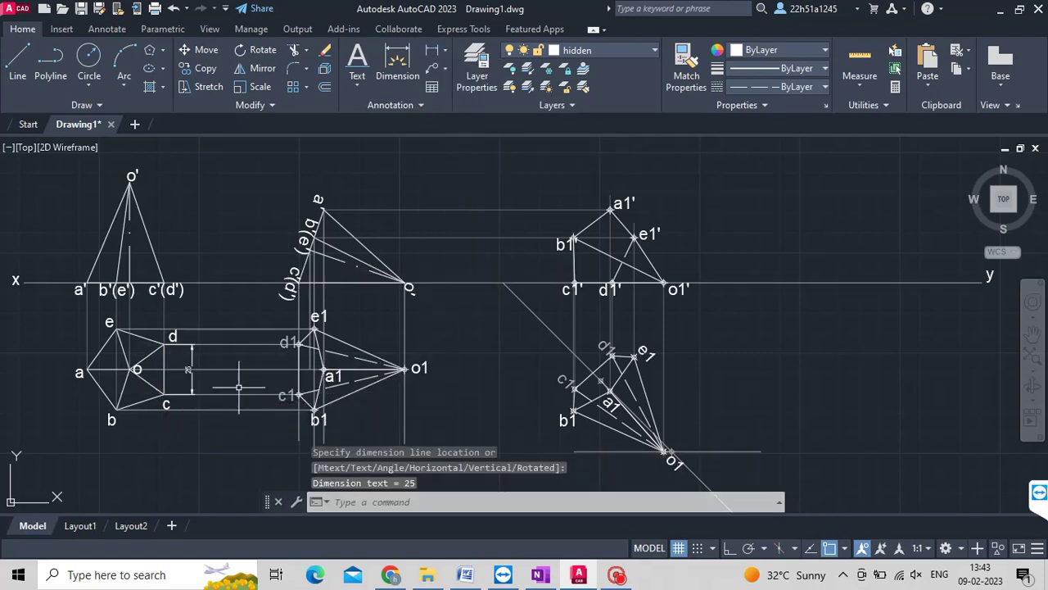
Make main the current layer, abandoning the first height dimension attempt from o'.
left_click(626, 52)
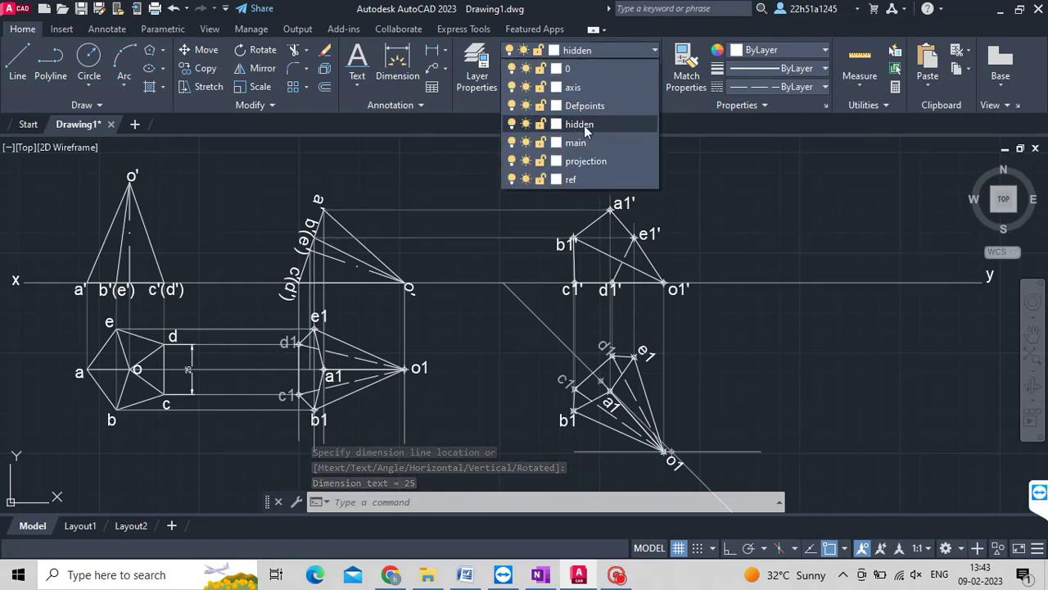
left_click(603, 131)
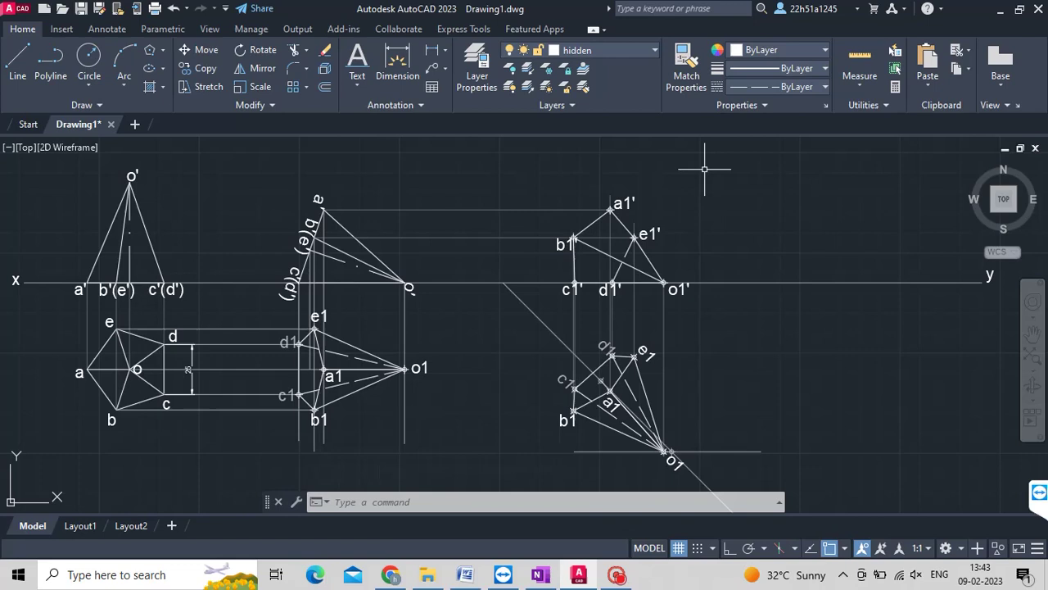
left_click(432, 50)
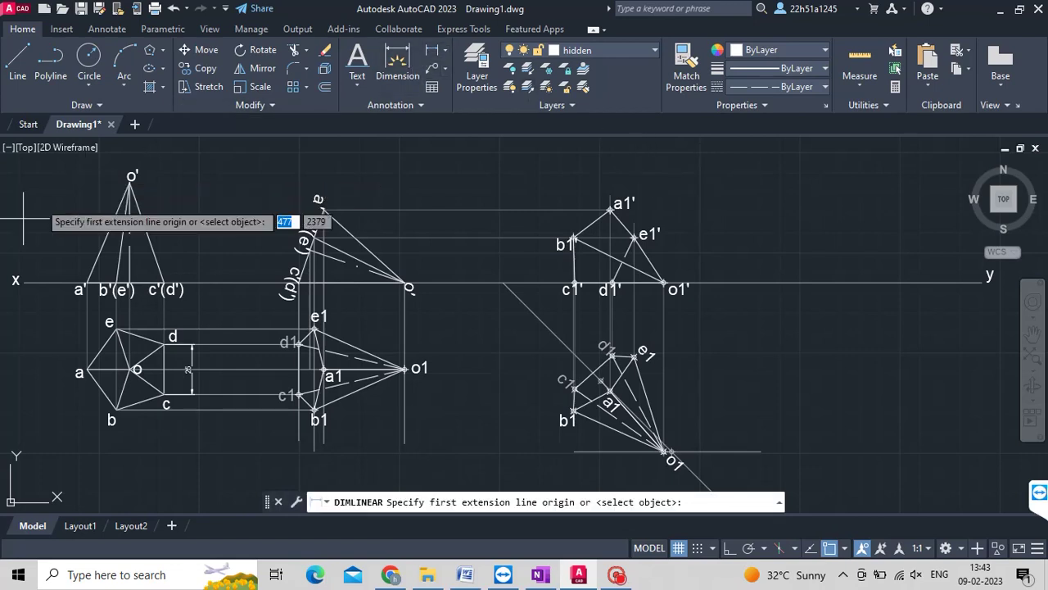
left_click(130, 185)
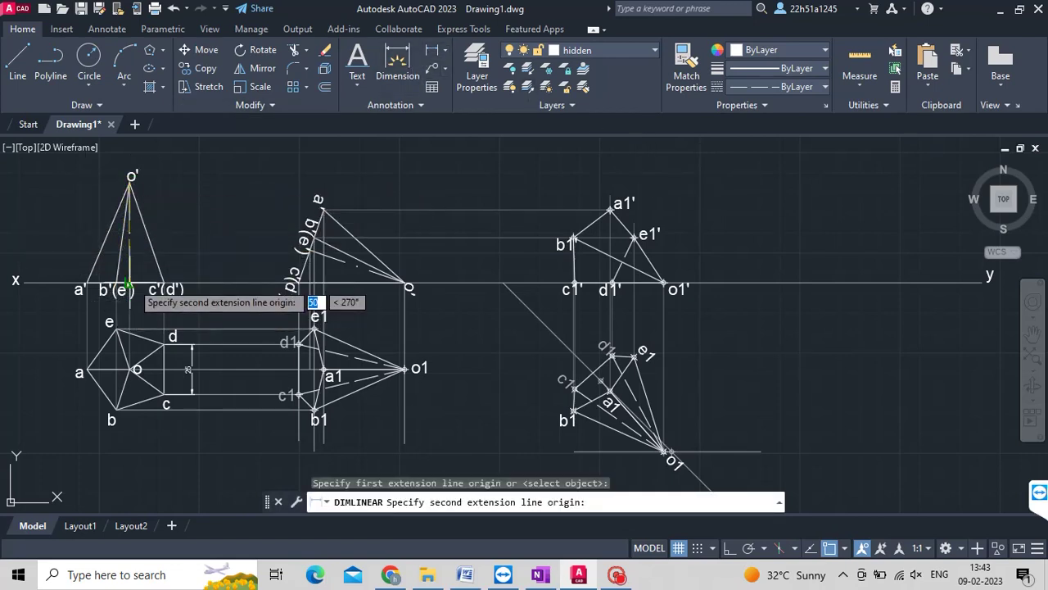
left_click(130, 283)
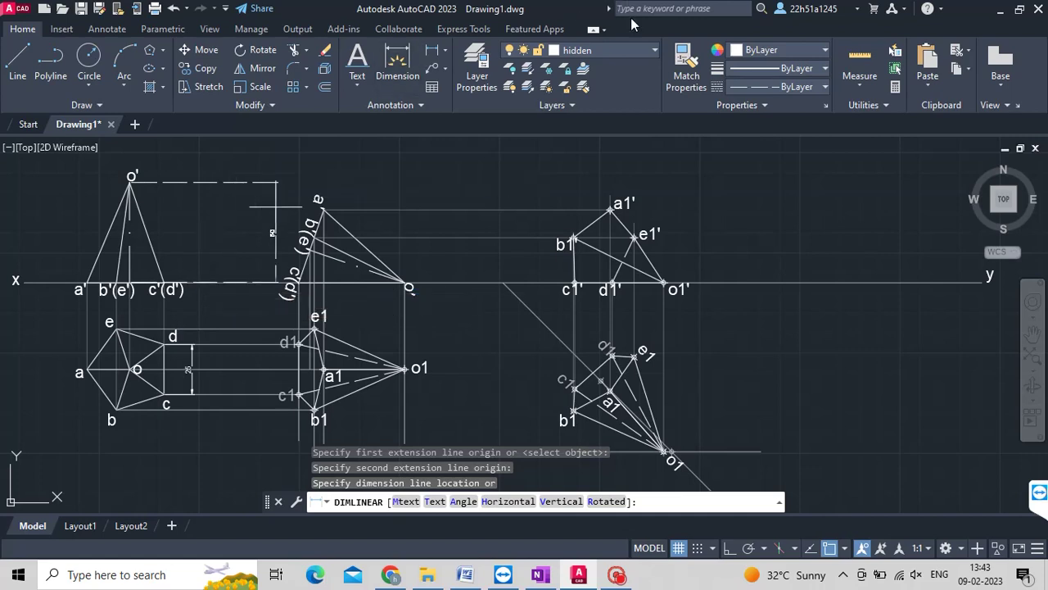
left_click(619, 52)
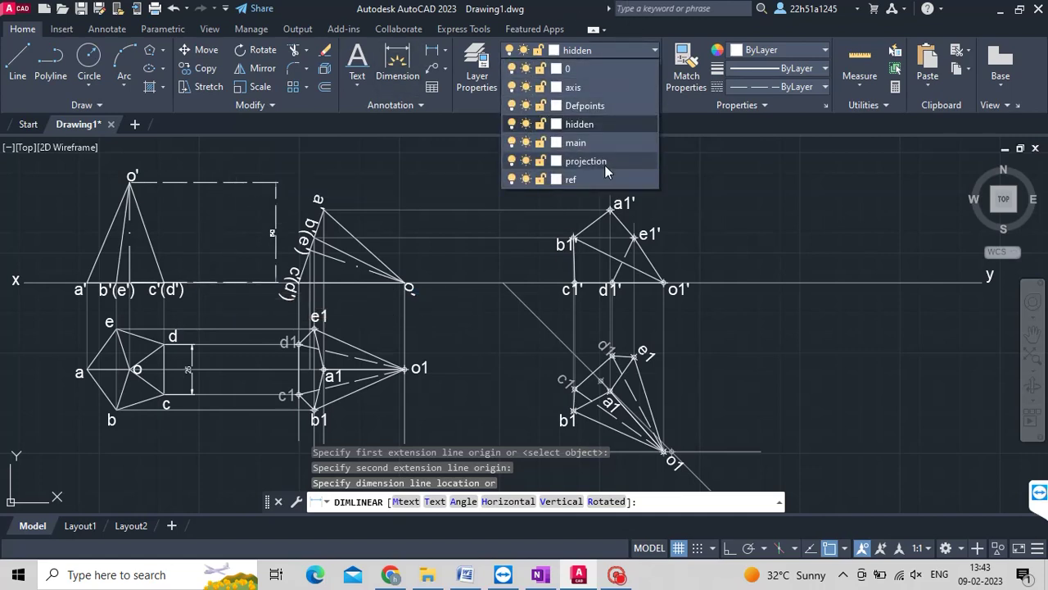
left_click(612, 142)
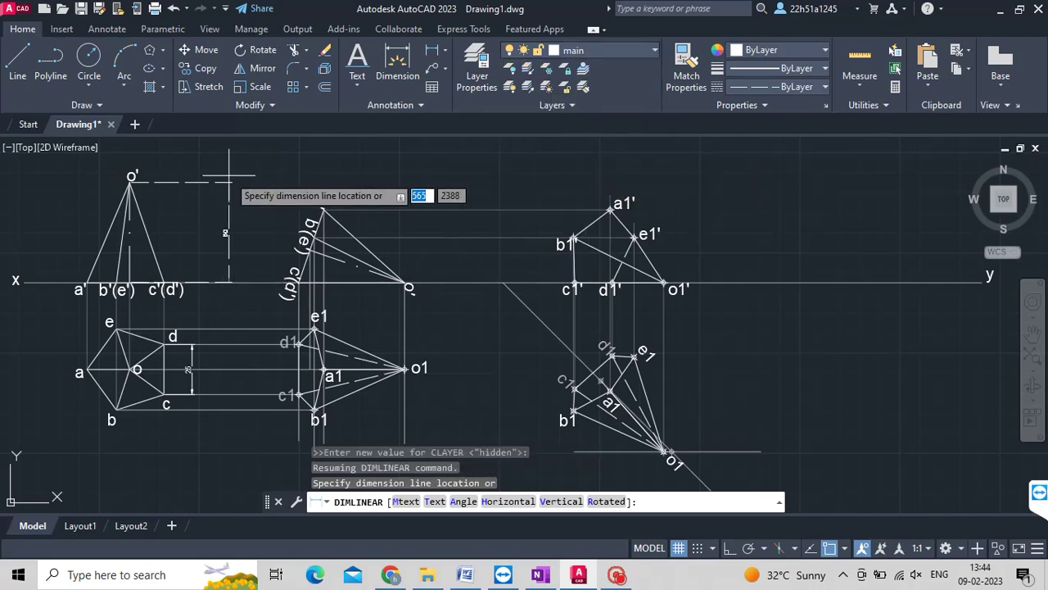
key("Escape")
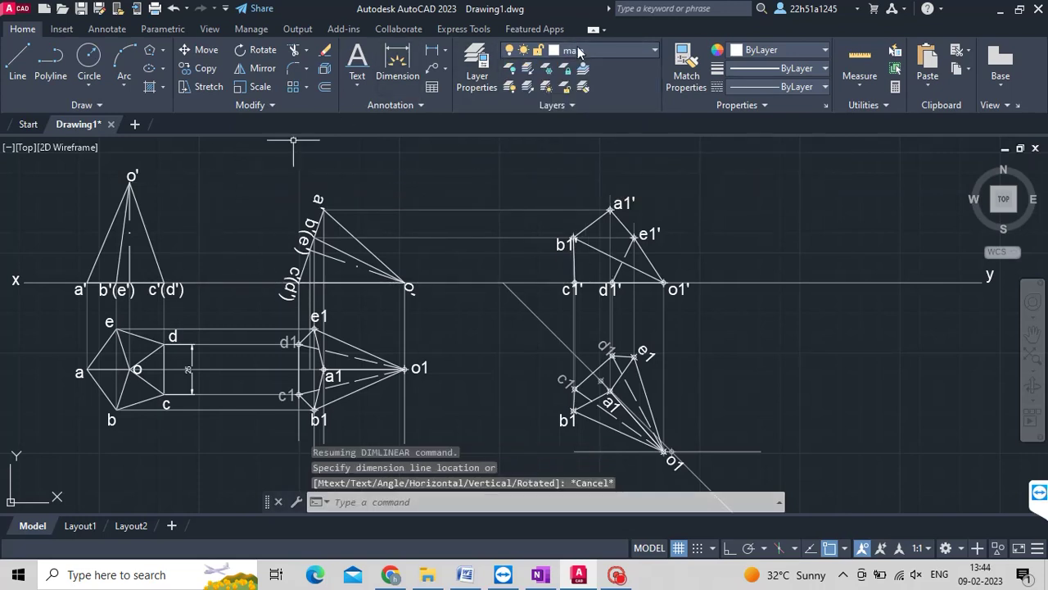
Dimension the 50 height from o' to the x–y line and delete the small d–c dimension.
left_click(433, 50)
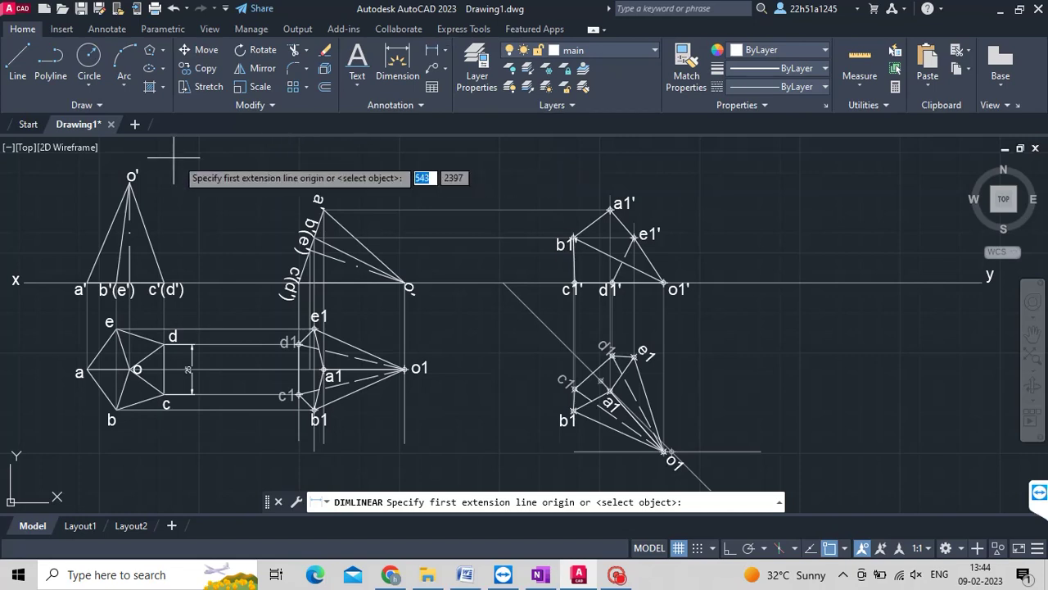
left_click(129, 178)
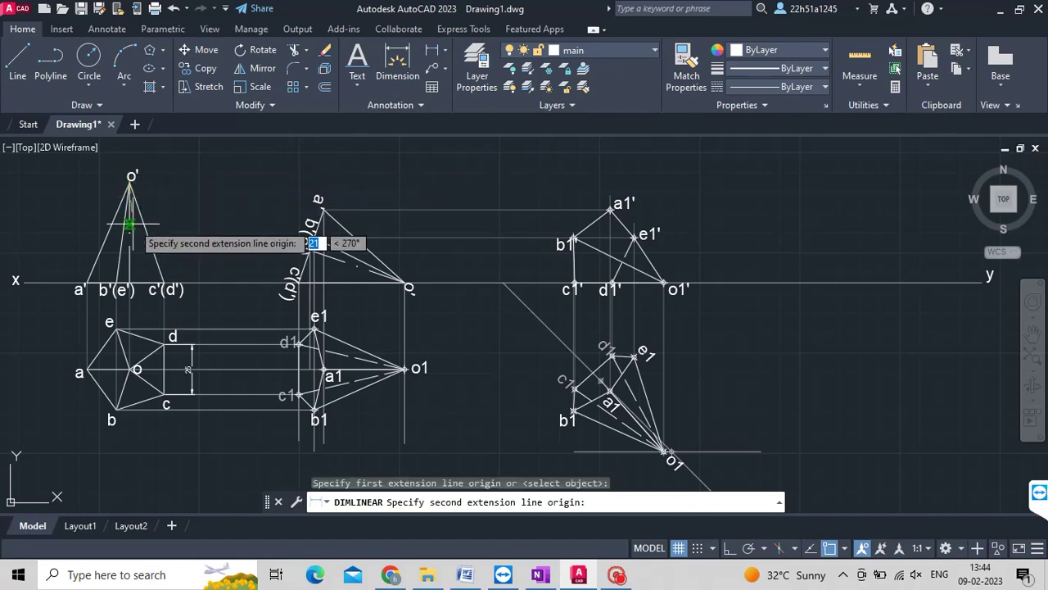
left_click(129, 281)
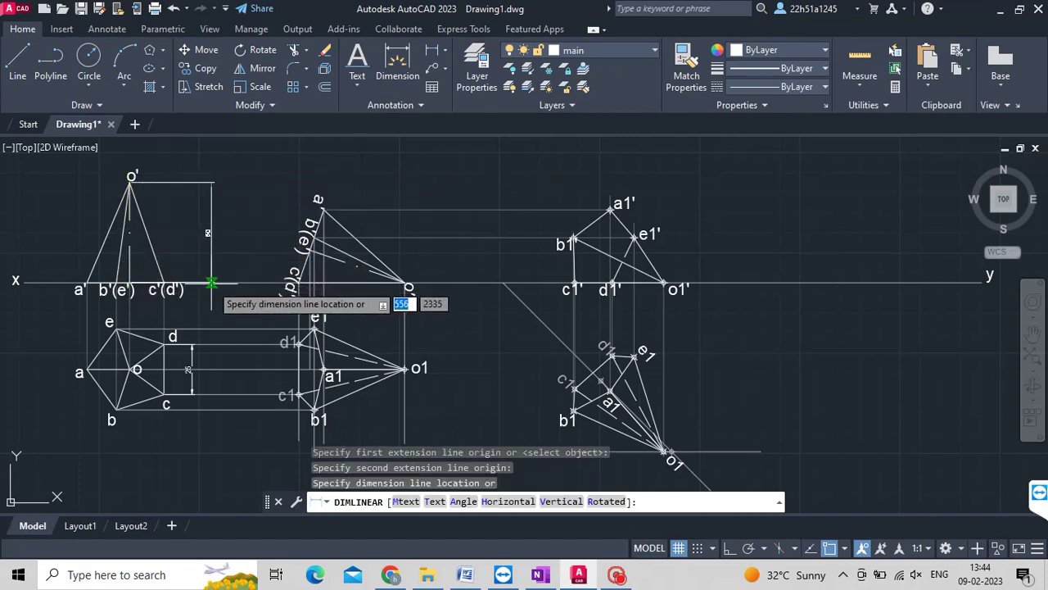
left_click(212, 314)
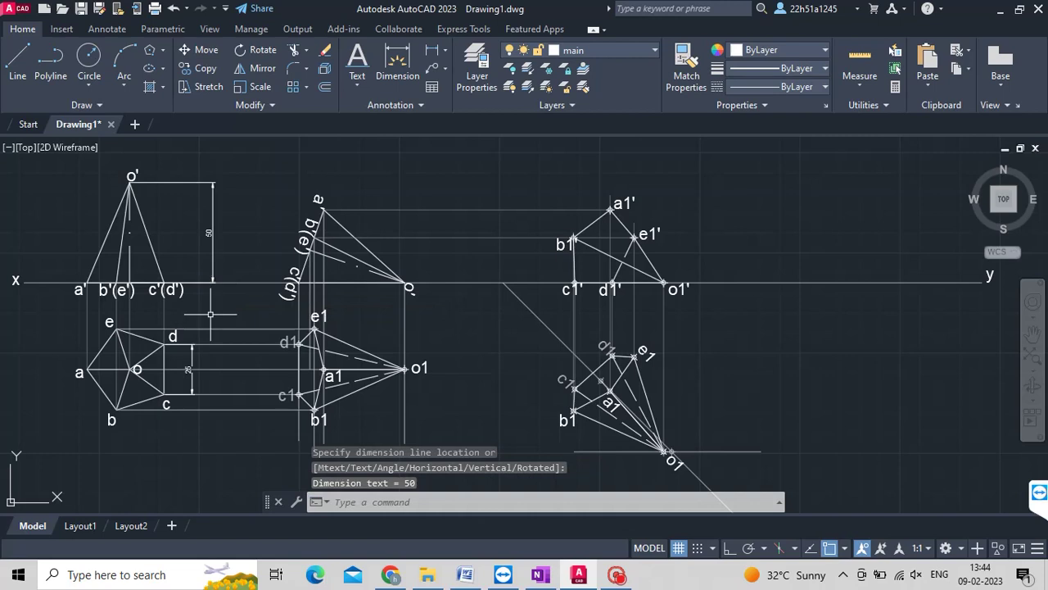
left_click(191, 368)
key("Delete")
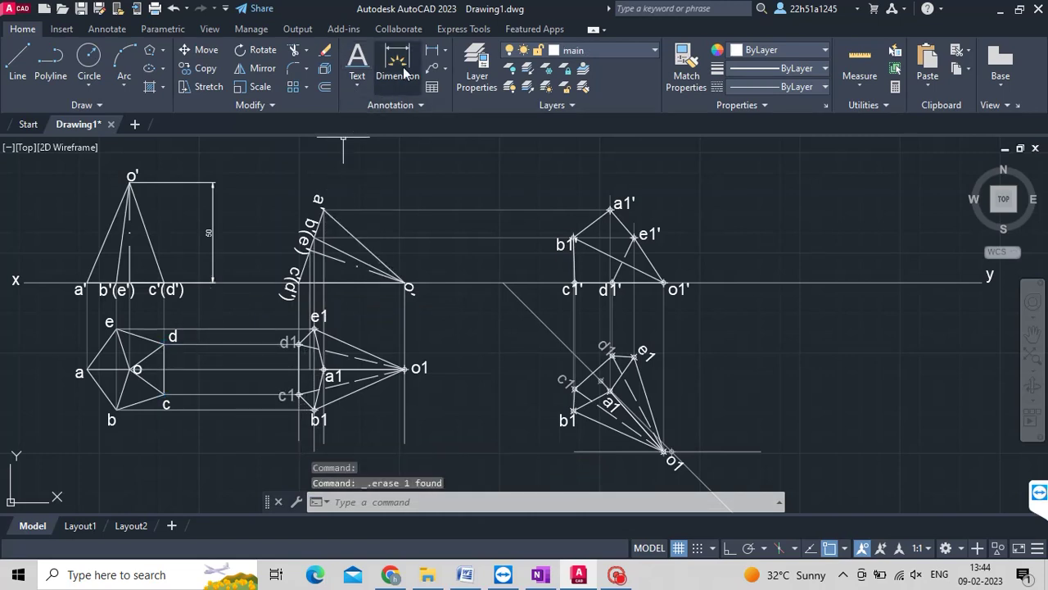
Add a linear dimension from point d to point c reading 25 in the top view.
left_click(432, 50)
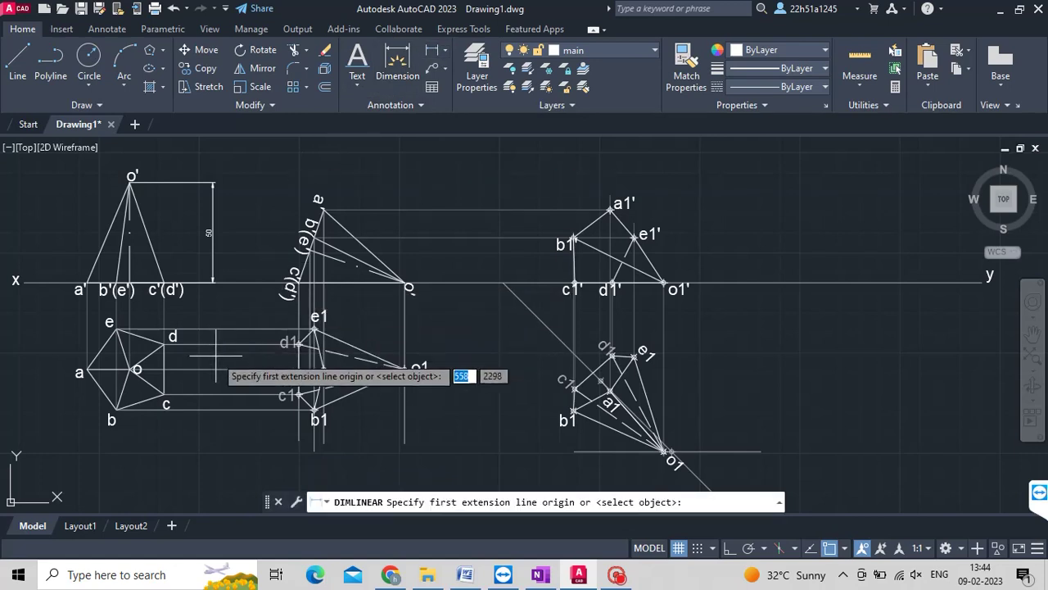
left_click(163, 344)
left_click(163, 394)
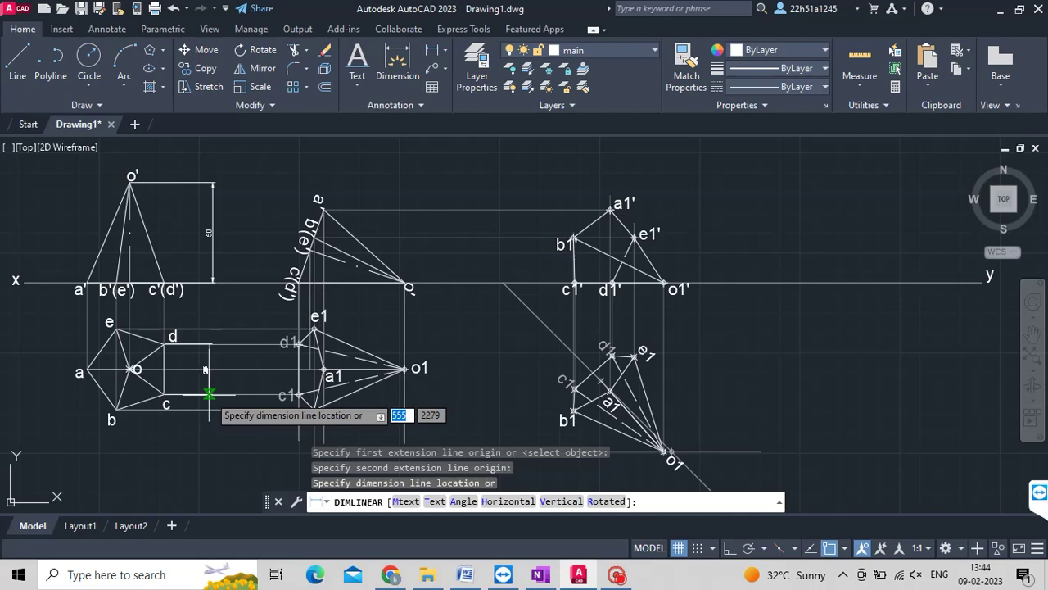
left_click(208, 373)
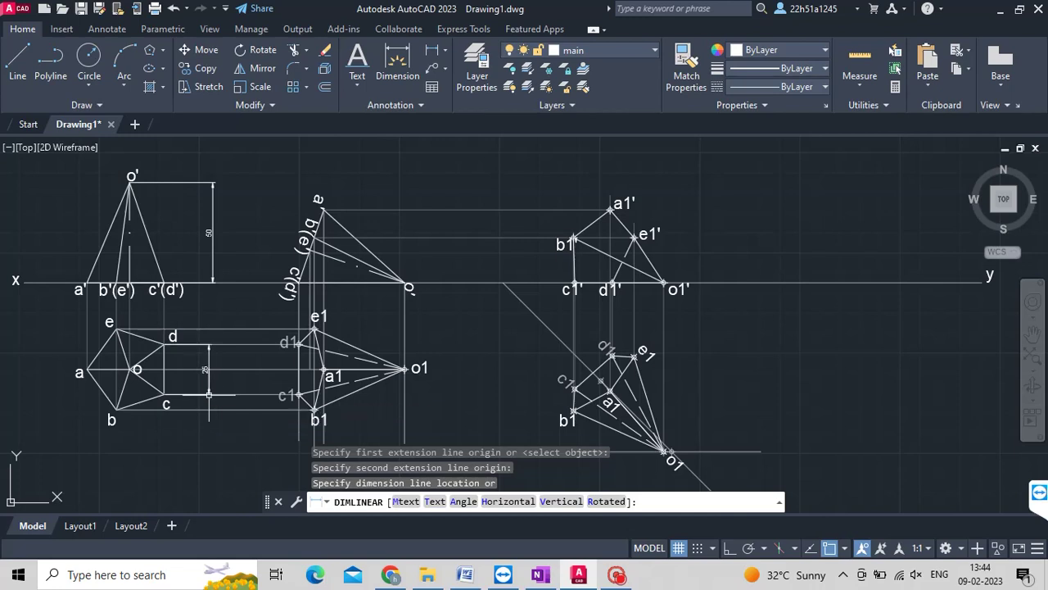
left_click(447, 52)
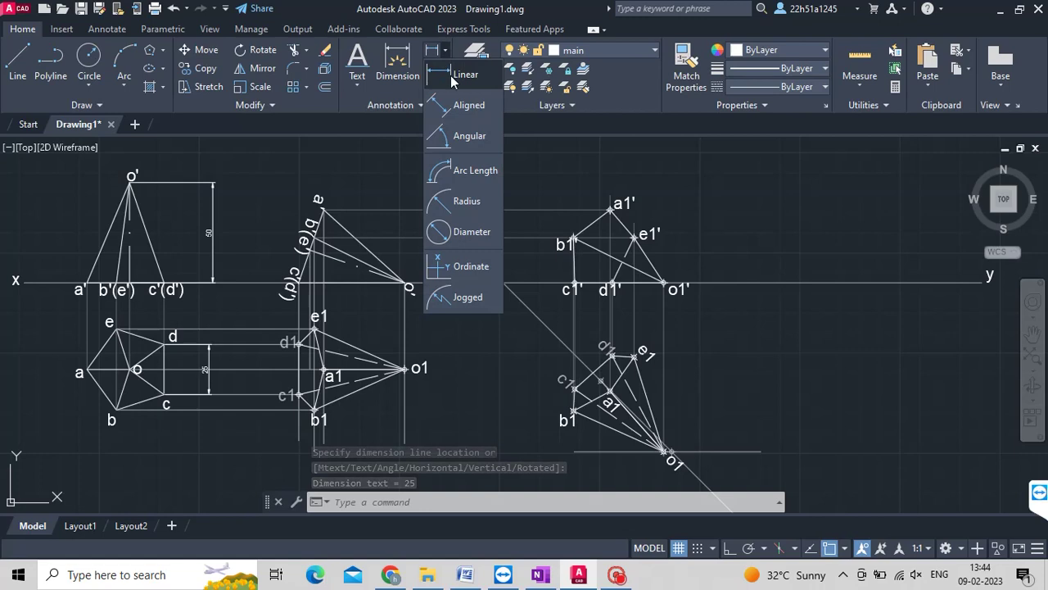
Add the 45° angular dimension between the x–y line and the inclined line.
left_click(448, 138)
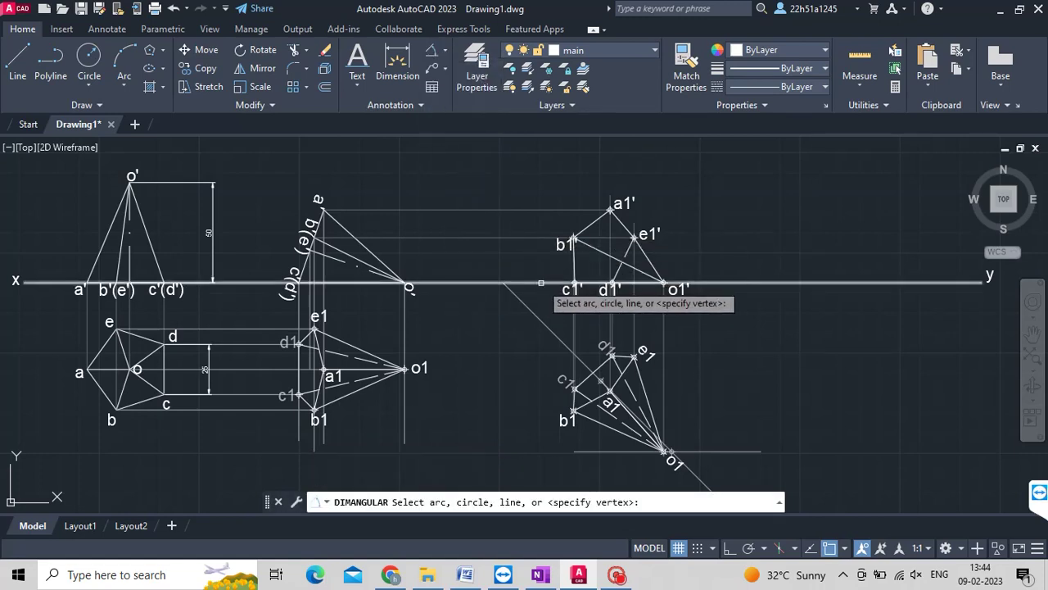
left_click(541, 282)
left_click(533, 315)
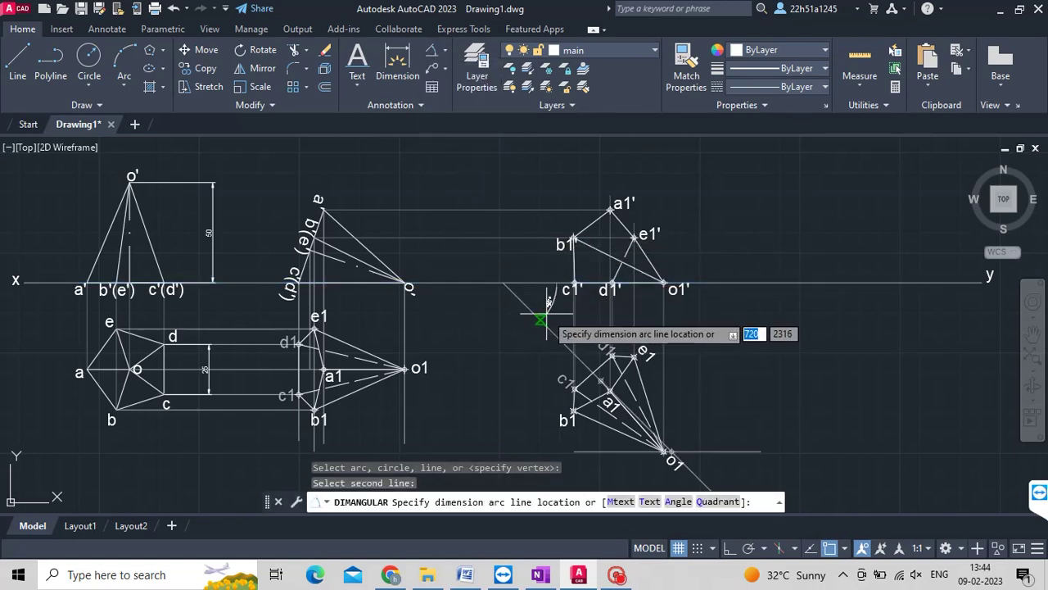
left_click(547, 313)
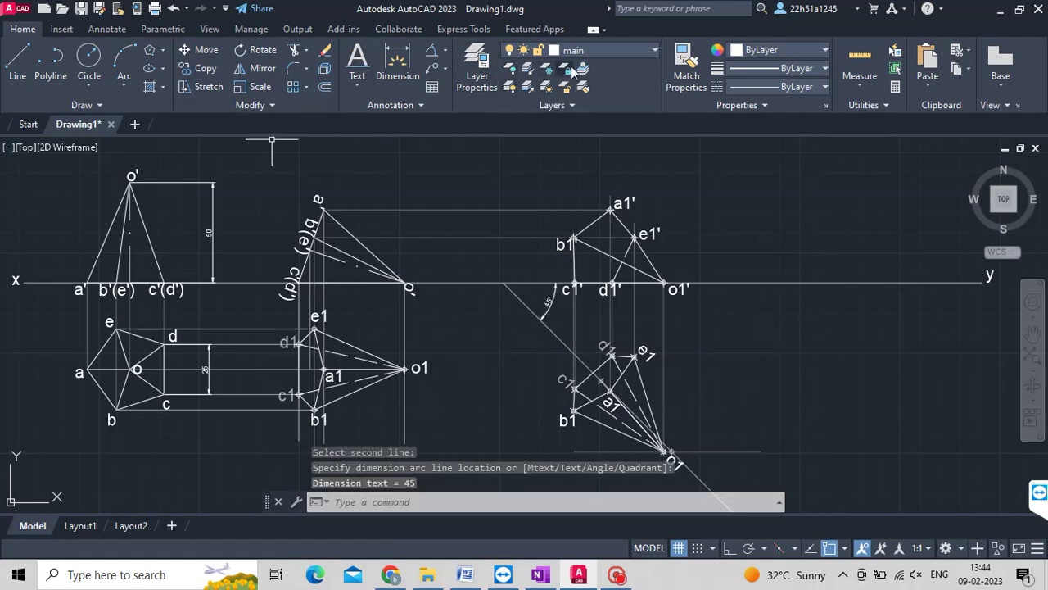
Add the 48° angular dimension between the x–y line and the line through o1.
left_click(434, 57)
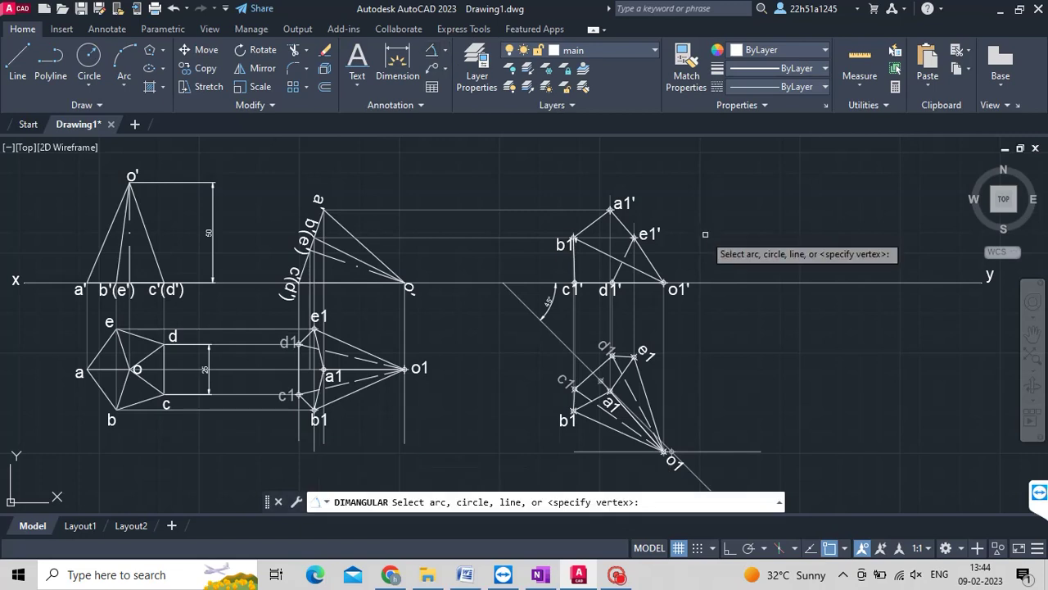
left_click(726, 282)
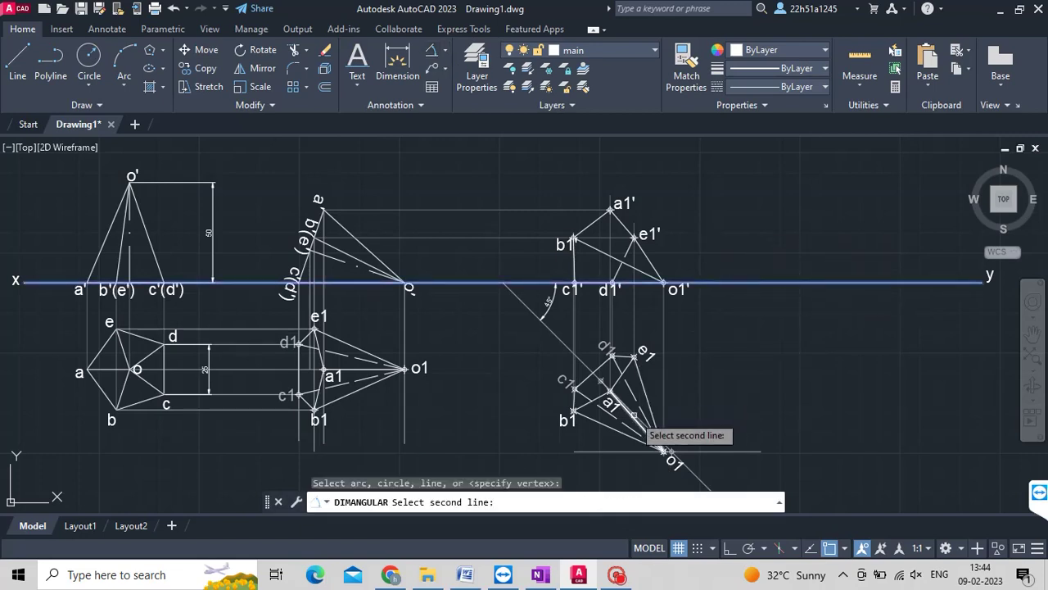
left_click(642, 413)
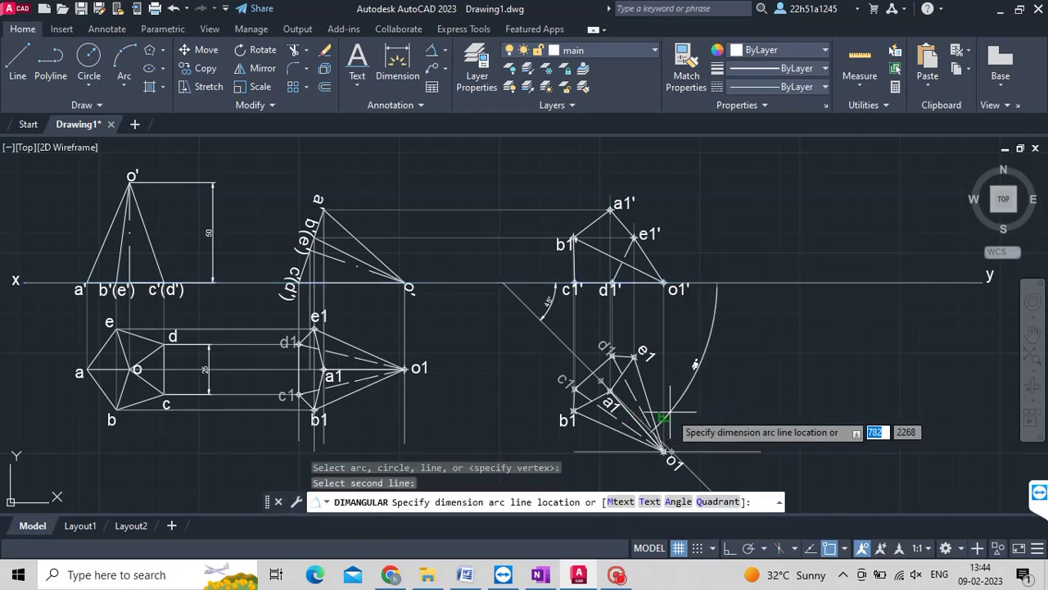
scroll(670, 412, "up", 3)
scroll(669, 412, "down", 2)
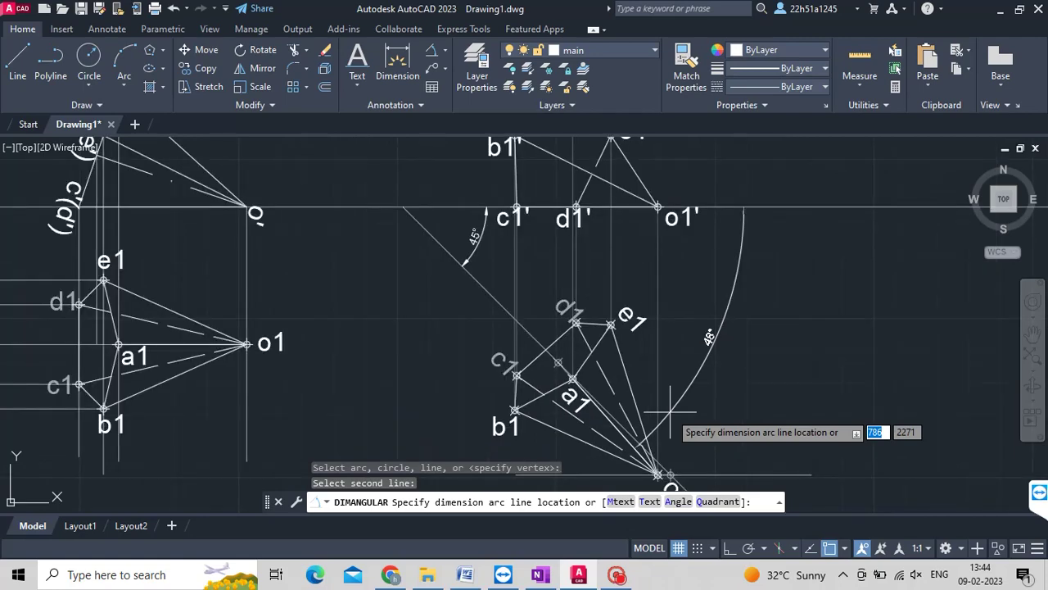
left_click(672, 411)
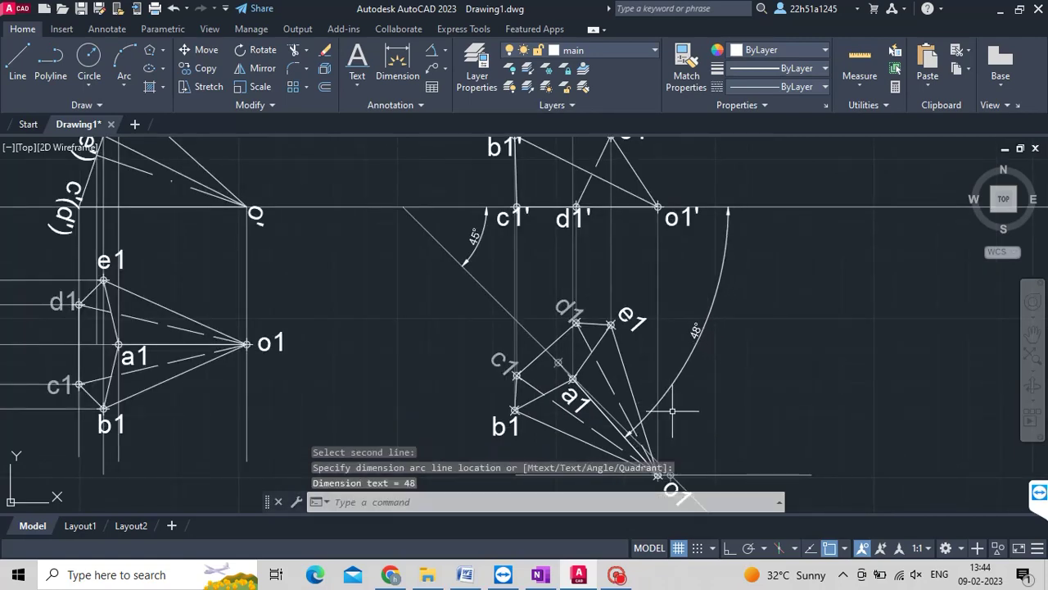
scroll(671, 412, "down", 2)
Open the Lineweight Settings dialog from the Properties panel's lineweight list.
scroll(673, 407, "down", 1)
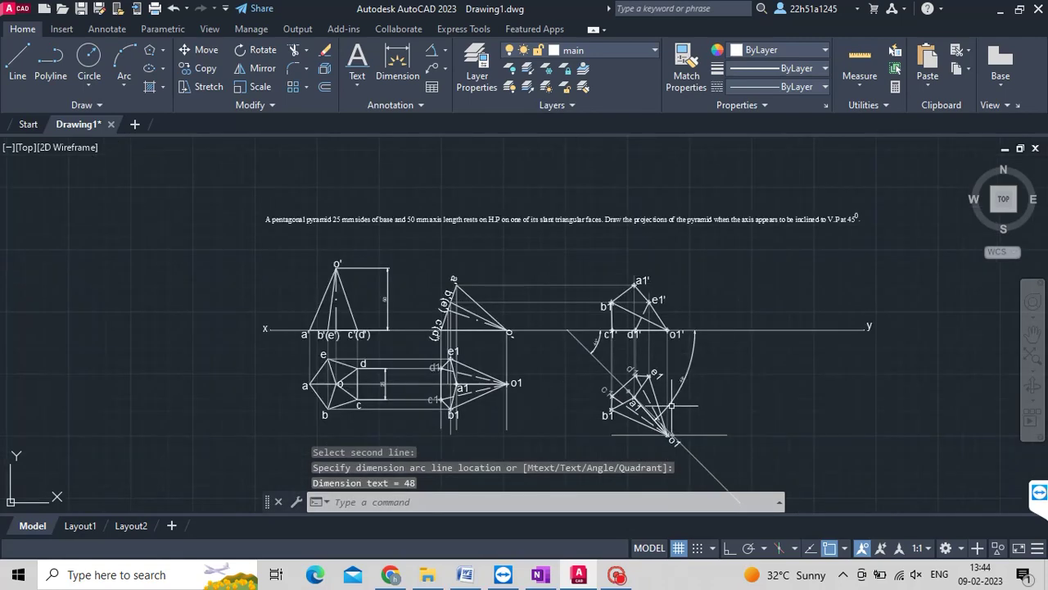
scroll(614, 374, "up", 1)
scroll(614, 374, "up", 1)
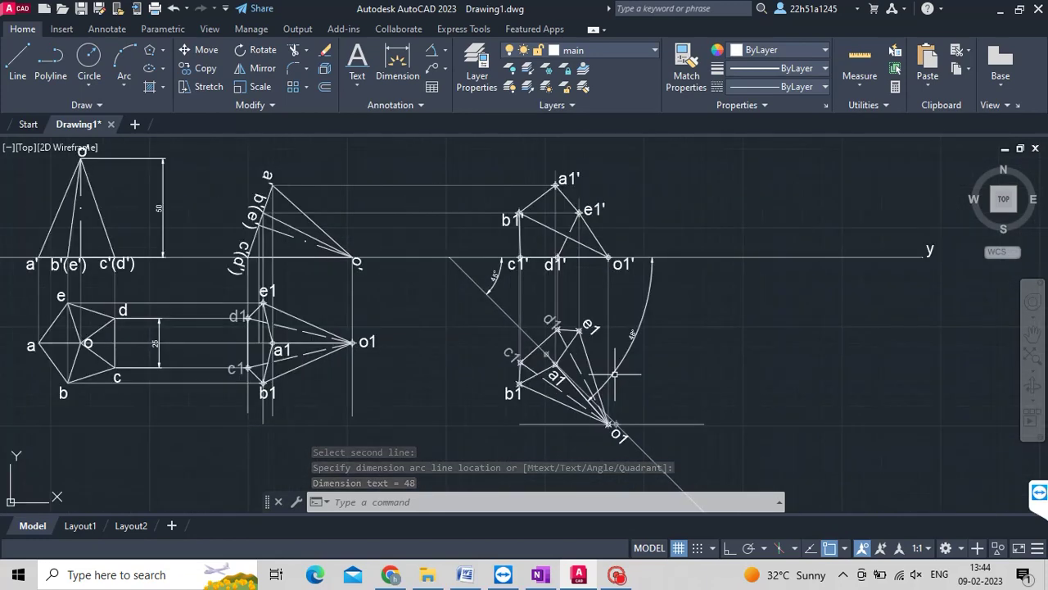
scroll(614, 374, "down", 1)
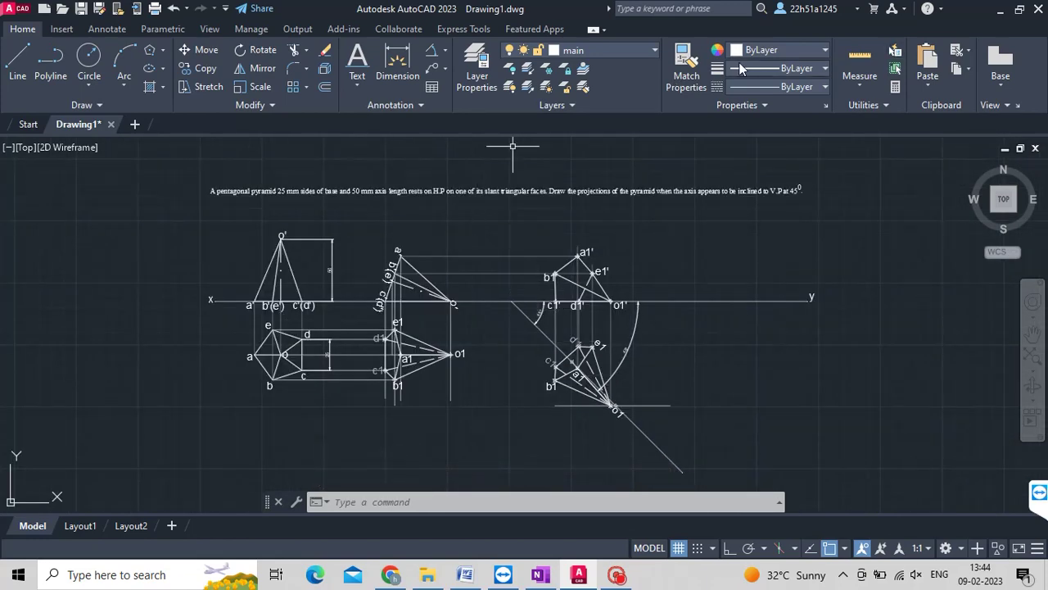
left_click(823, 70)
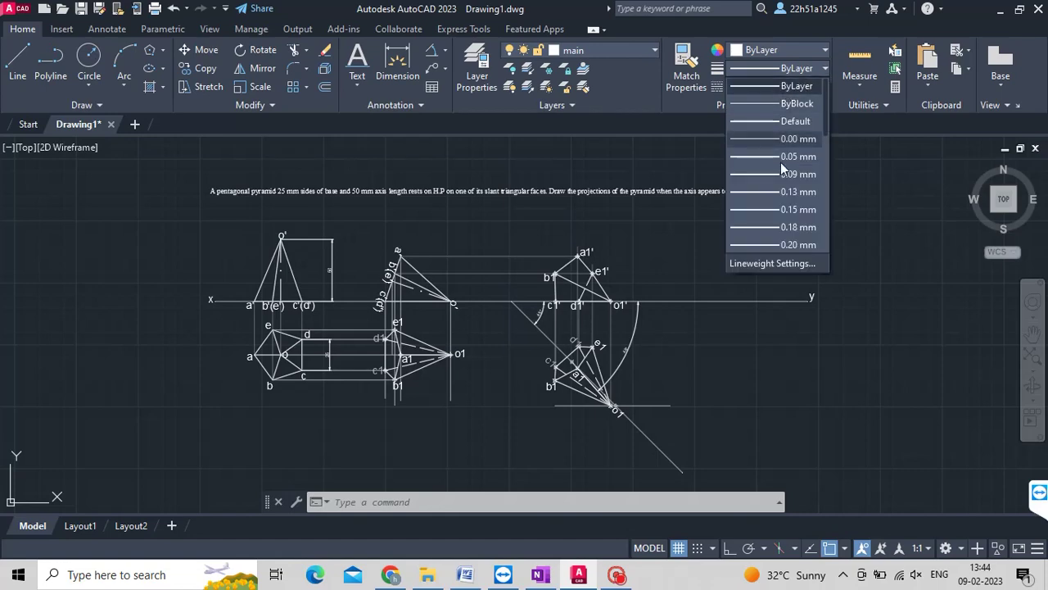
scroll(769, 246, "down", 4)
left_click(770, 264)
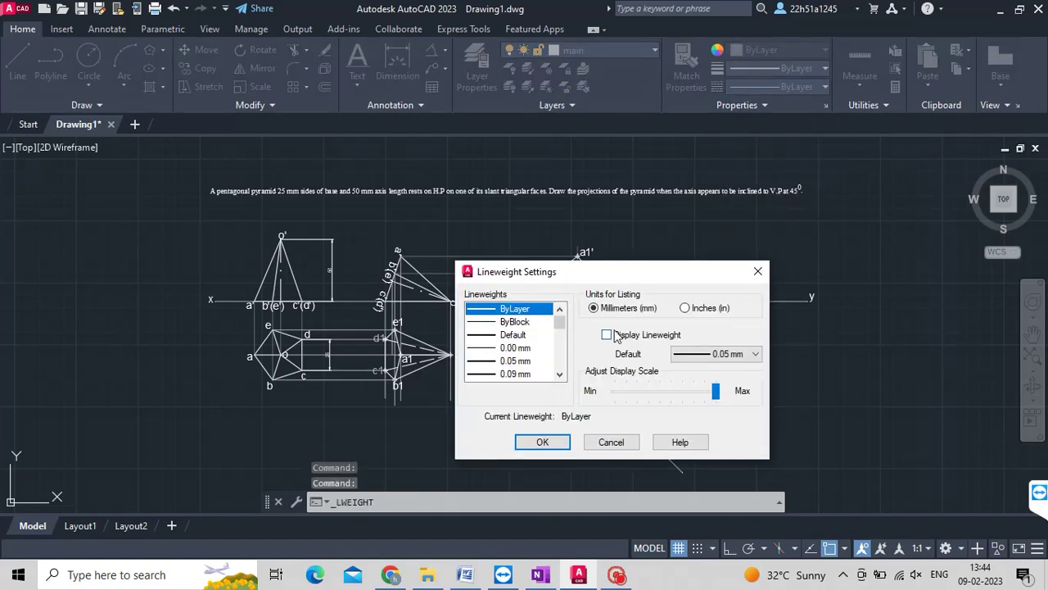